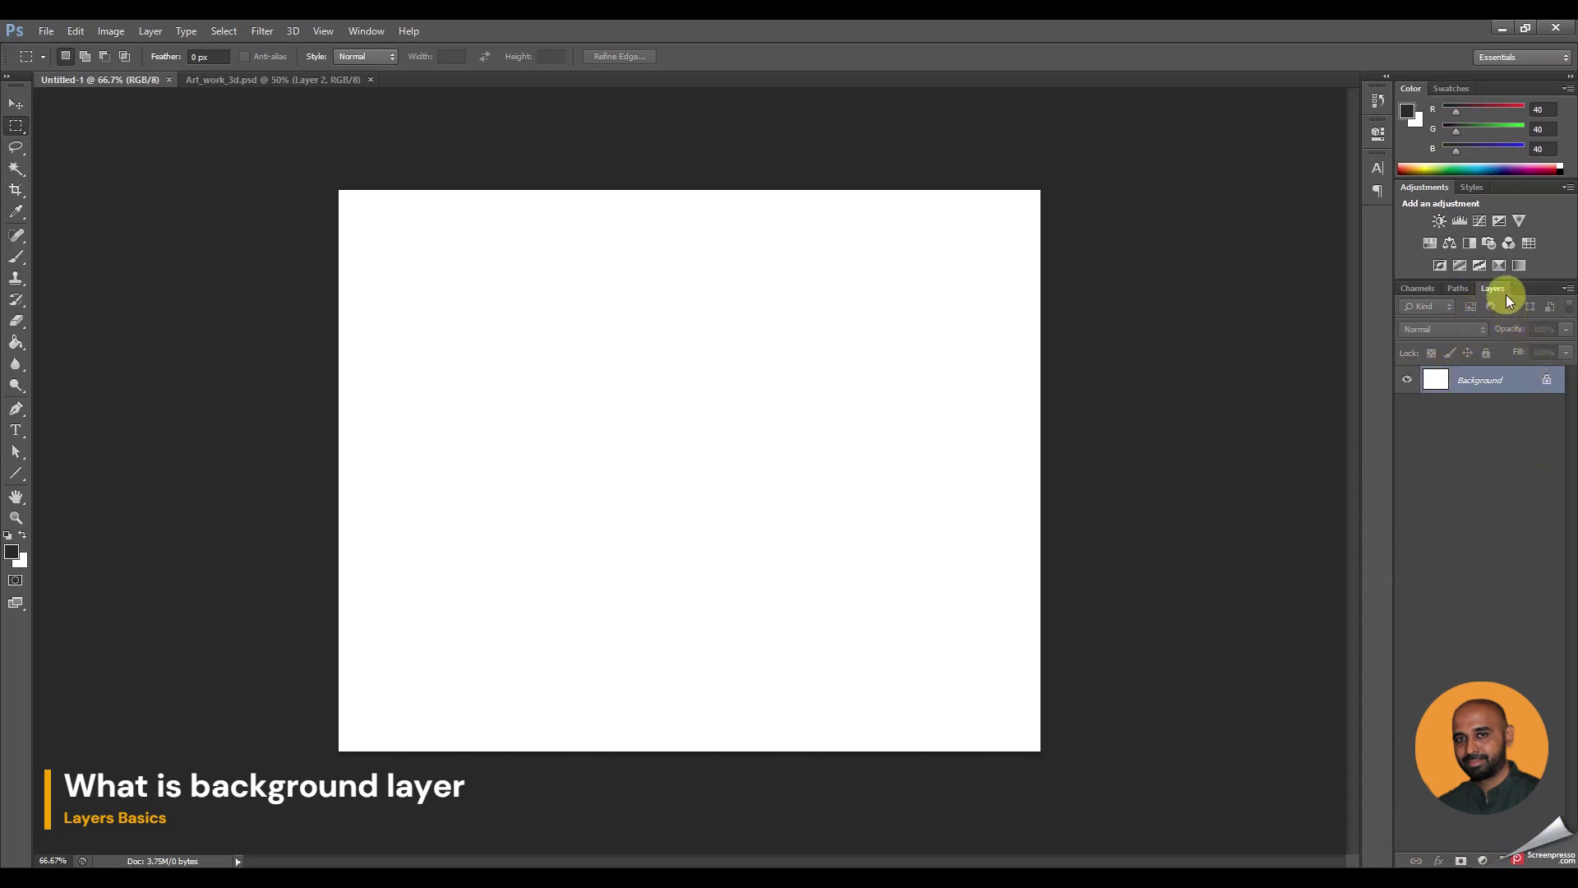
Undock the Layers panel and place it as a floating panel beside the canvas
drag(1499, 288, 1128, 219)
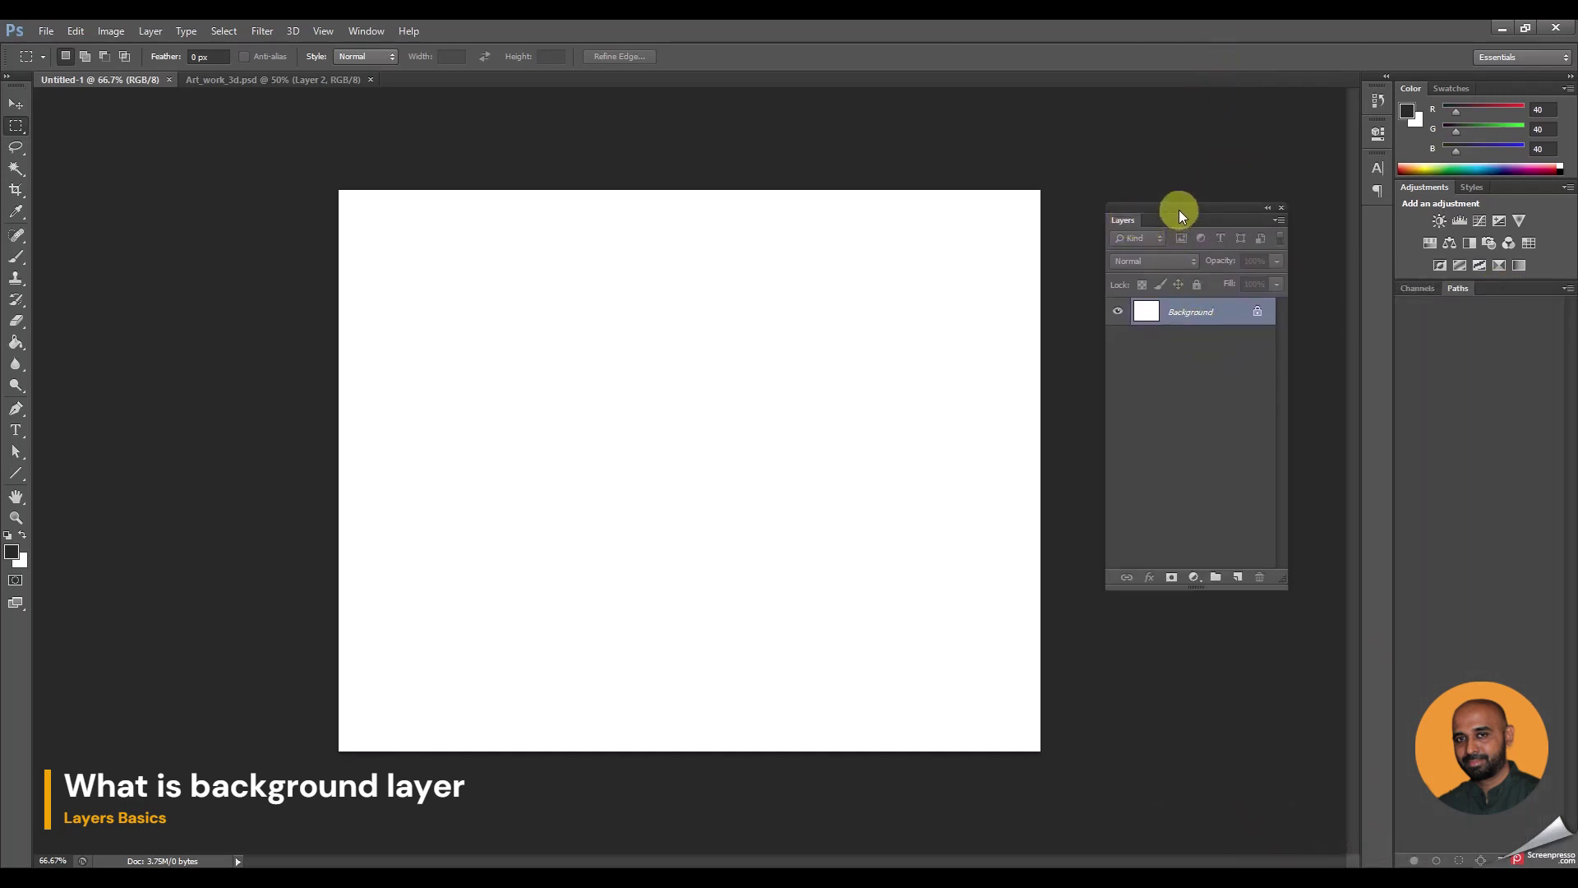
drag(1180, 212, 1198, 291)
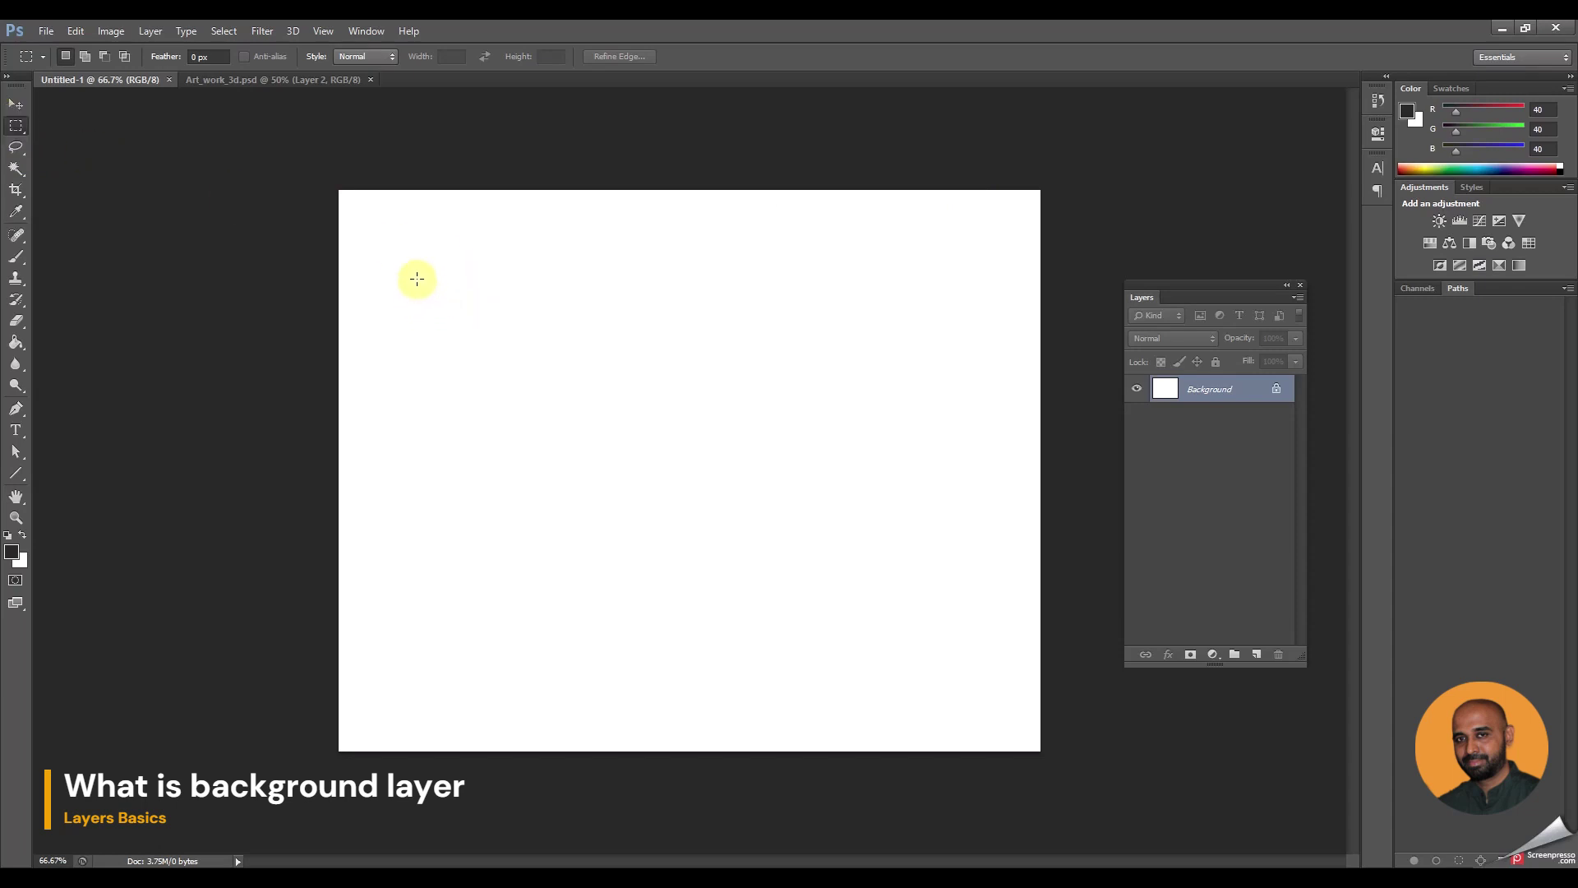
Fill a square selection in the canvas's upper-left area with blue (RGB 53, 165, 229) on the Background layer, and deselect
drag(417, 279, 672, 528)
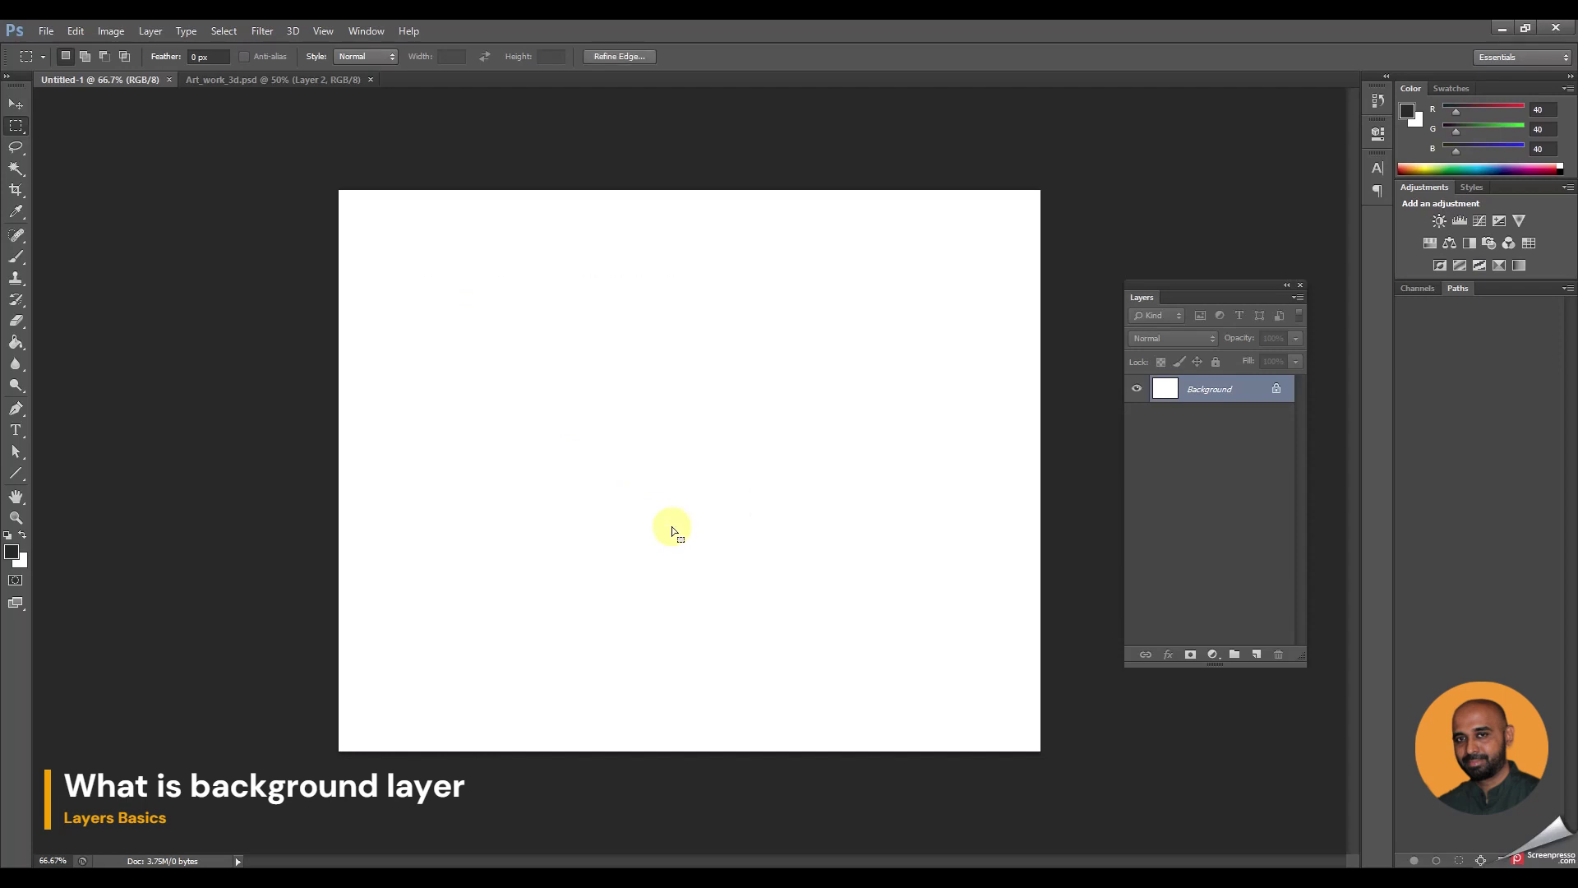
click(12, 554)
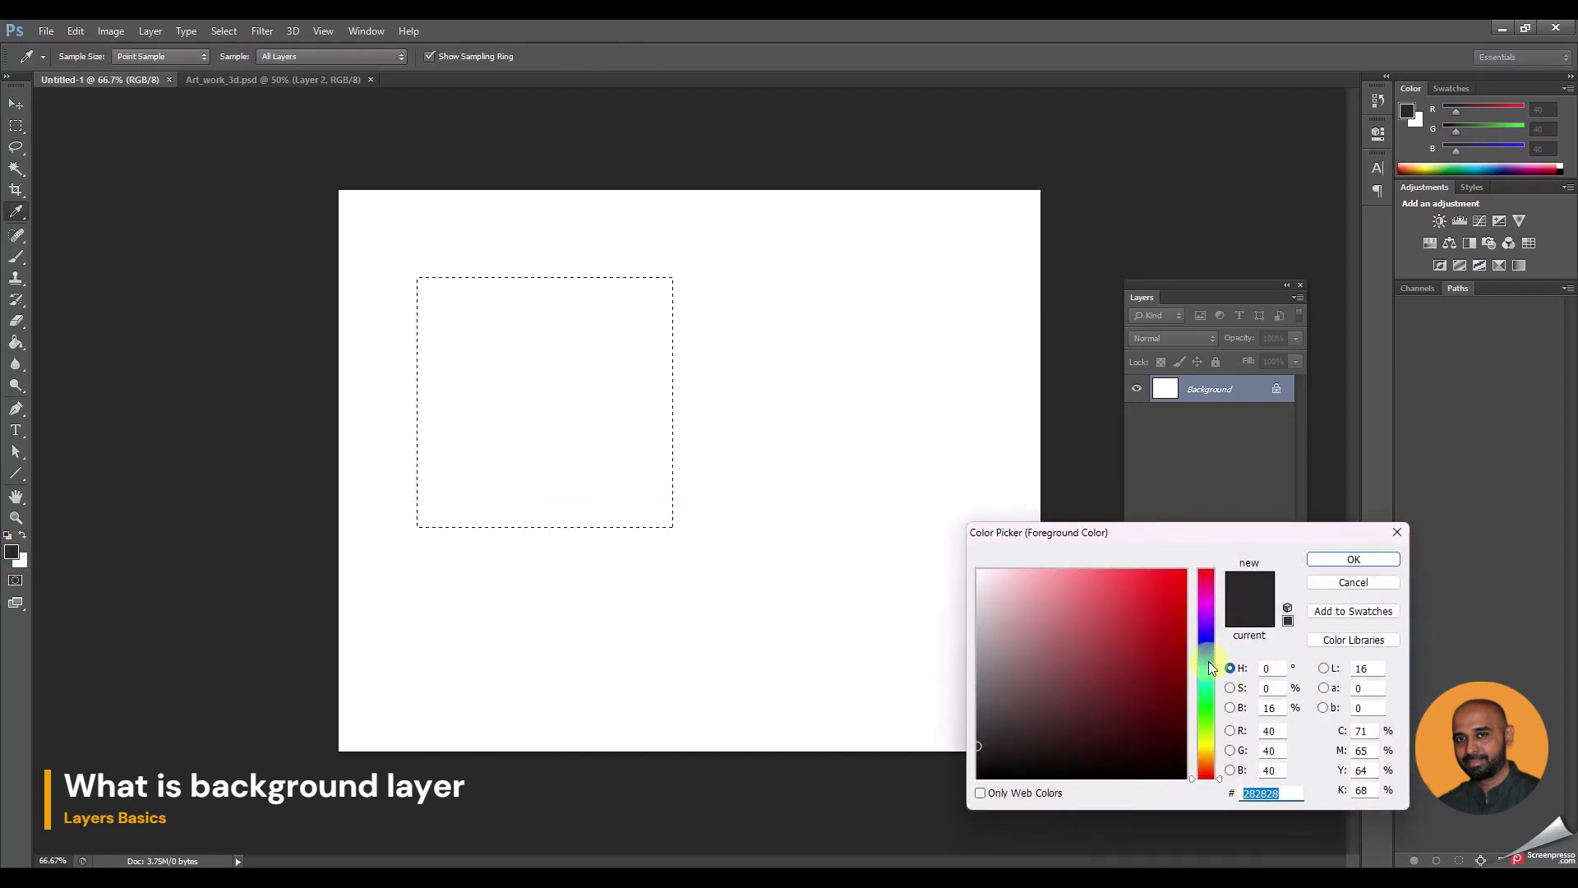
click(1208, 661)
click(1143, 591)
click(1326, 558)
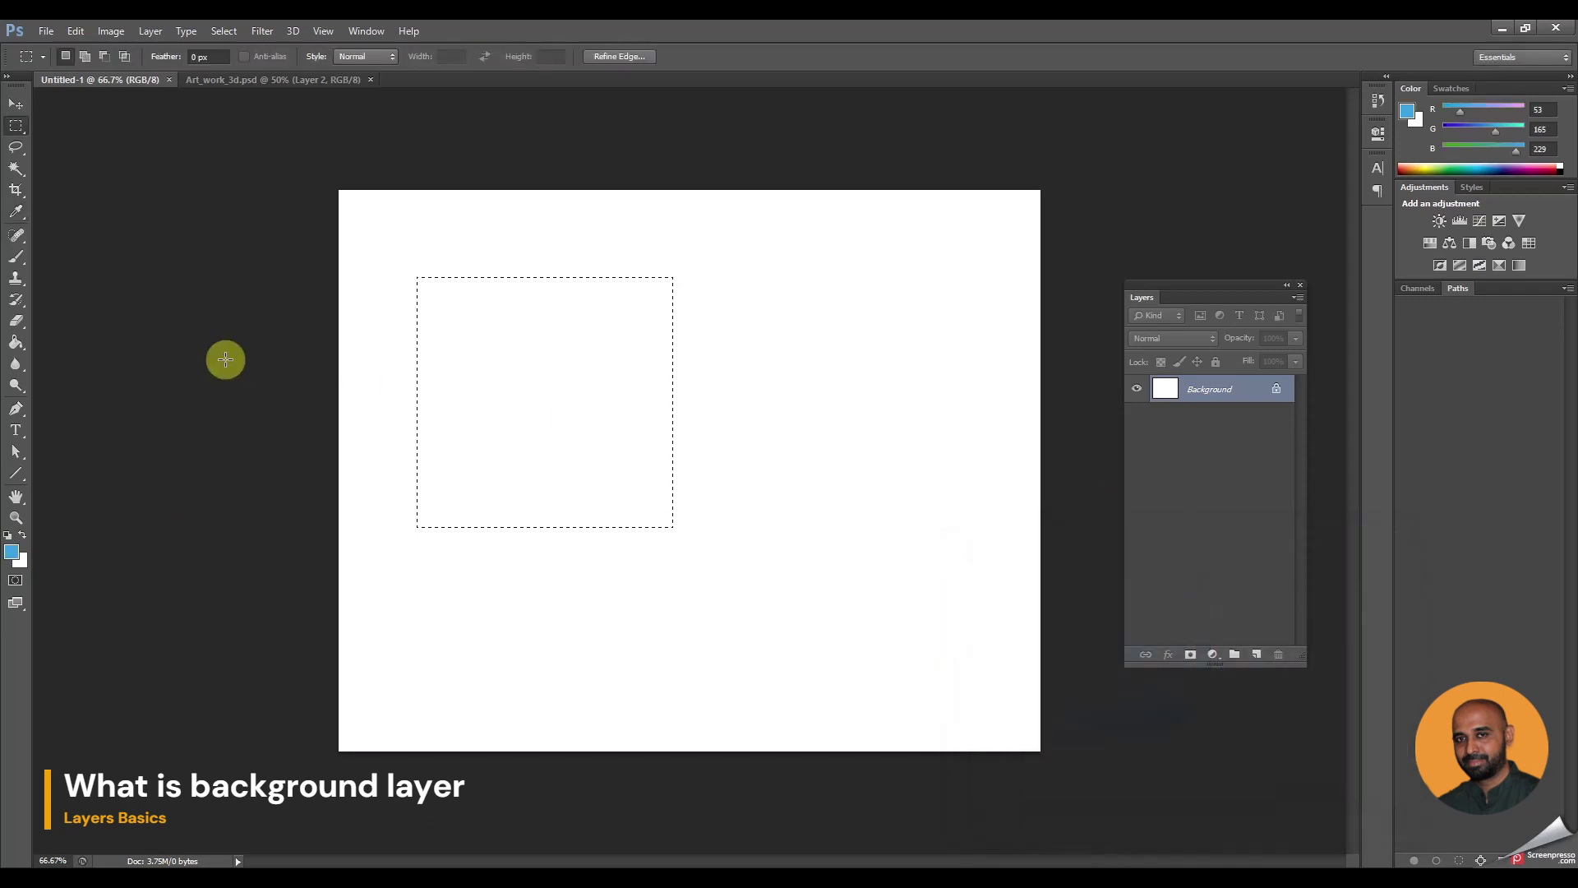
click(16, 342)
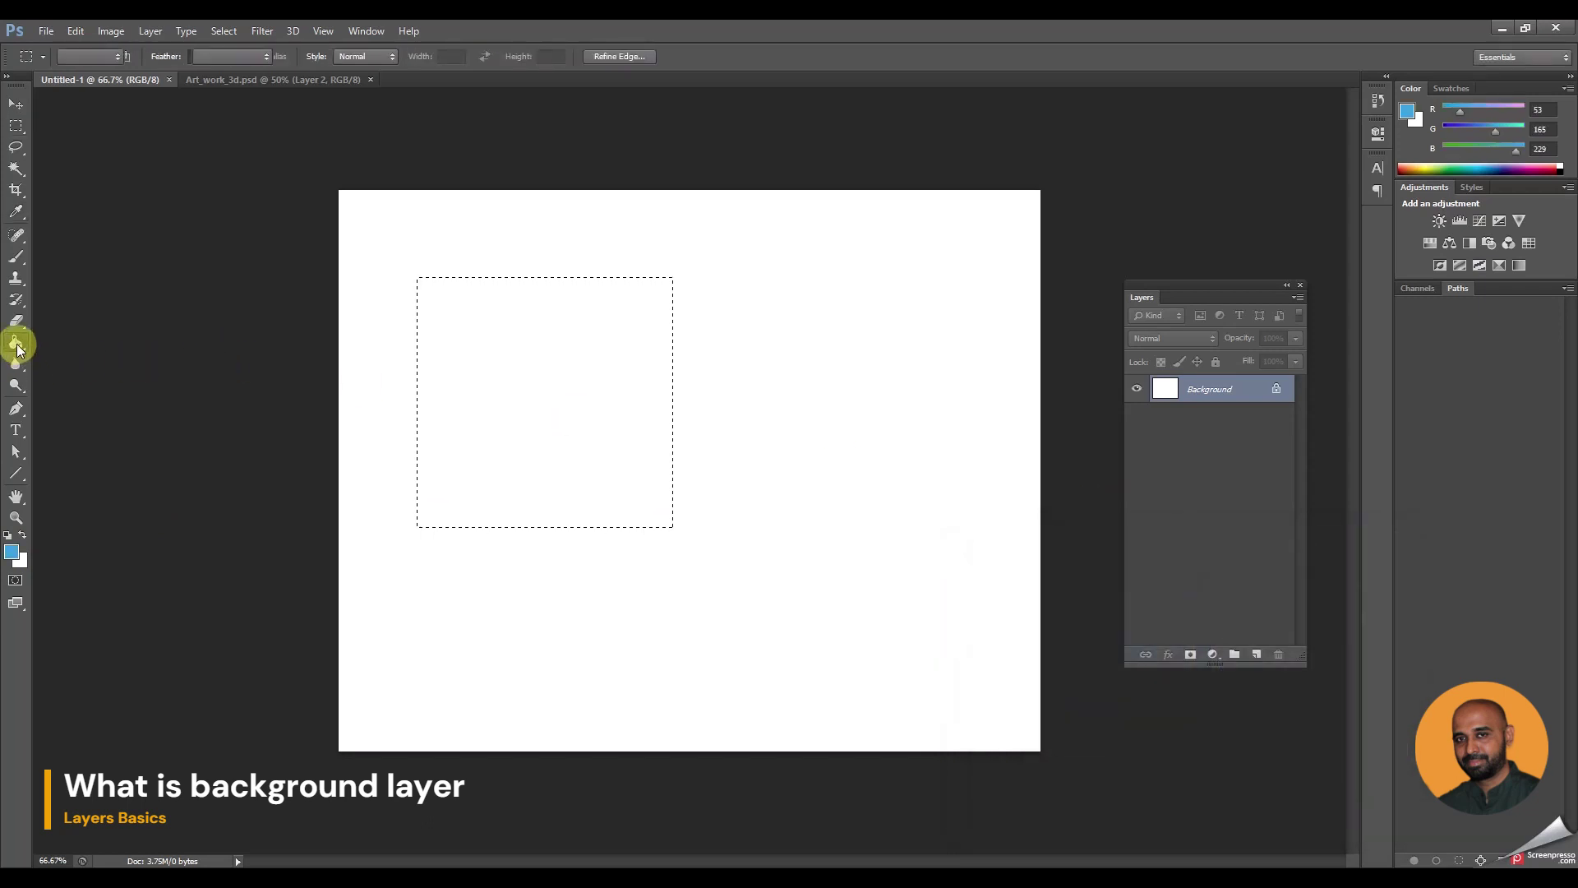
click(504, 337)
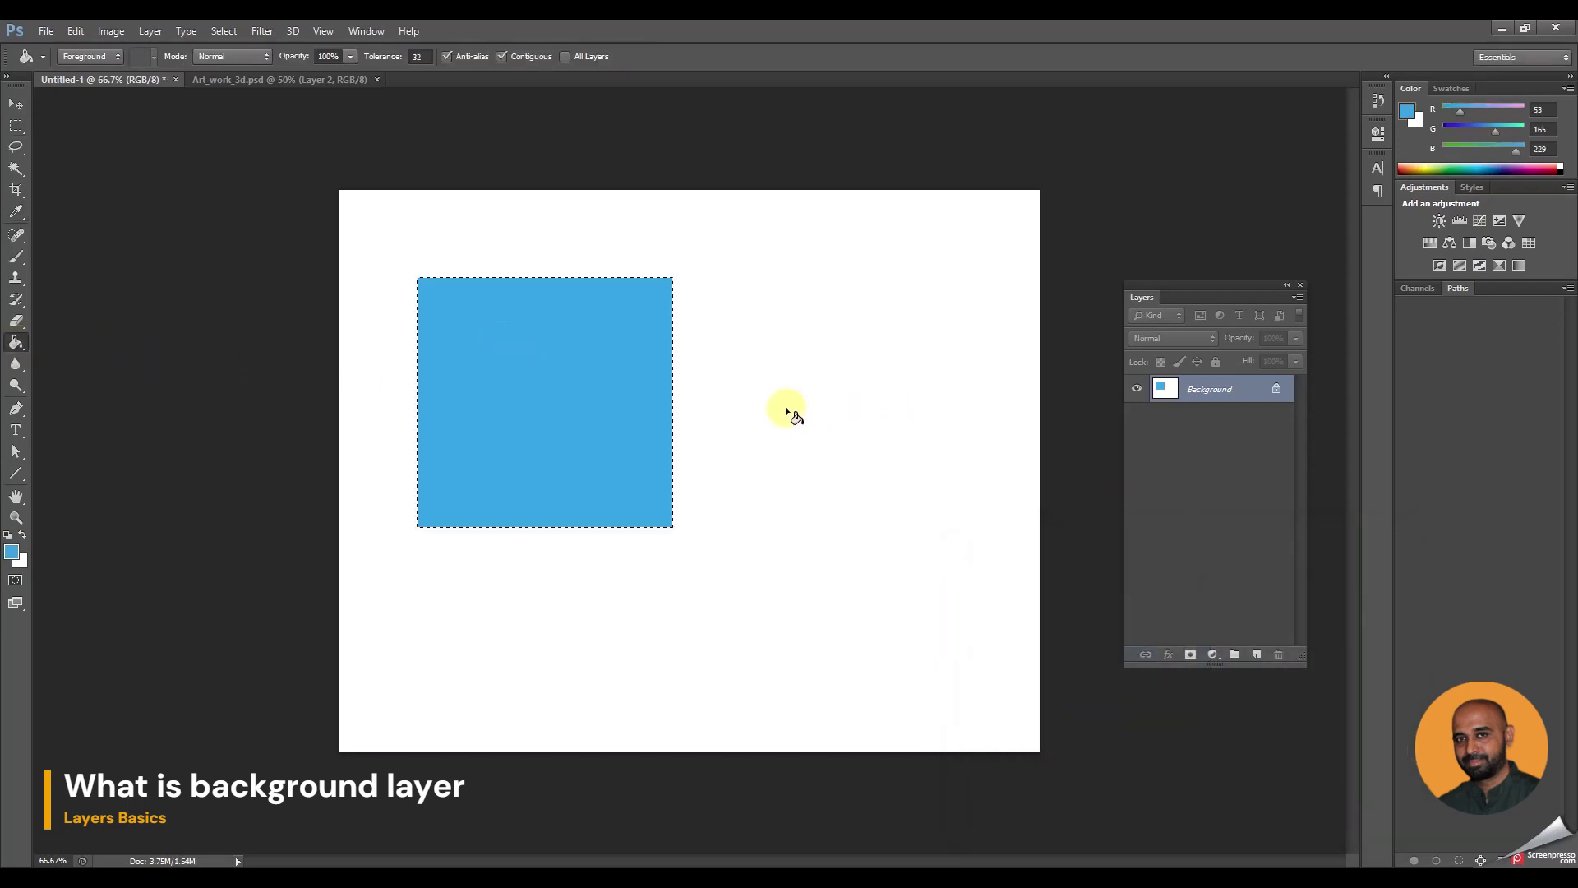
key(ctrl+d)
Make an elliptical selection below and right of the blue square and fill it with green (RGB 148, 229, 53)
click(21, 127)
click(58, 135)
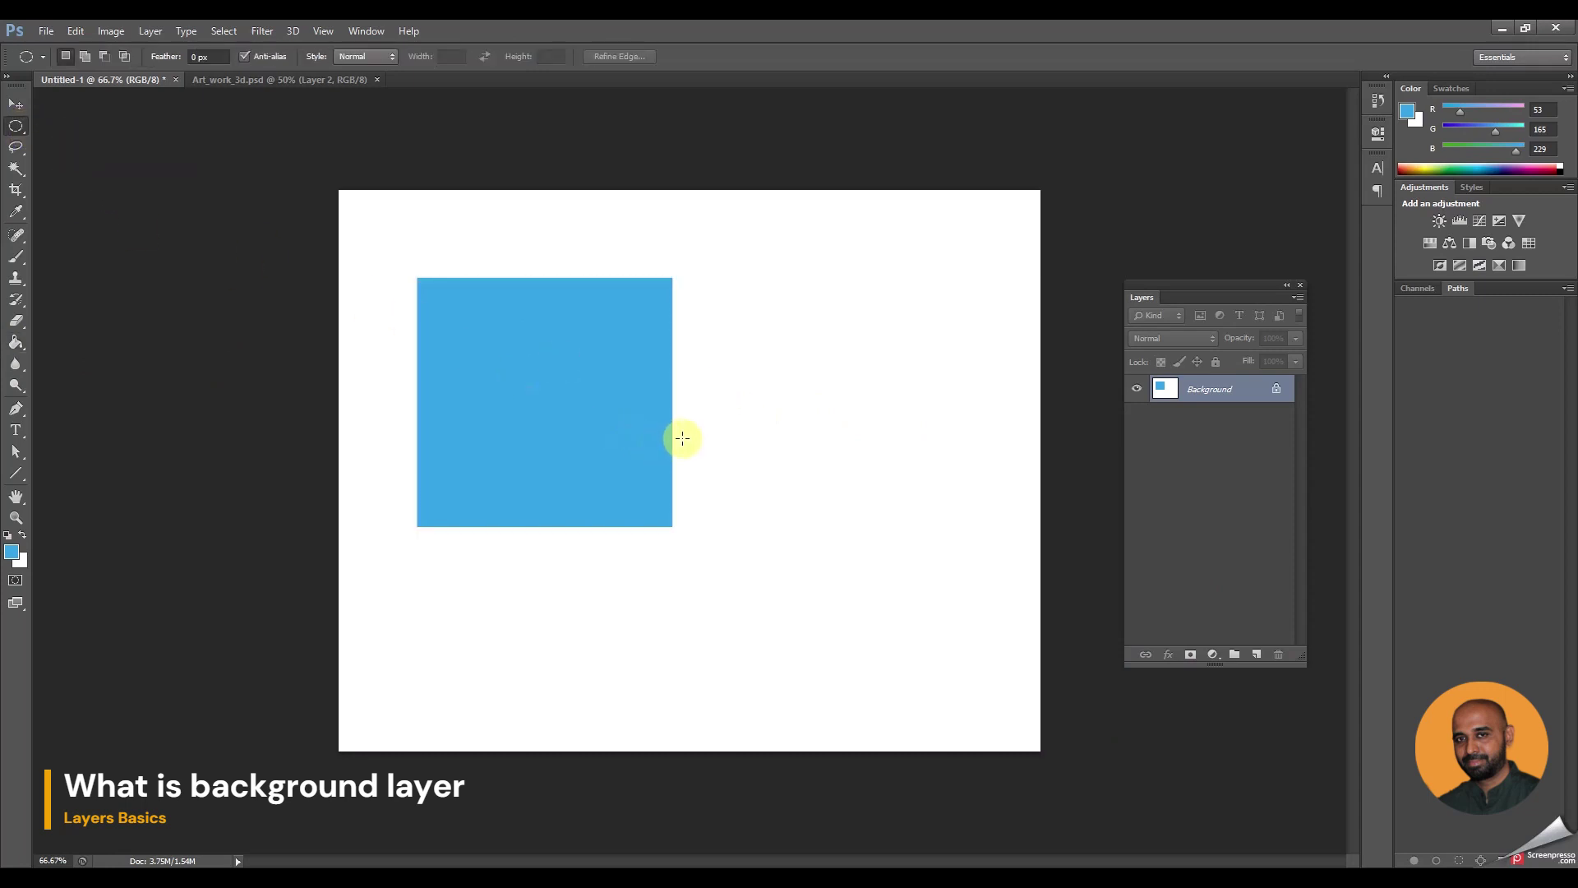
drag(682, 434, 968, 698)
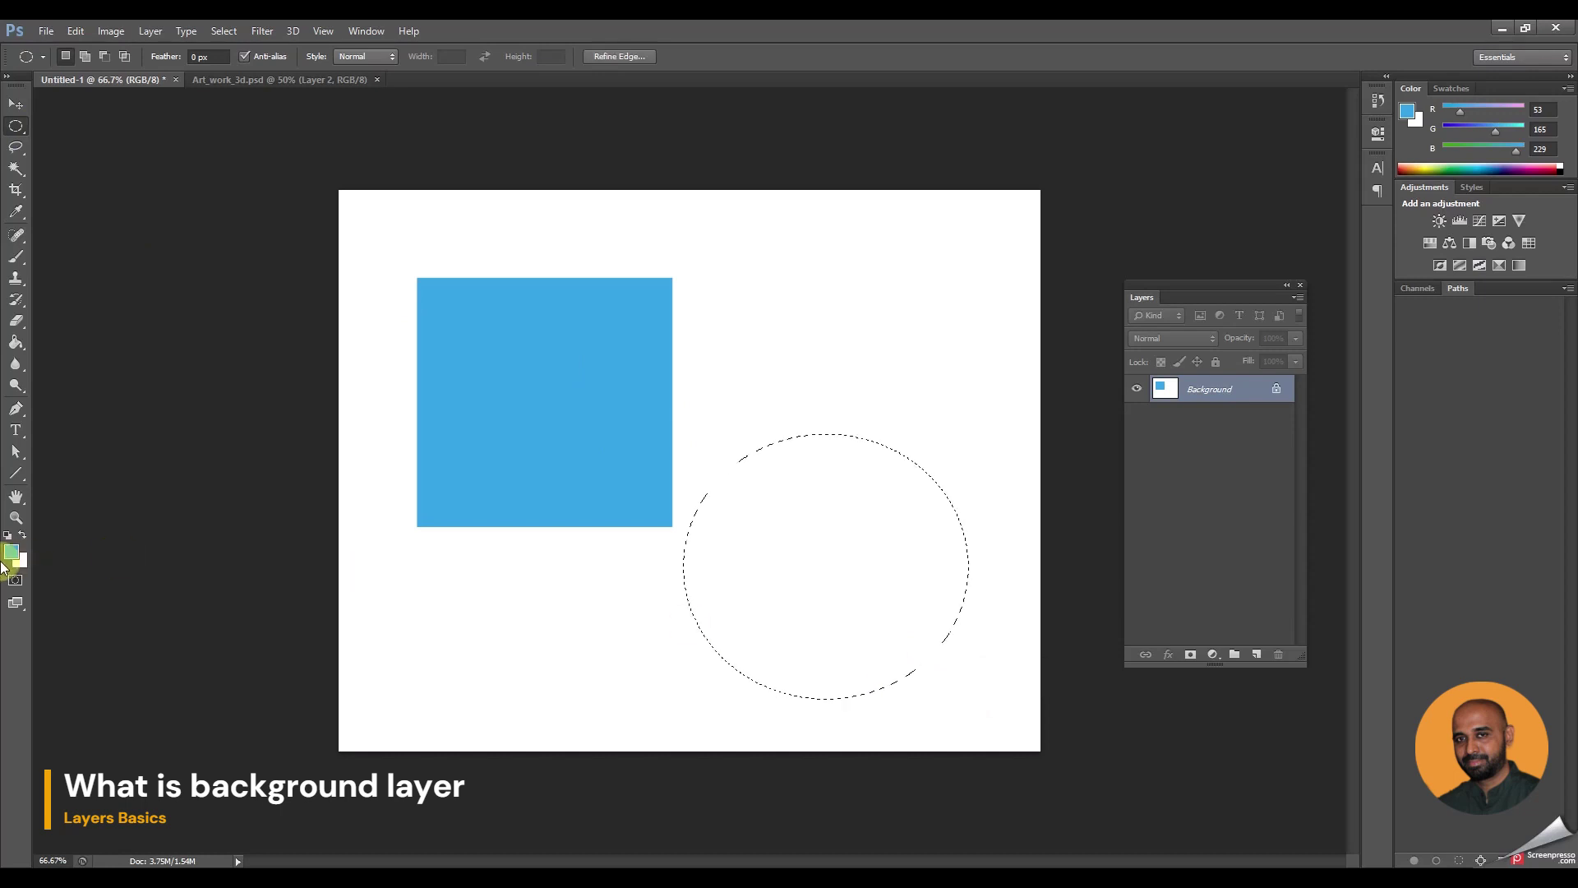
click(11, 552)
click(1205, 731)
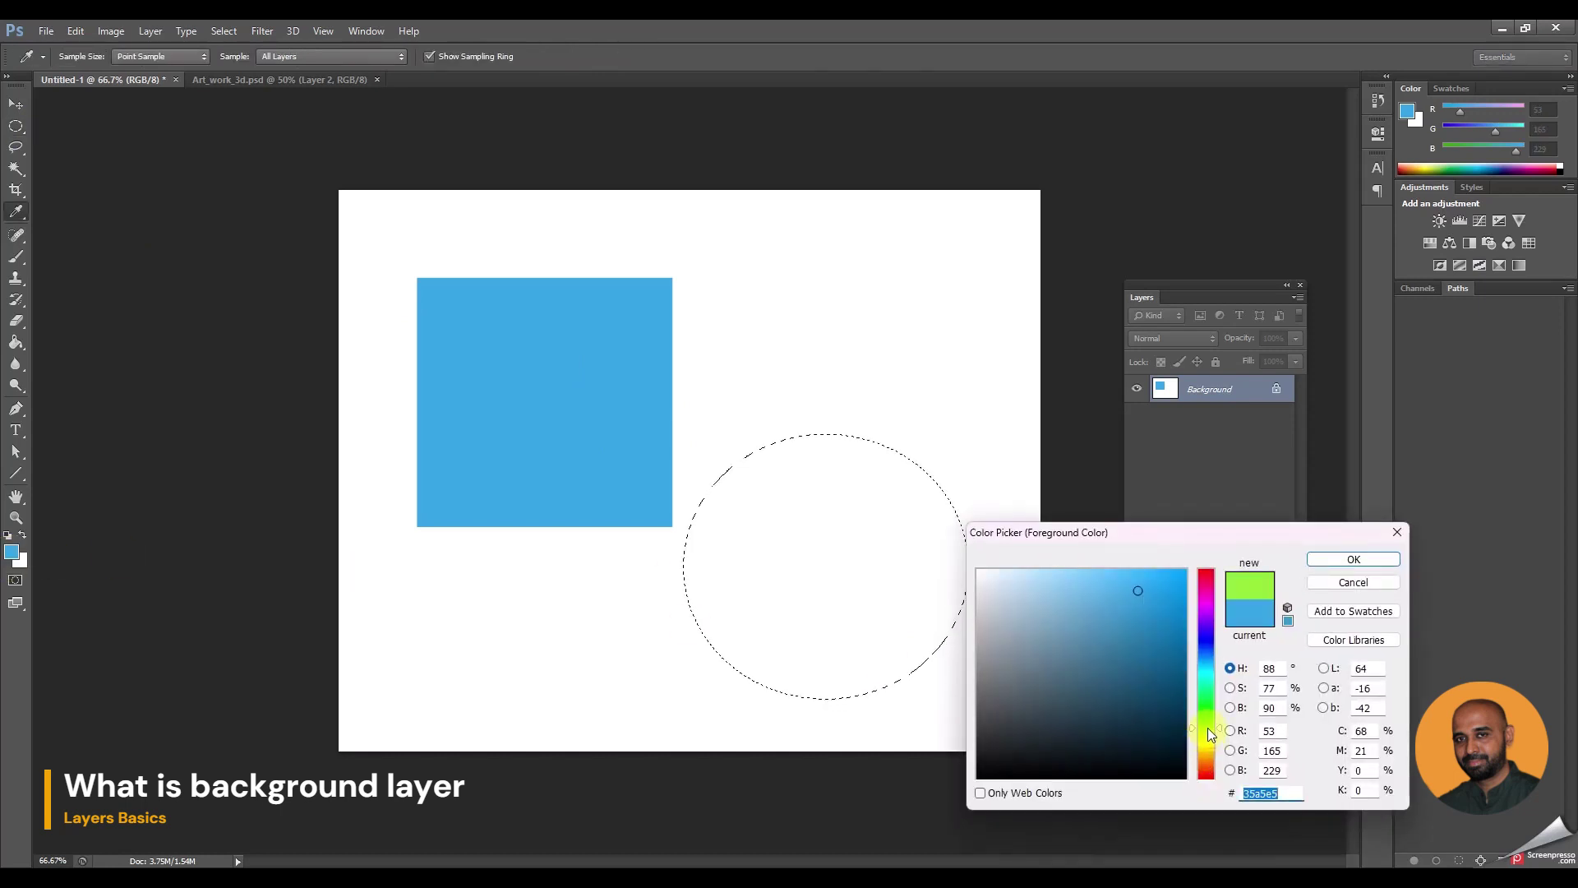
click(1352, 559)
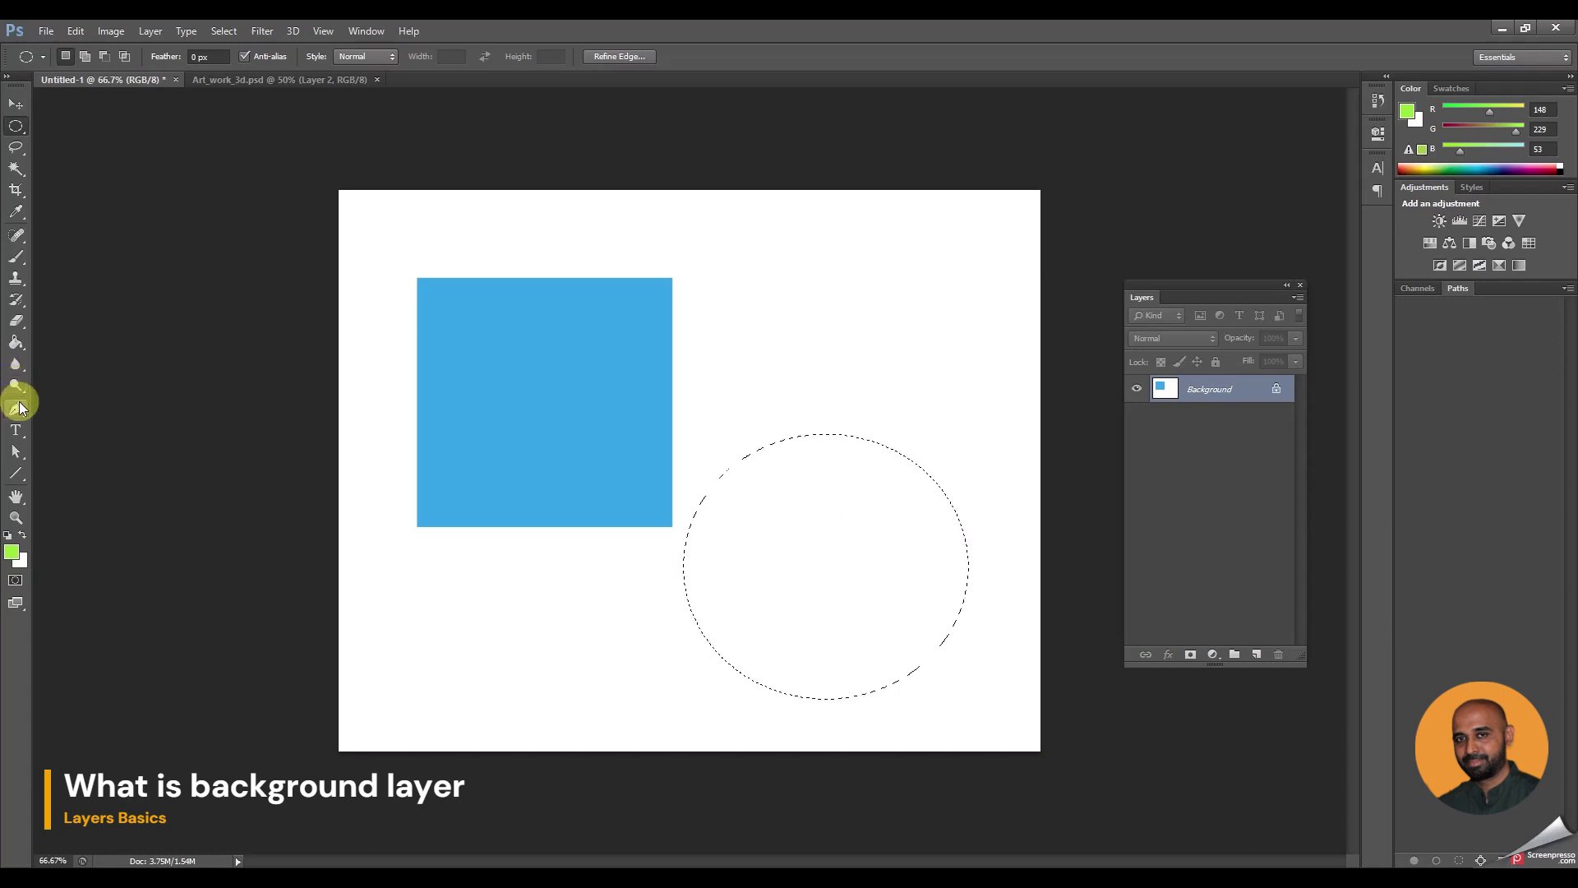
click(15, 342)
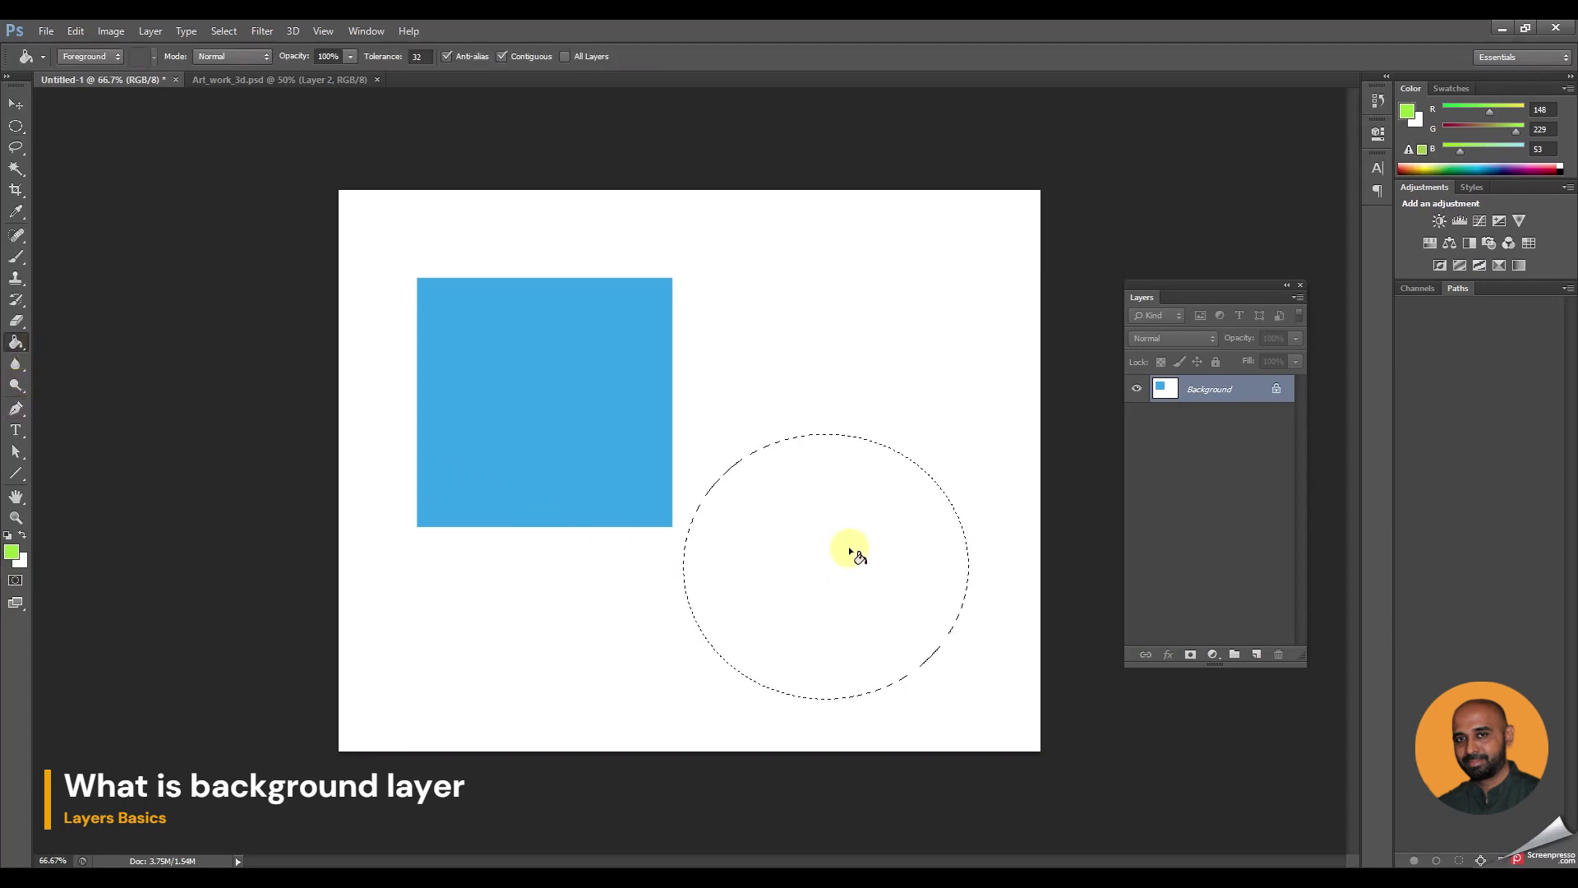
click(787, 519)
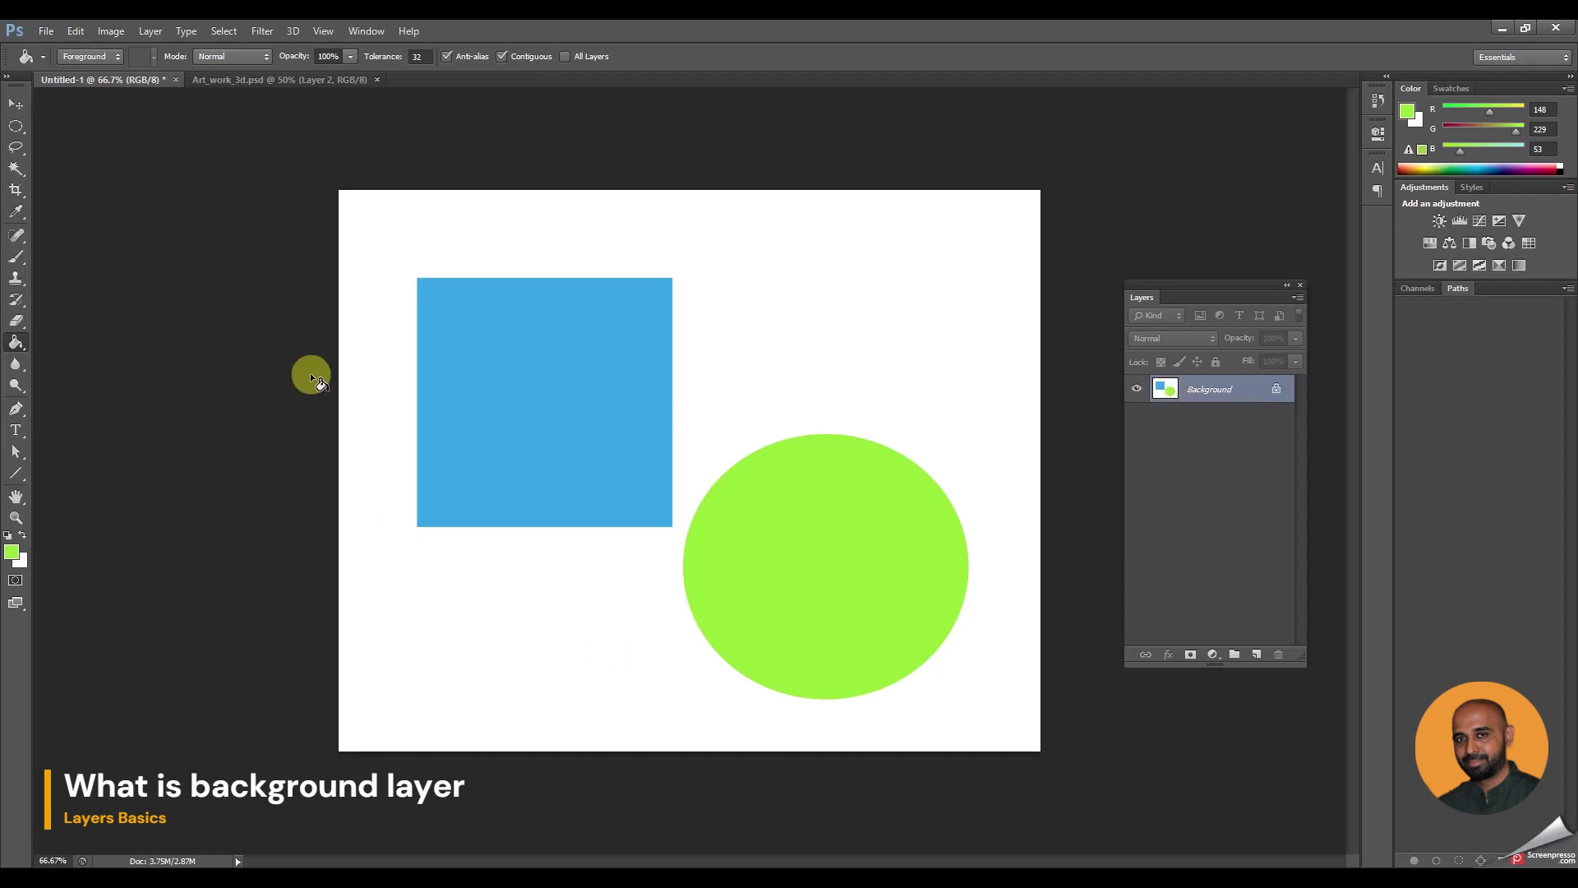
Try to move the blue square on the locked Background layer with the Move tool
click(16, 105)
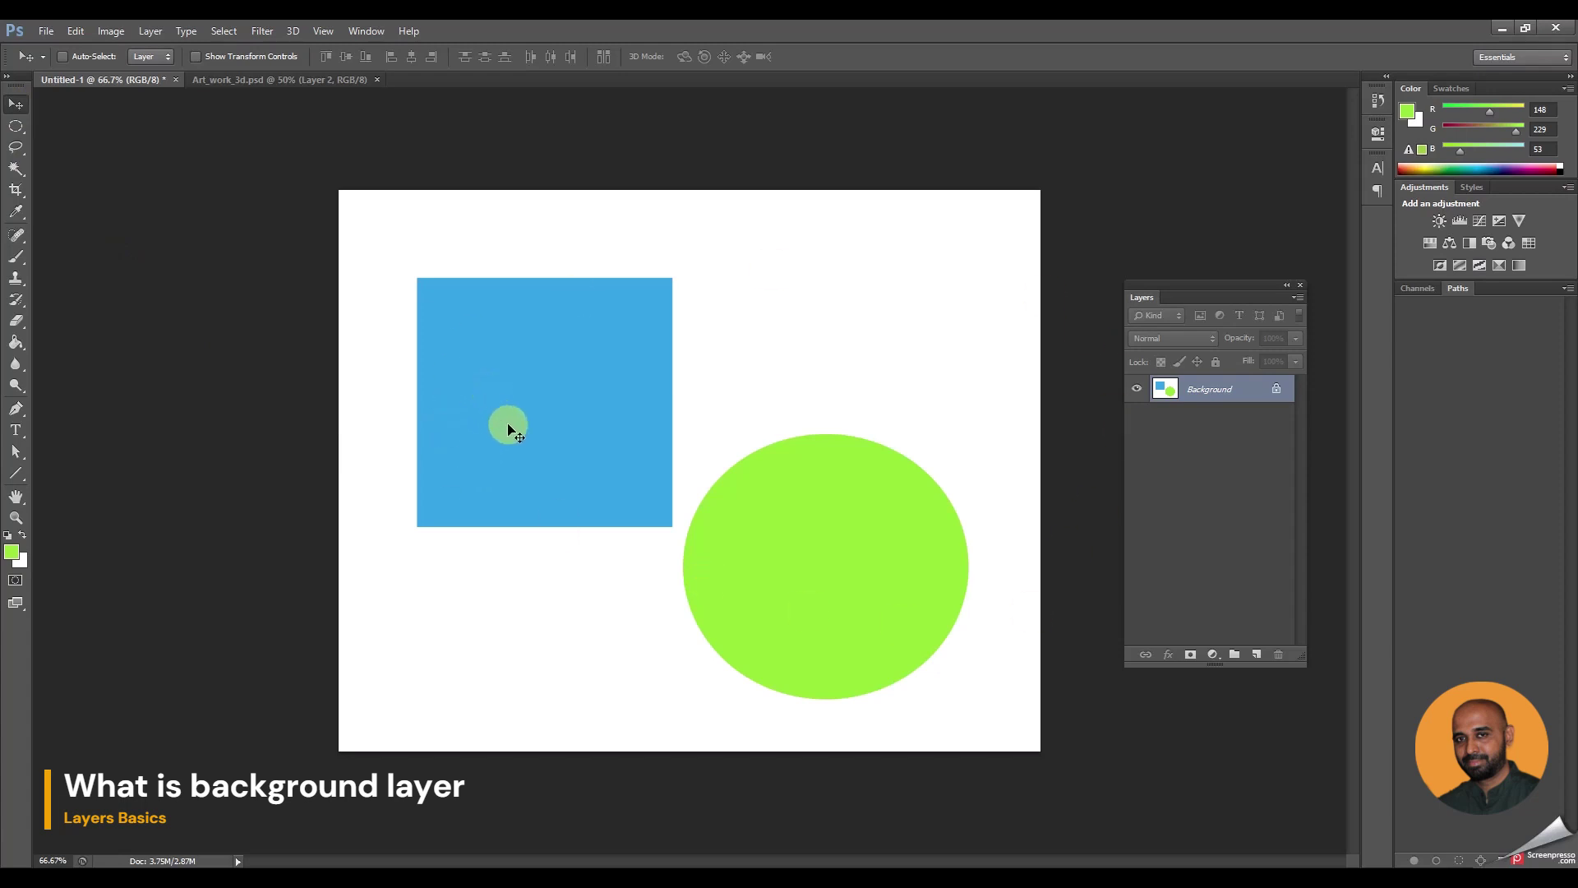
drag(639, 460, 830, 362)
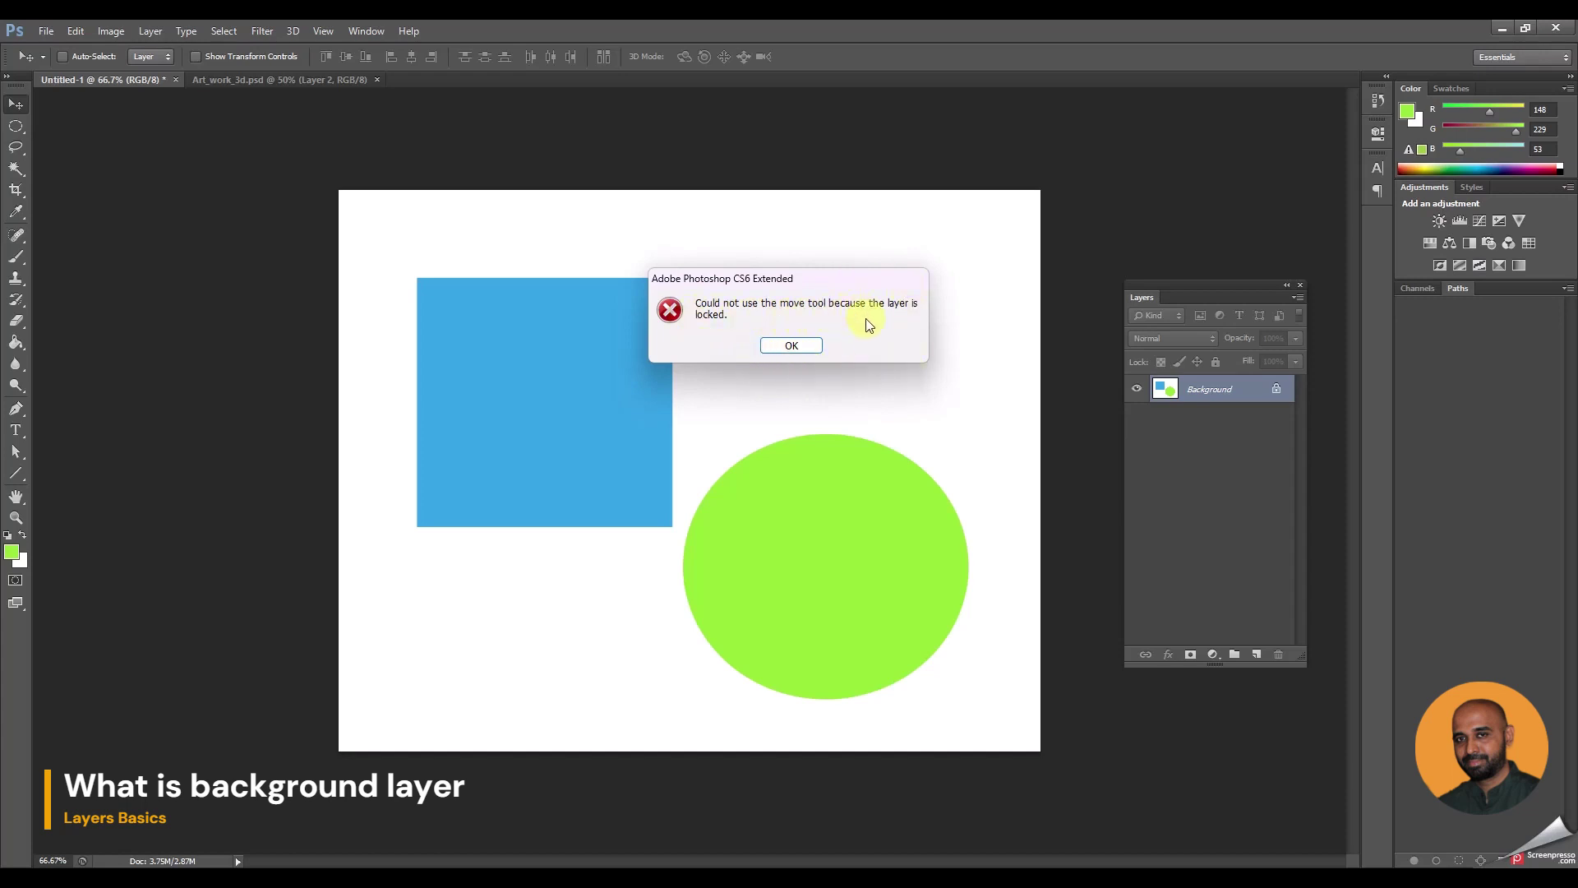
click(811, 348)
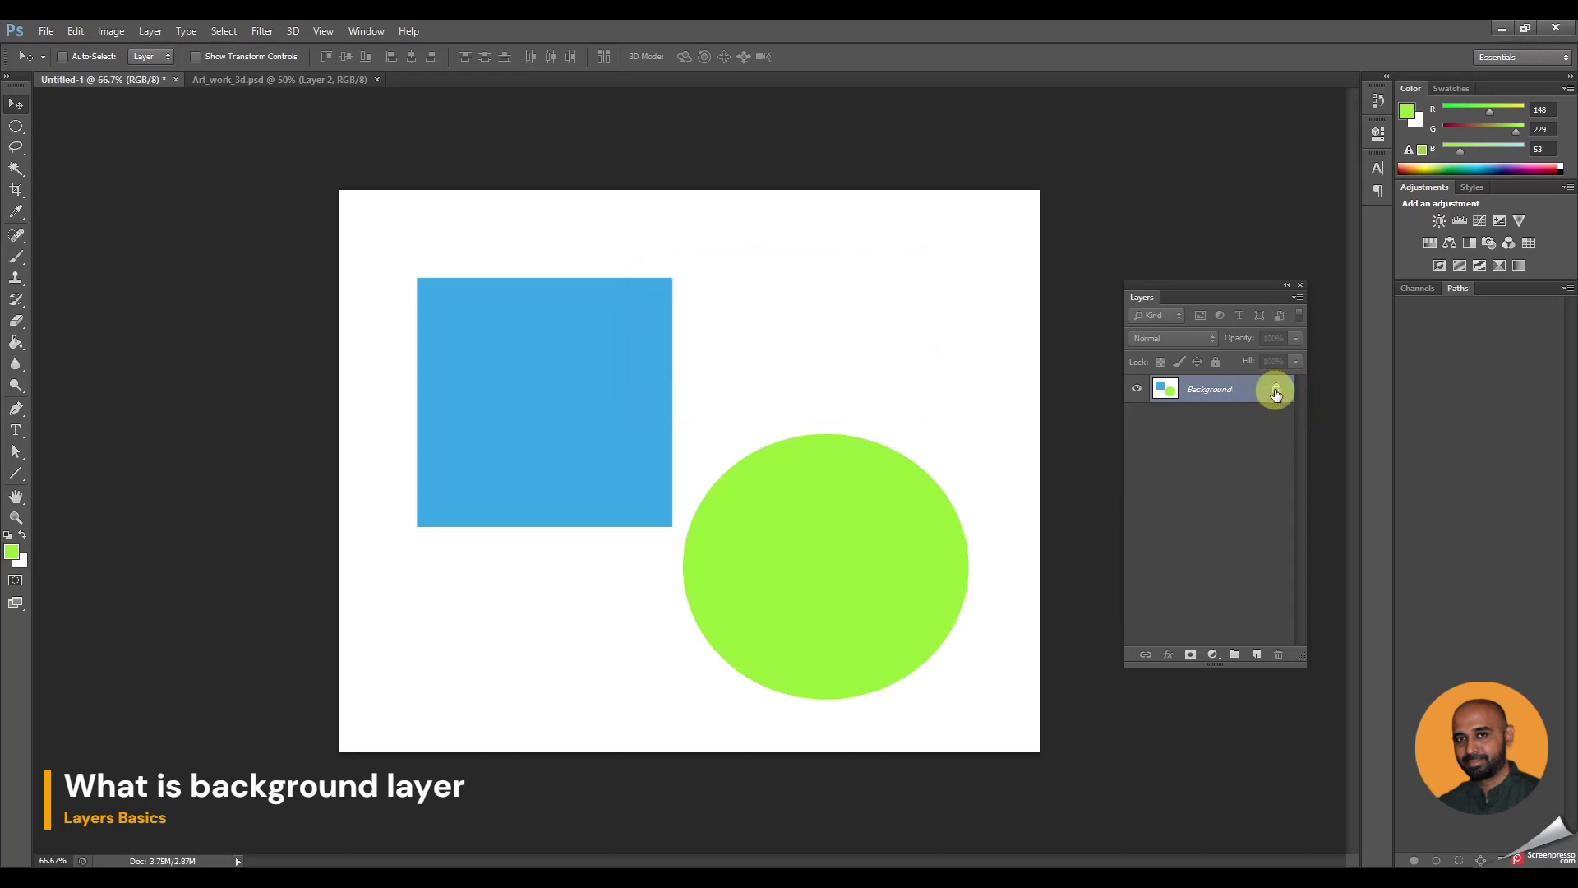
Convert the locked Background into a regular layer named Layer 0 and try moving its artwork
double_click(1276, 394)
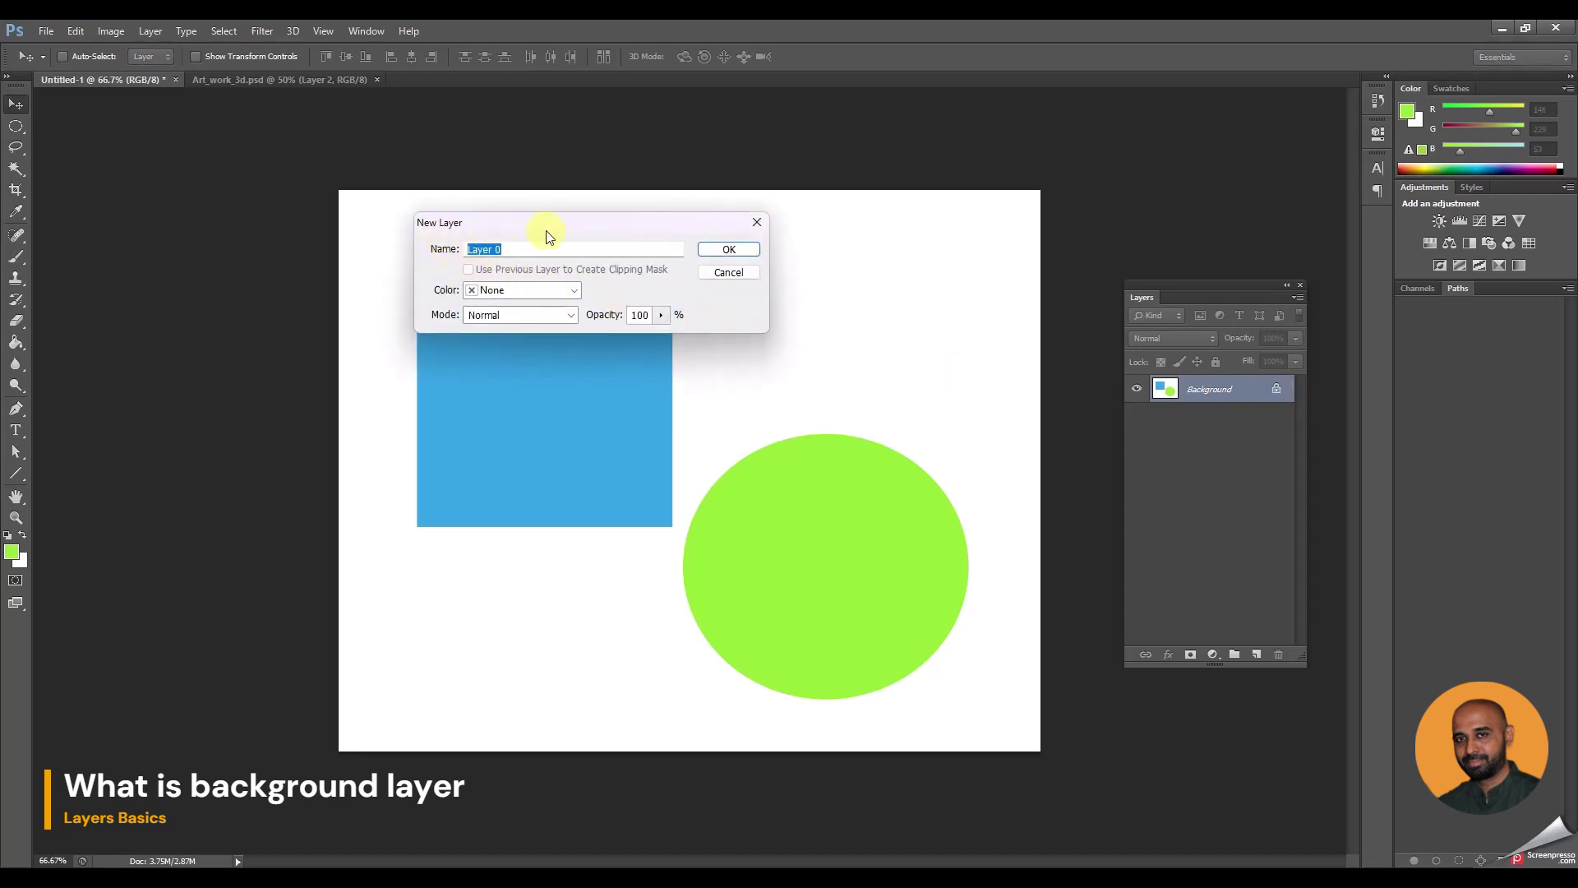
click(720, 253)
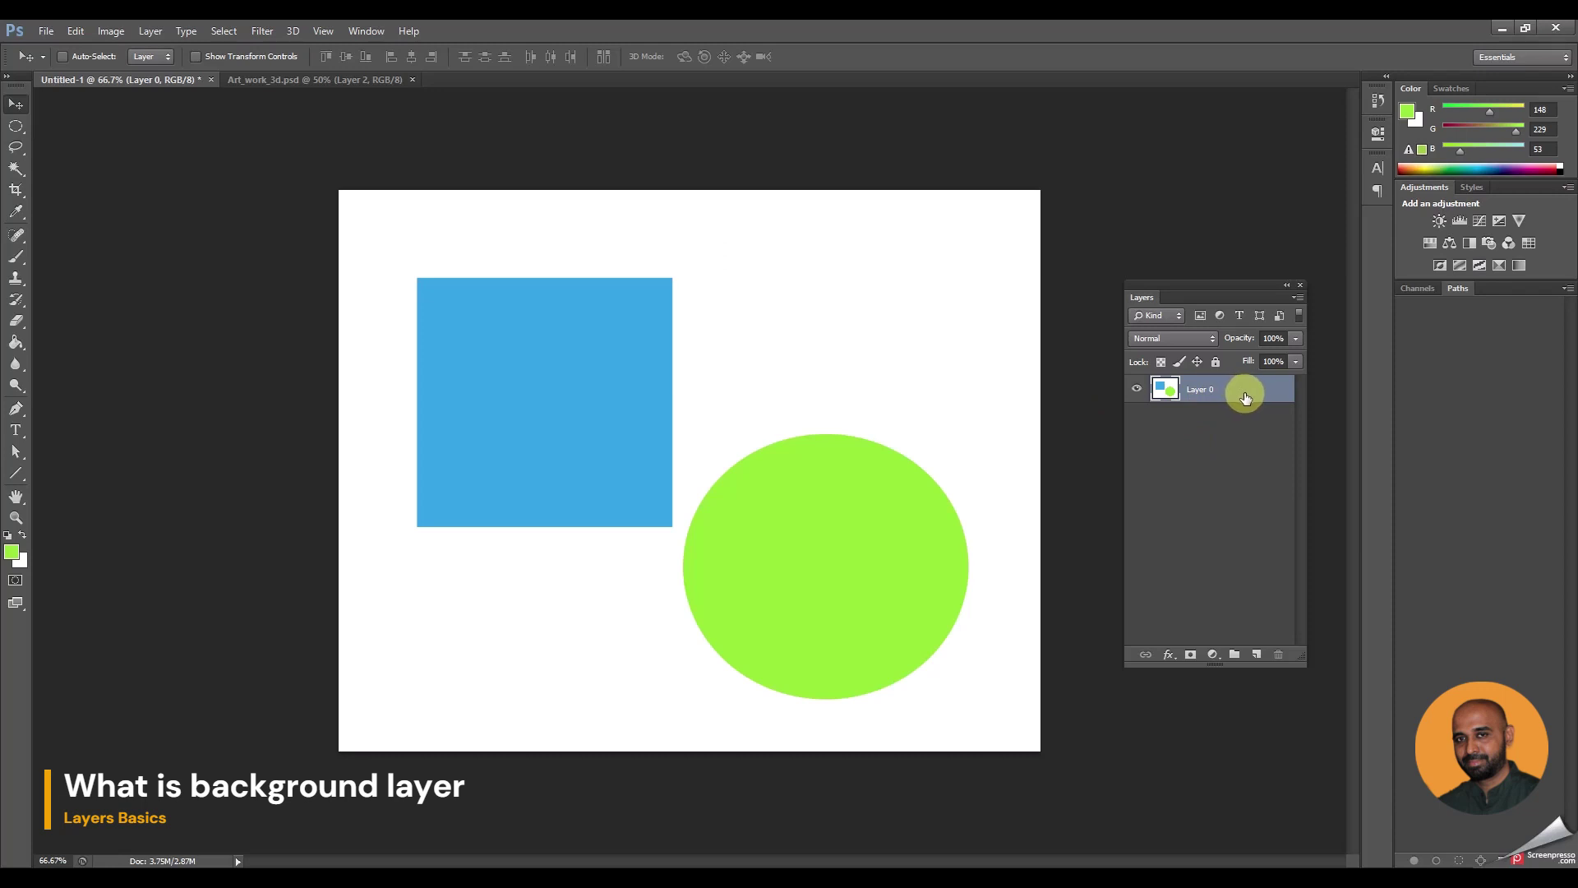
mouse_move(618, 485)
mouse_down()
mouse_move(872, 375)
mouse_move(846, 444)
mouse_move(529, 578)
mouse_move(327, 583)
mouse_move(485, 387)
mouse_move(722, 353)
mouse_move(757, 423)
mouse_move(705, 495)
mouse_move(435, 600)
mouse_move(570, 392)
mouse_move(643, 409)
mouse_move(643, 498)
mouse_move(602, 492)
mouse_move(617, 483)
mouse_up()
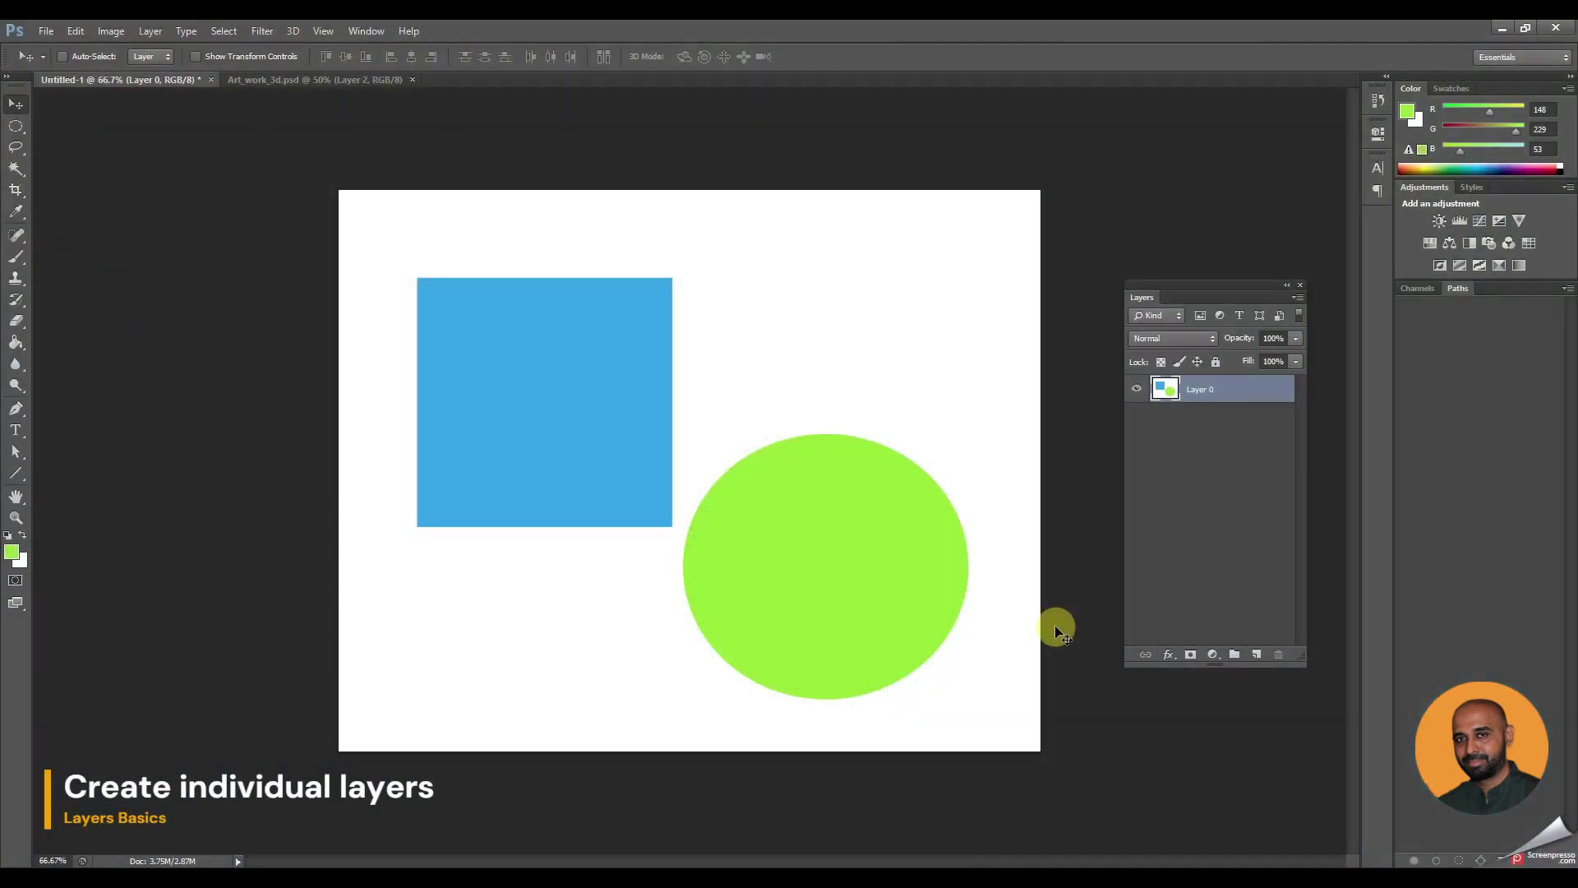
Add a new layer named Sky above Layer 0 and hide Layer 0
drag(1205, 288, 1209, 263)
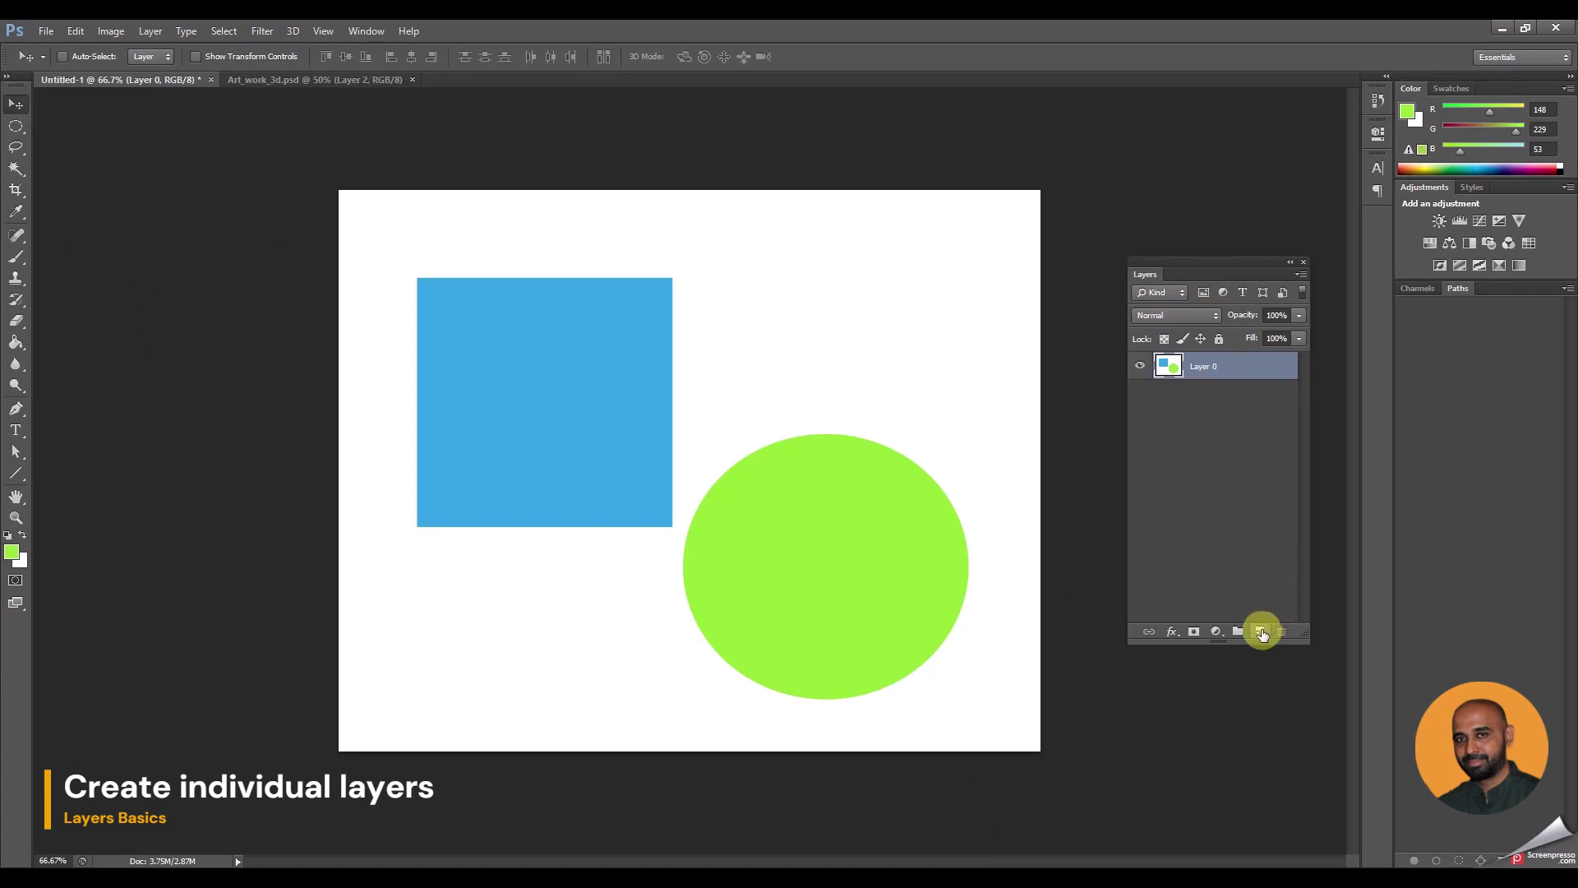
click(1260, 632)
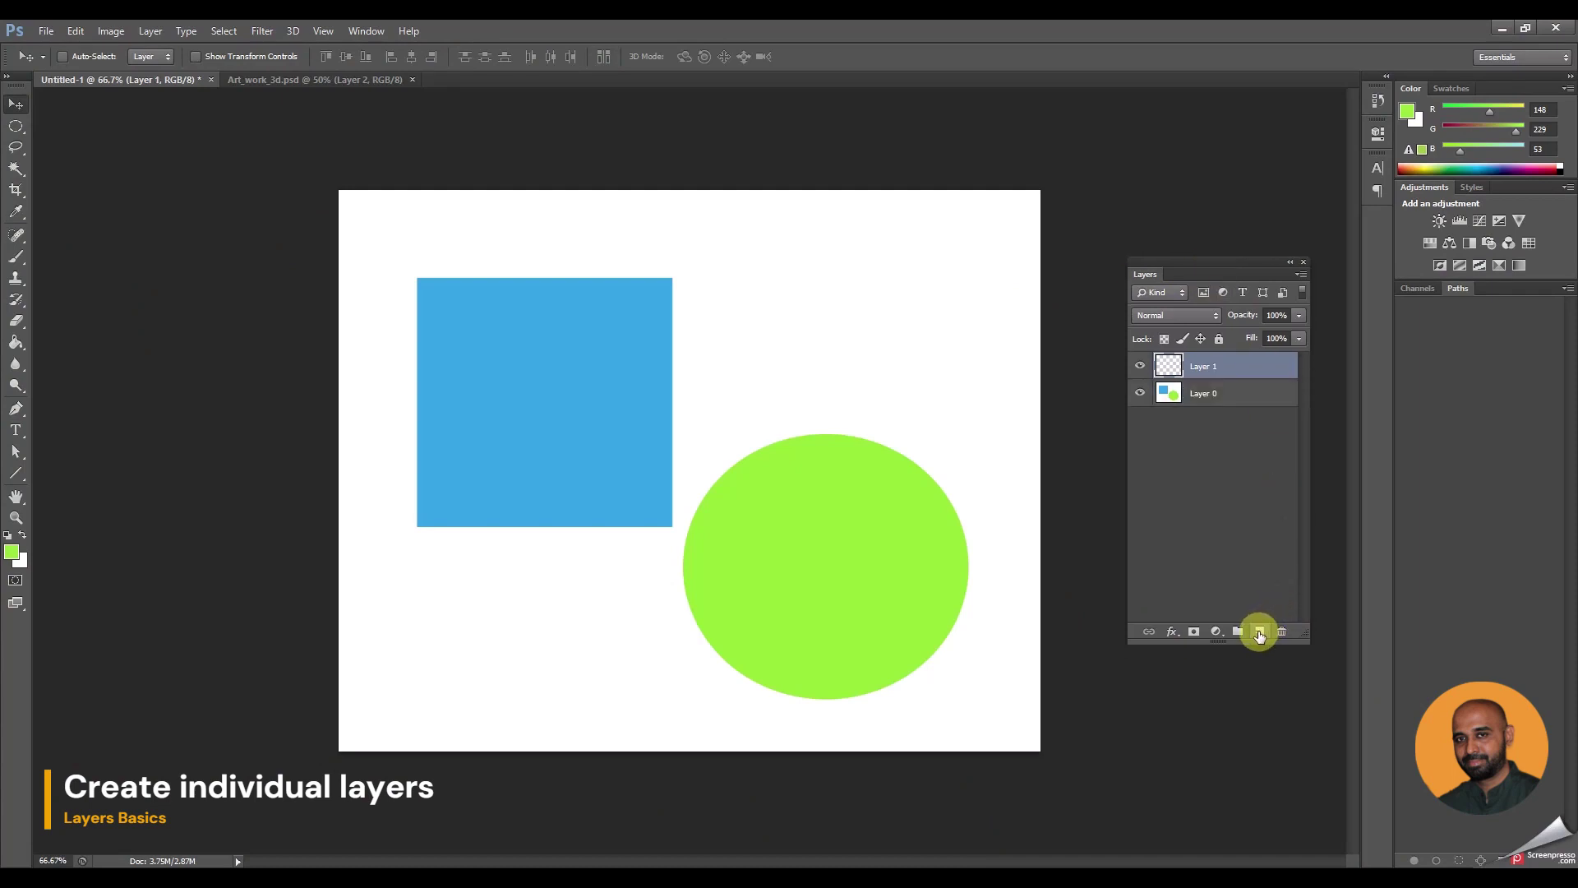
click(1140, 393)
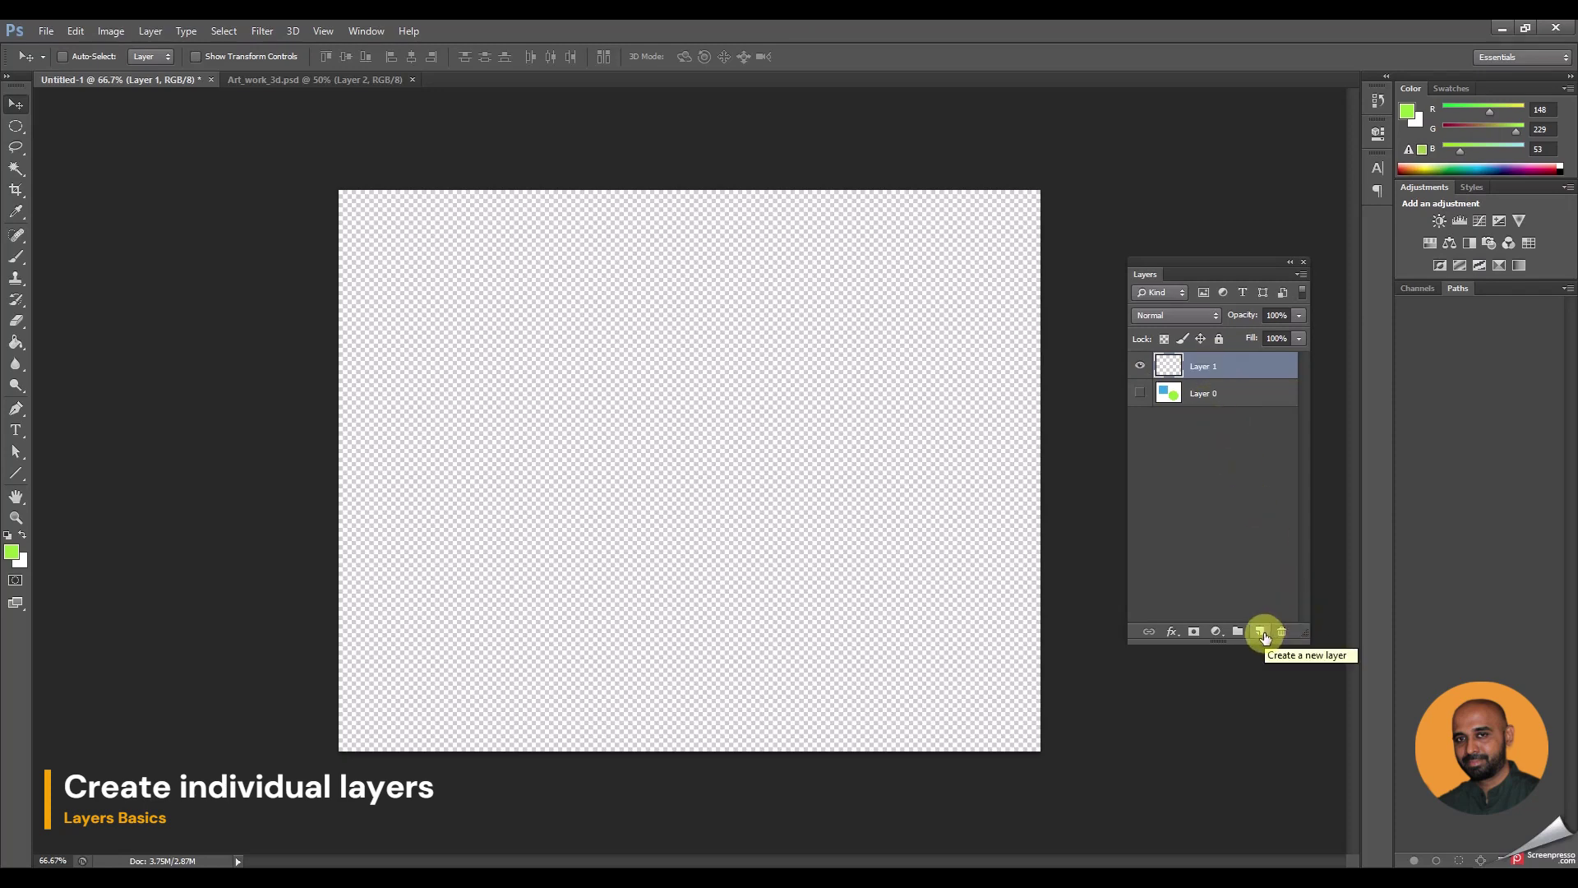
double_click(1202, 367)
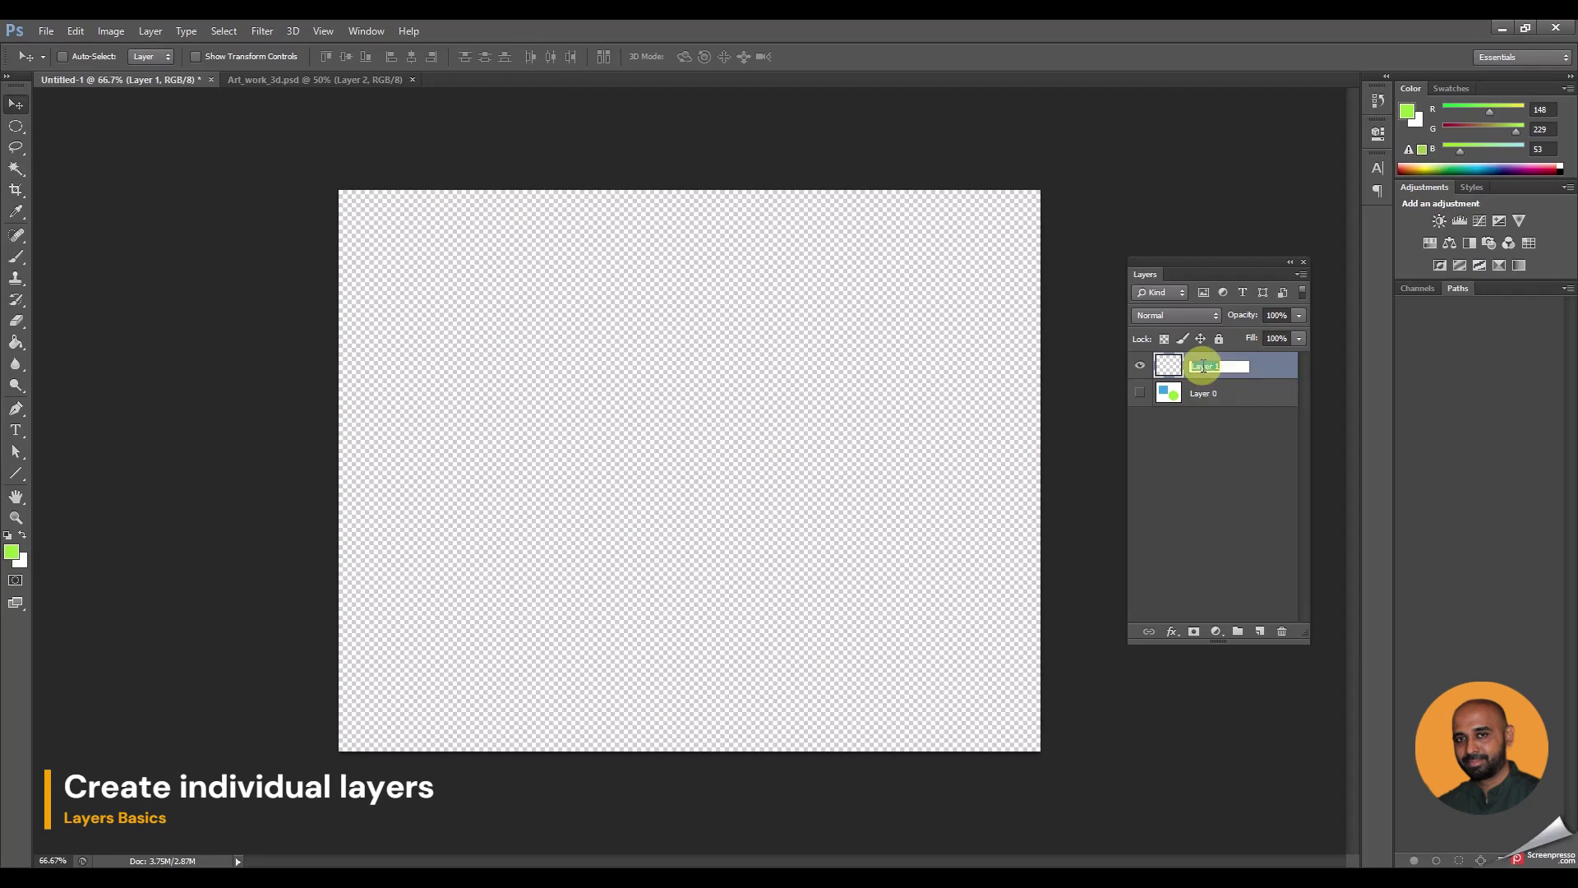
text(Sky)
key(Return)
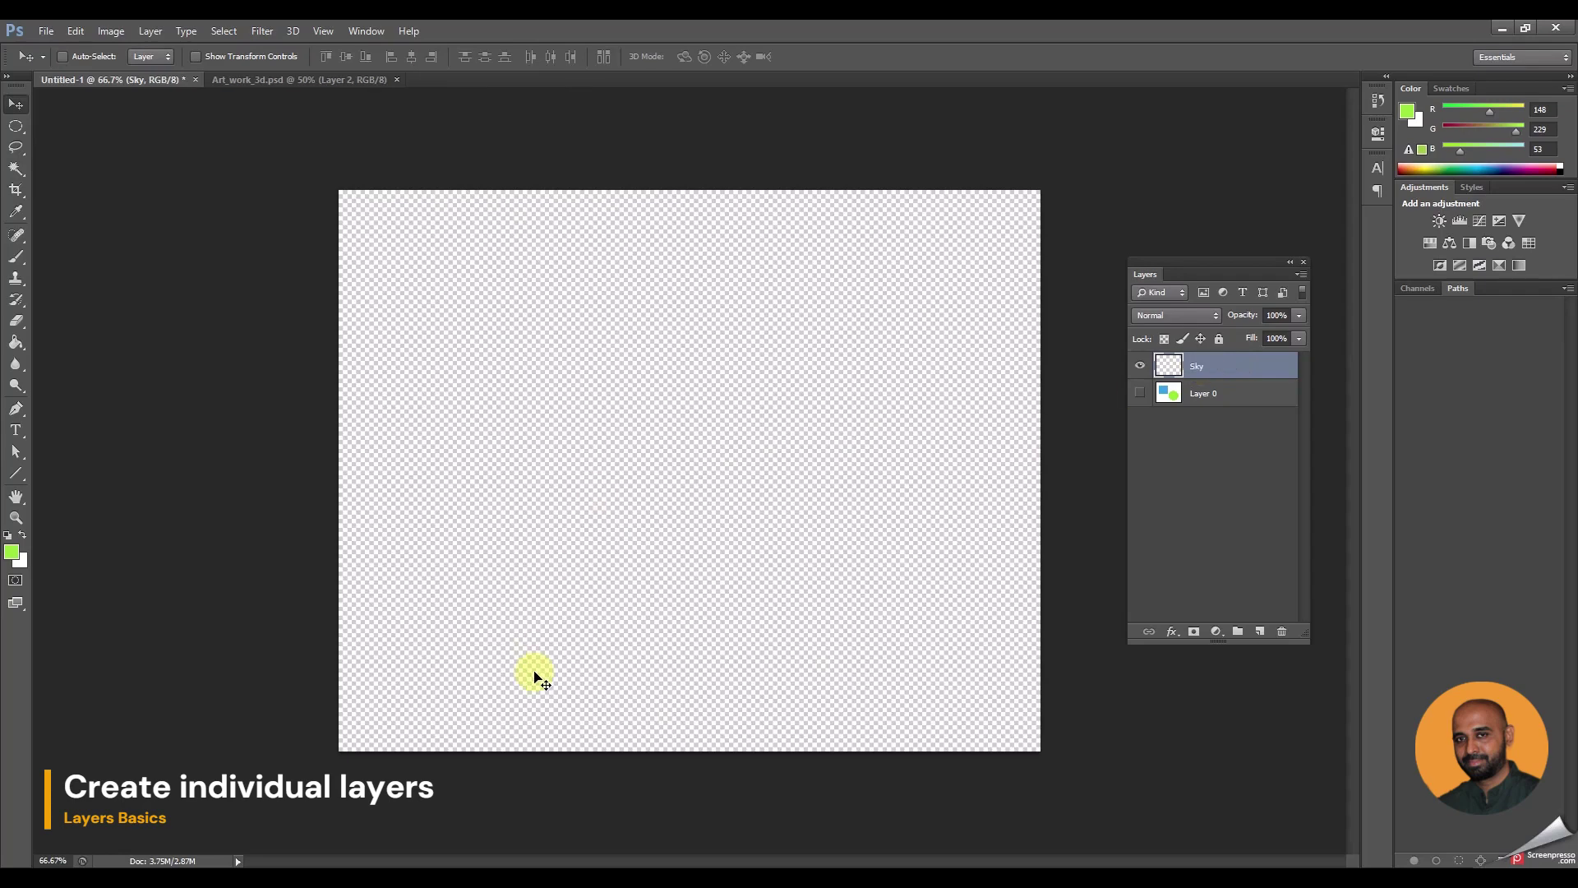
Fill the whole Sky layer with light blue (RGB 118, 208, 255) using the Paint Bucket
click(12, 554)
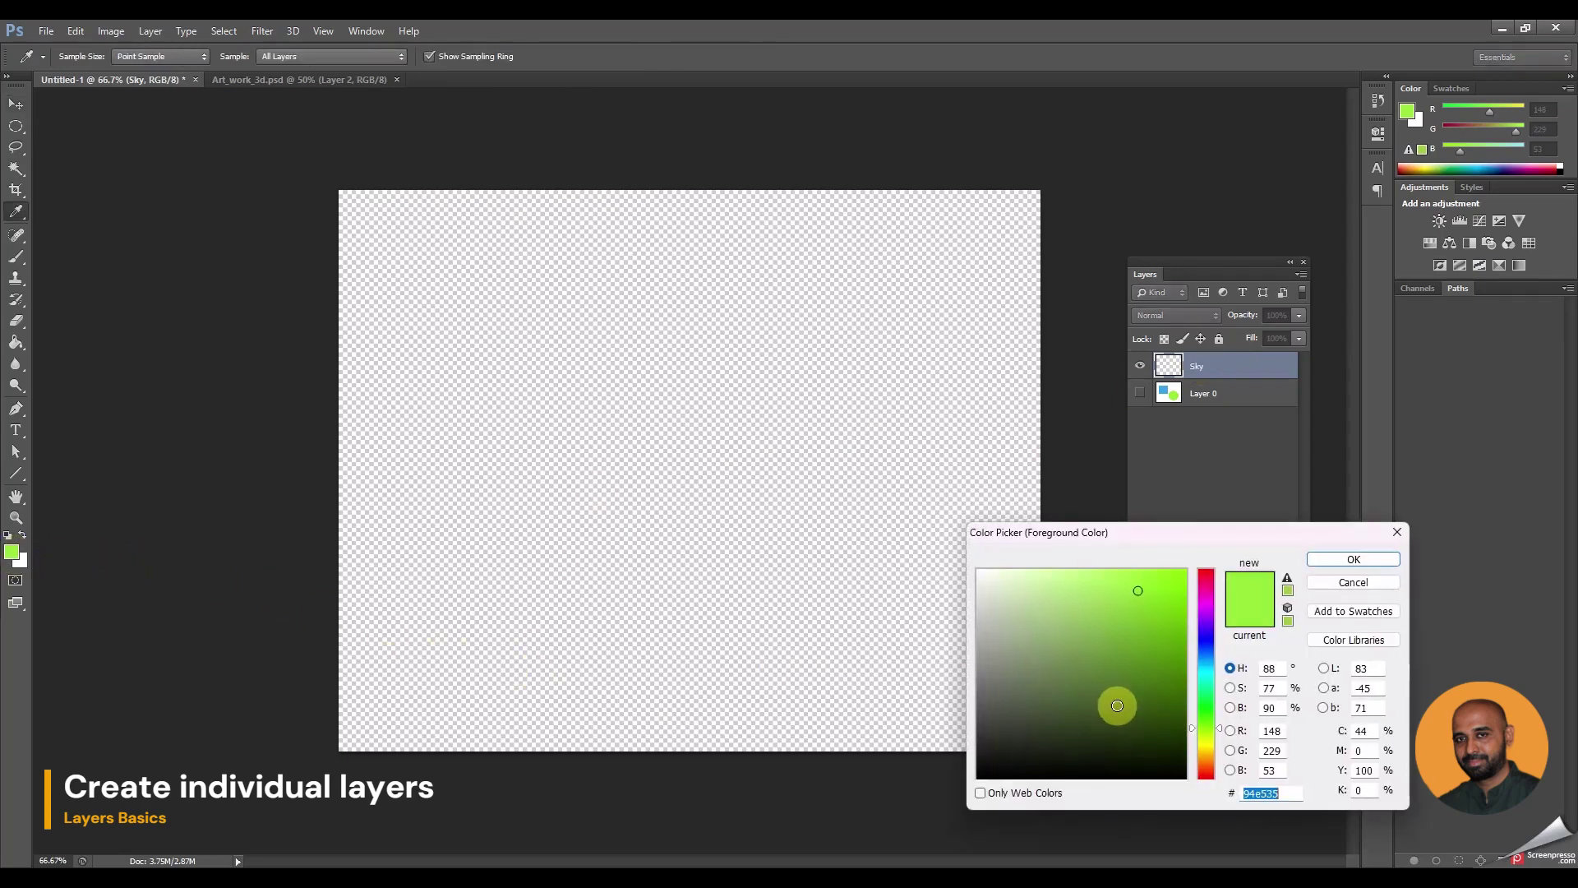
click(1209, 670)
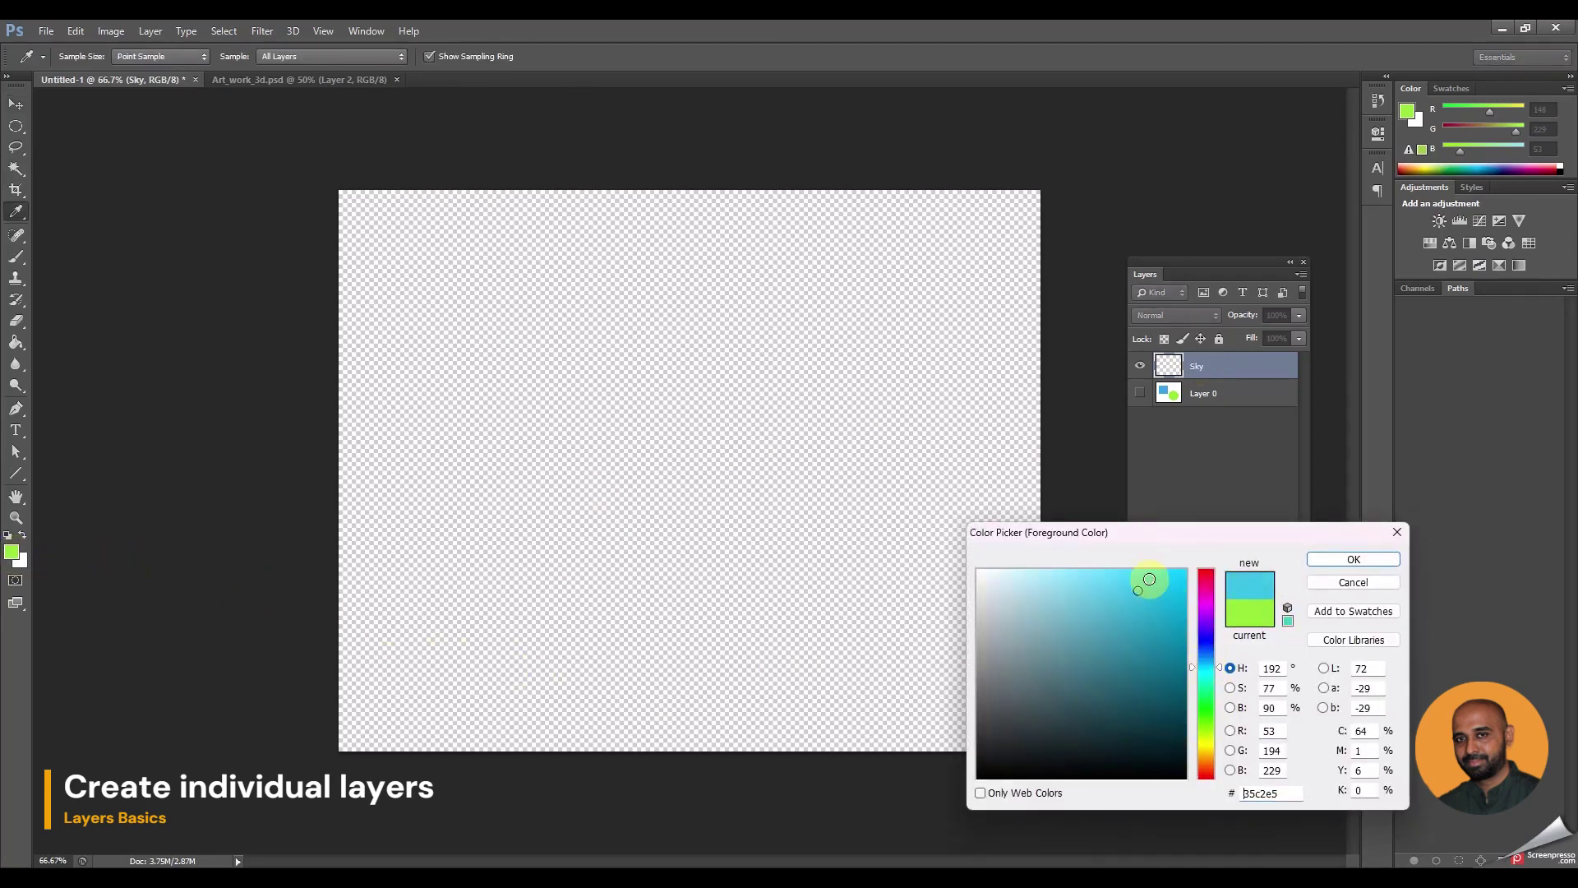
click(1208, 662)
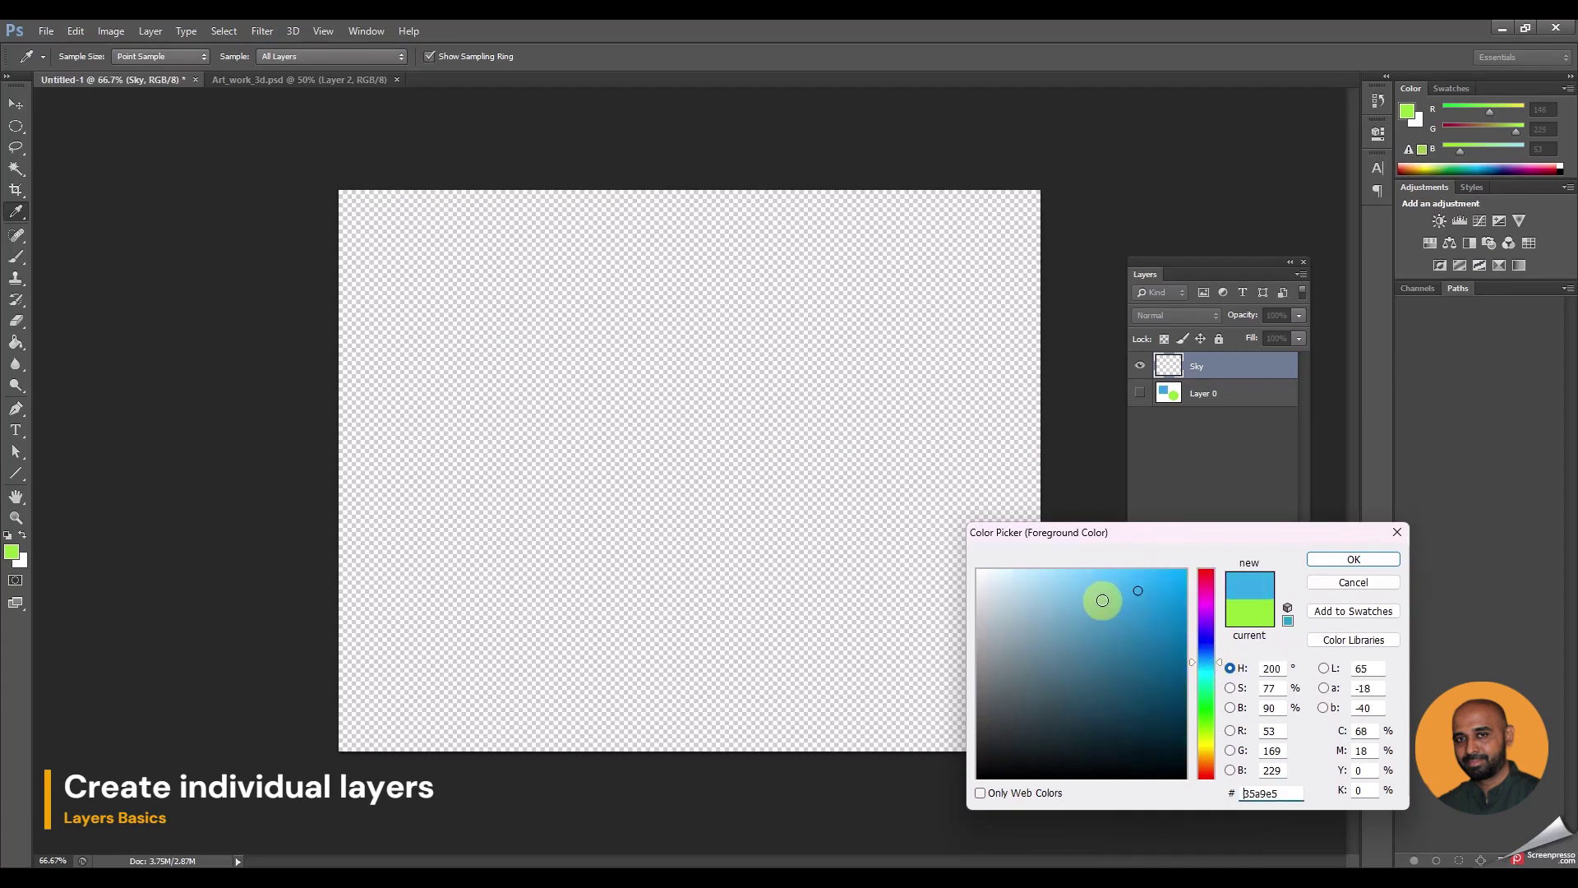
click(1090, 569)
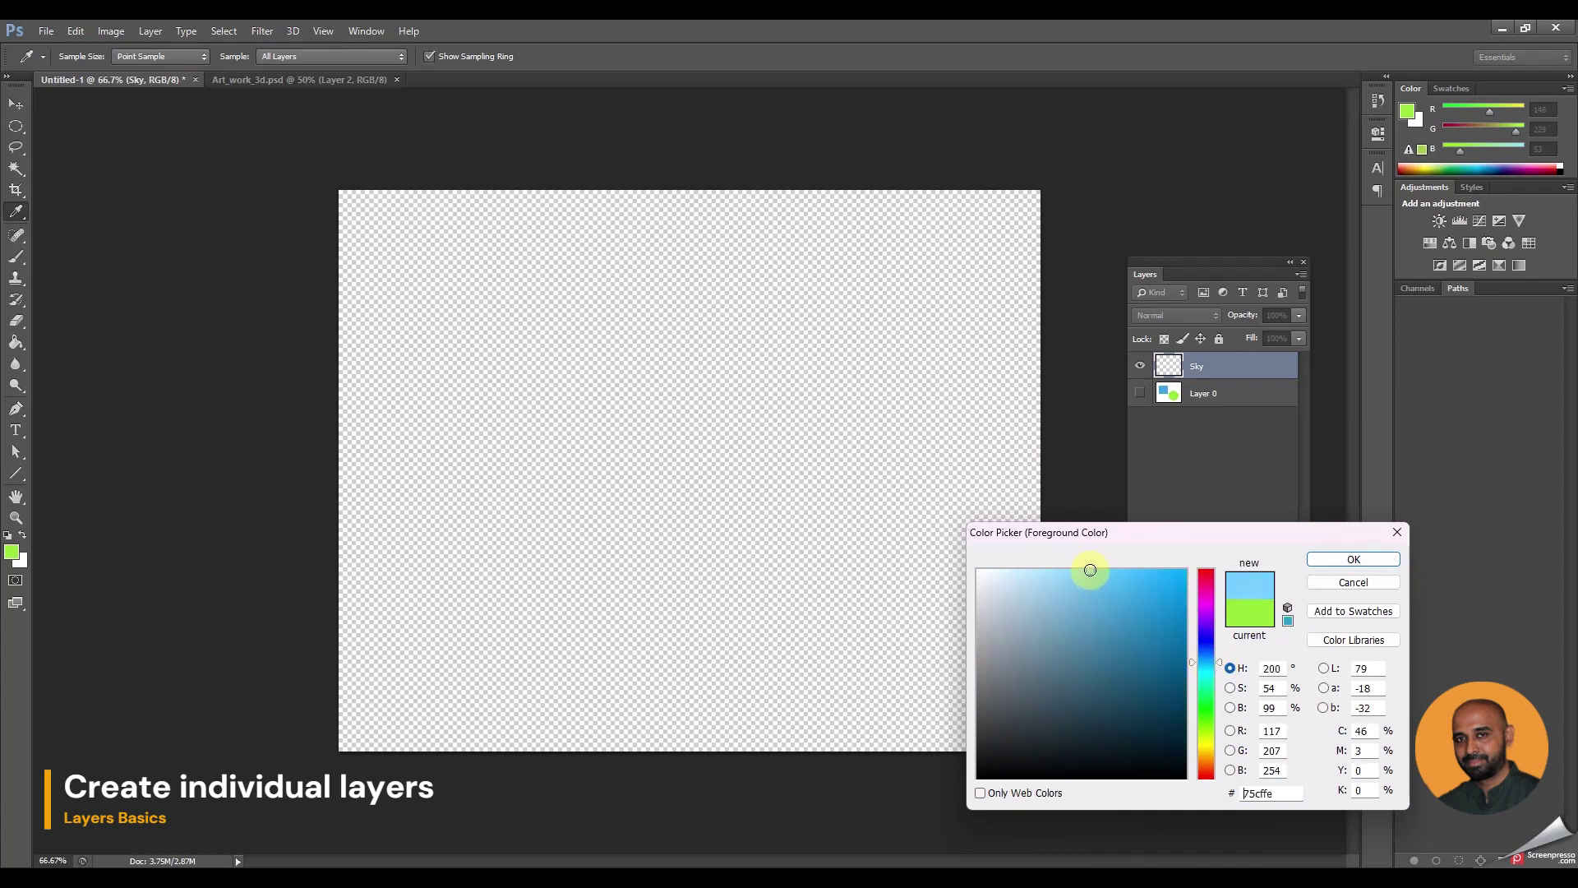
click(1352, 559)
key(v)
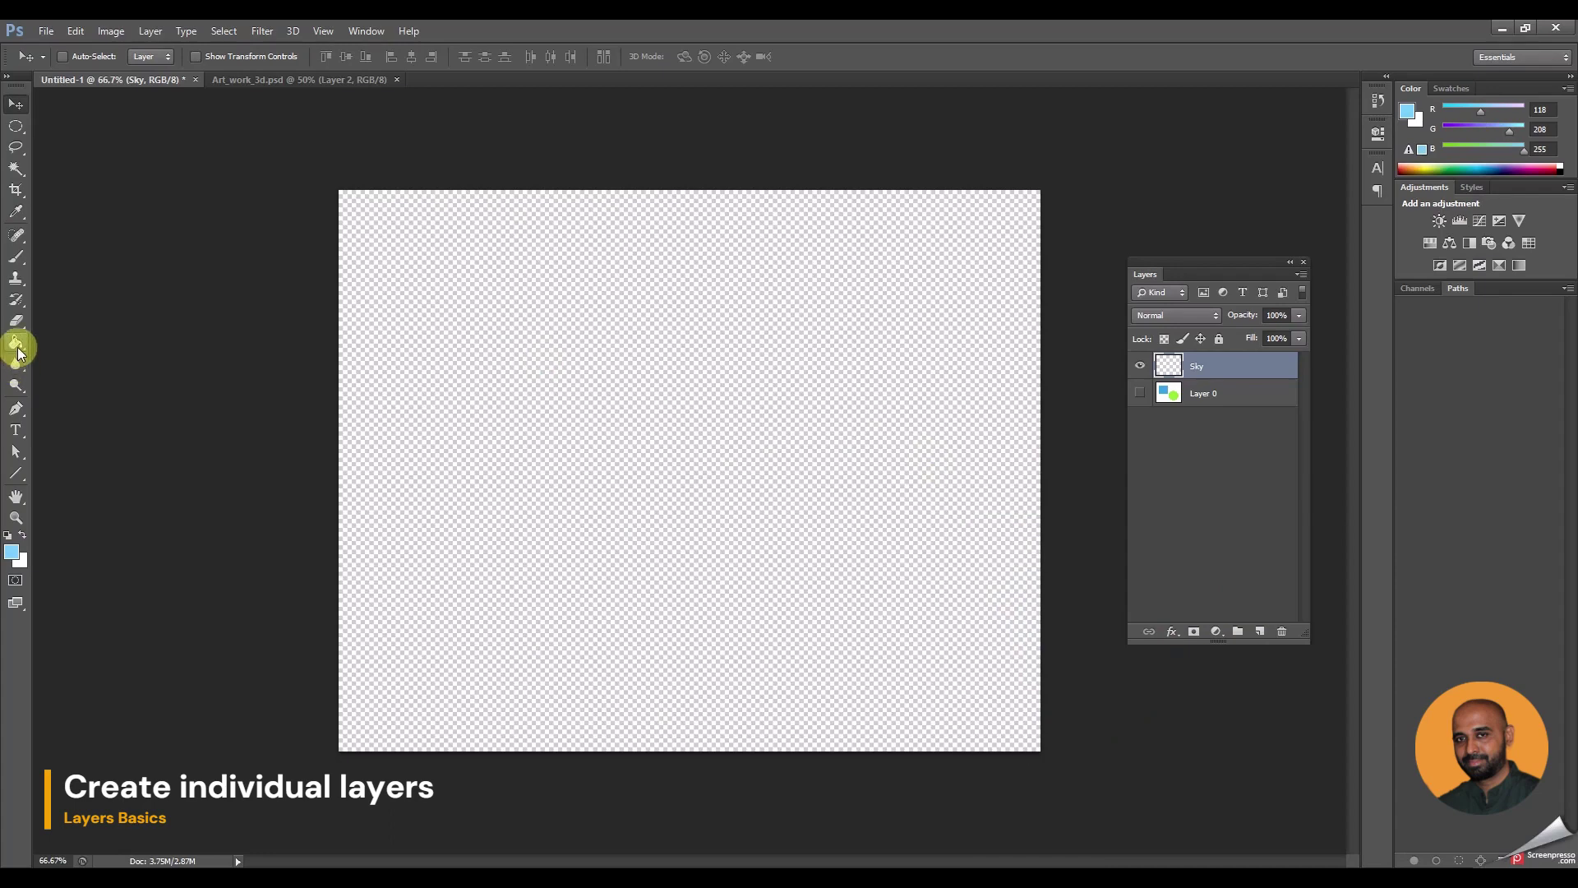
click(17, 348)
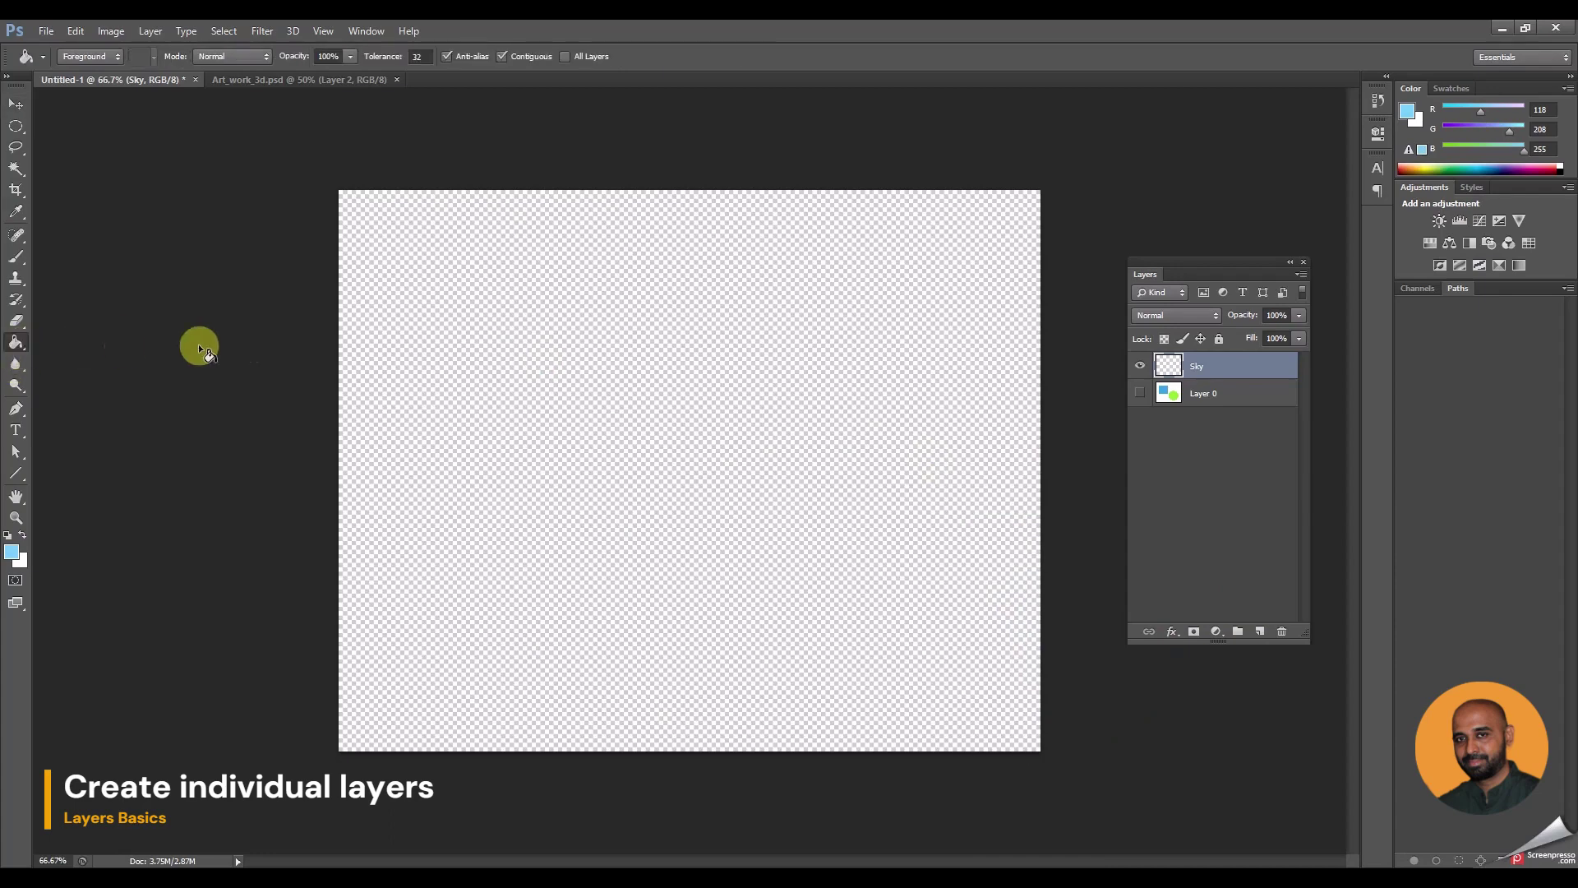
click(372, 339)
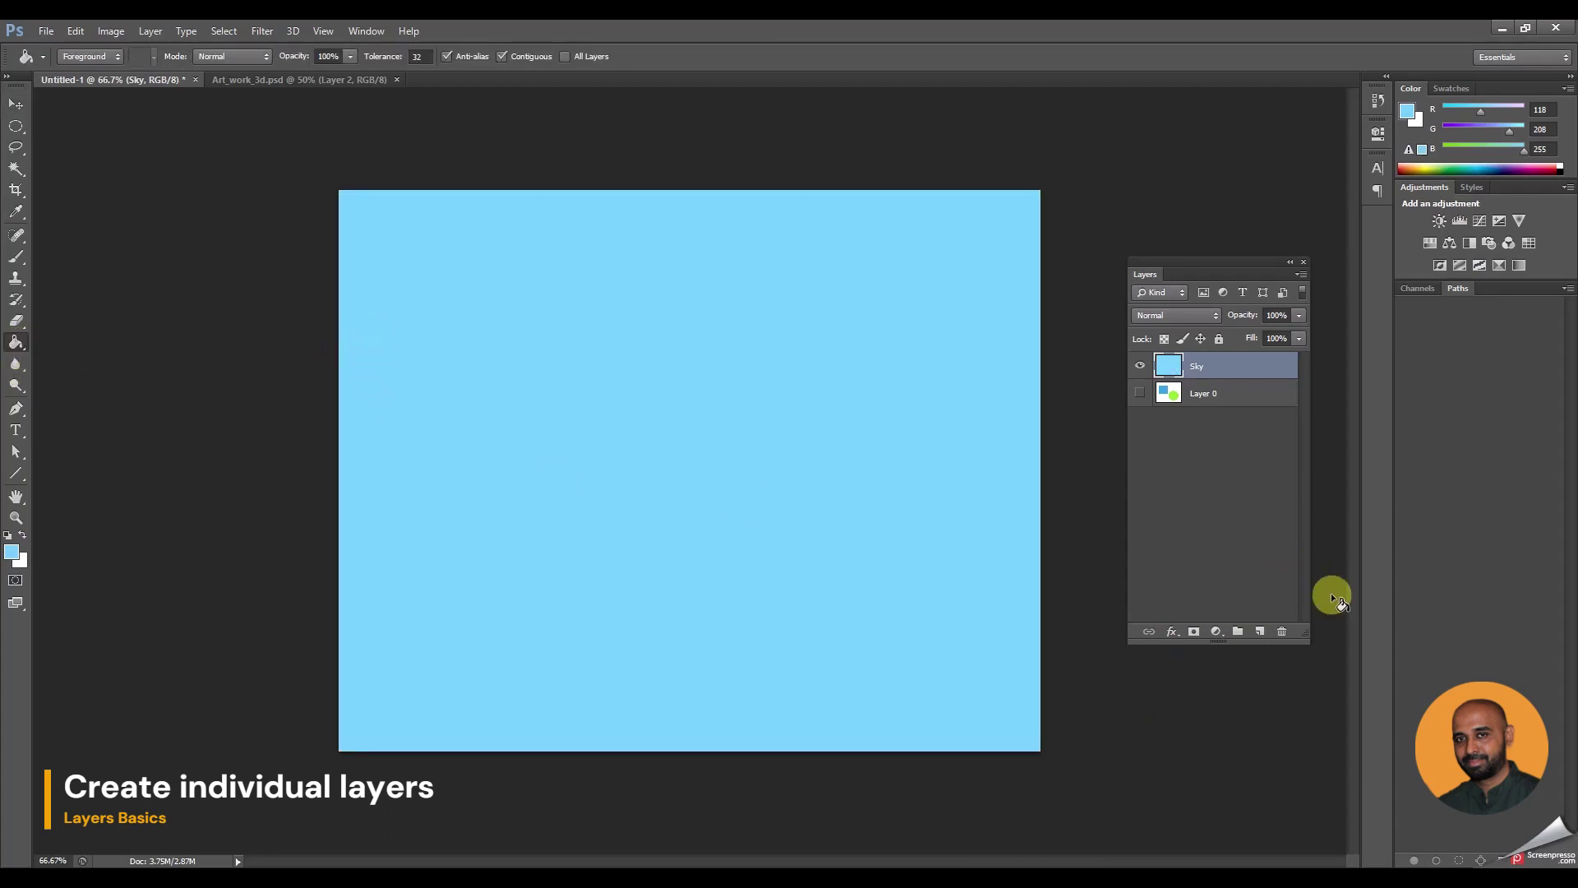
Add a new layer above Sky and name it Mountain
click(1261, 631)
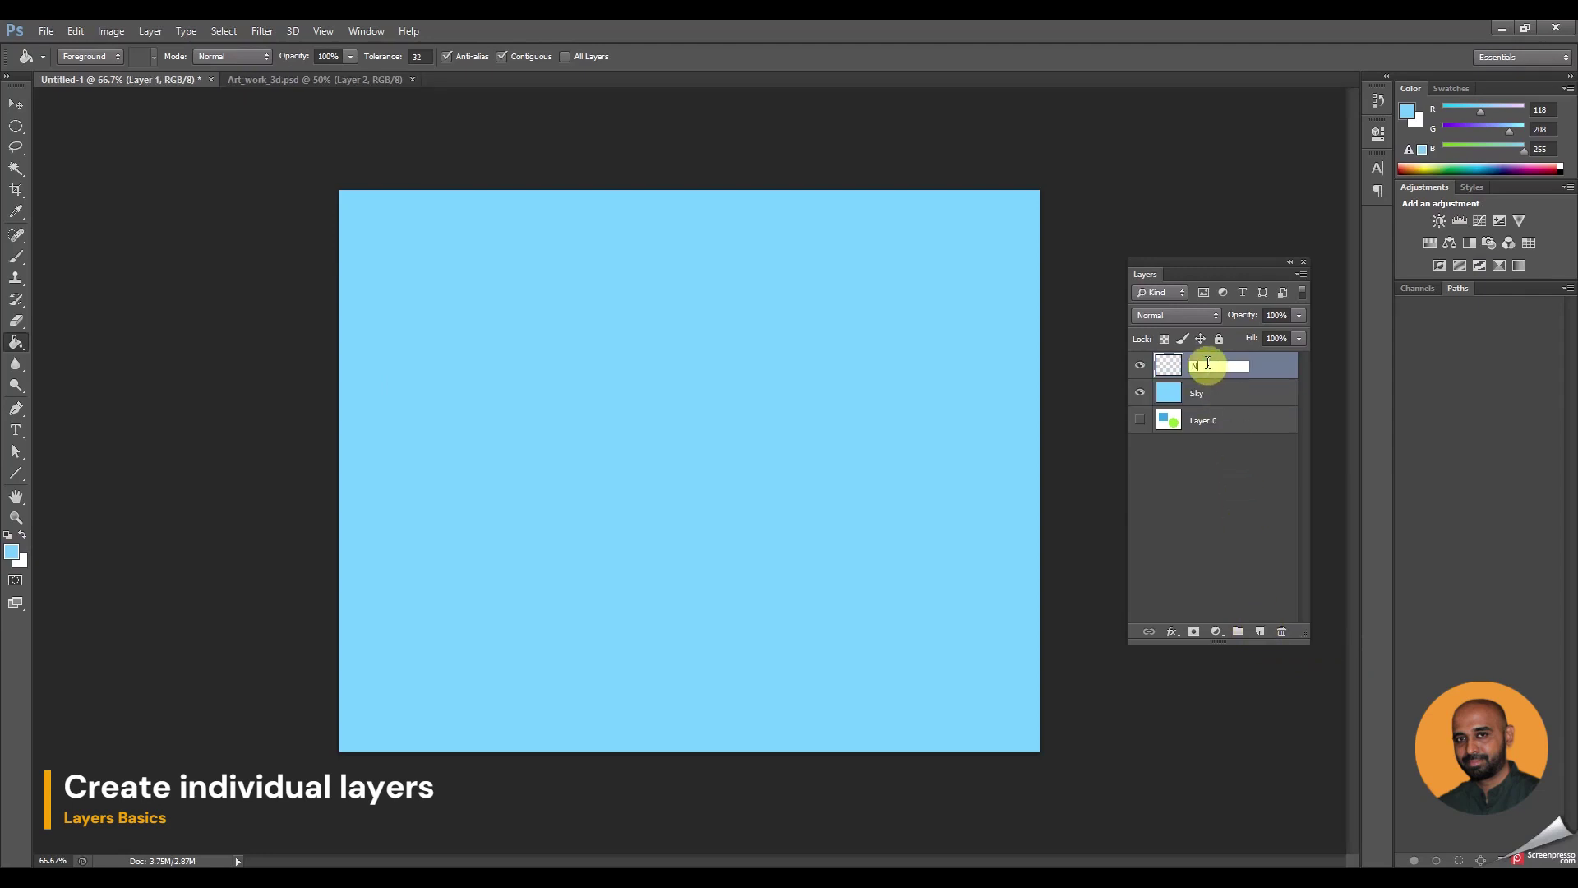
text(Nou)
text(ntain)
key(Return)
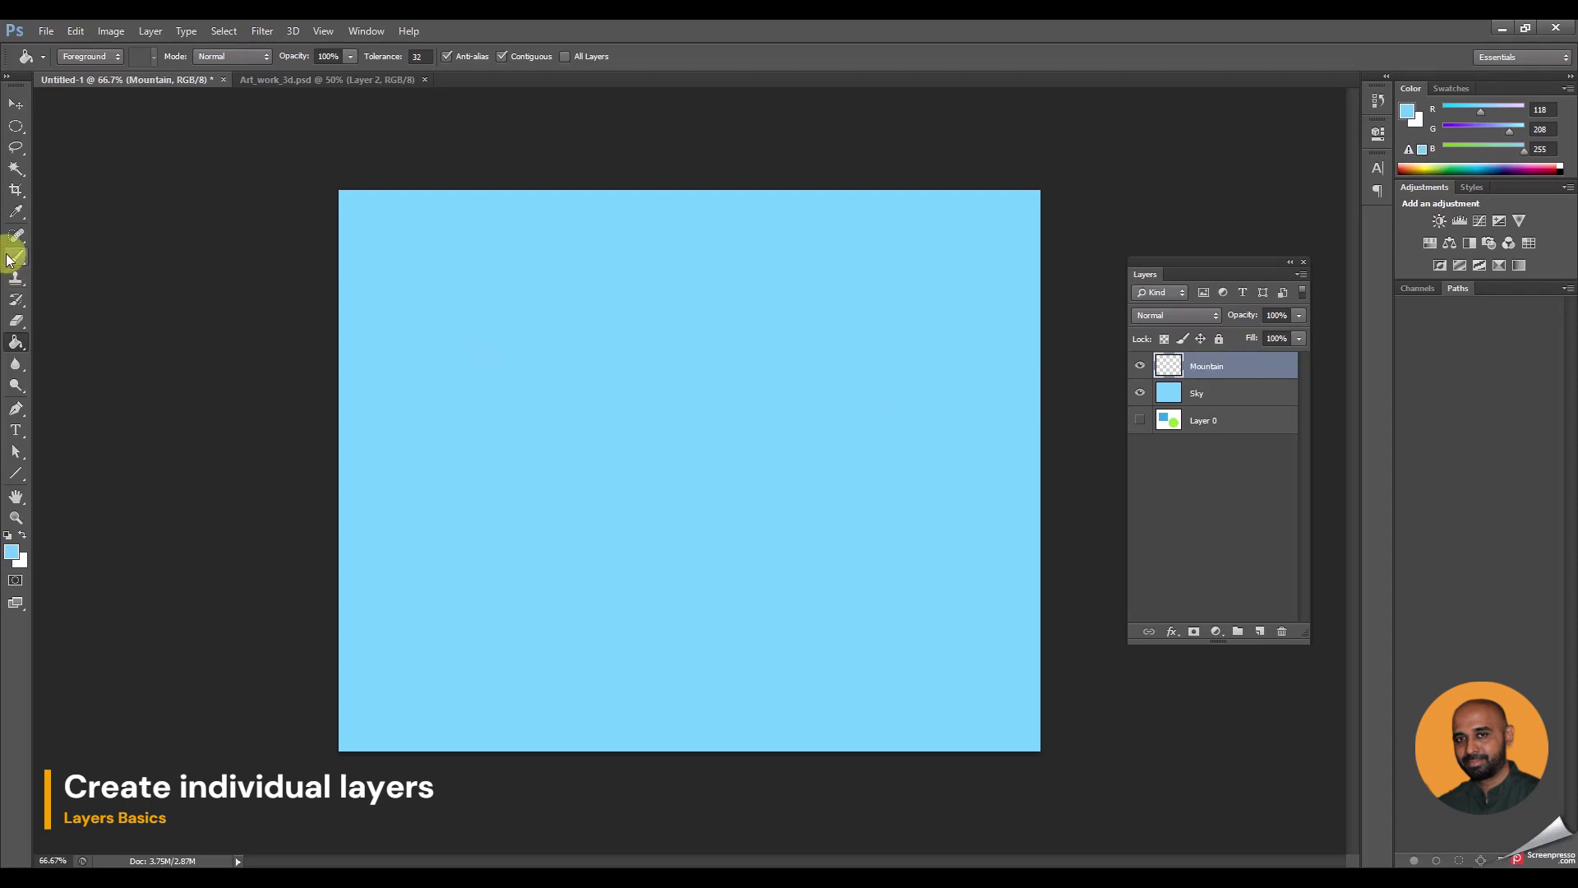
Draw a closed two-peaked mountain outline with the Pen tool, spanning the canvas down to its lower edge, and convert the path to a selection
key(p)
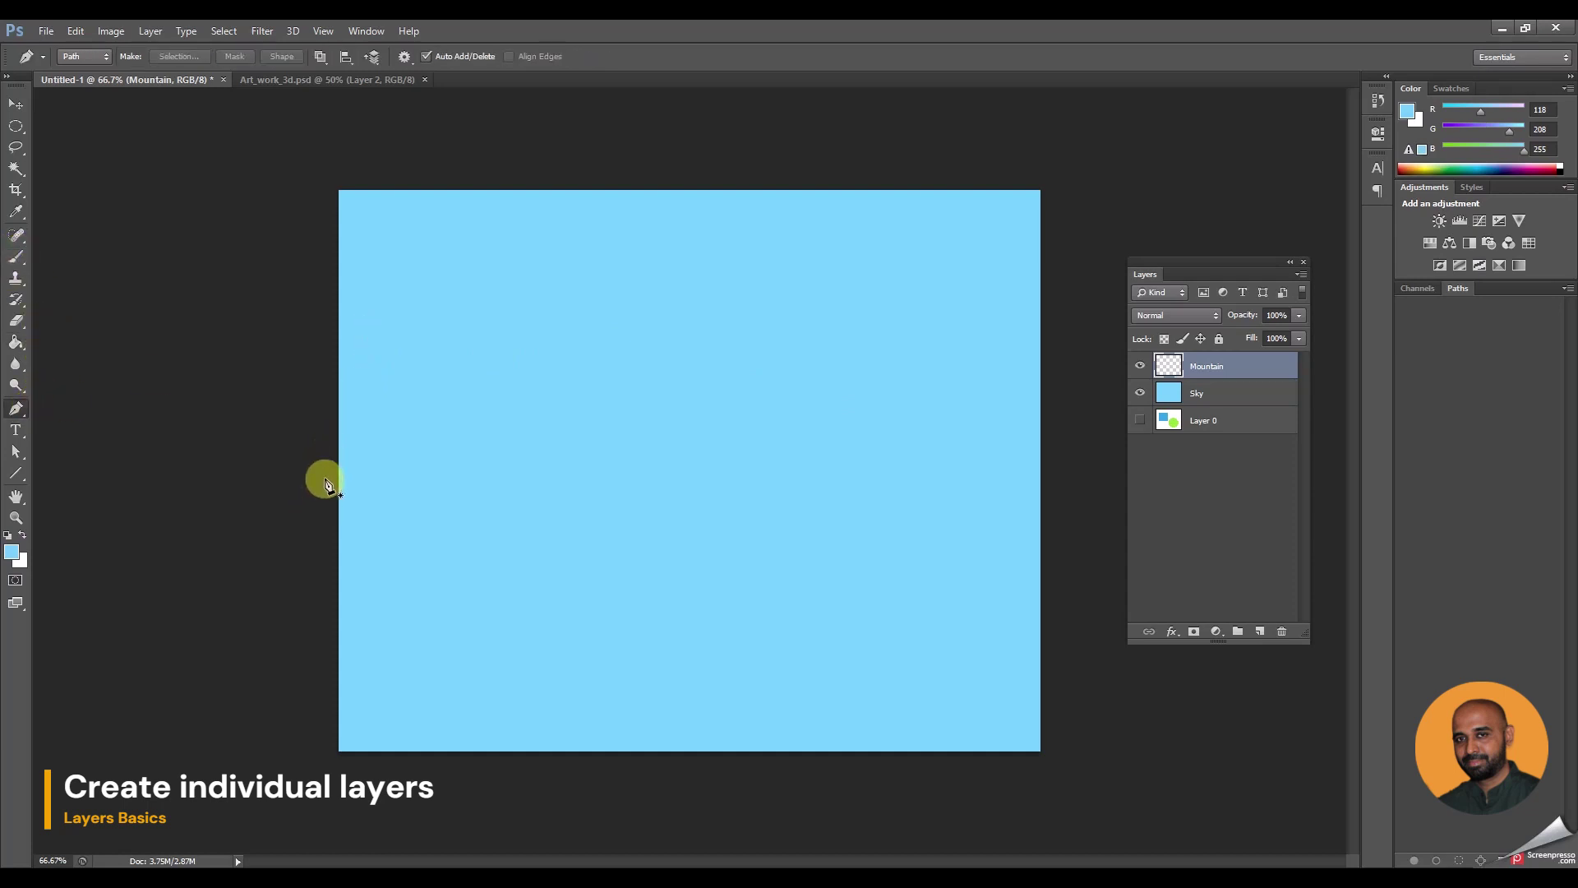
click(333, 423)
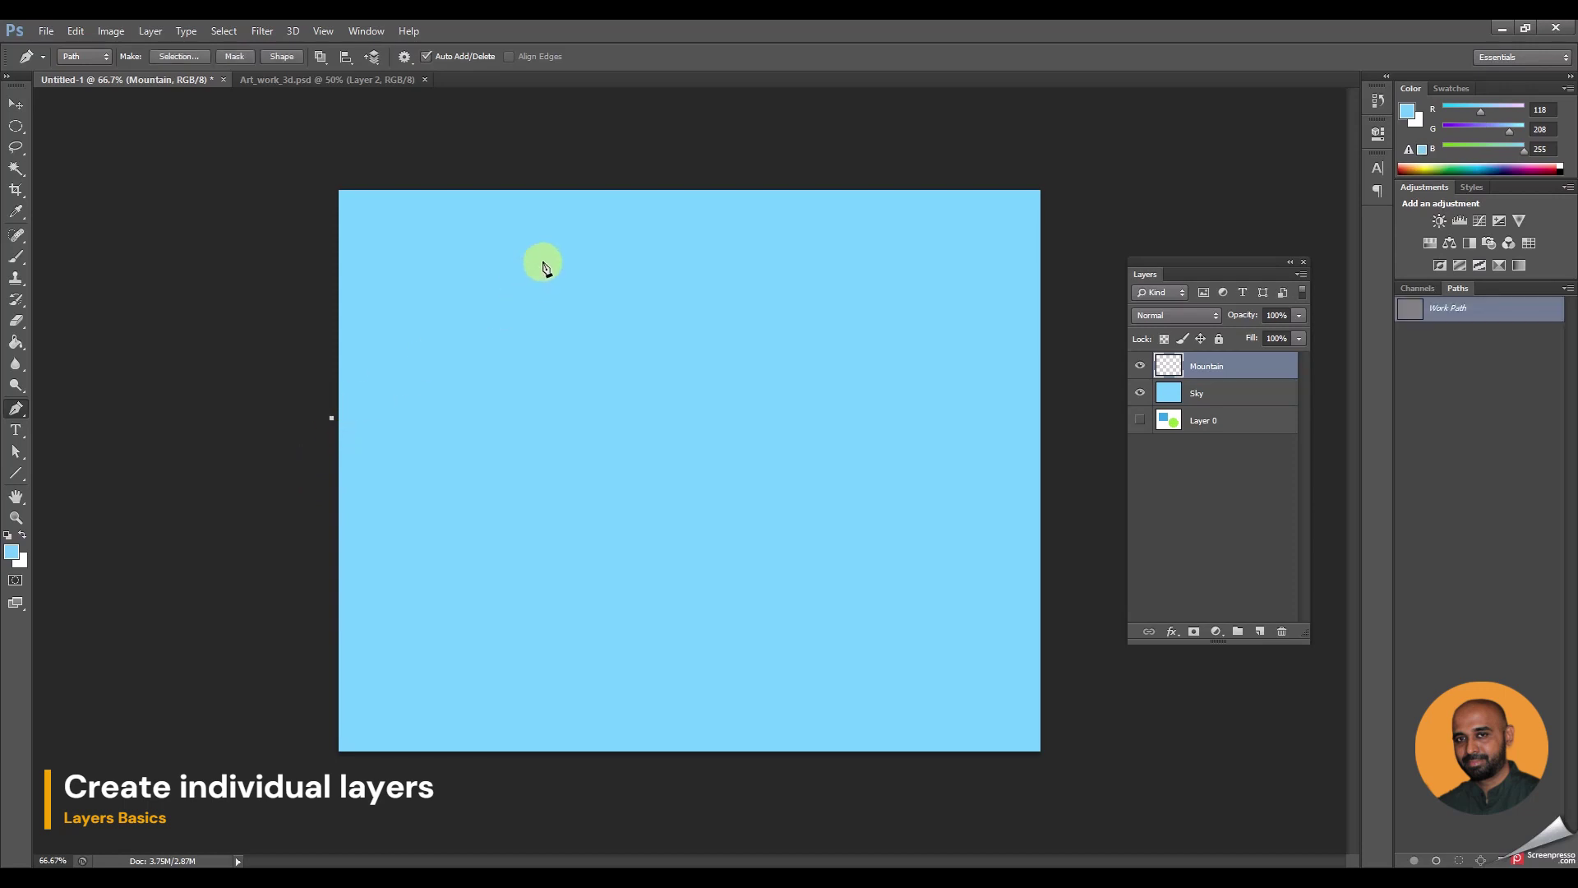
click(549, 295)
click(730, 447)
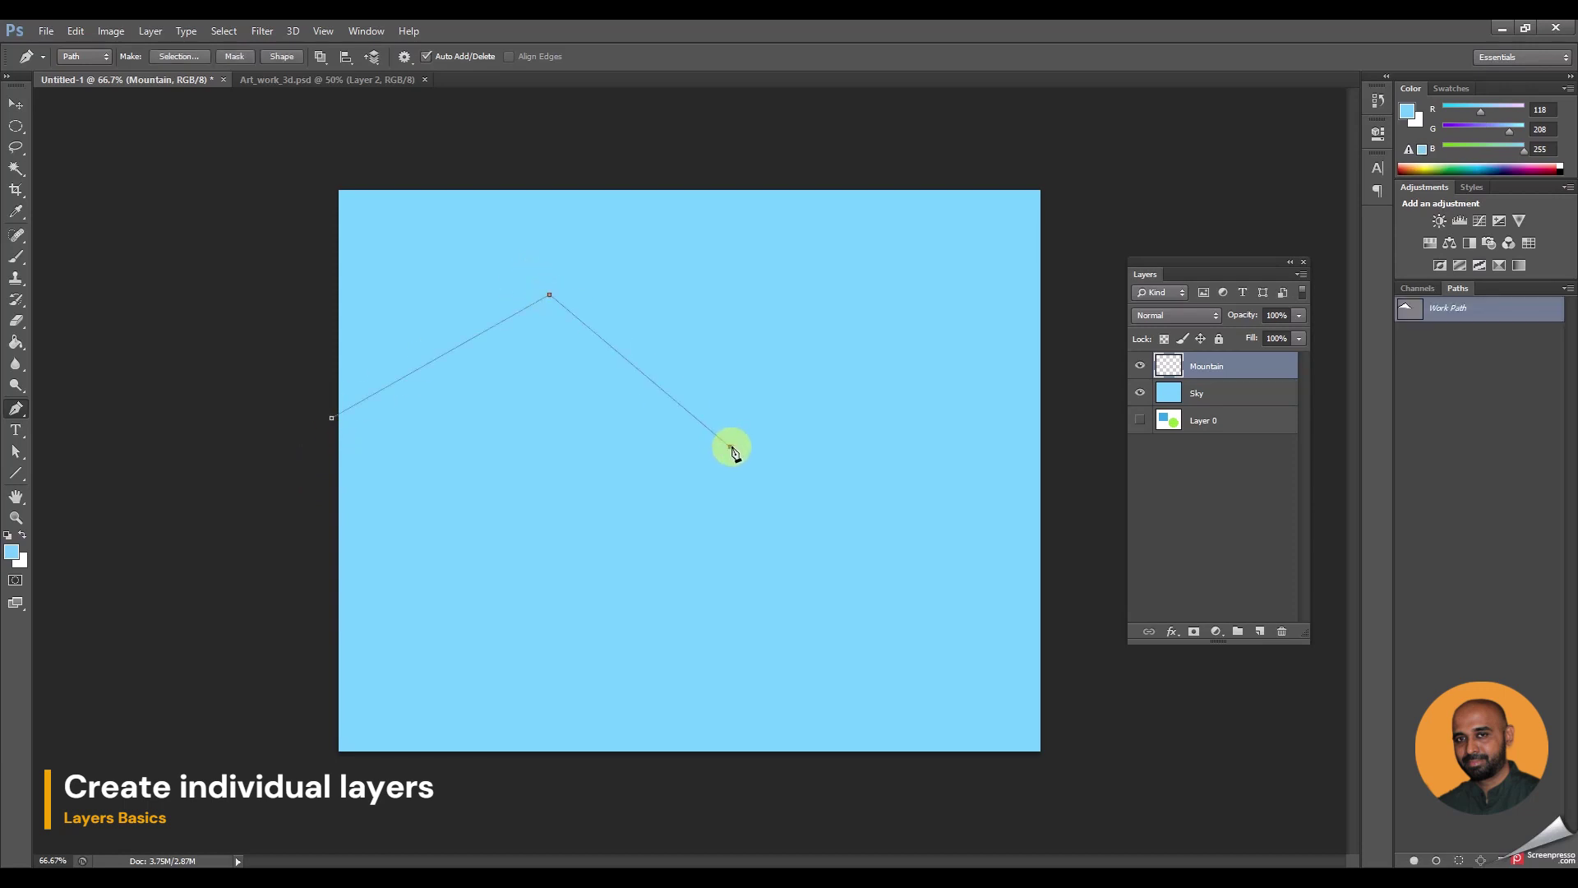
click(914, 318)
click(1043, 550)
click(1046, 749)
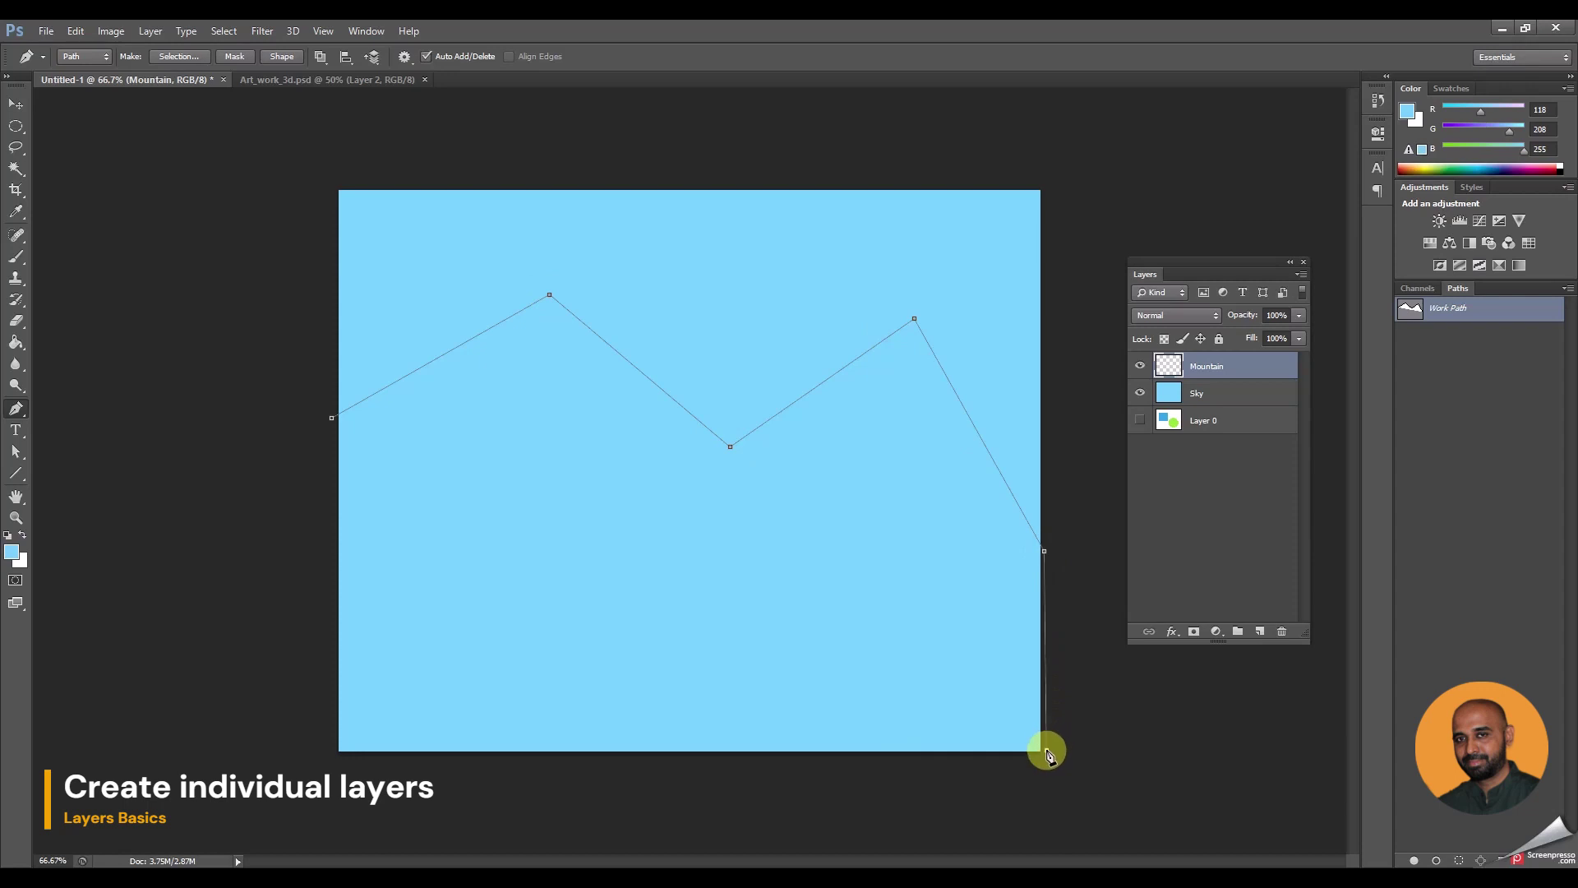
click(332, 755)
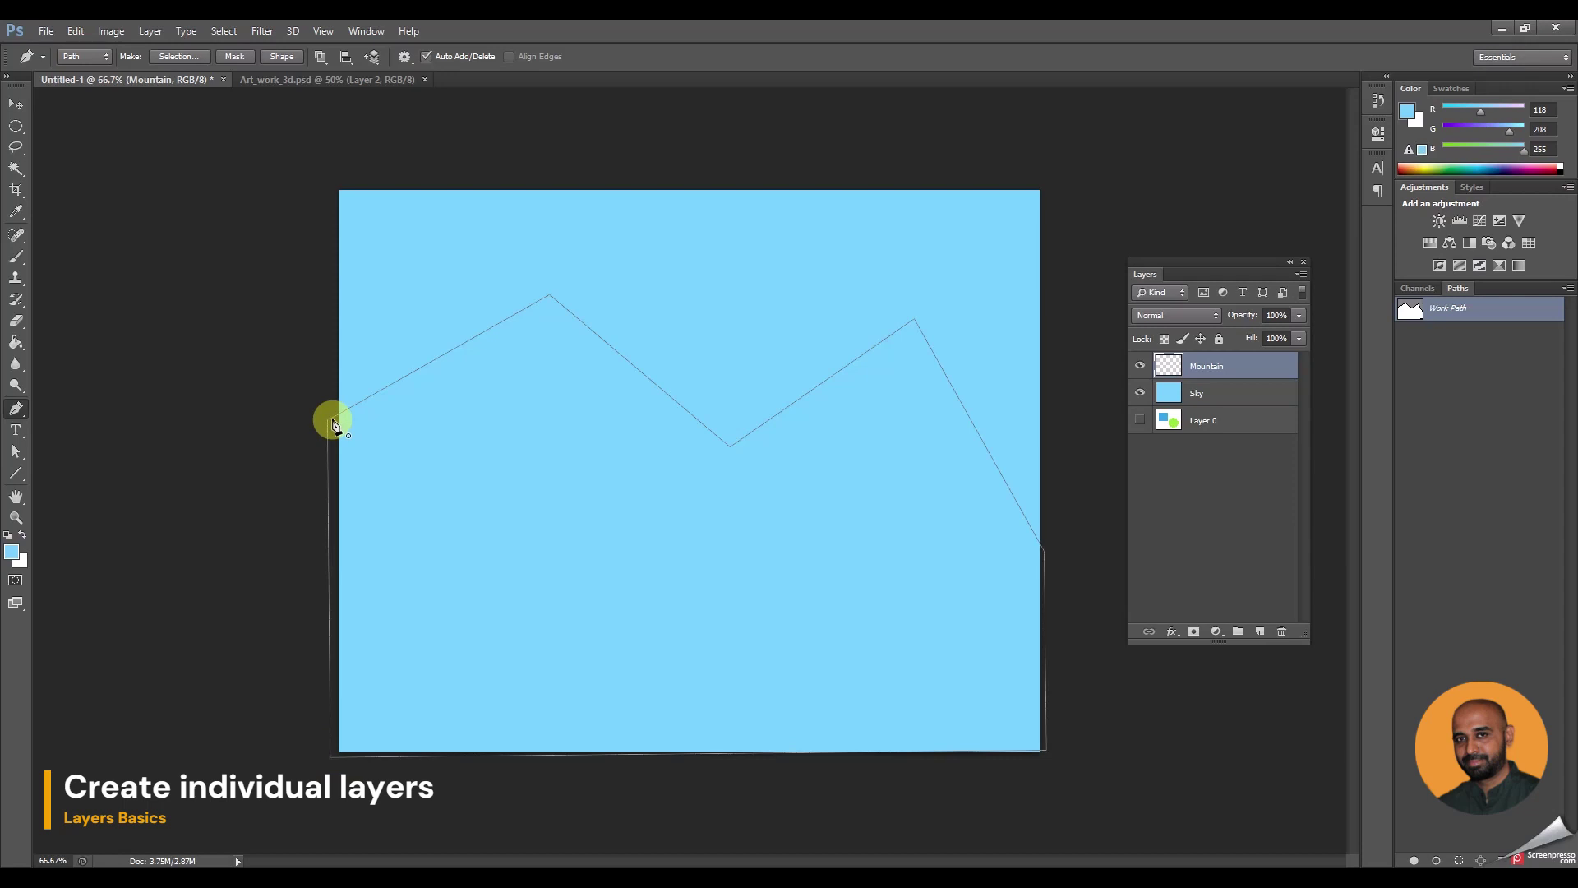
key(ctrl+Return)
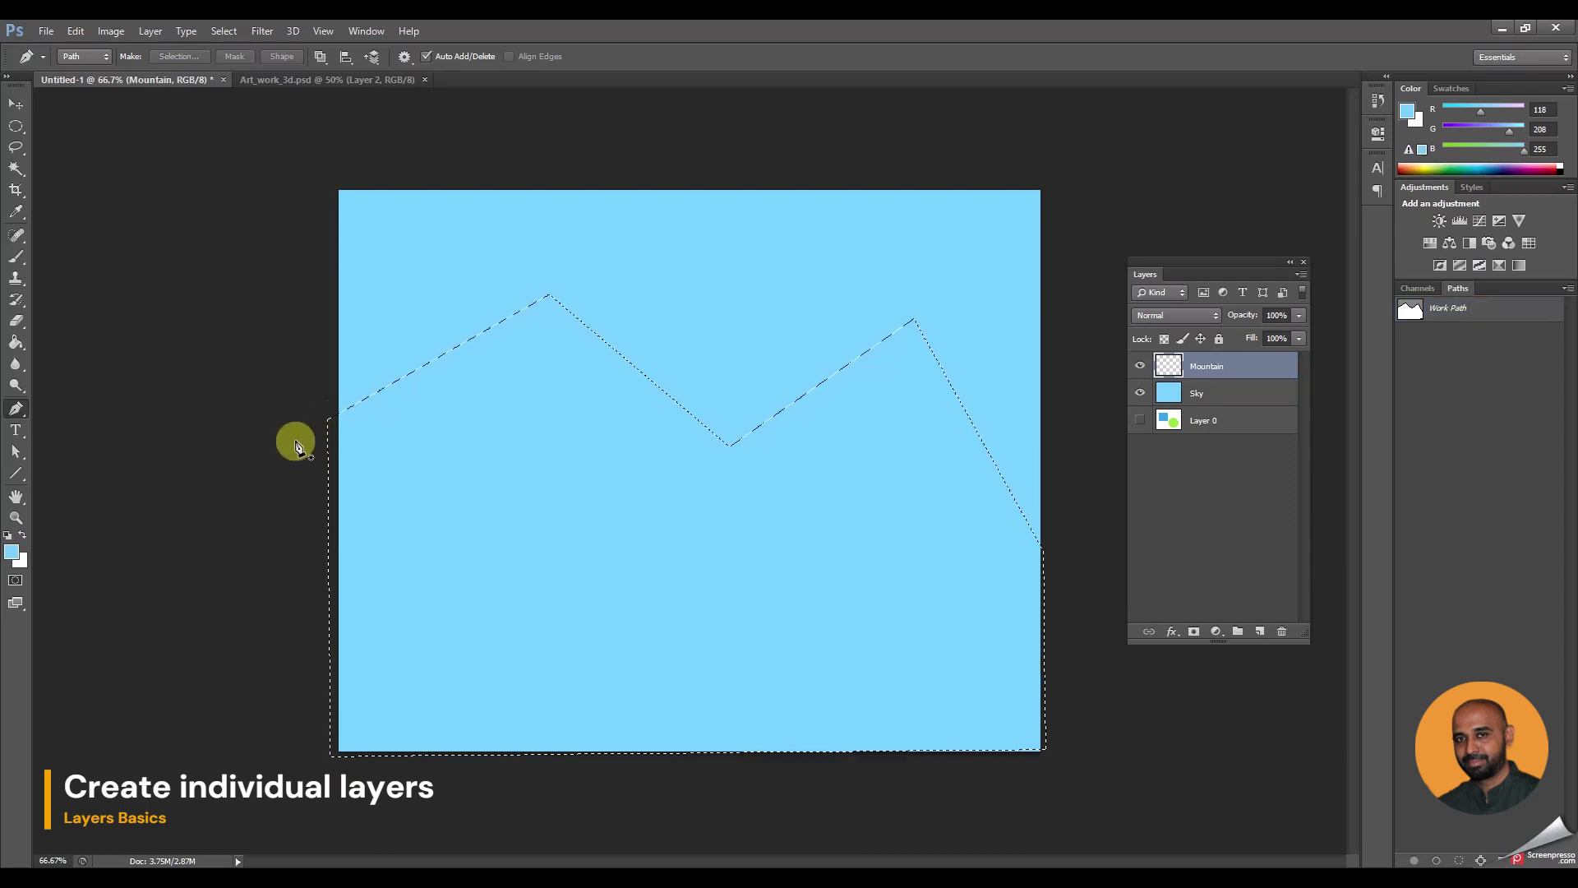
Fill the mountain selection with bright green (RGB 104, 196, 23) on the Mountain layer
click(12, 556)
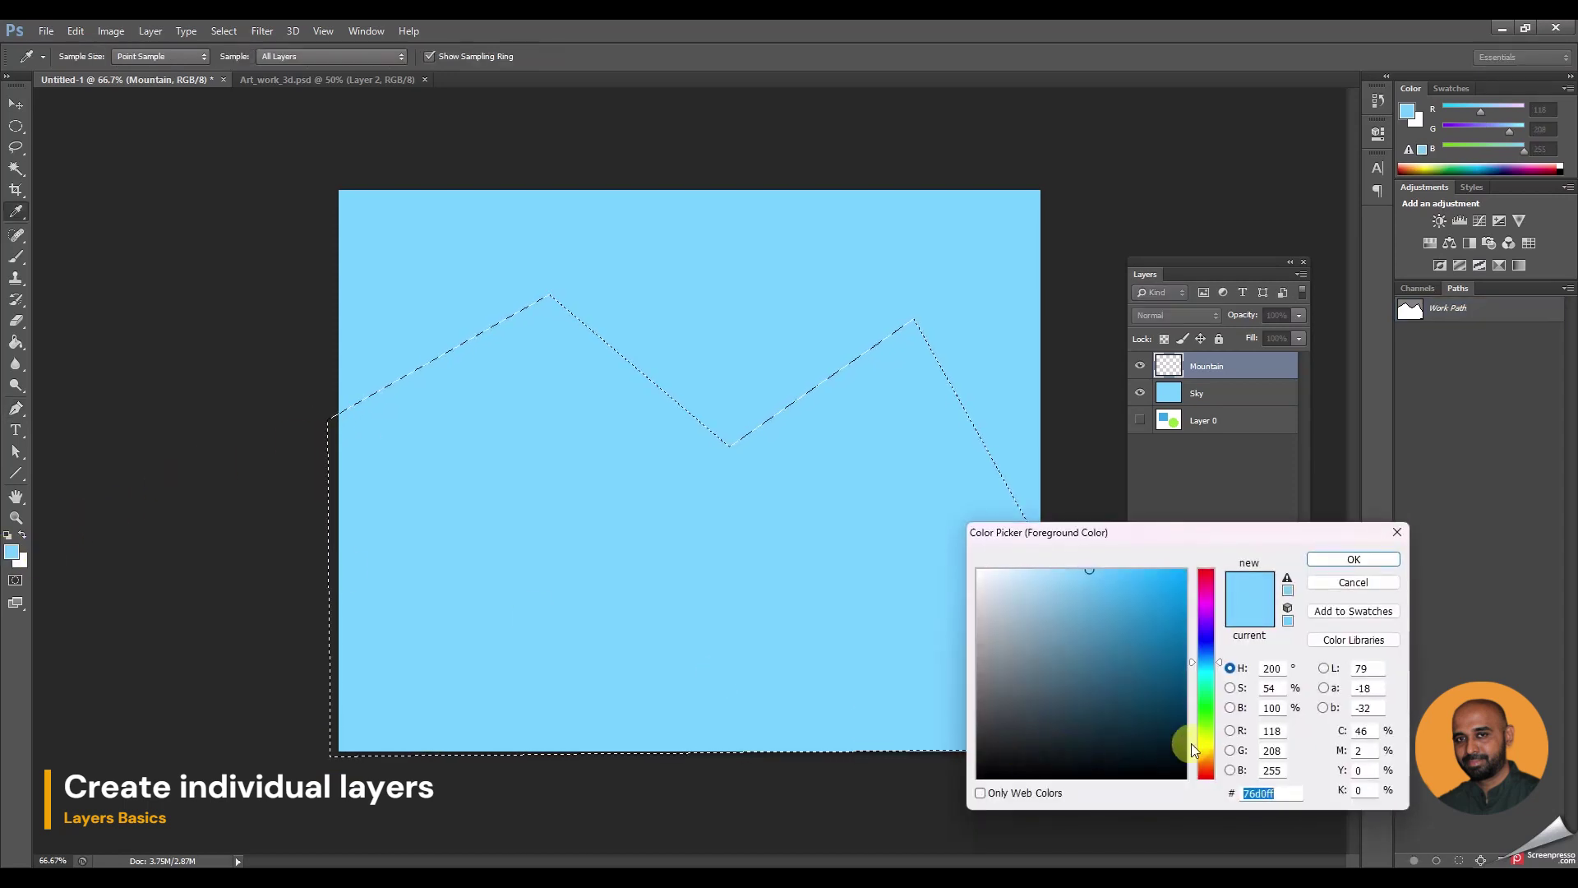
click(1205, 725)
click(1161, 616)
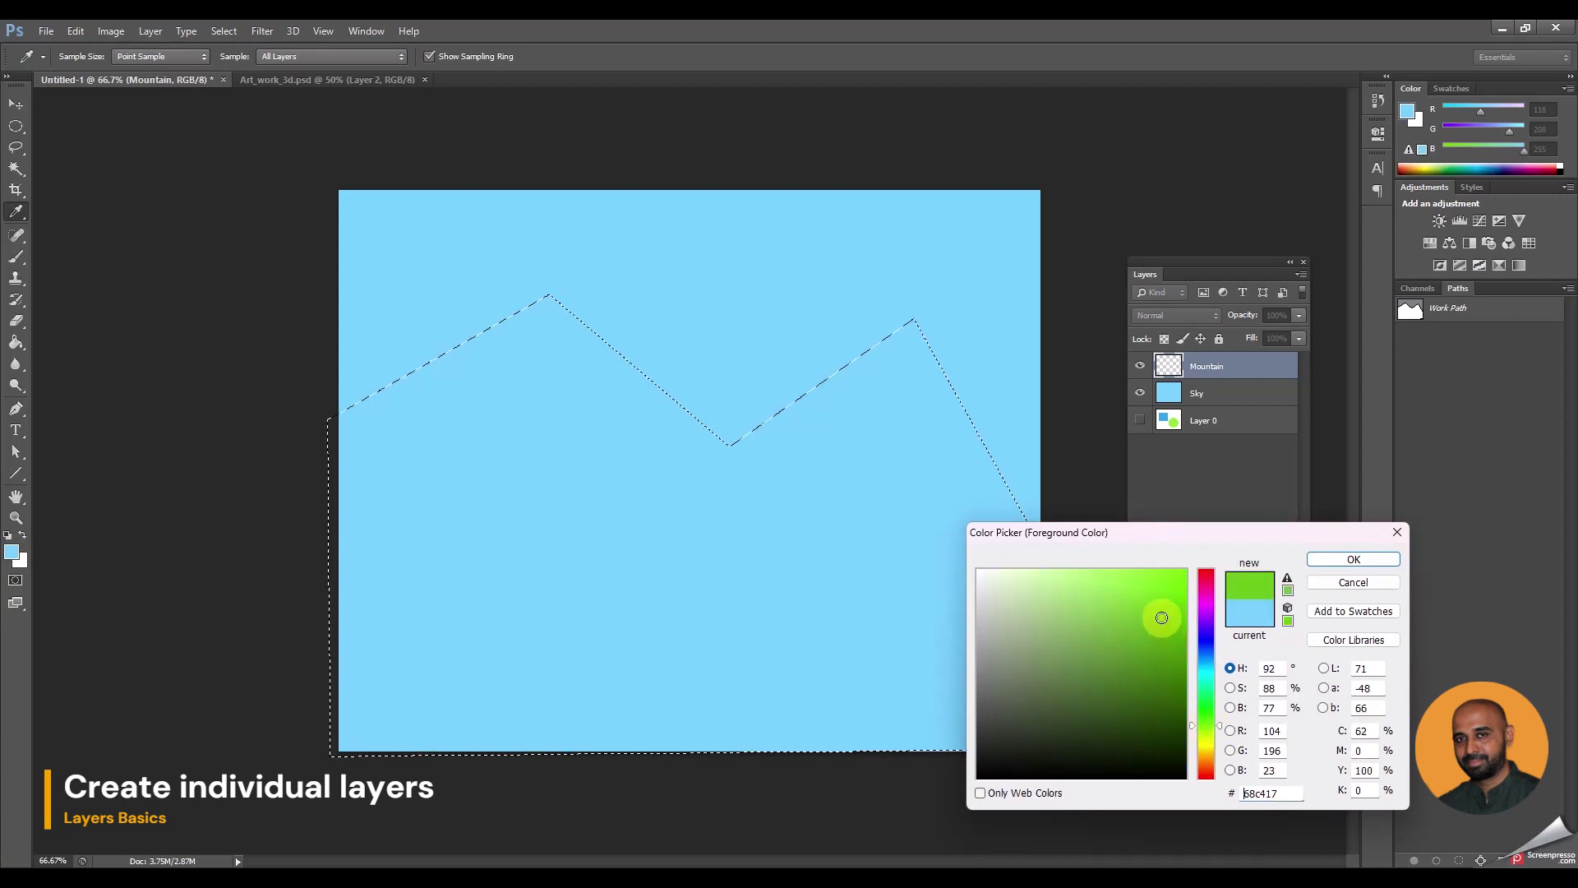
click(1352, 560)
key(alt+BackSpace)
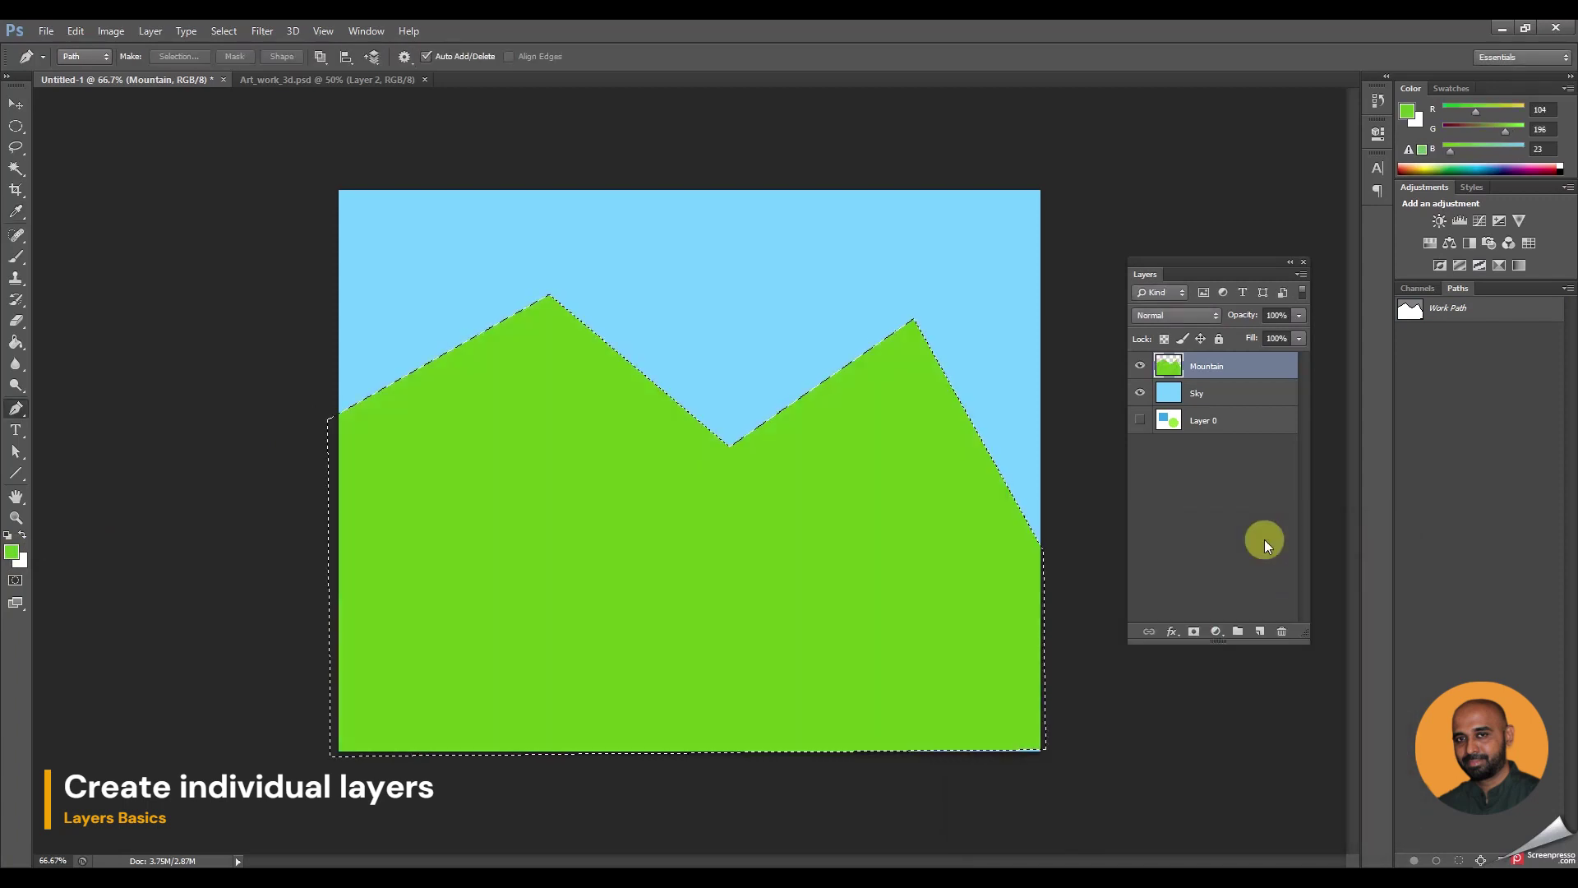
Clear the selection and move the mountain slightly down the canvas
key(ctrl+d)
key(v)
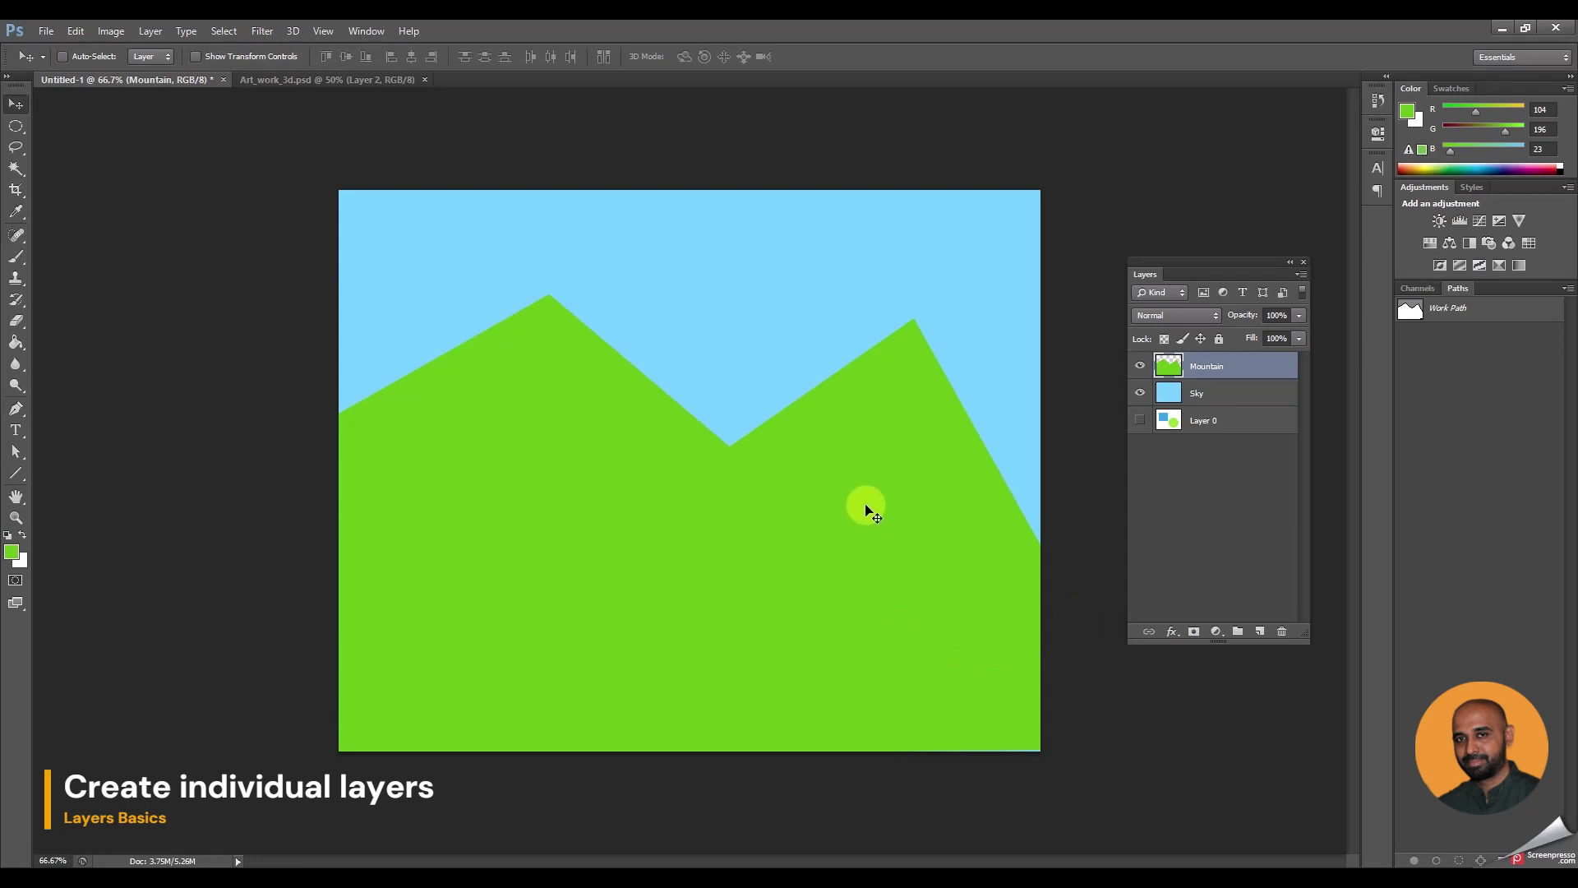
drag(863, 507, 871, 569)
Recolour the mountain shape with dark green (RGB 71, 123, 26) by selecting the layer's pixels, filling them and deselecting
click(12, 550)
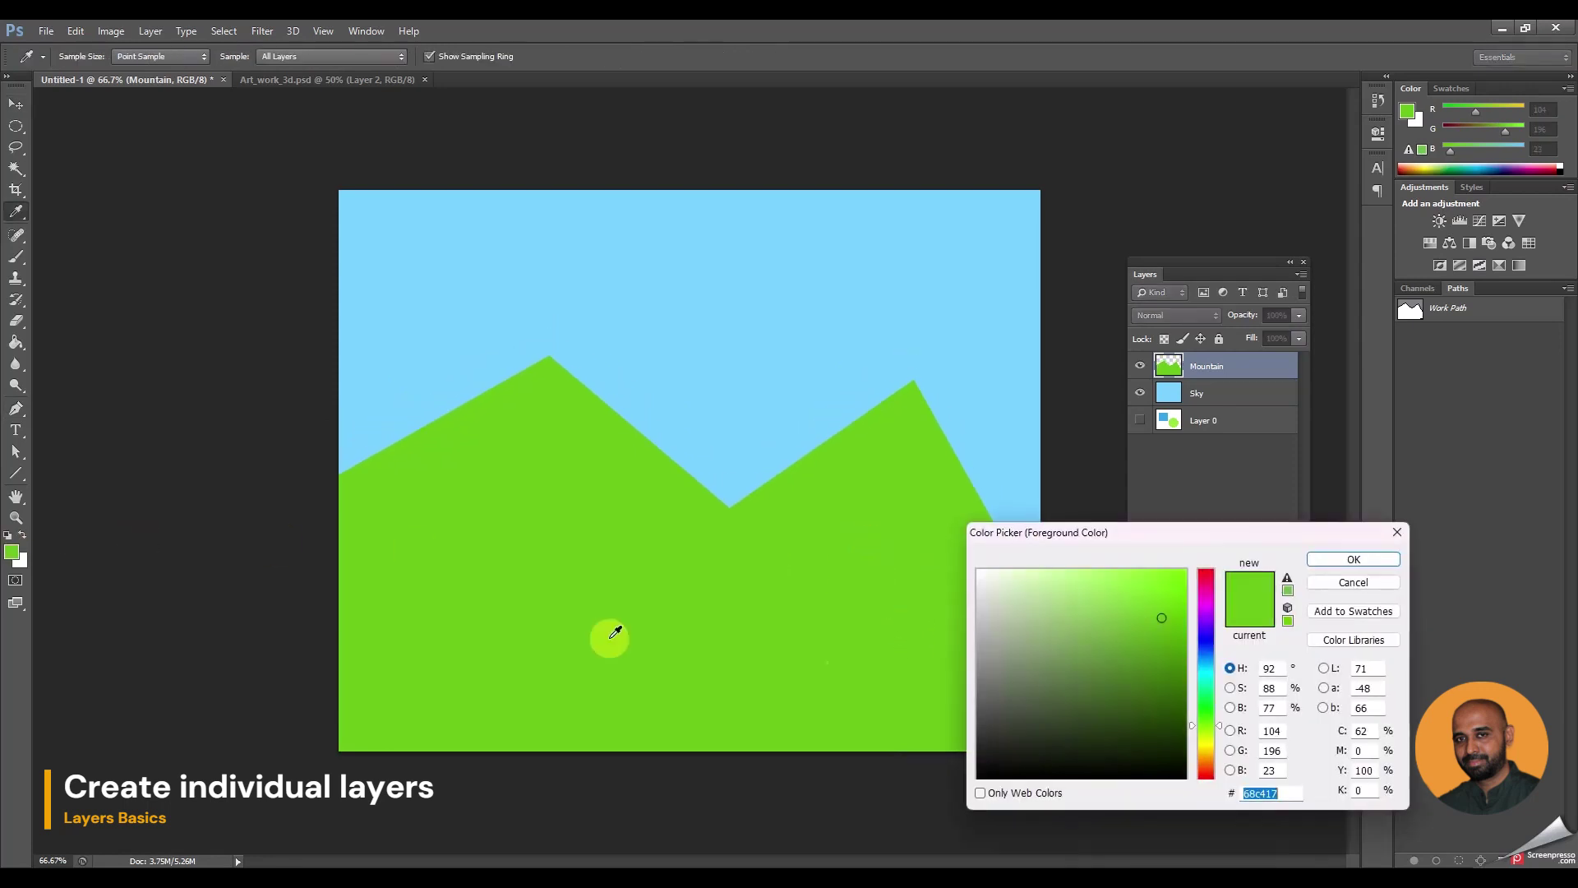
click(1142, 673)
drag(1141, 673, 1142, 677)
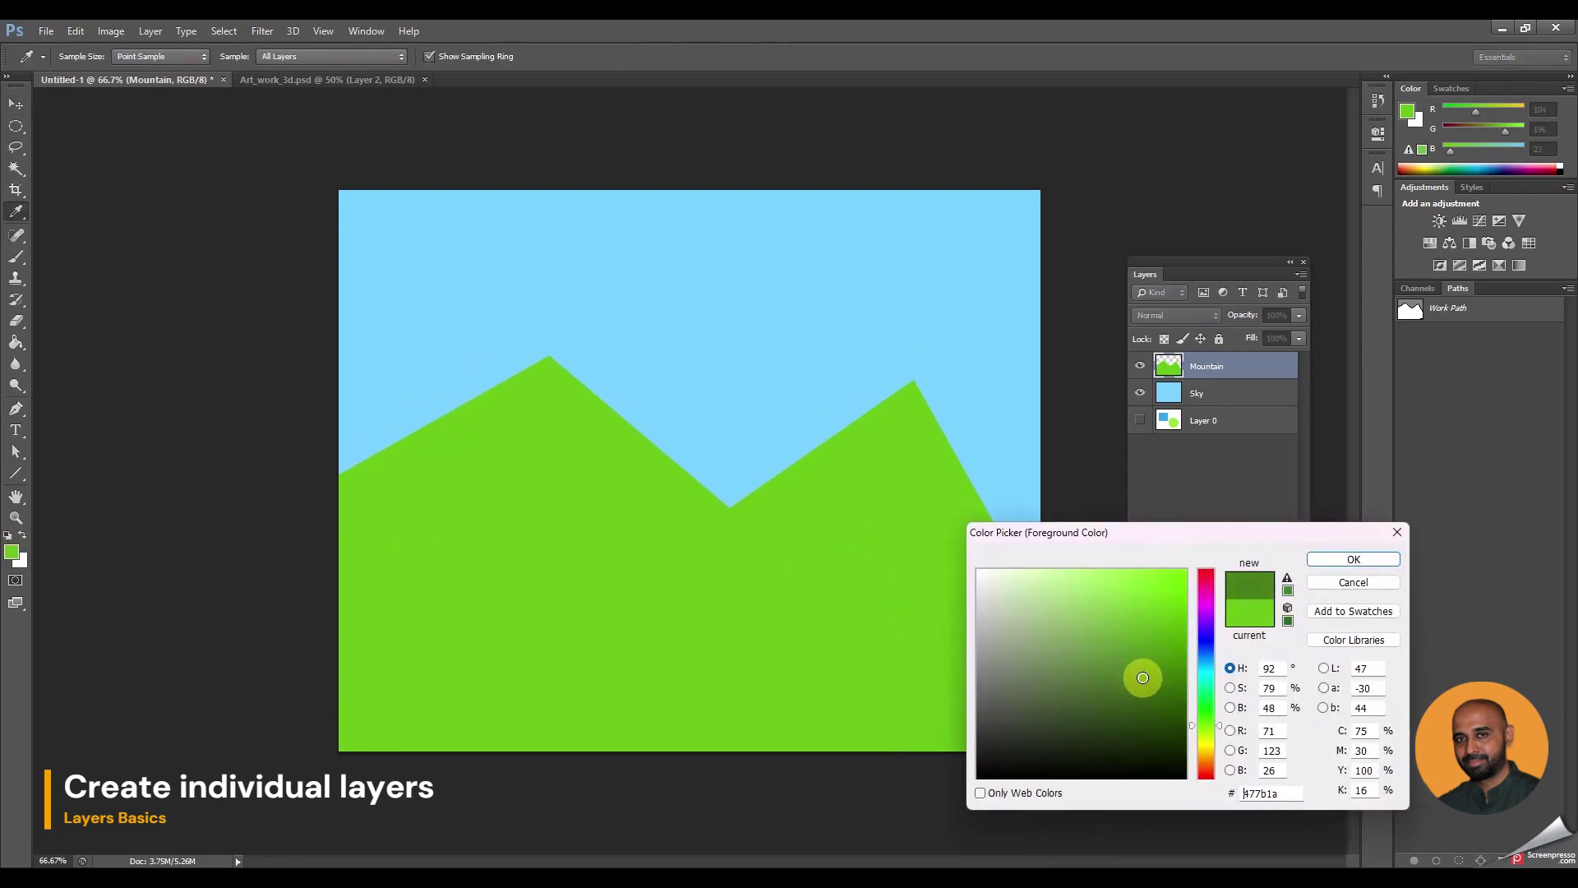
click(1352, 559)
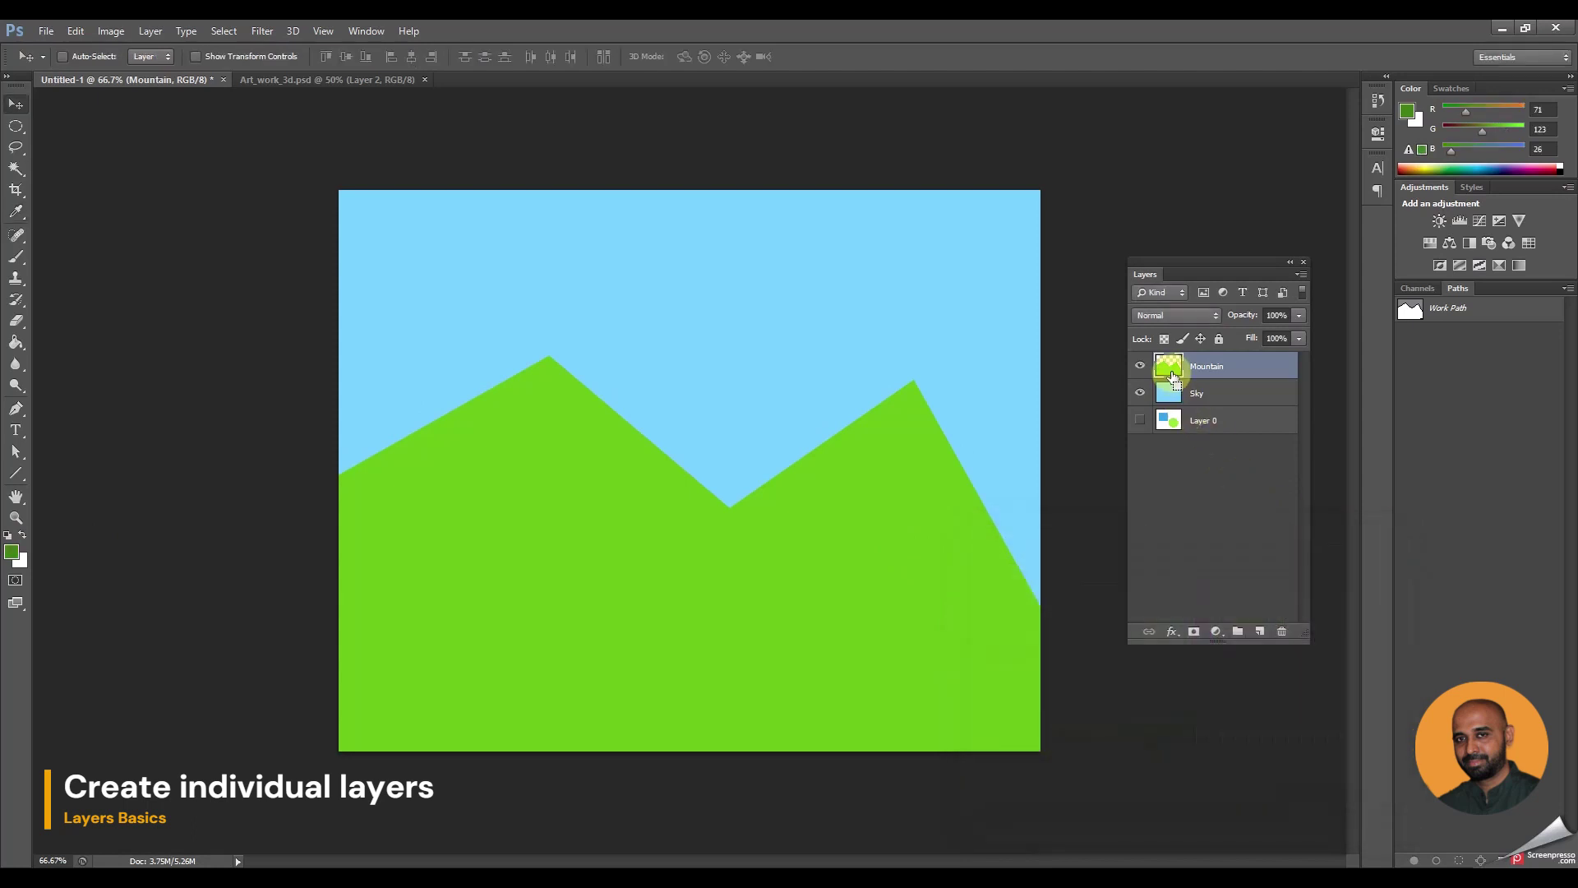
ctrl+click(1170, 371)
key(alt+BackSpace)
key(ctrl+d)
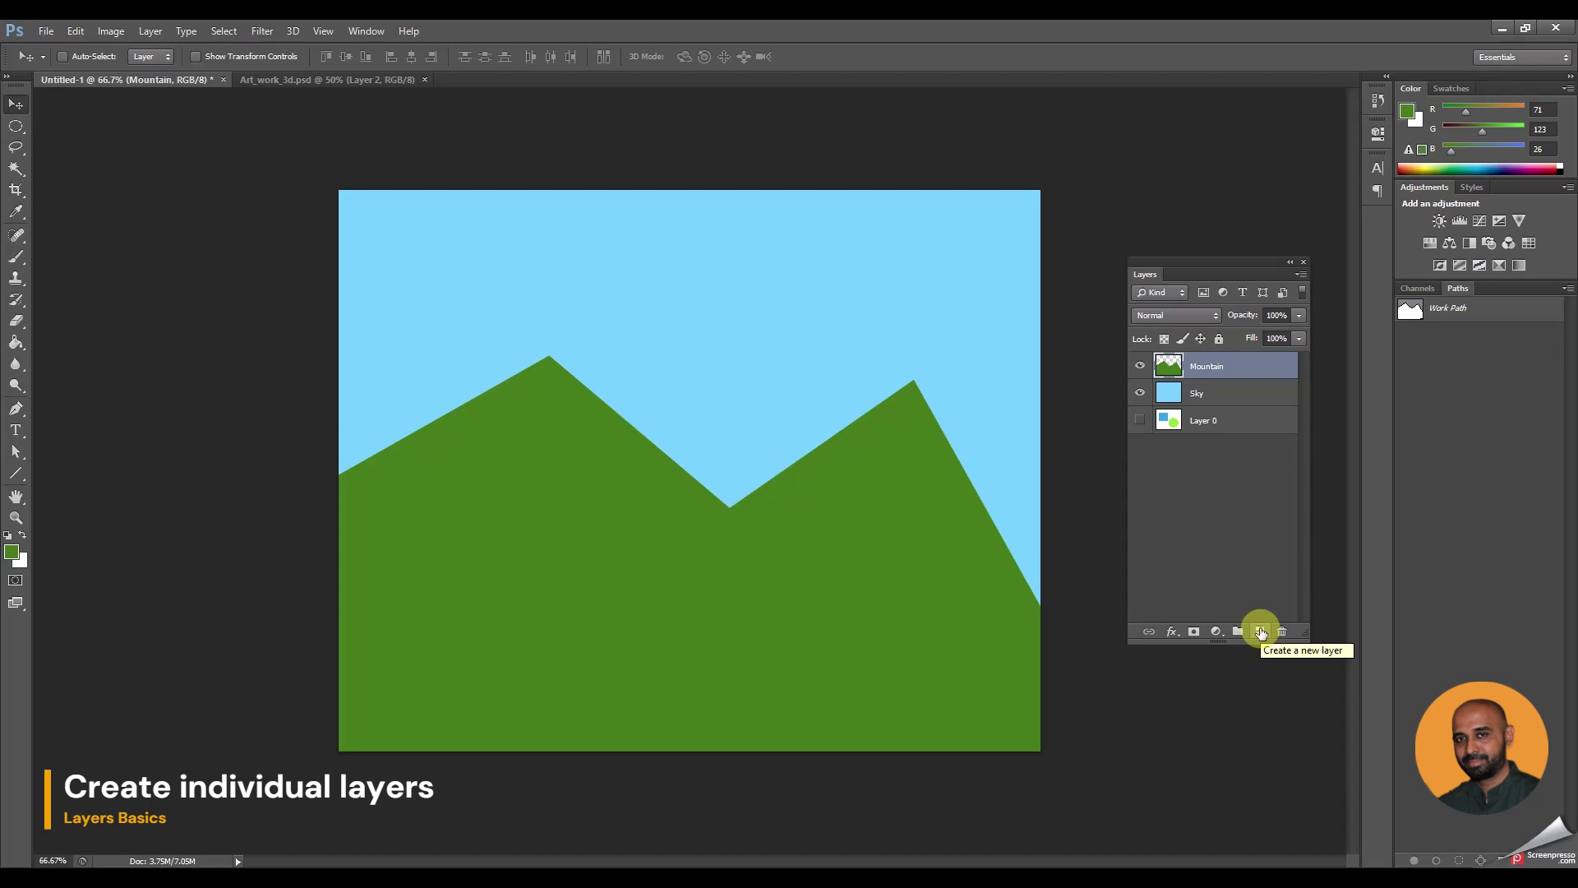
Add a new layer above Mountain and name it Sun
click(1261, 633)
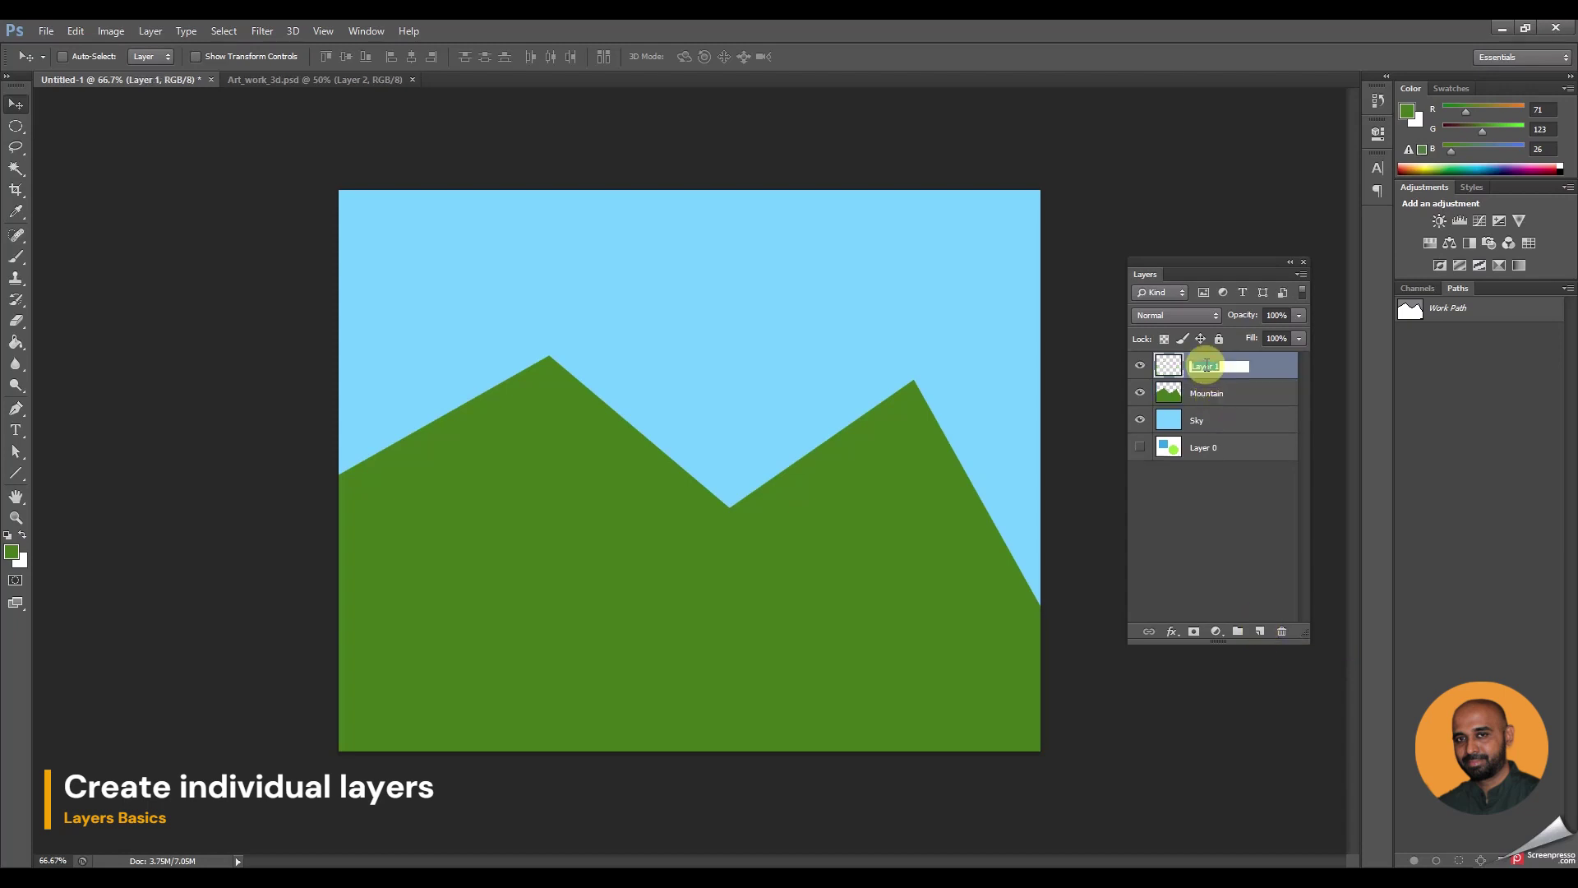
text(Sun)
key(Return)
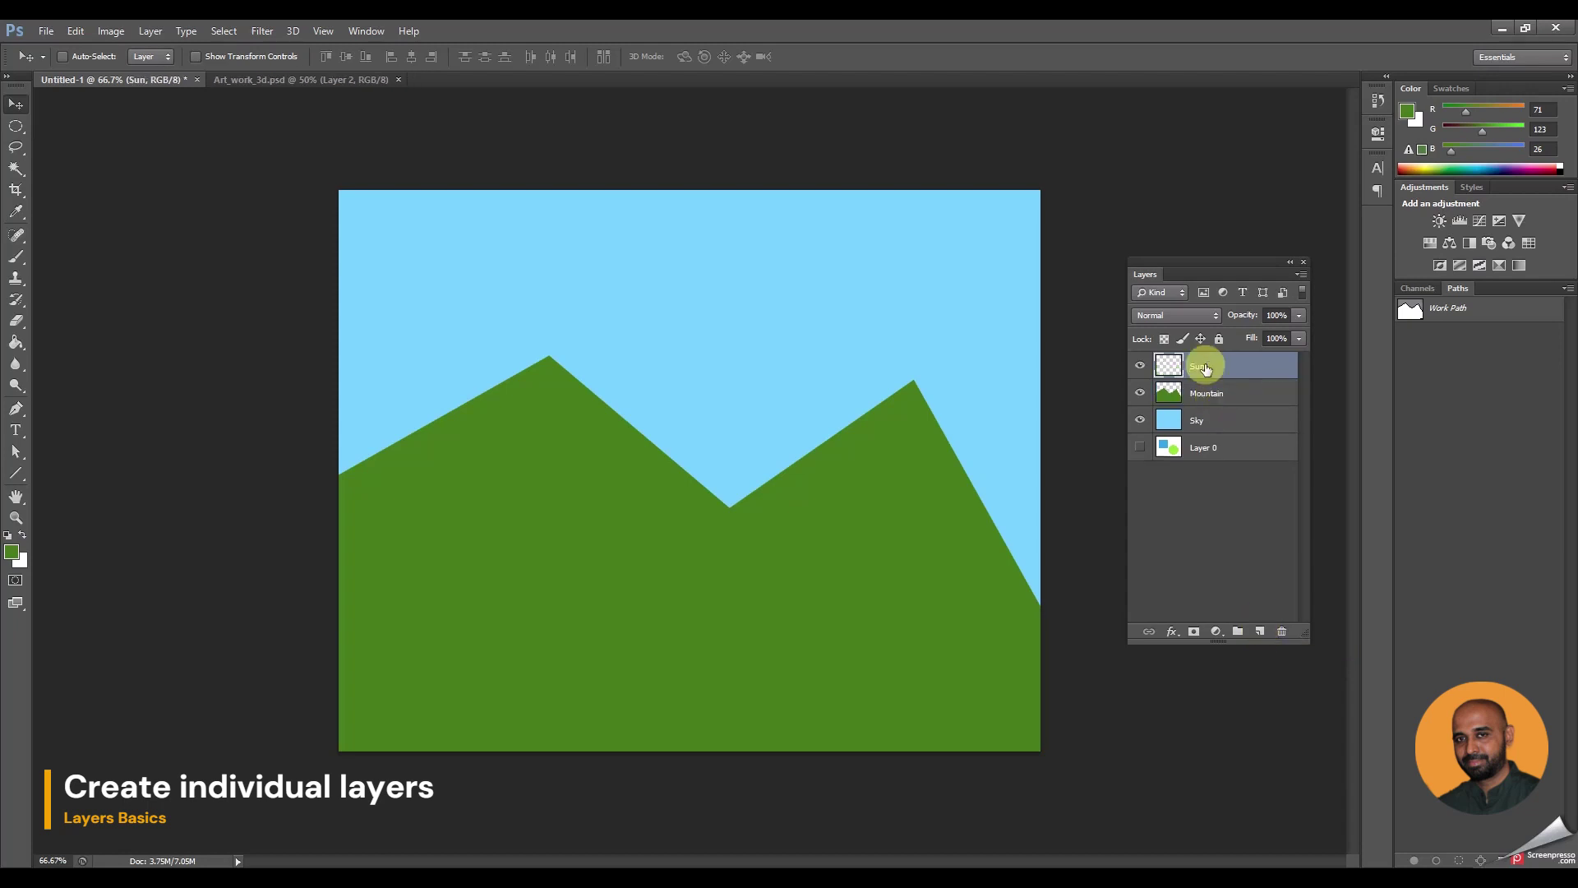
Make a circular selection in the sky between the two peaks, fill it with orange-yellow (RGB 255, 192, 0) on the Sun layer and deselect
click(16, 128)
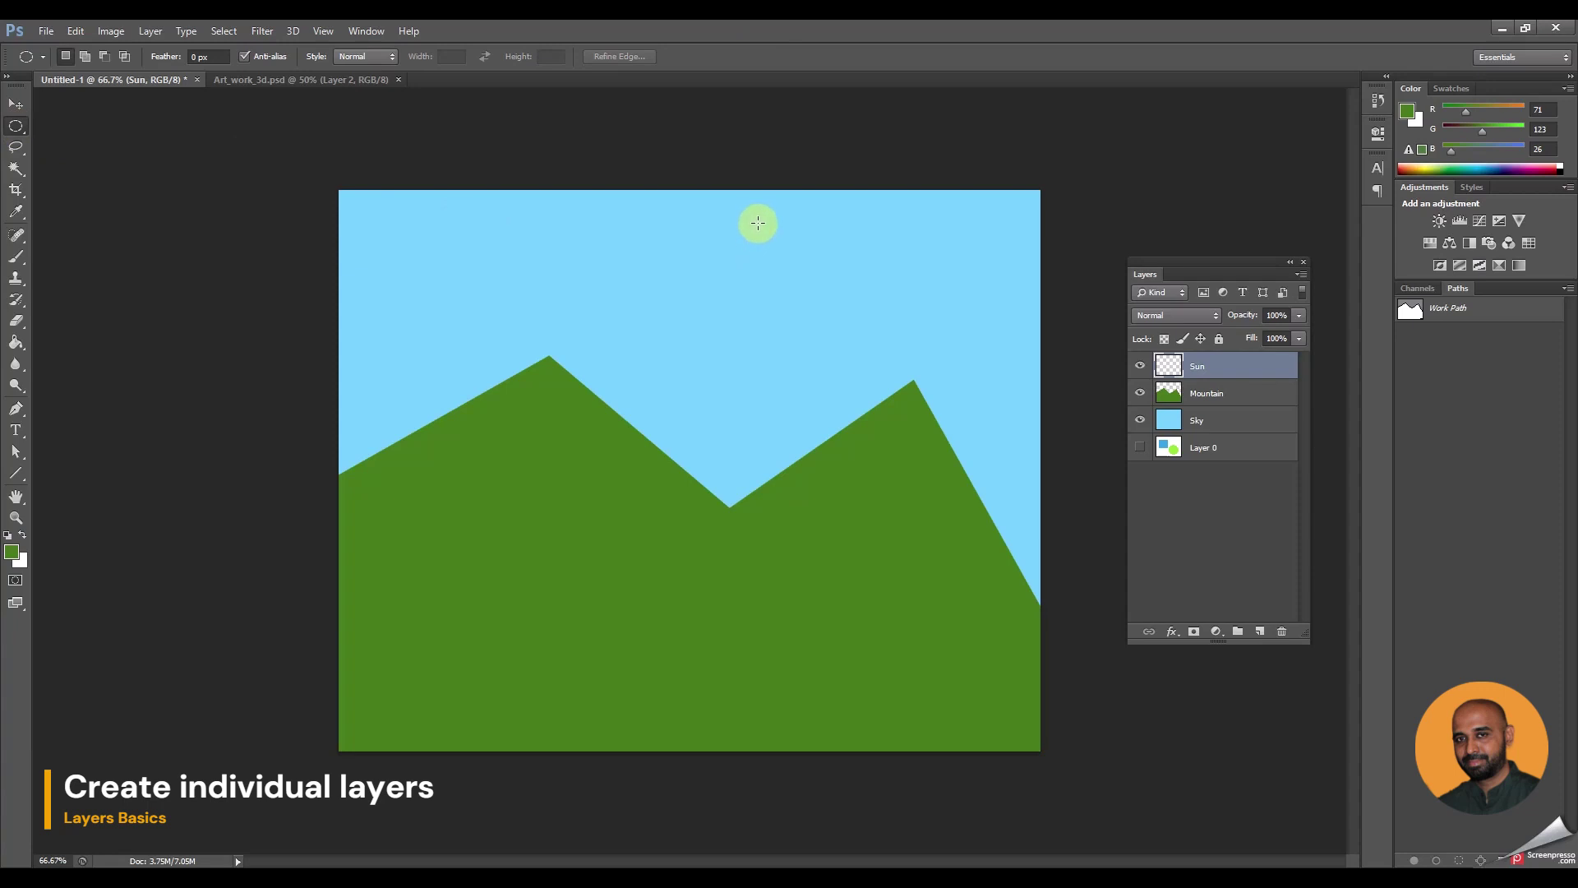
drag(758, 223, 874, 368)
click(13, 550)
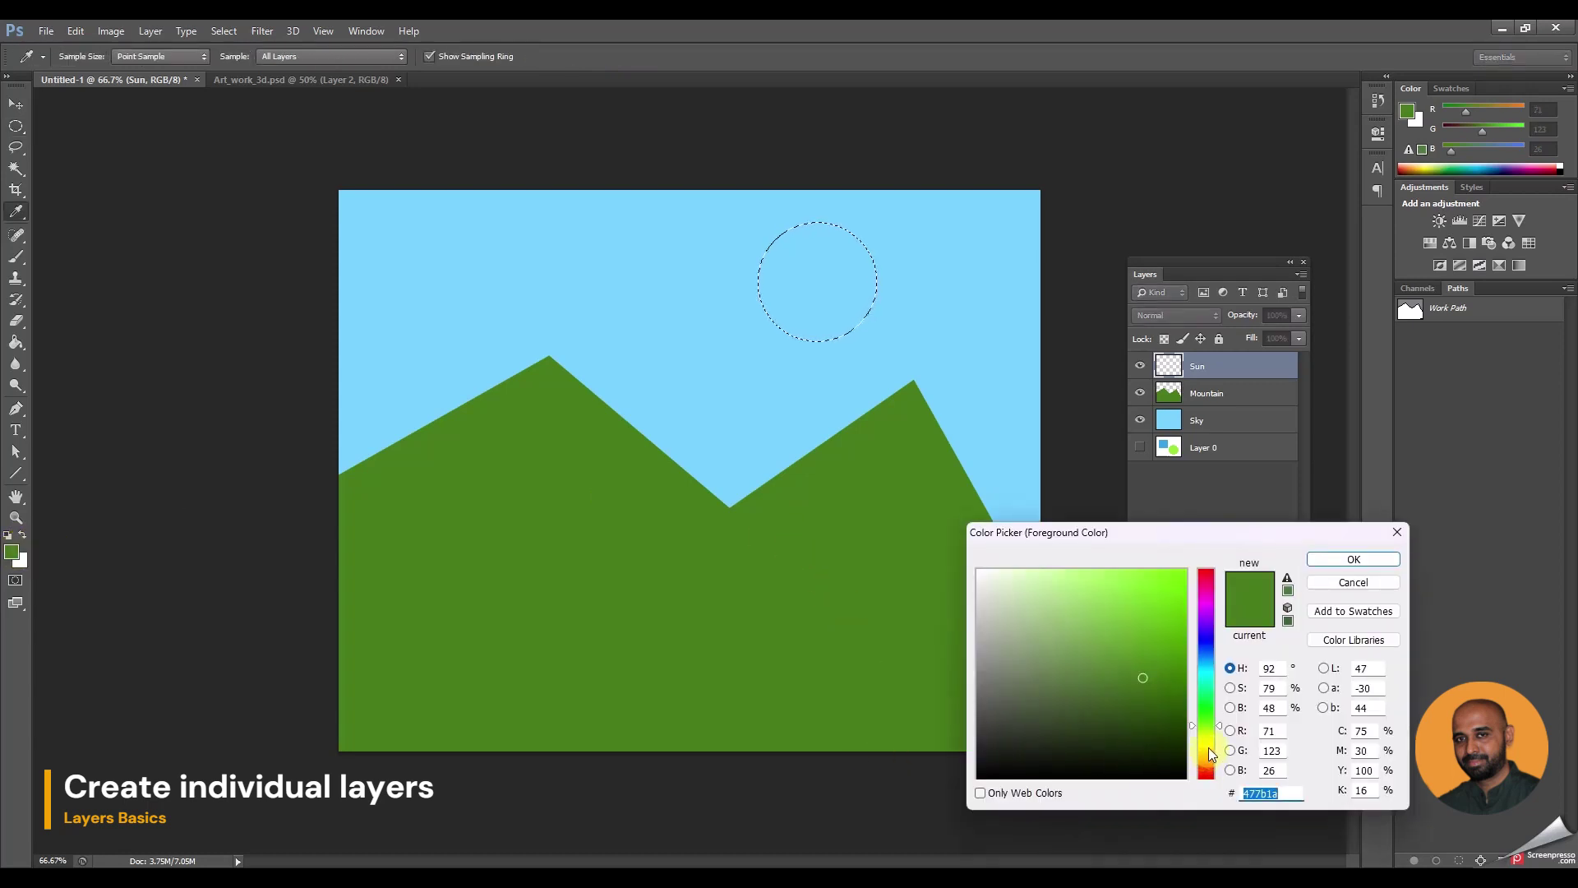
text(ffe400)
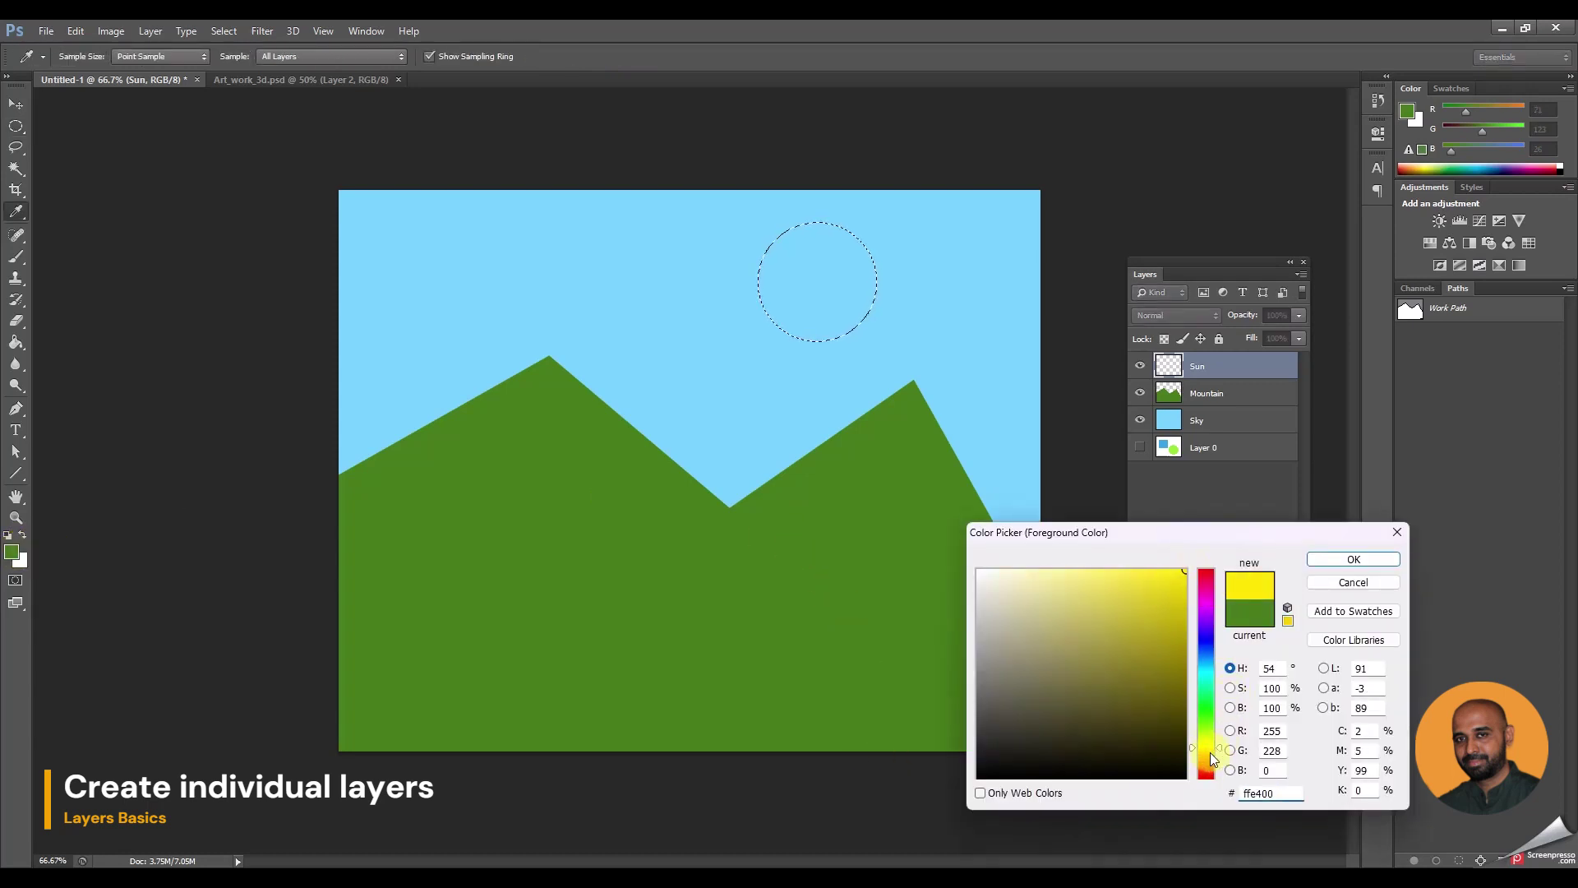
click(1212, 758)
click(1353, 559)
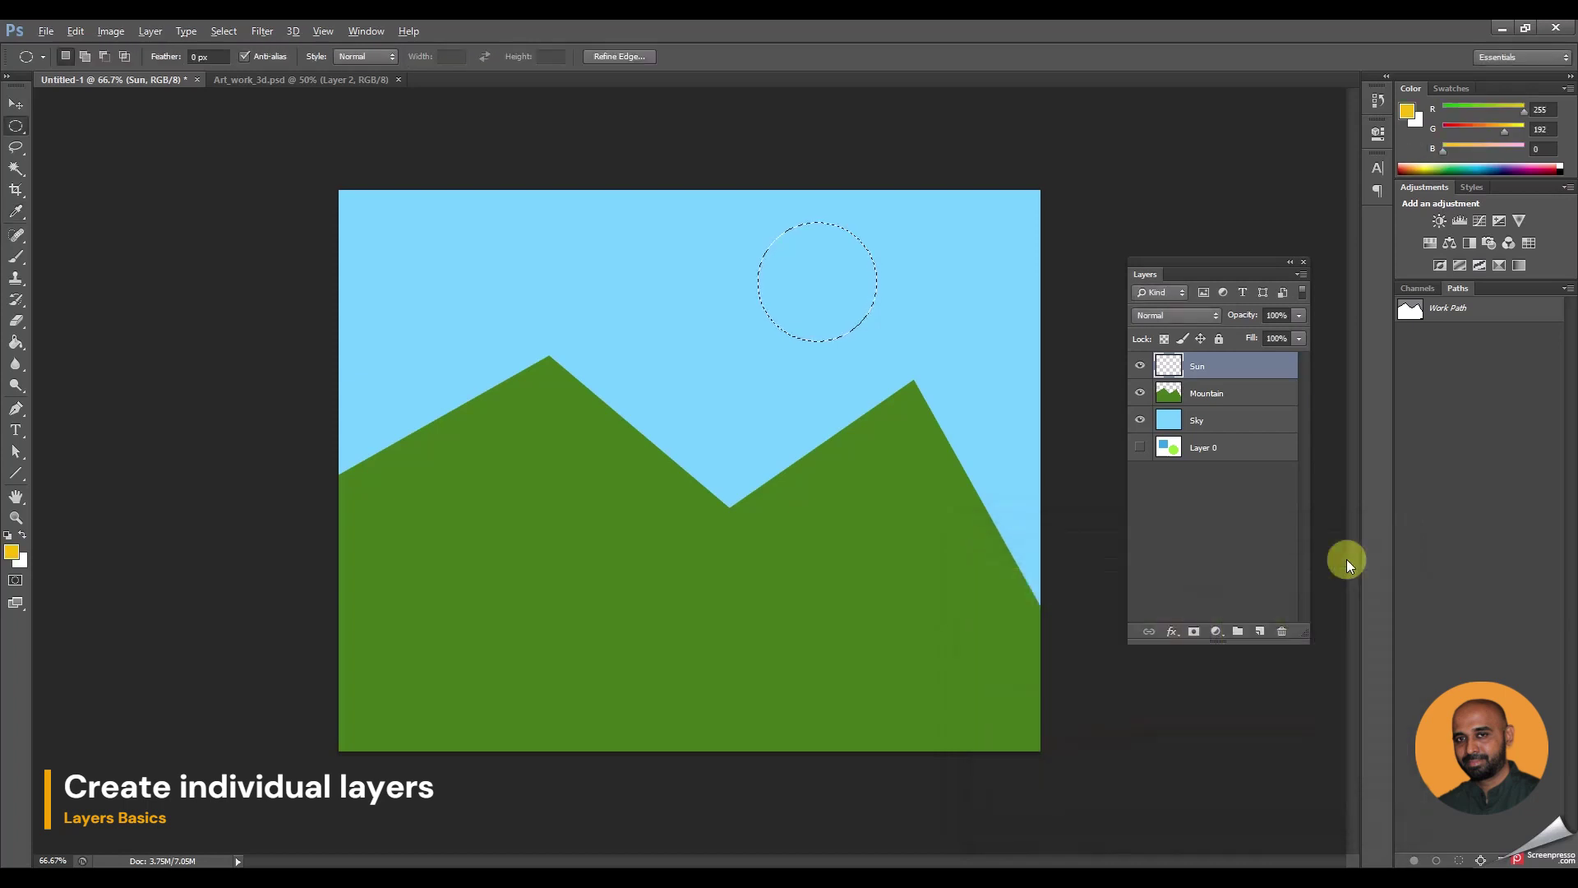
key(ctrl+d)
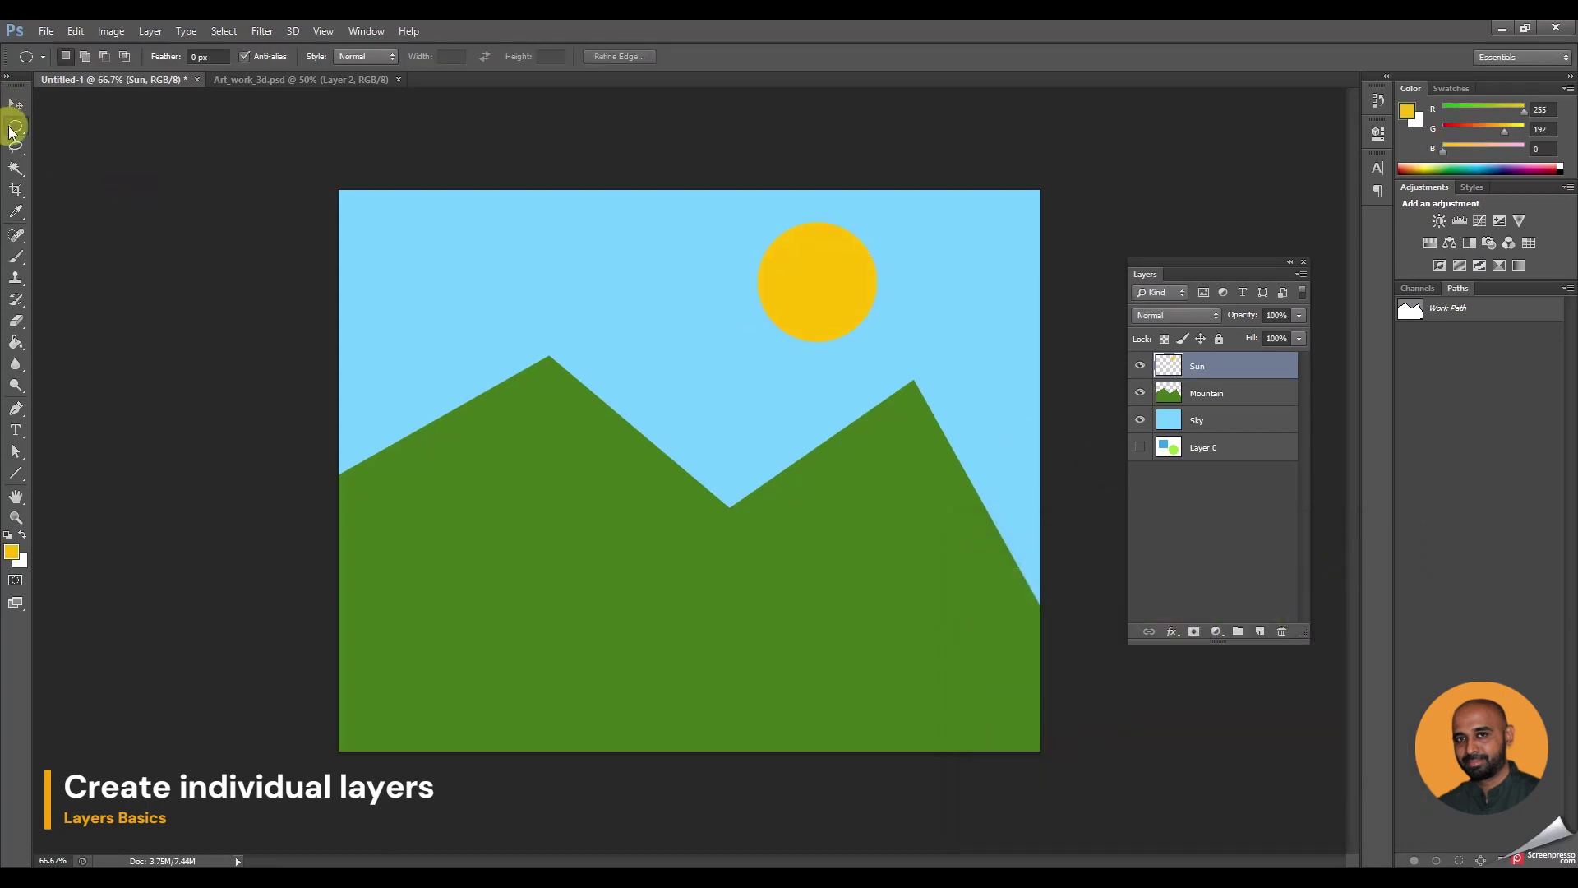
Nudge the sun slightly lower and apply an Outer Glow with a size of 87 px to the Sun layer
click(16, 104)
drag(813, 304, 812, 310)
double_click(1260, 365)
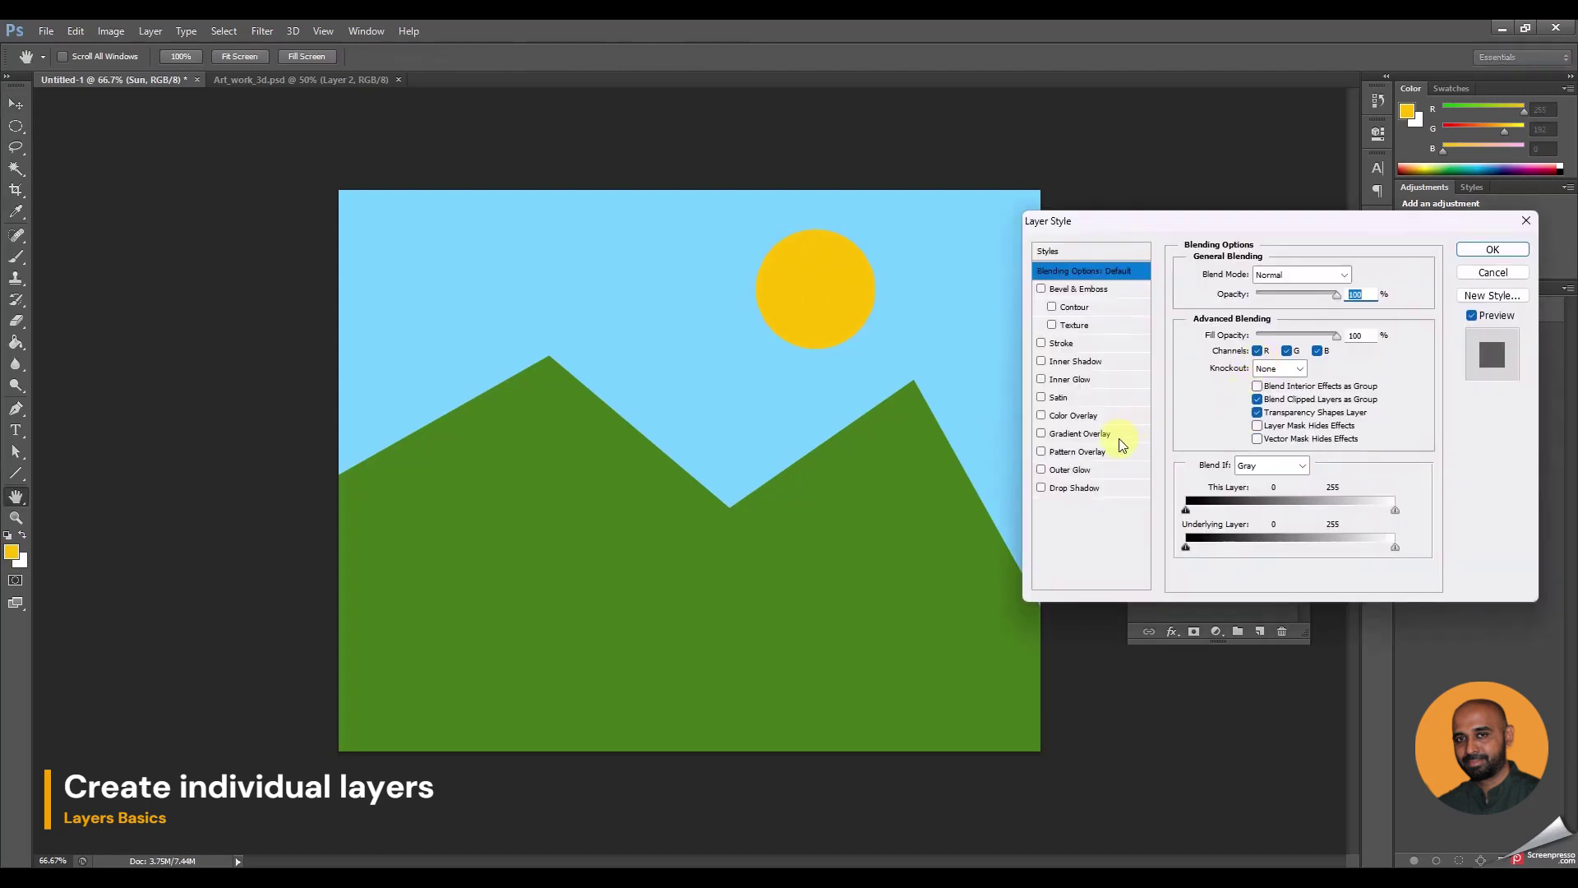
click(1069, 469)
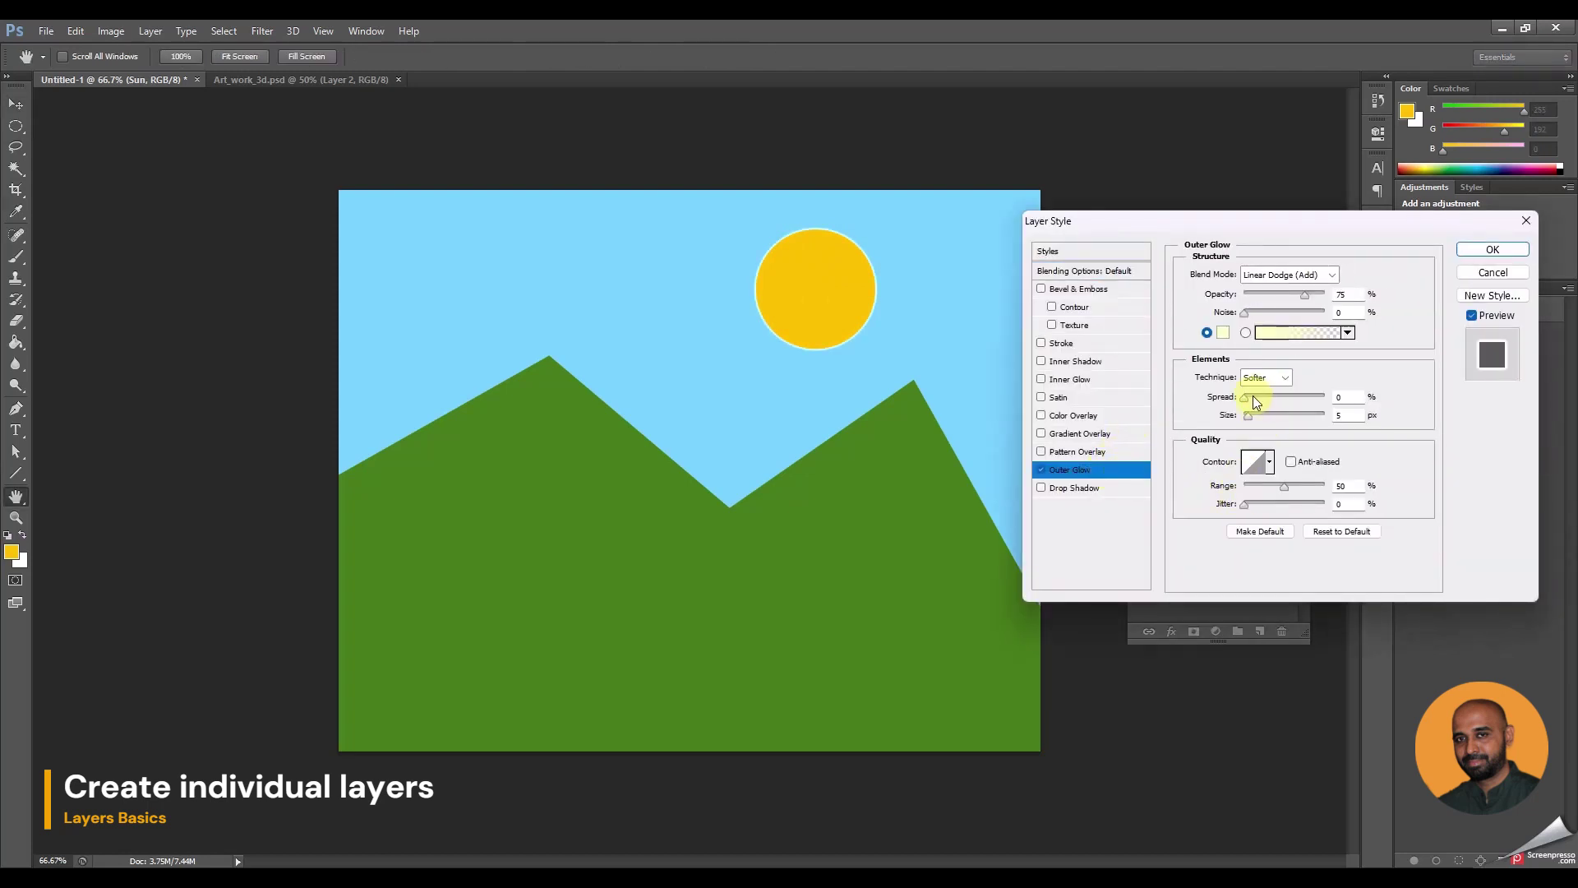
drag(1250, 416, 1276, 417)
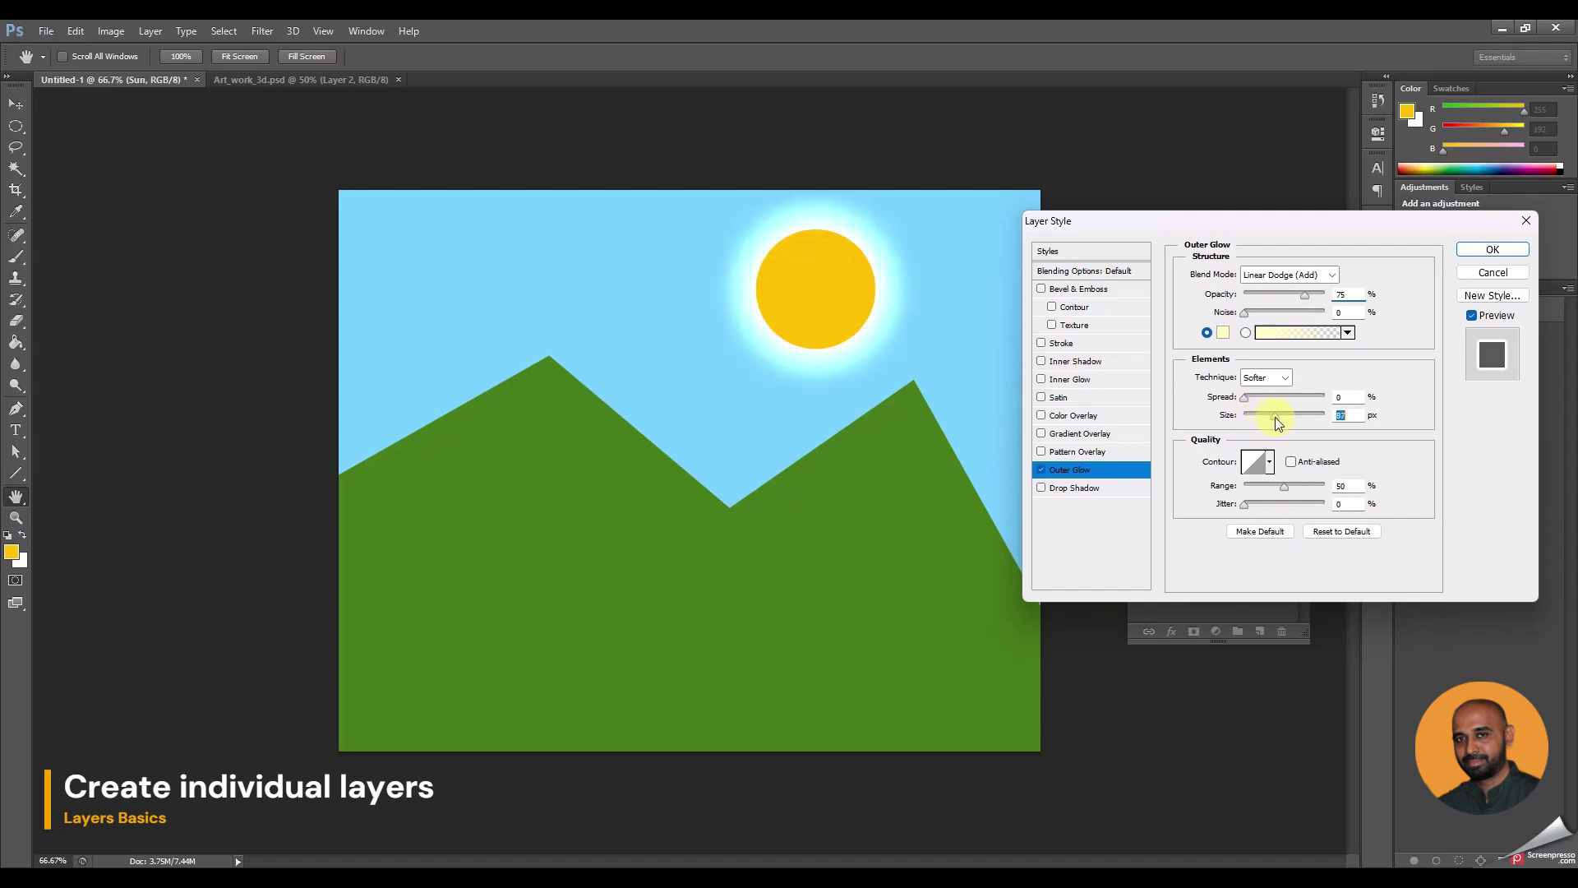
click(1488, 249)
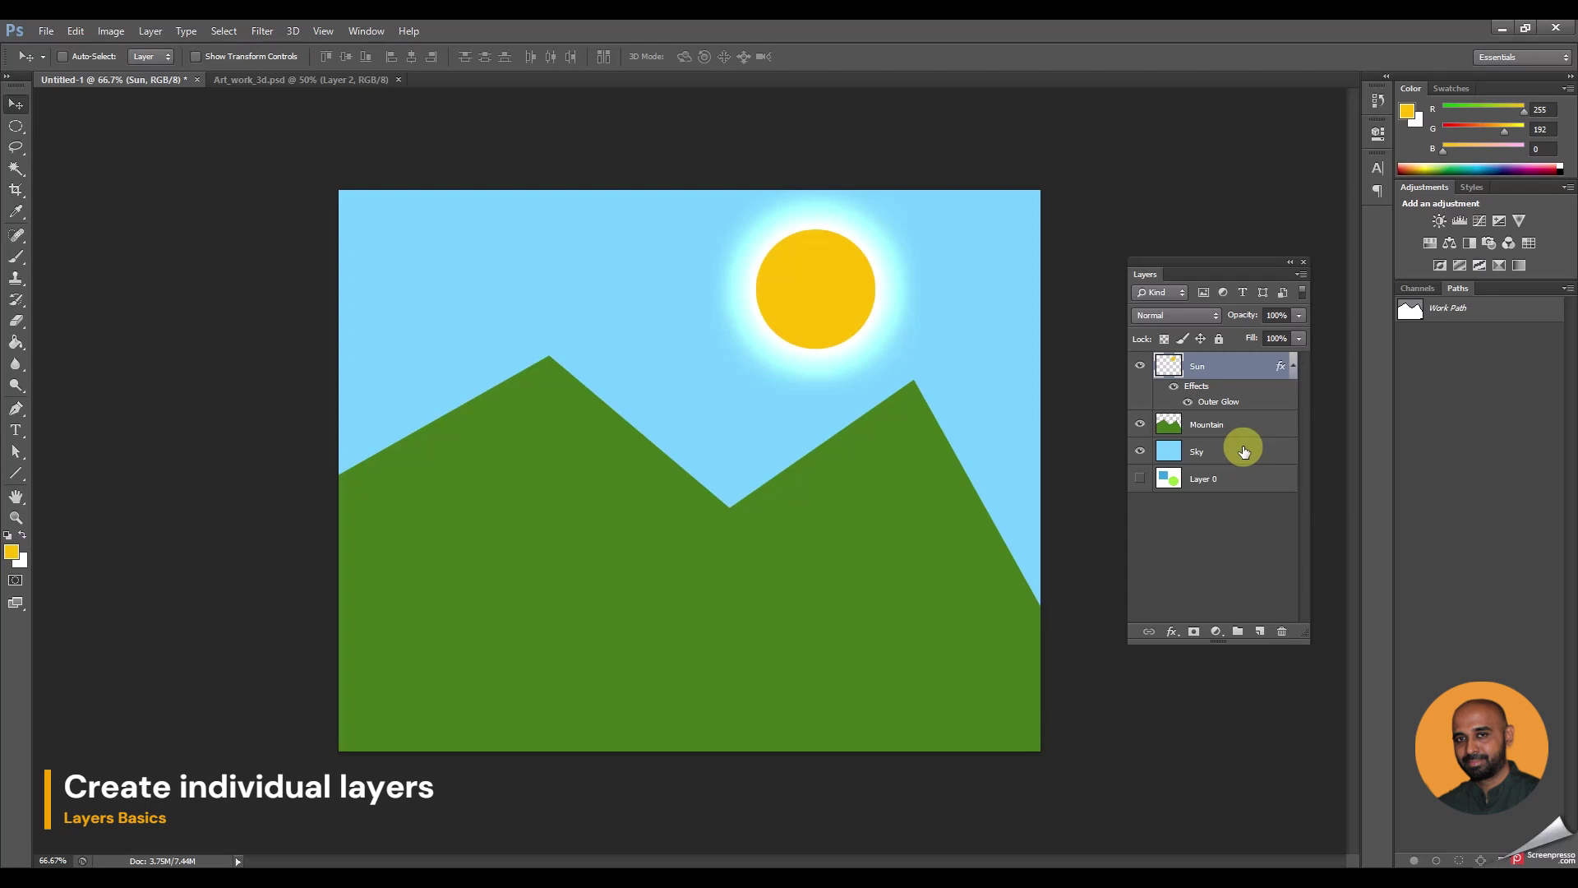
Highlight the Sky and Mountain layers in turn, and move the Sun layer's circle about 1.06 cm right and 0.42 cm down
click(1244, 451)
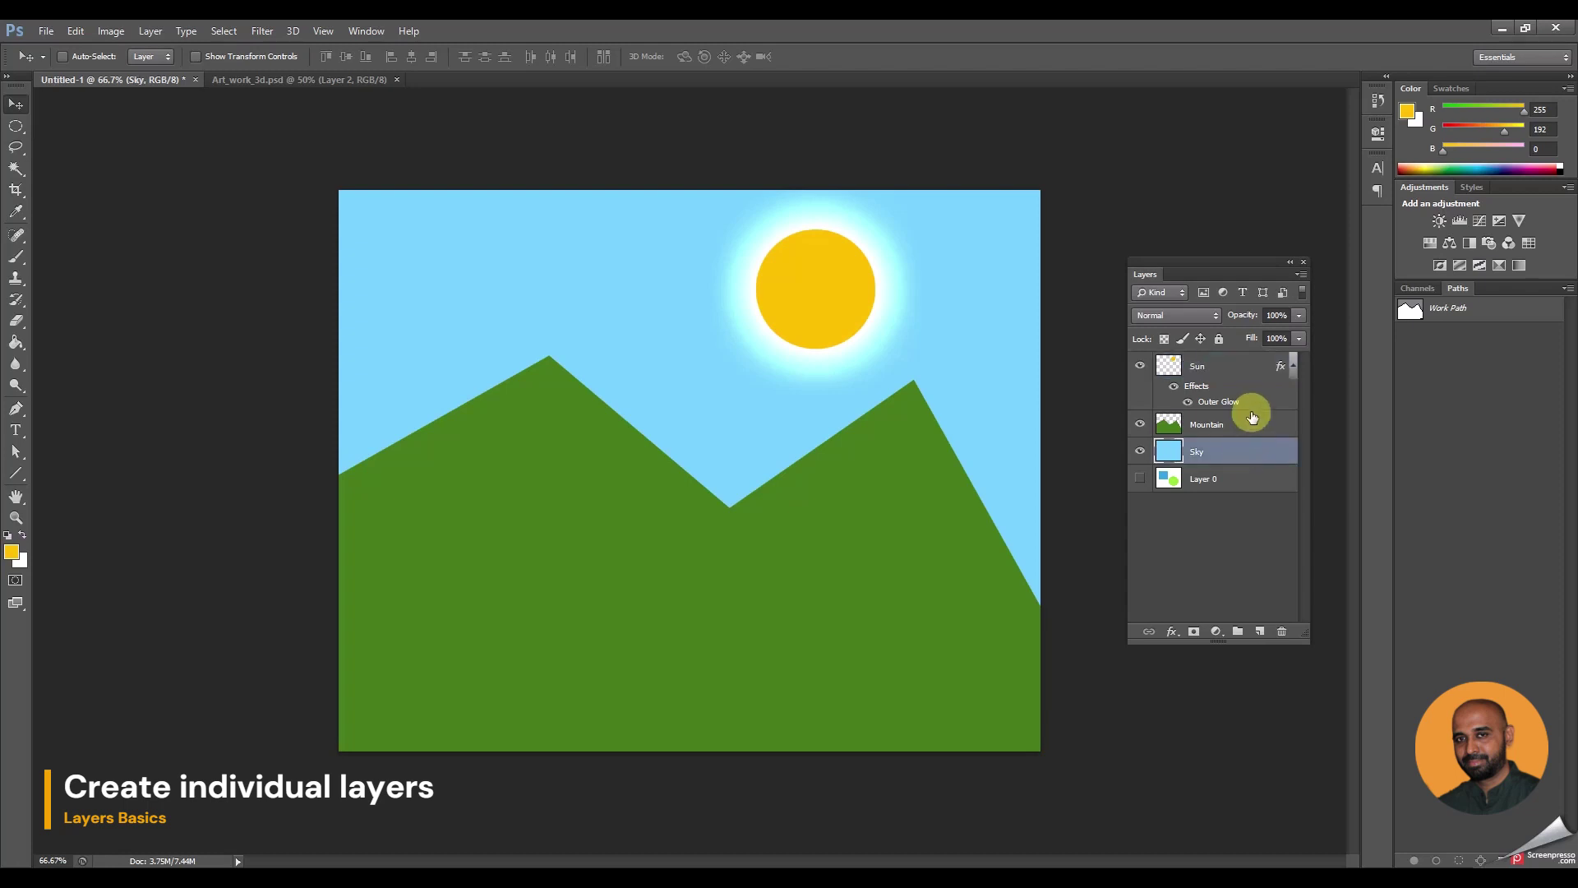
click(1247, 424)
click(1250, 369)
mouse_move(839, 284)
mouse_down()
mouse_move(597, 323)
mouse_move(714, 270)
mouse_move(668, 334)
mouse_move(925, 271)
mouse_move(857, 290)
mouse_up()
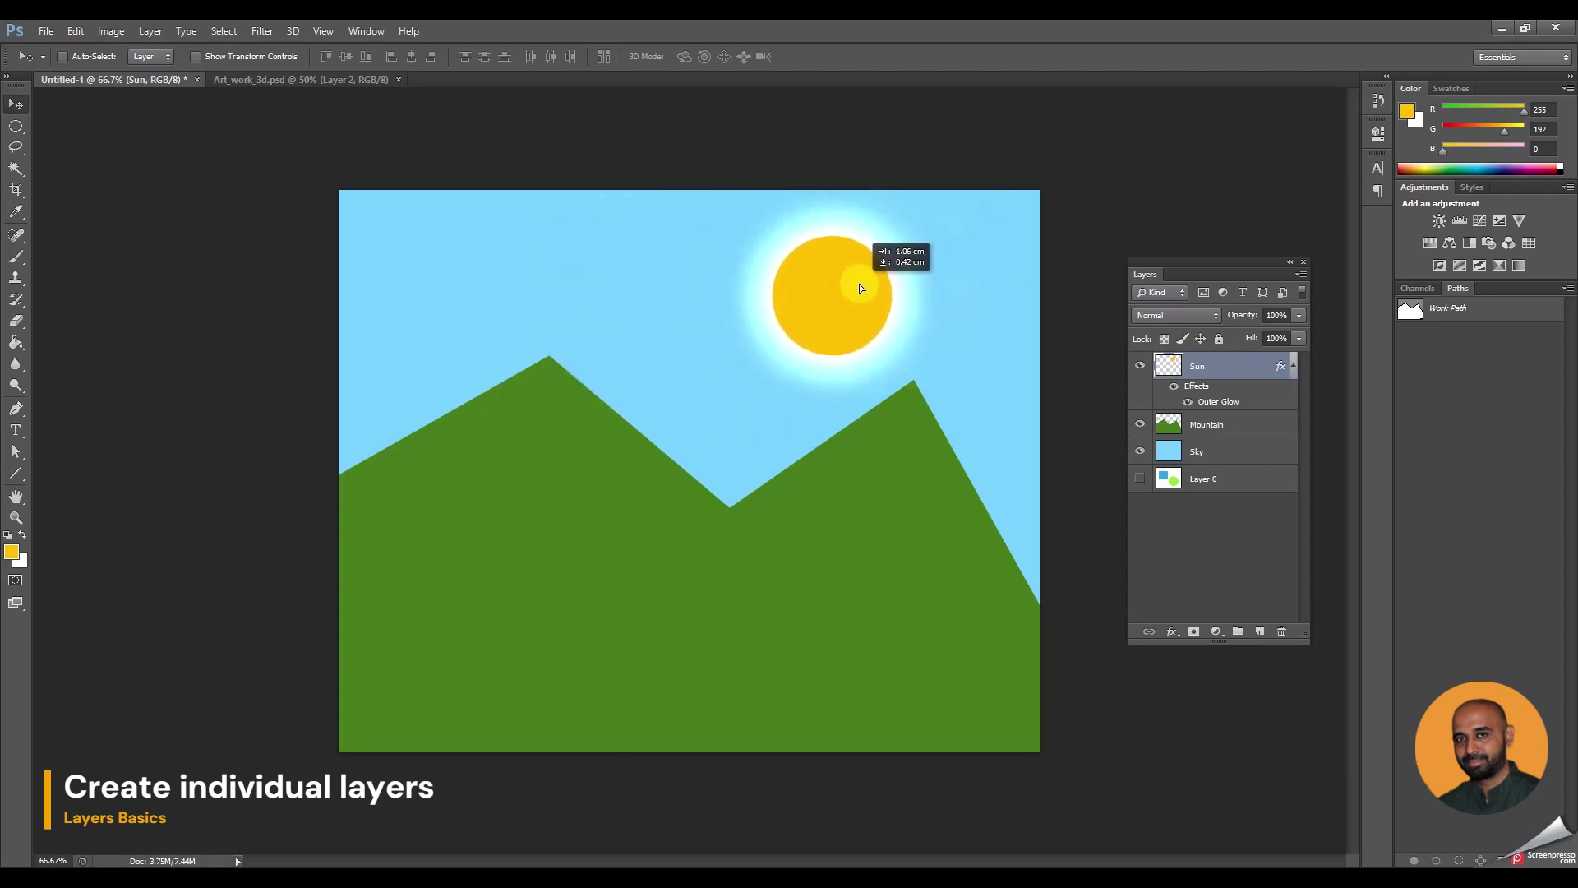
Highlight the Mountain, Sky and Sun layers in turn, and compare them with the exploded layer diagram in Art_work_3d.psd before returning to the landscape
click(1267, 424)
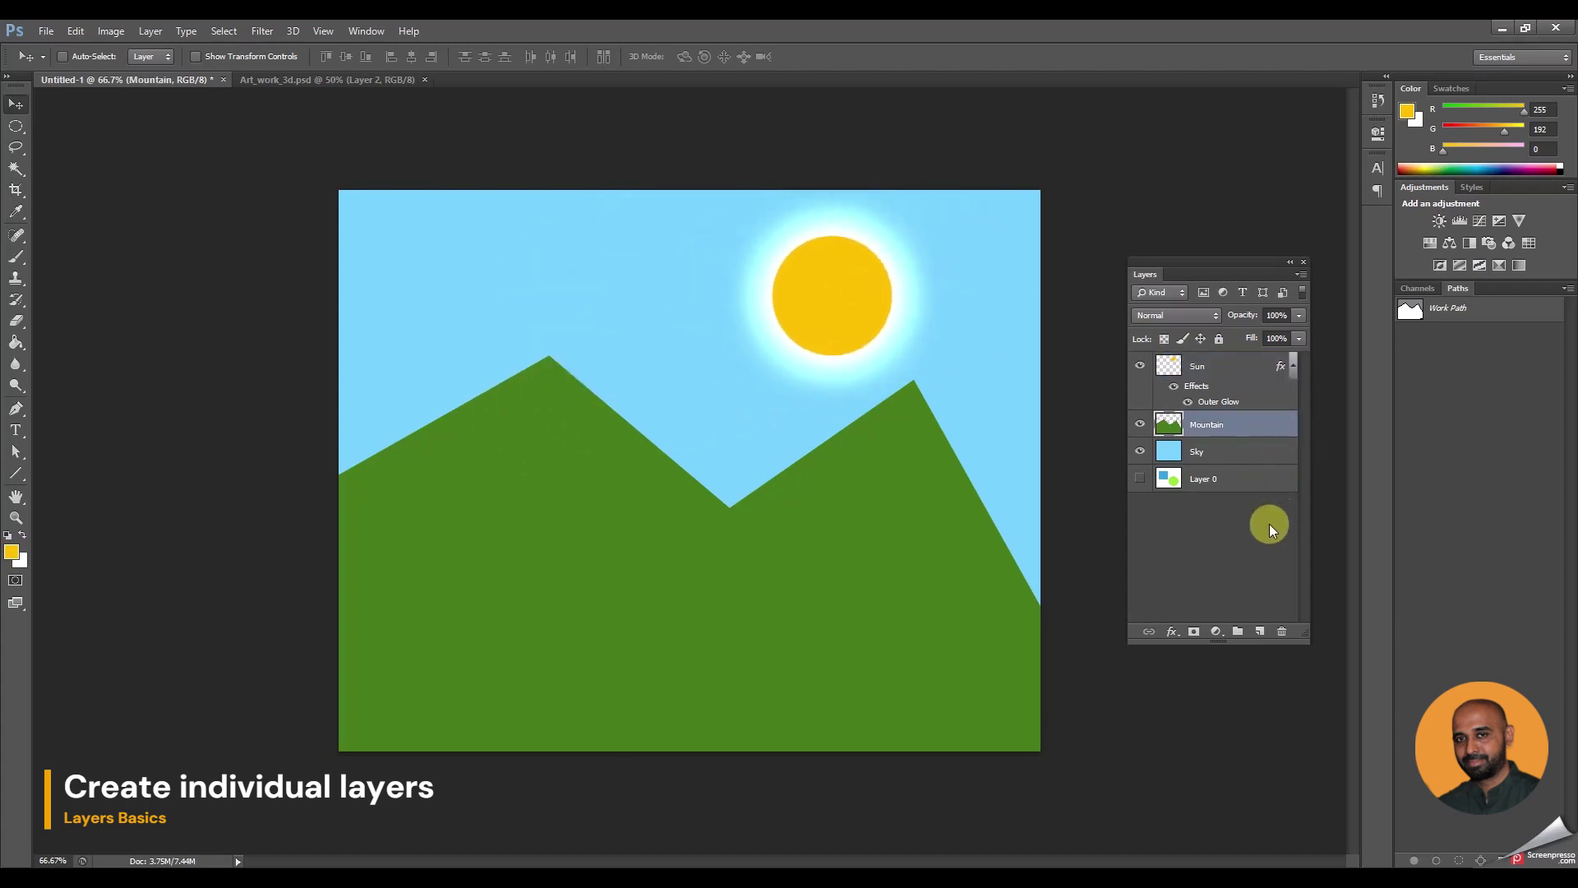
click(1258, 451)
click(1233, 367)
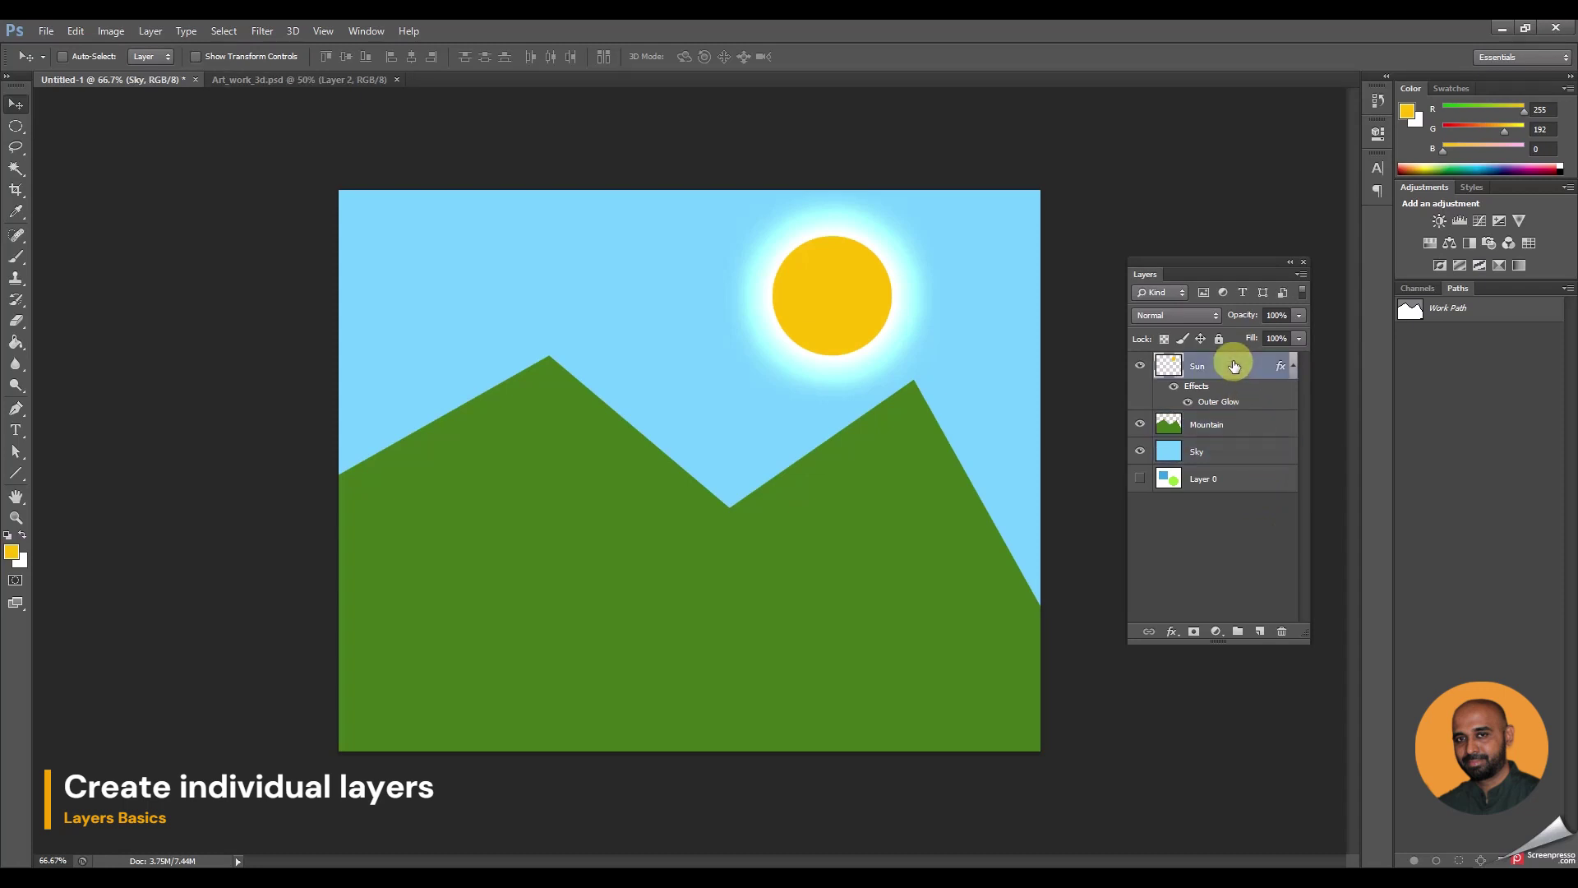
click(263, 81)
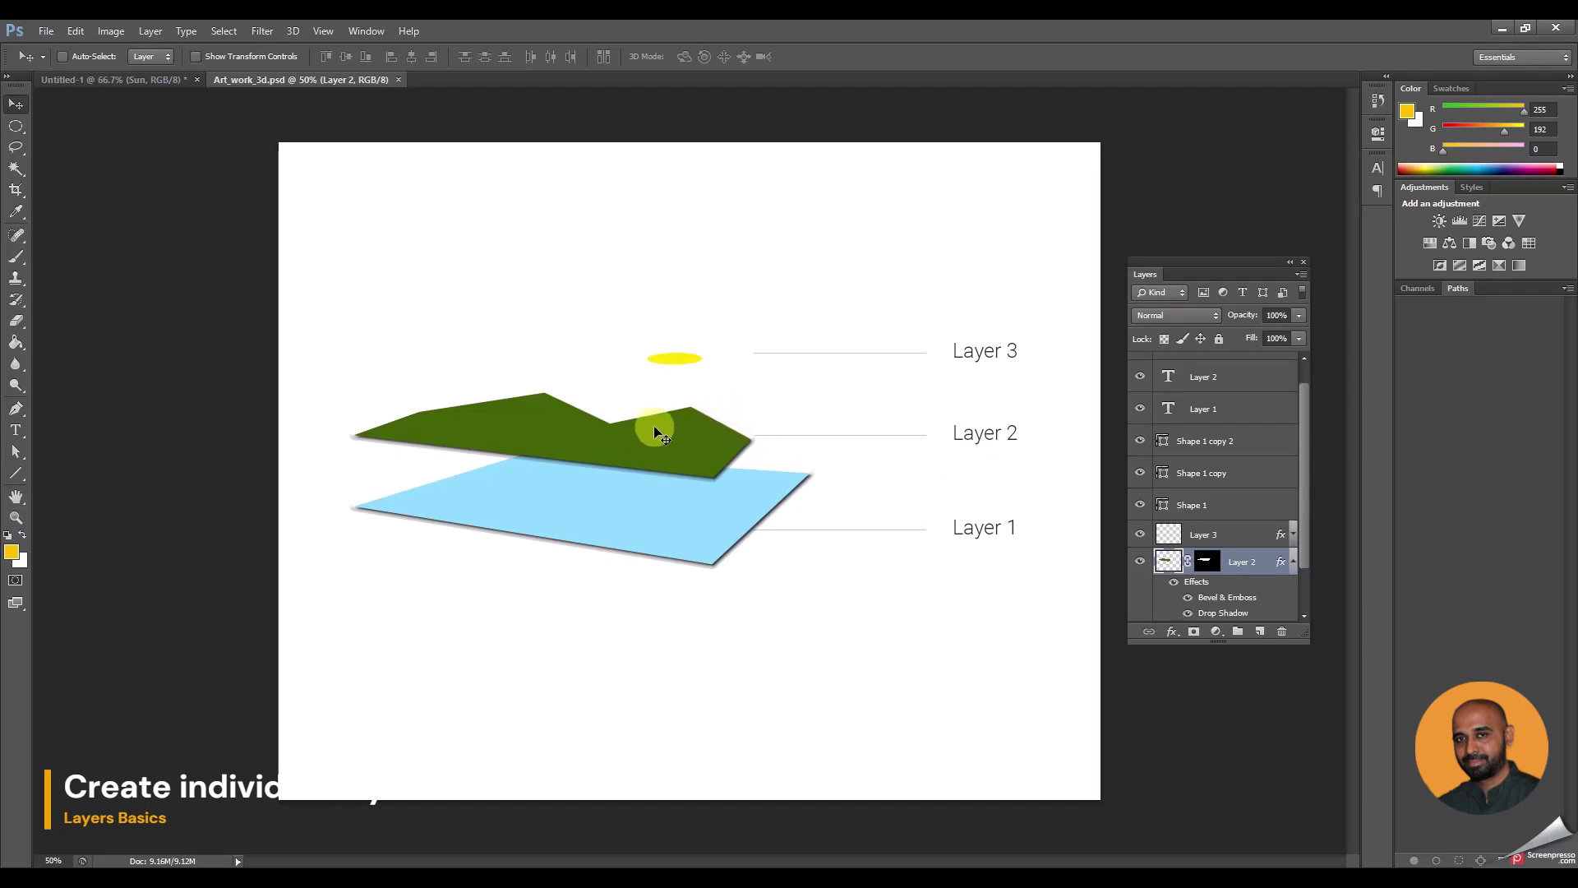
click(112, 82)
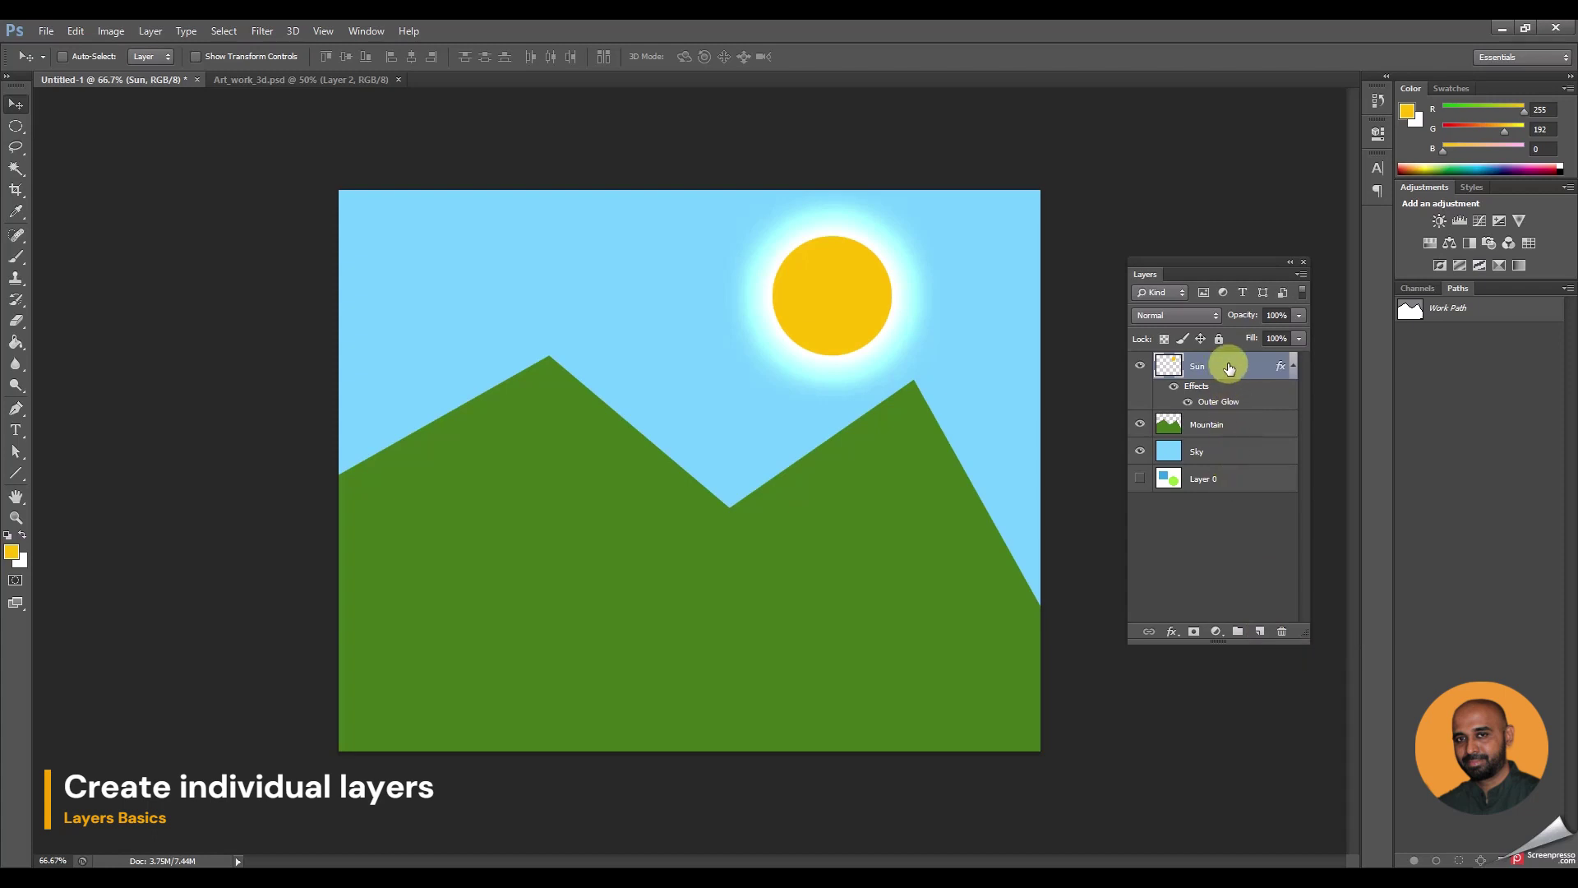
Reorder the Sun layer between Mountain and Sky and move the sun partly behind the right-hand peak
drag(1228, 368, 1201, 441)
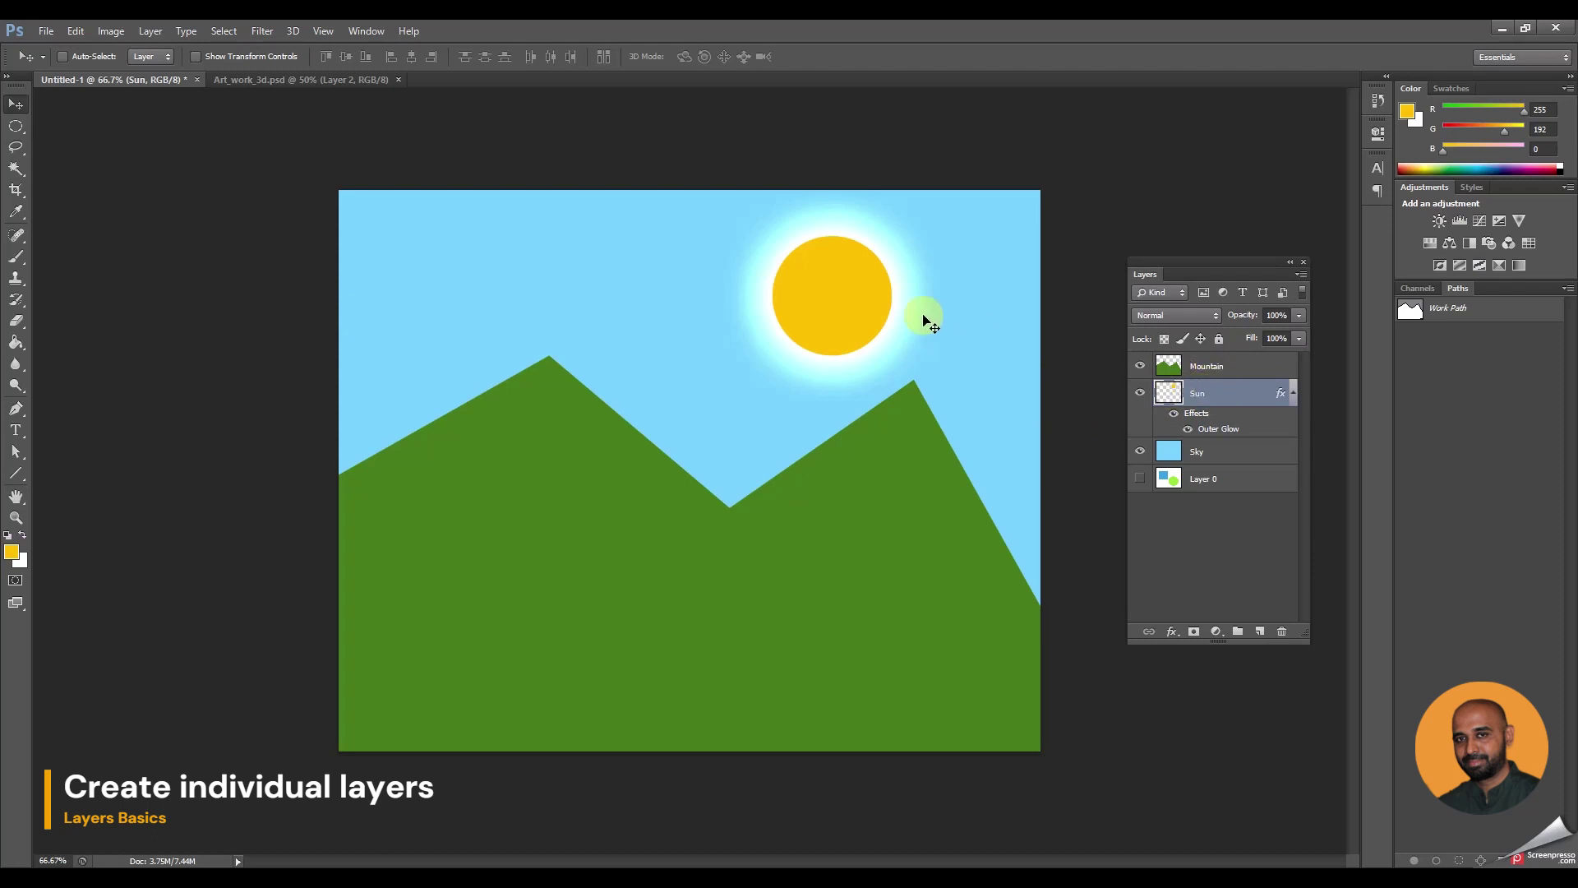
drag(841, 276, 924, 378)
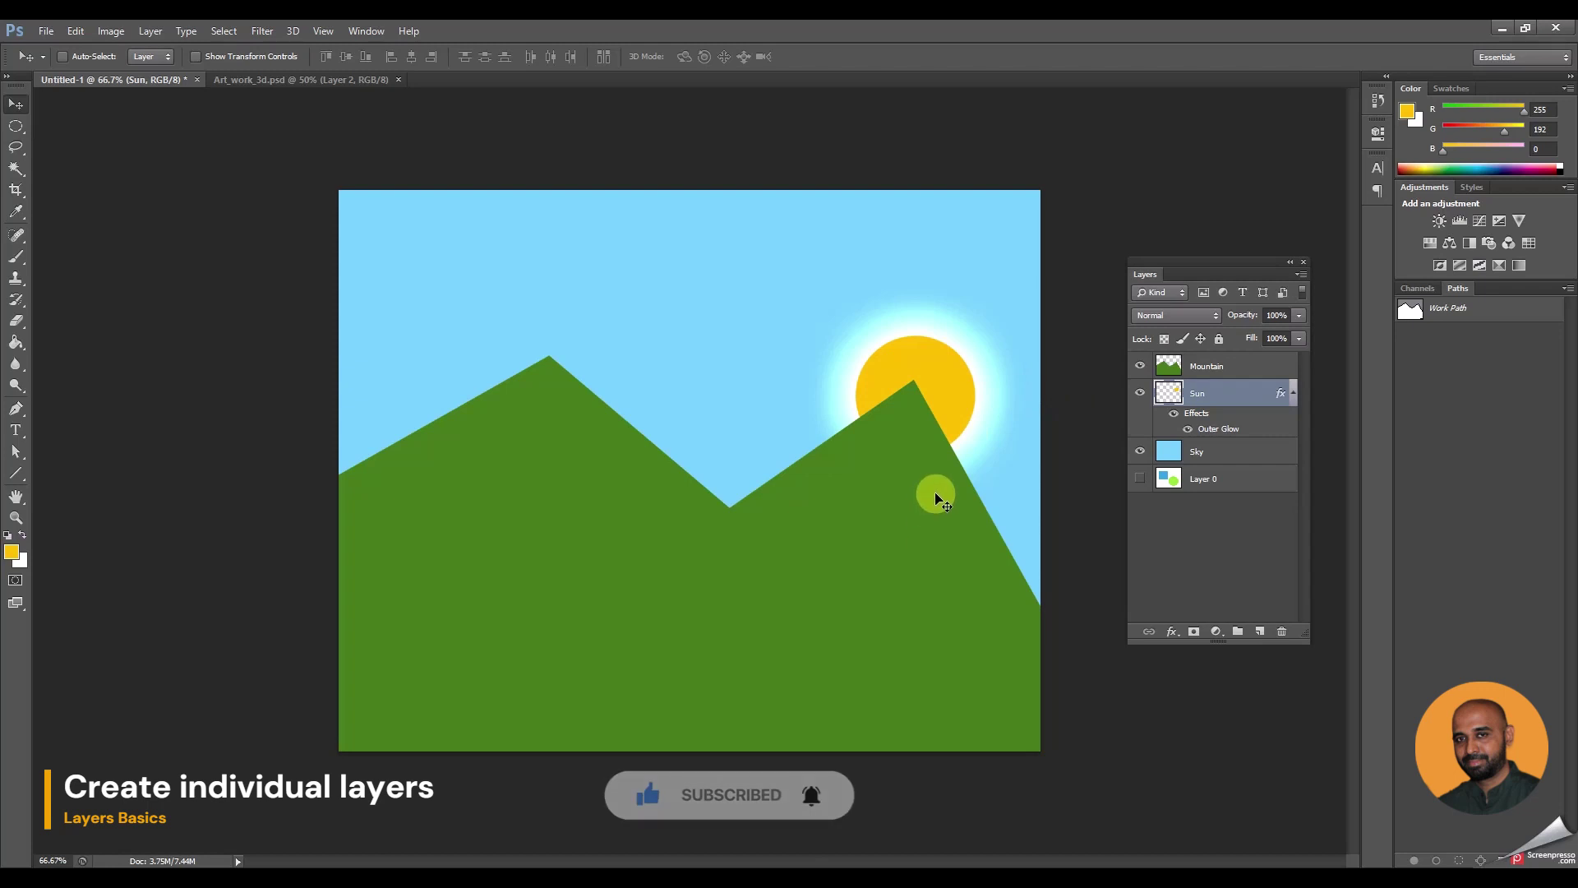
Select the Mountain, Sun and Sky layers one after another to review the stacking order
click(1207, 366)
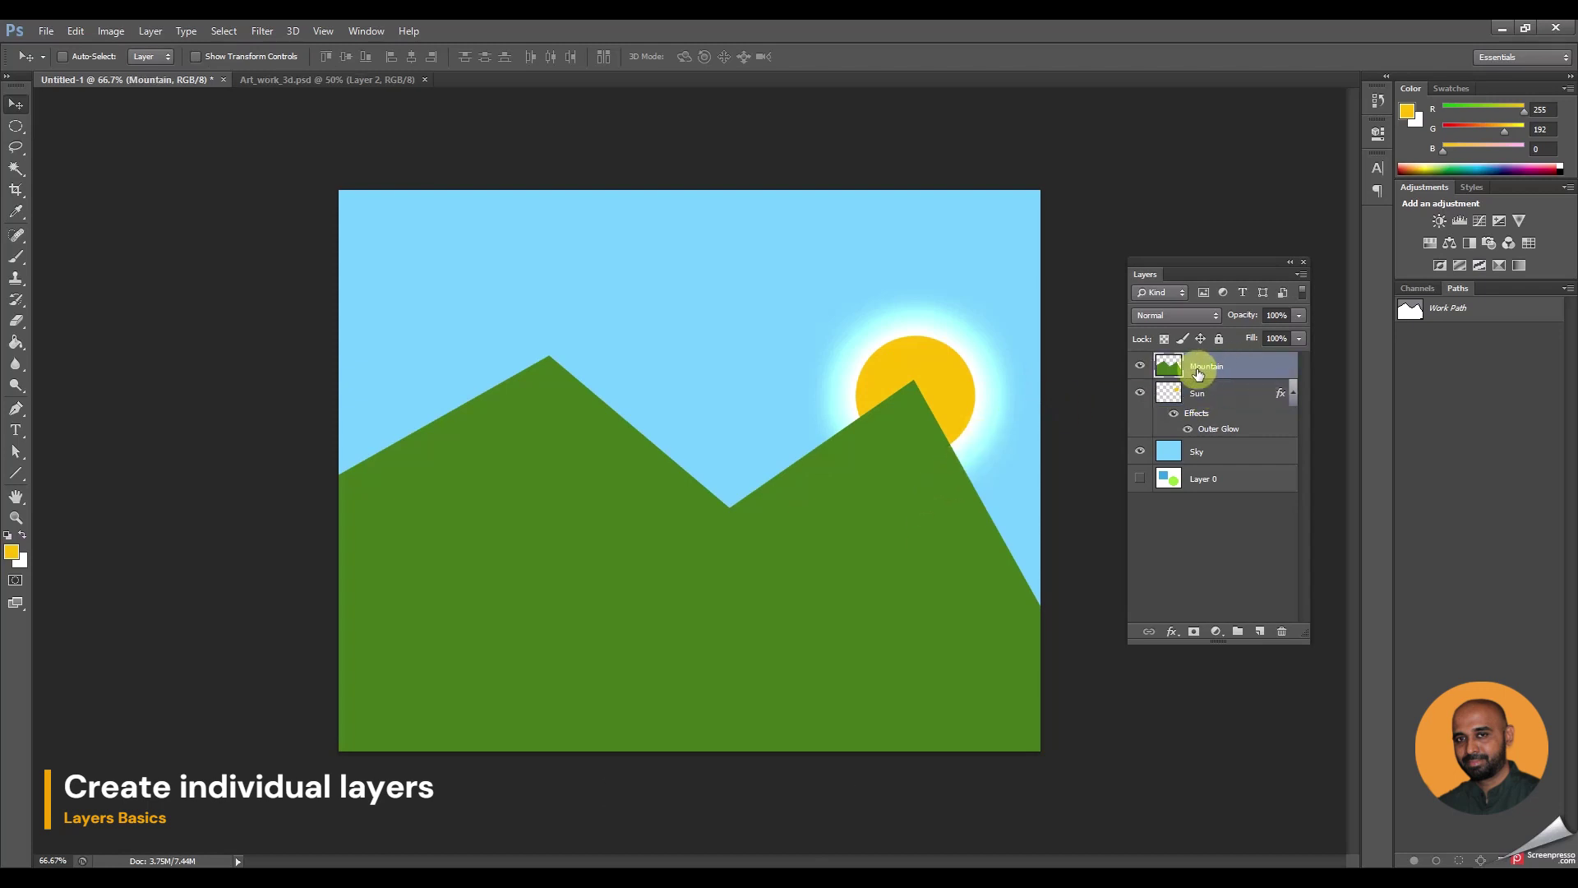
click(1234, 400)
click(1227, 451)
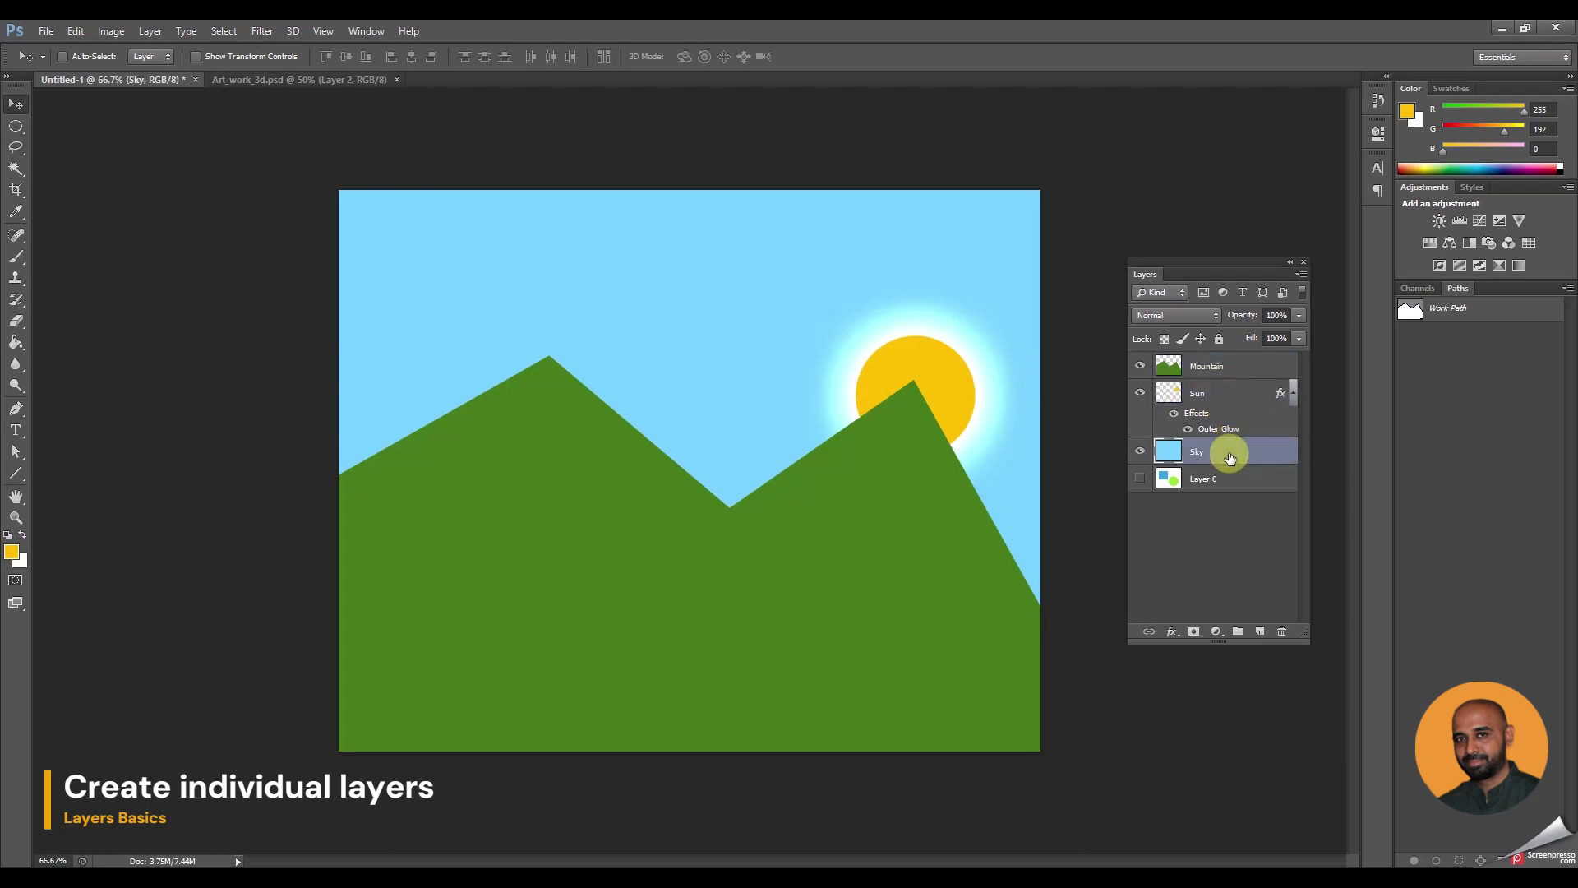
Add the text "Good Morning Sunshine" in the sky above the left peak, on a text layer directly above the Mountain layer
click(1211, 366)
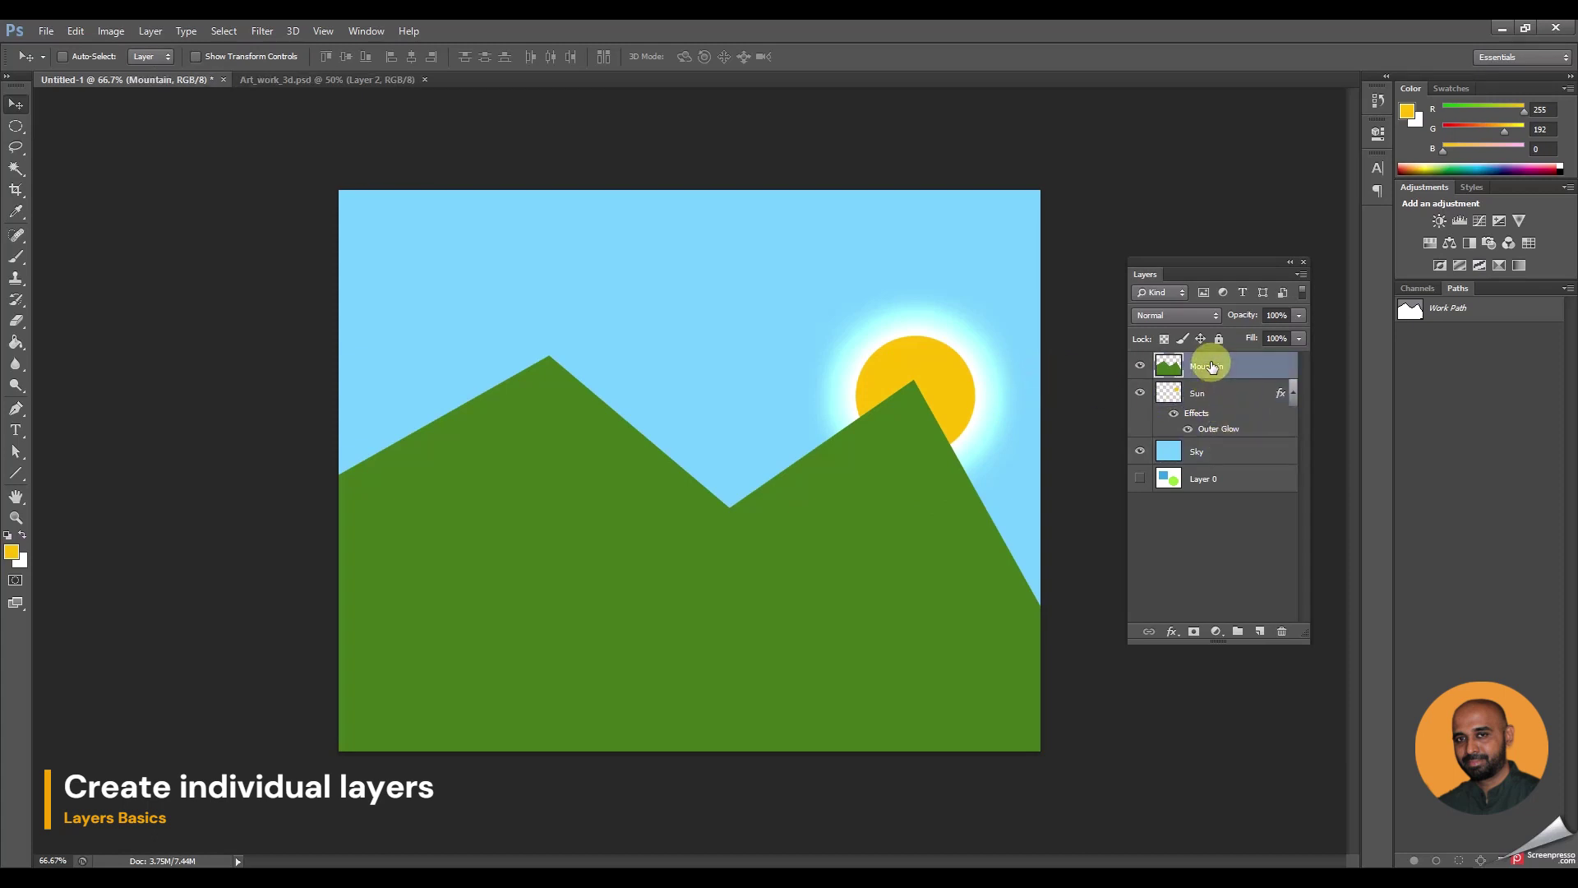
click(18, 429)
click(435, 269)
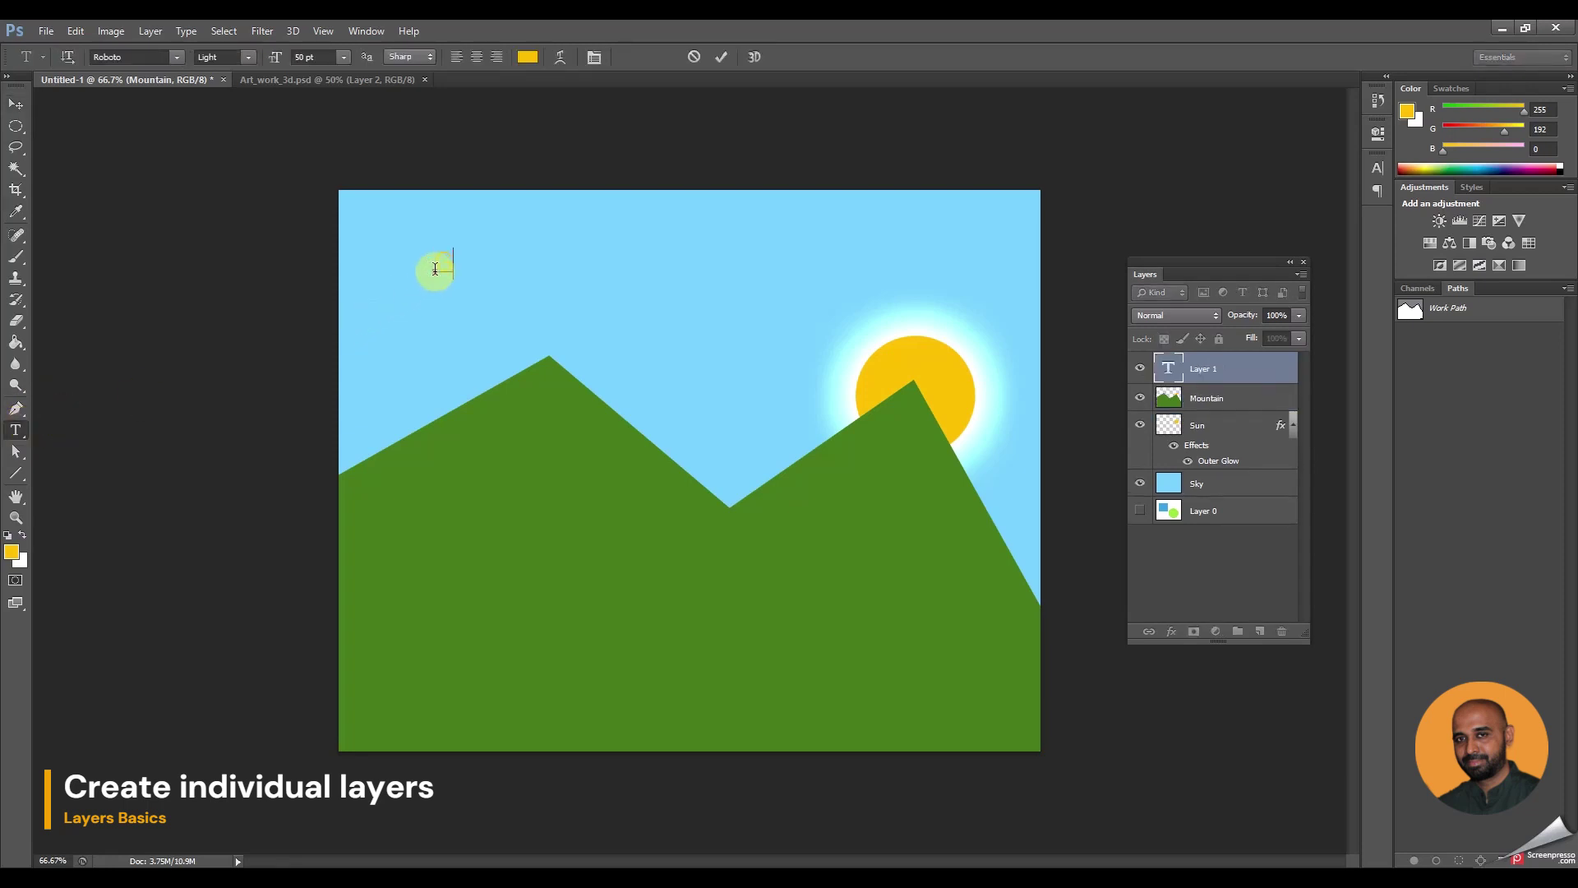
text(Good Morning Sunshine)
Recolour the whole "Good Morning Sunshine" text to near-black #0c0c0c and commit the text
key(ctrl+a)
click(527, 57)
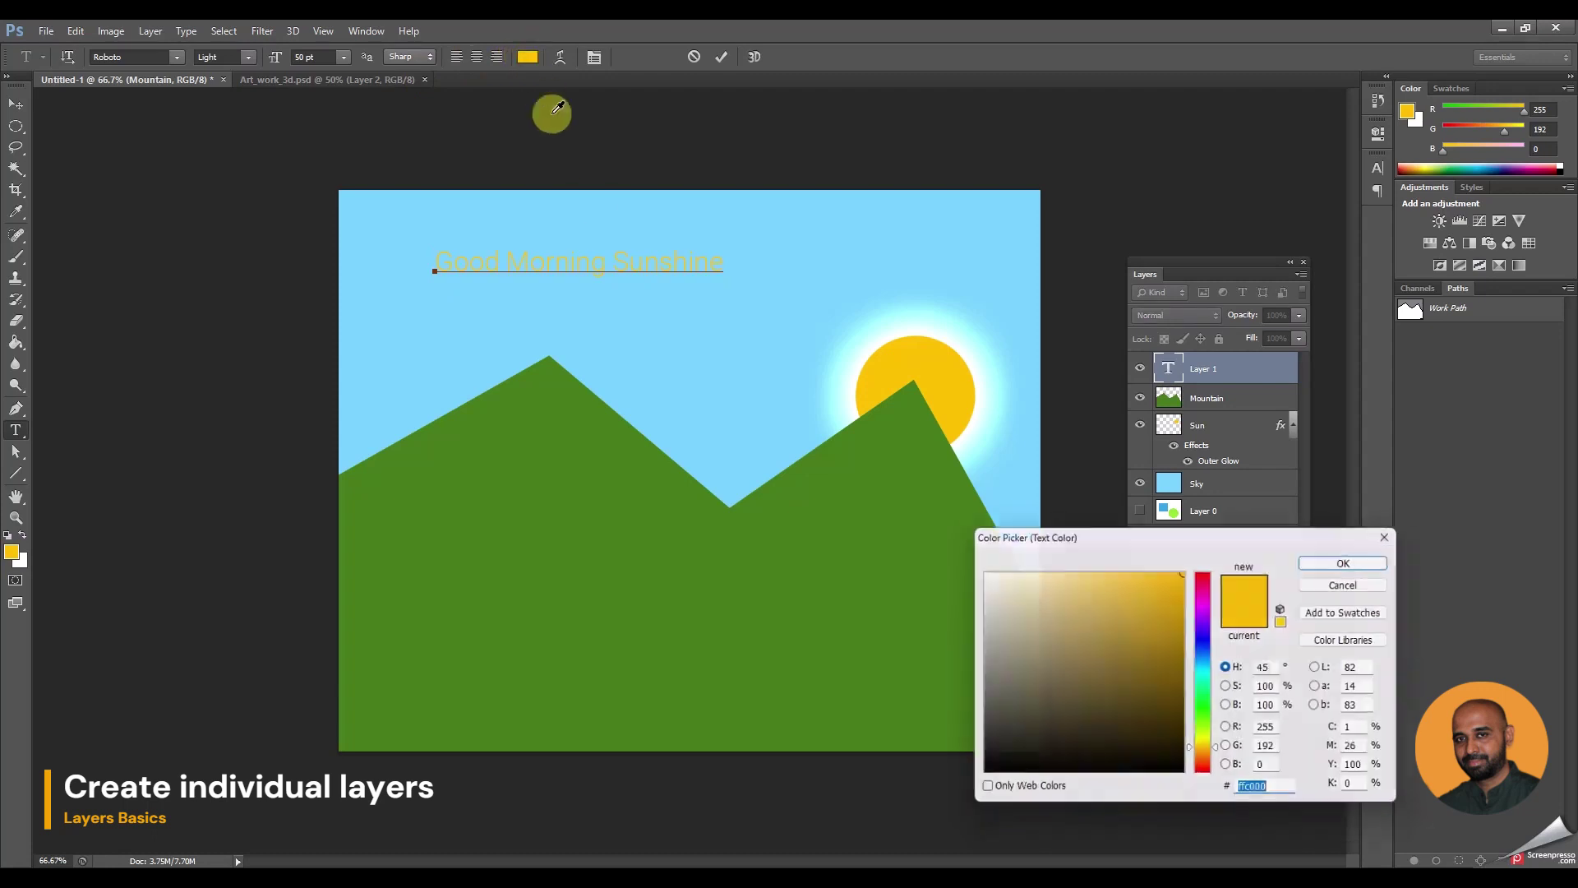
drag(1035, 729, 940, 764)
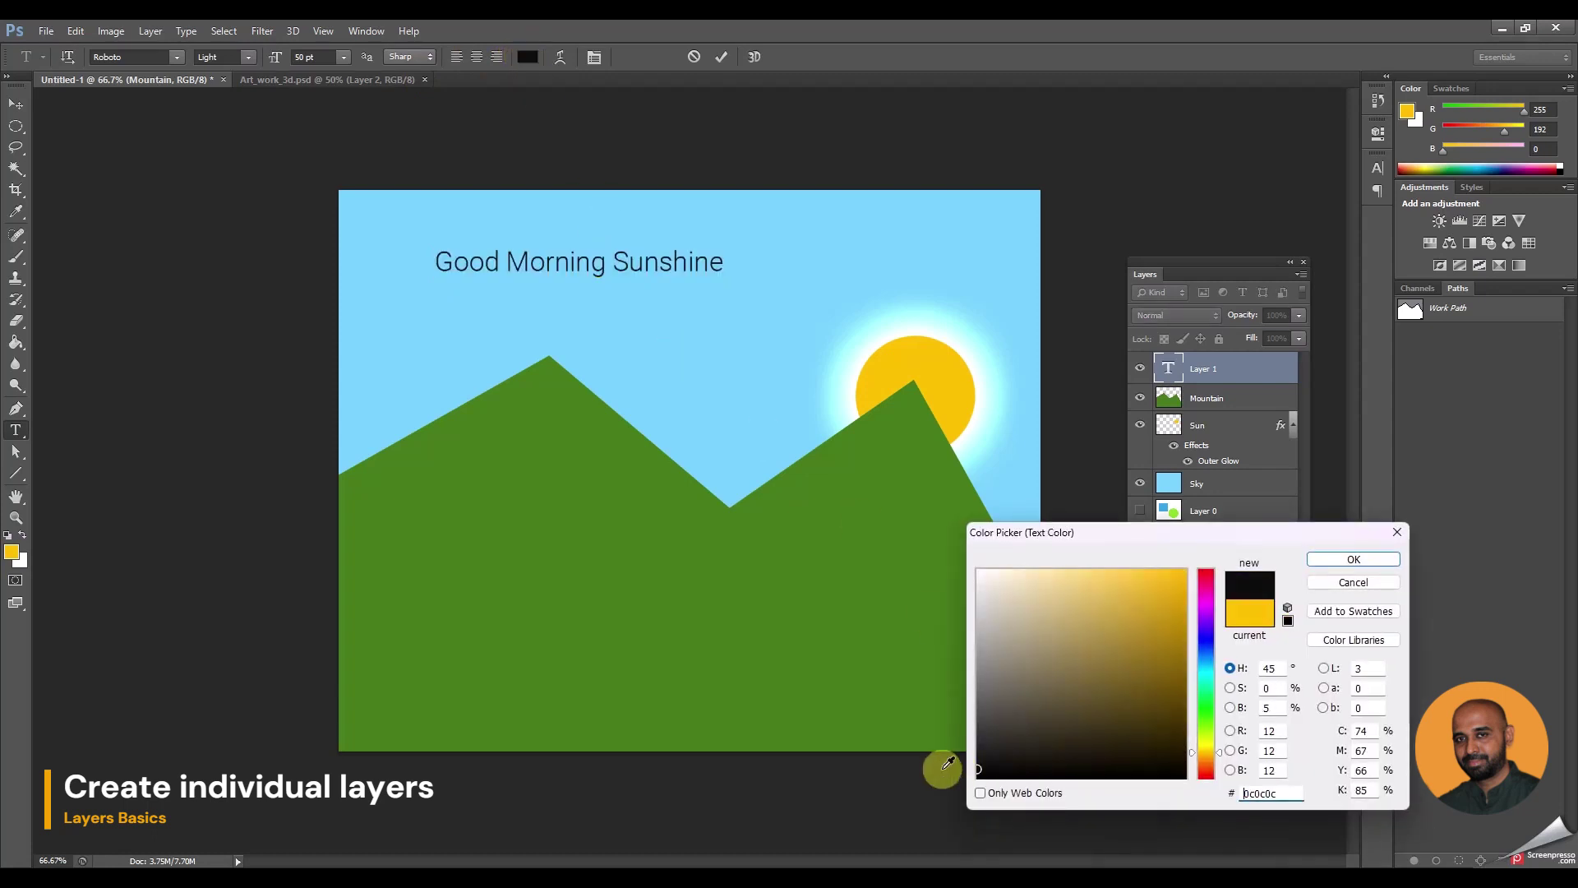
click(1369, 559)
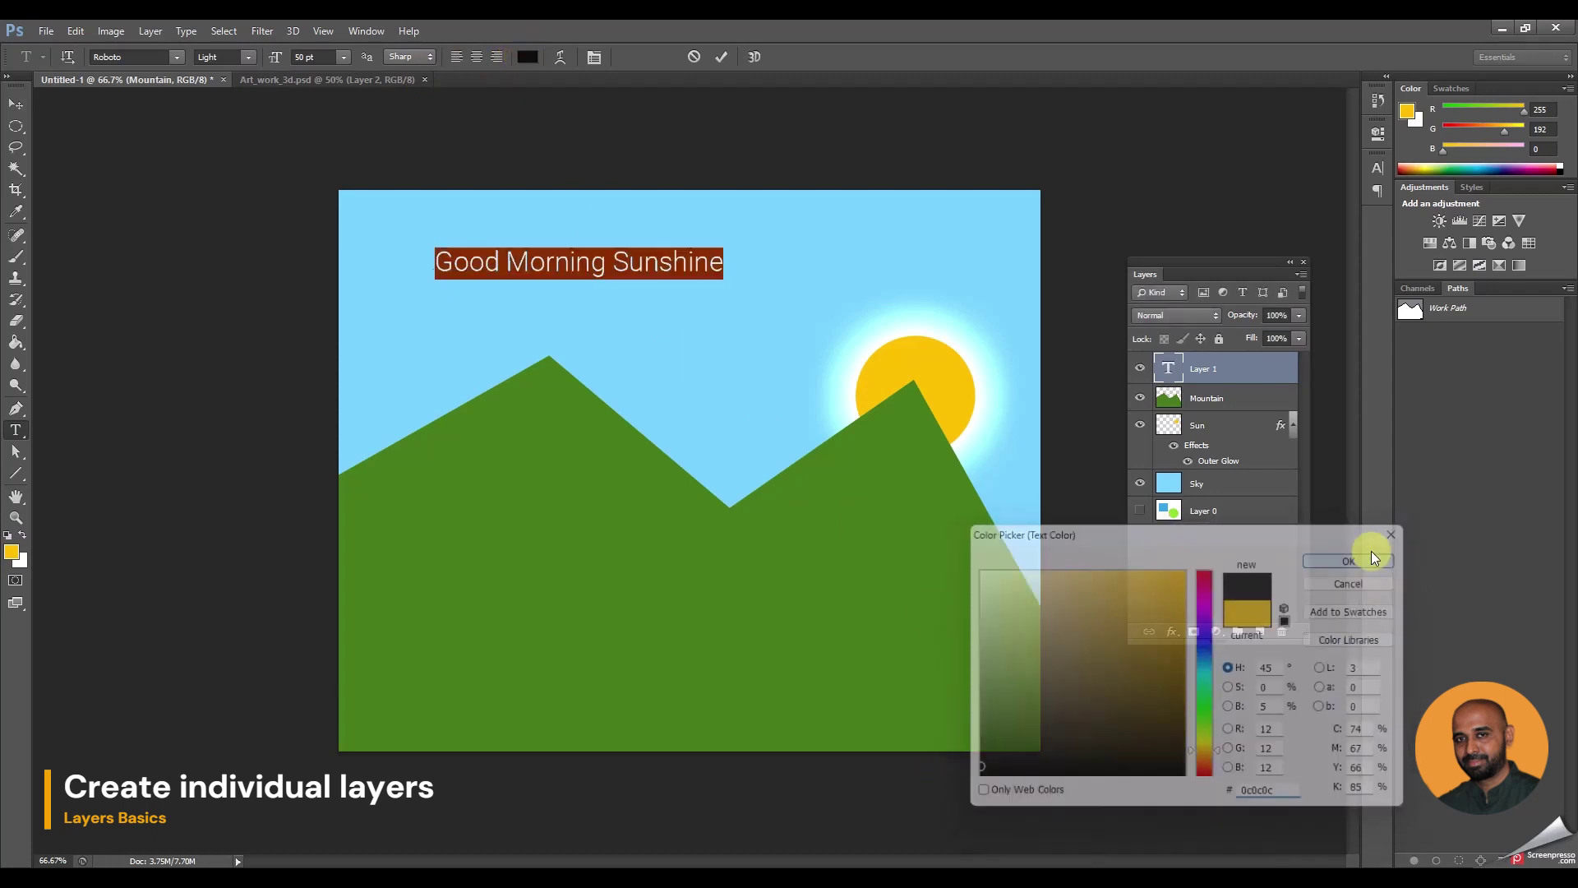
click(14, 99)
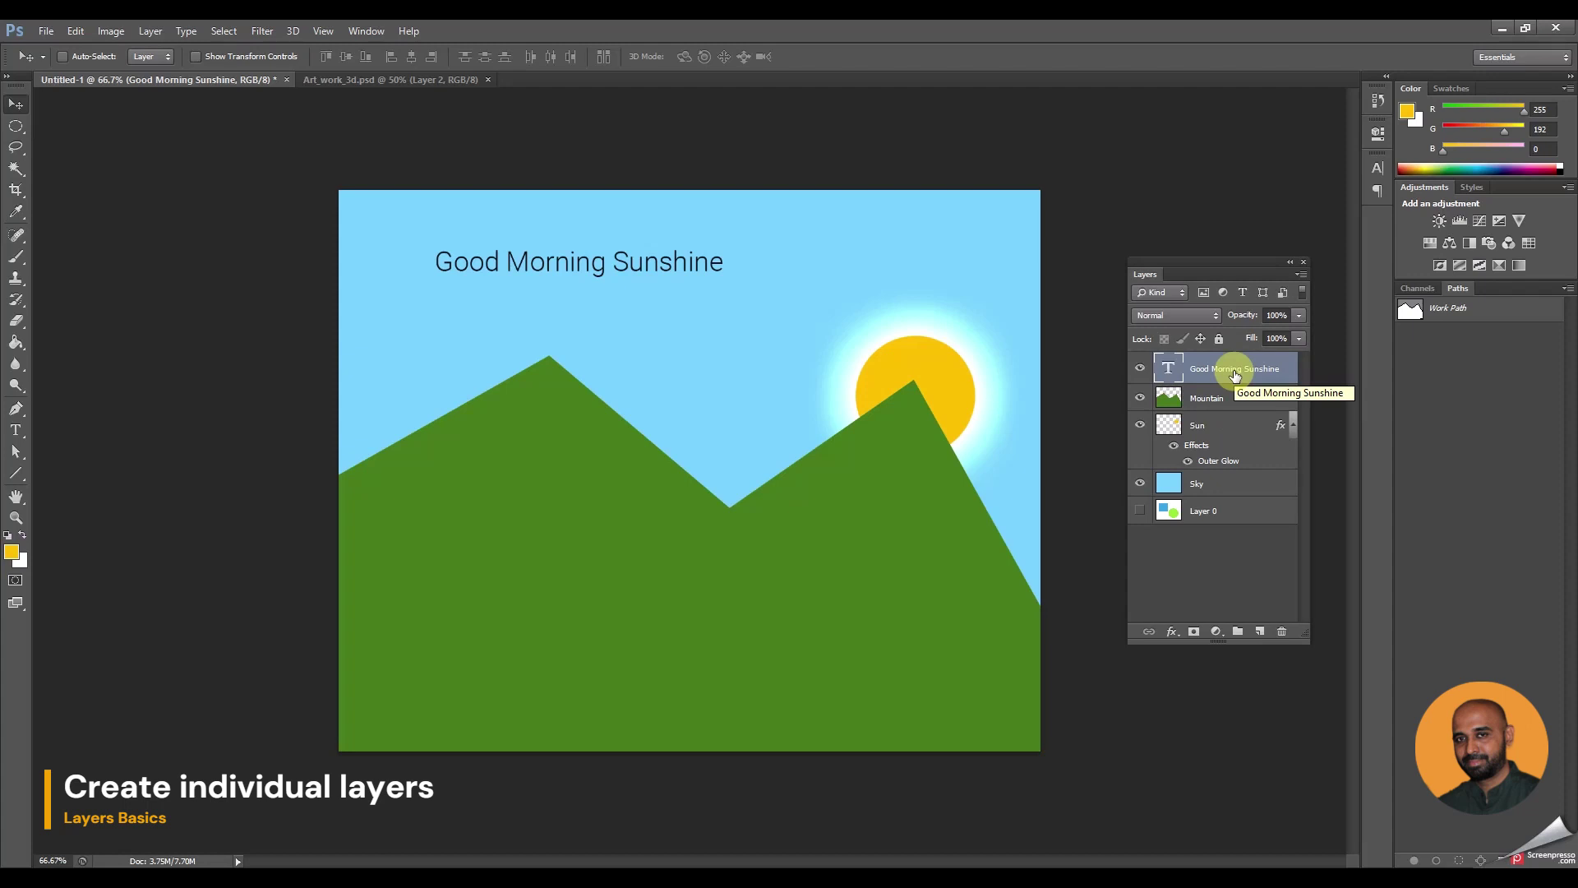
Collapse the Sun layer's effects list and shift the floating Layers panel slightly down
click(1292, 429)
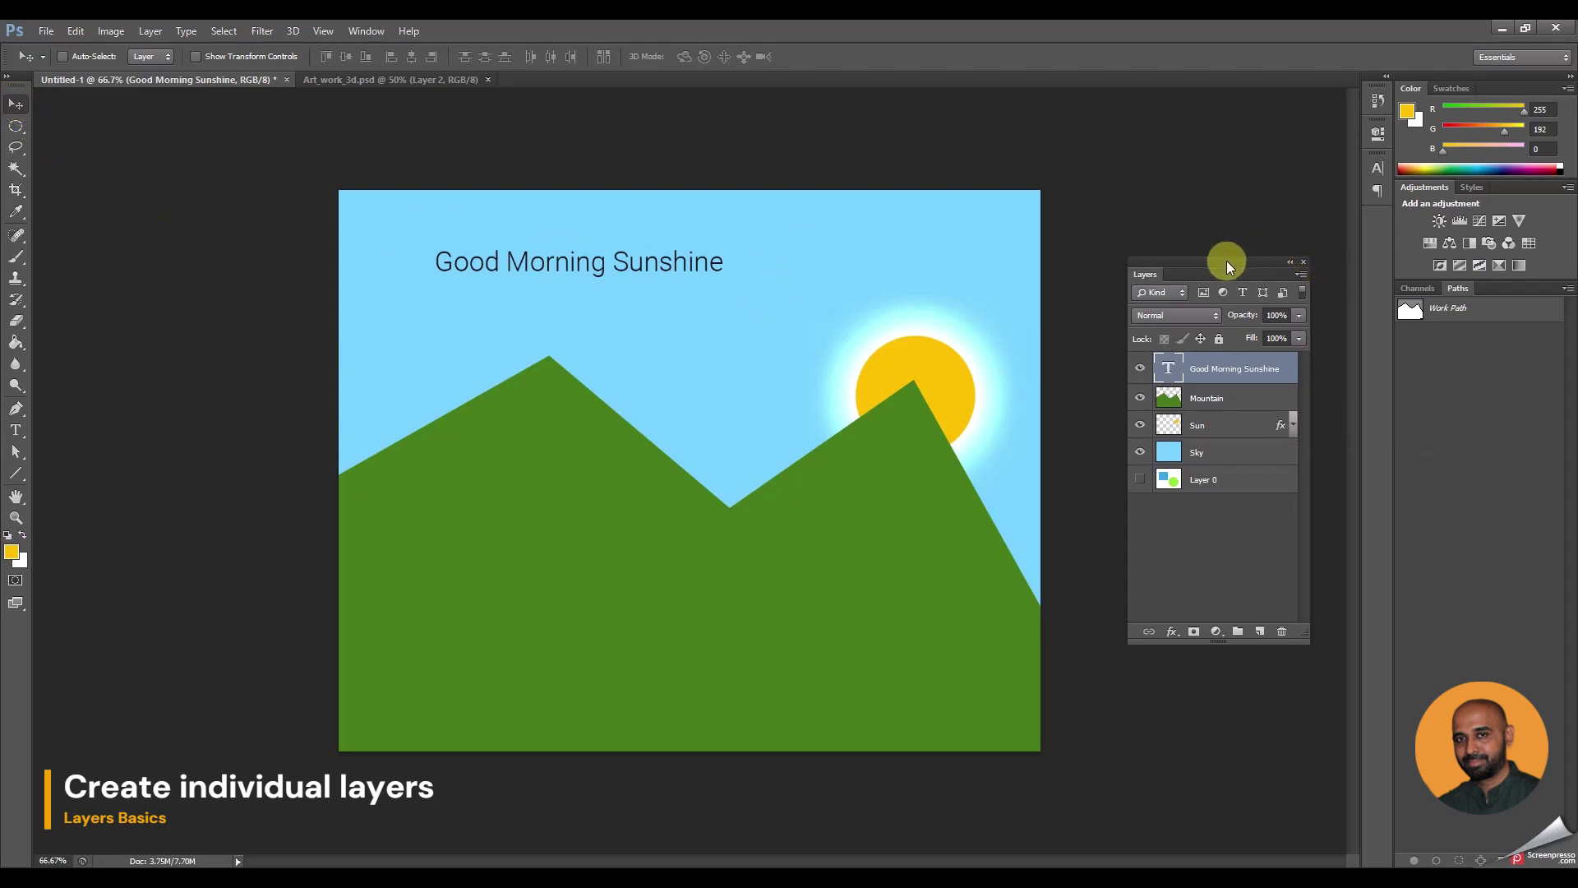
drag(1226, 260, 1226, 269)
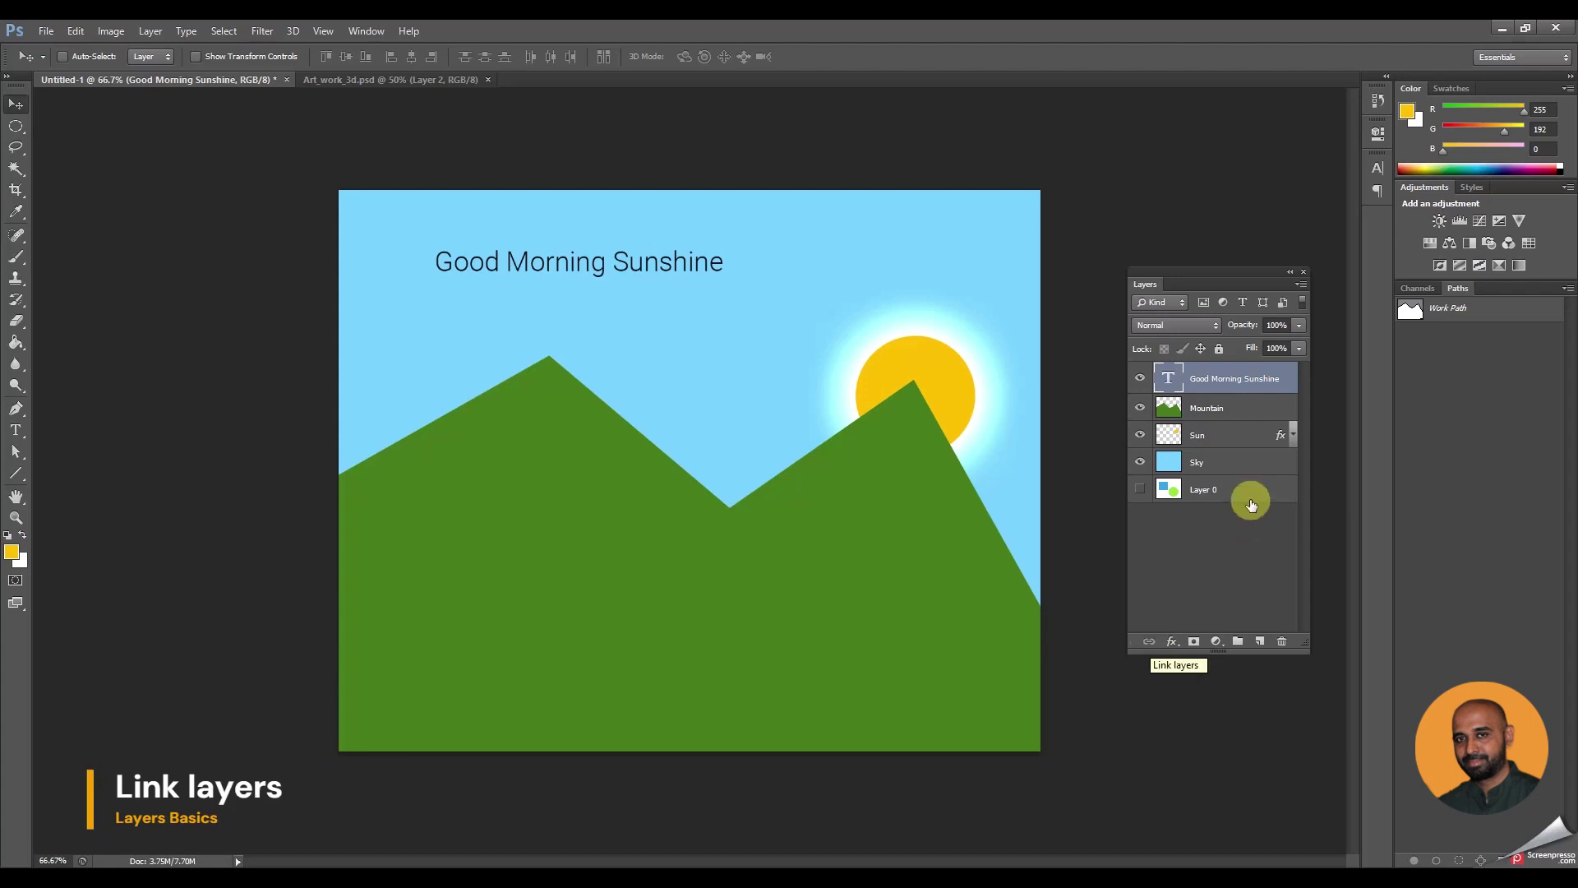
Try a slight move of the Mountain layer alone, undo it, and link the Mountain and Sun layers
click(1232, 411)
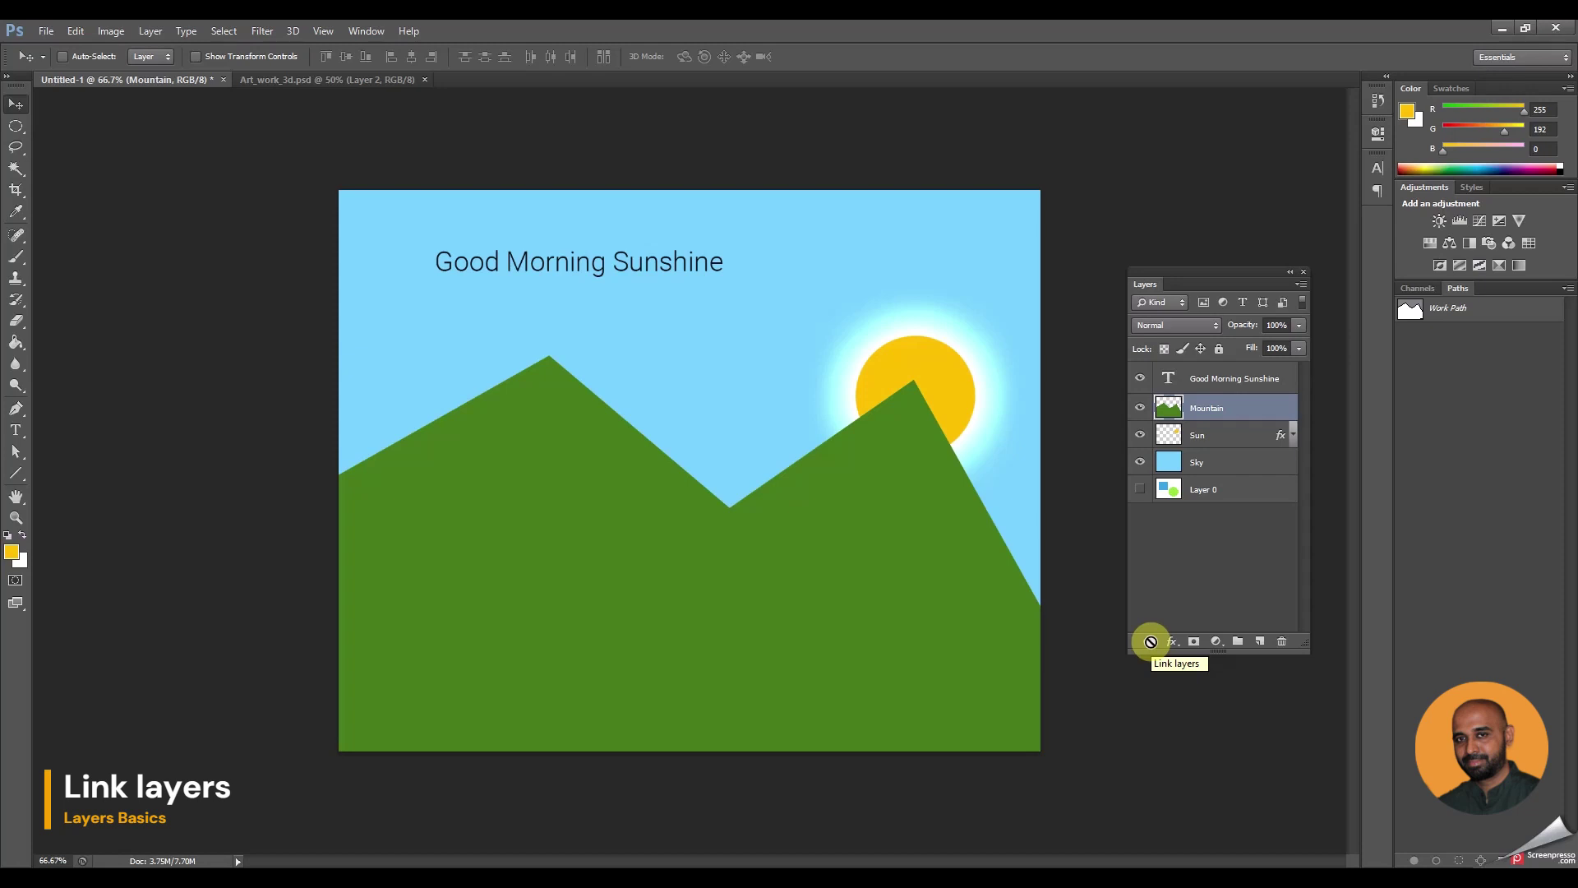
mouse_move(877, 500)
mouse_down()
mouse_move(559, 499)
mouse_move(1081, 521)
mouse_move(729, 528)
mouse_move(947, 510)
mouse_move(885, 516)
mouse_up()
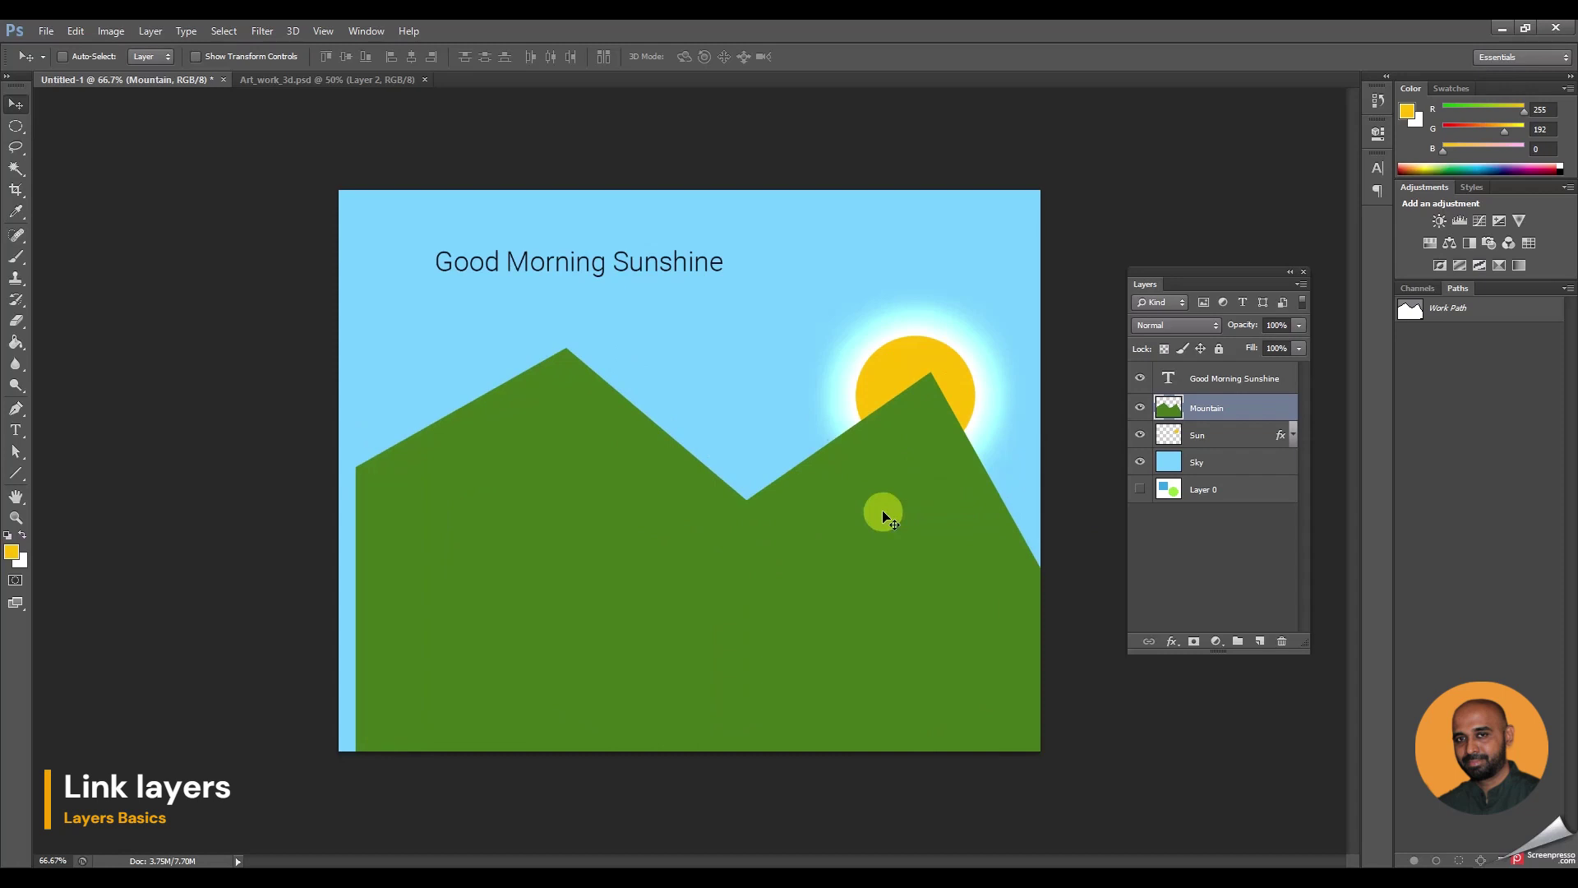
key(ctrl+z)
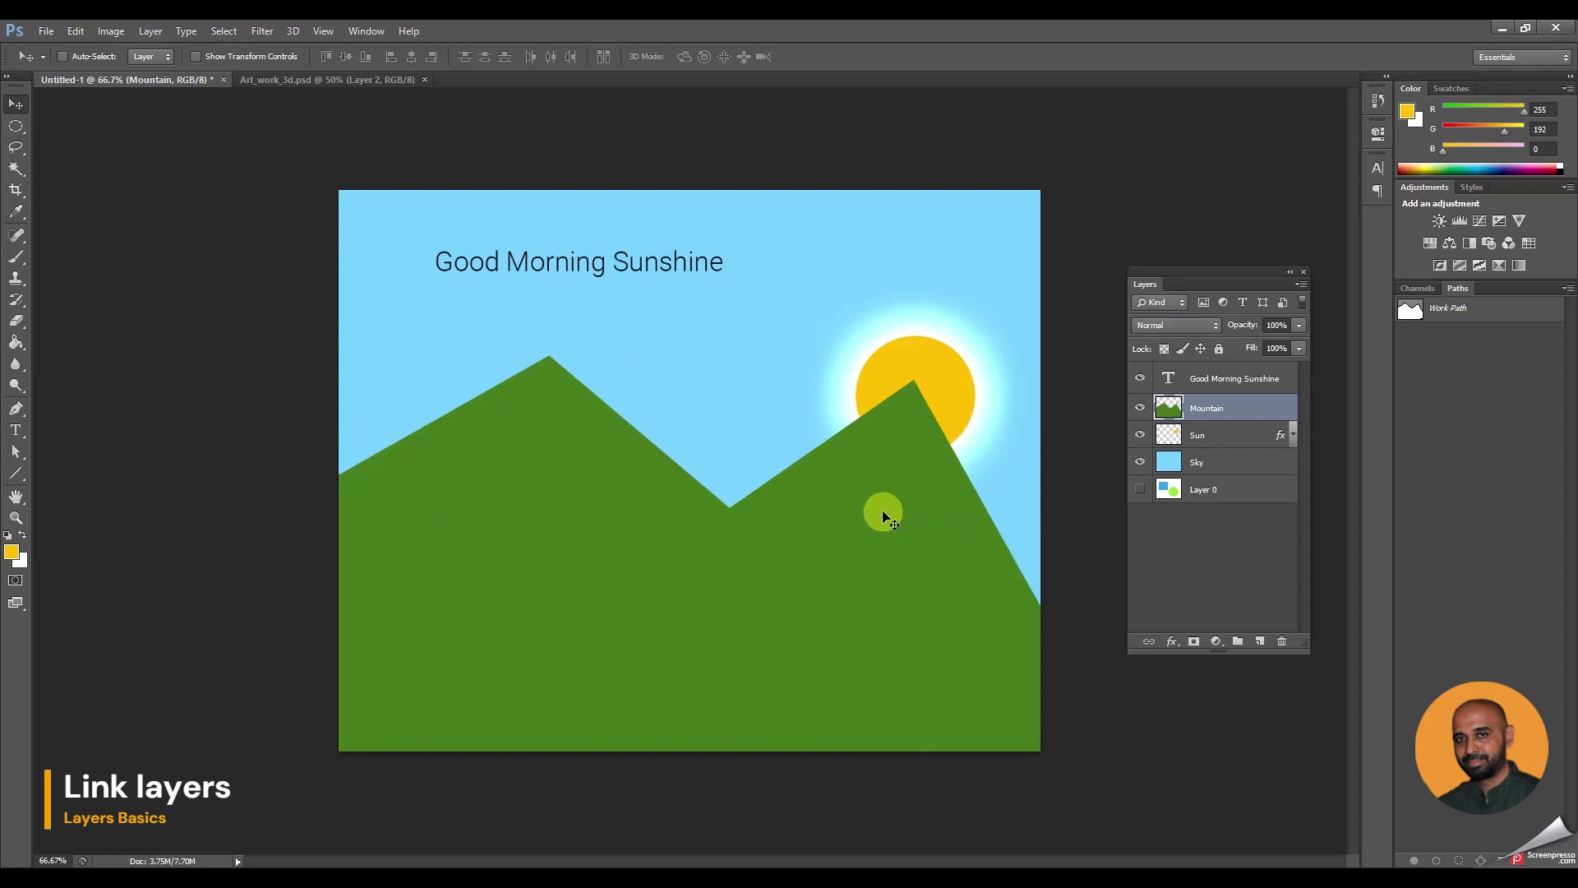
ctrl+click(1235, 439)
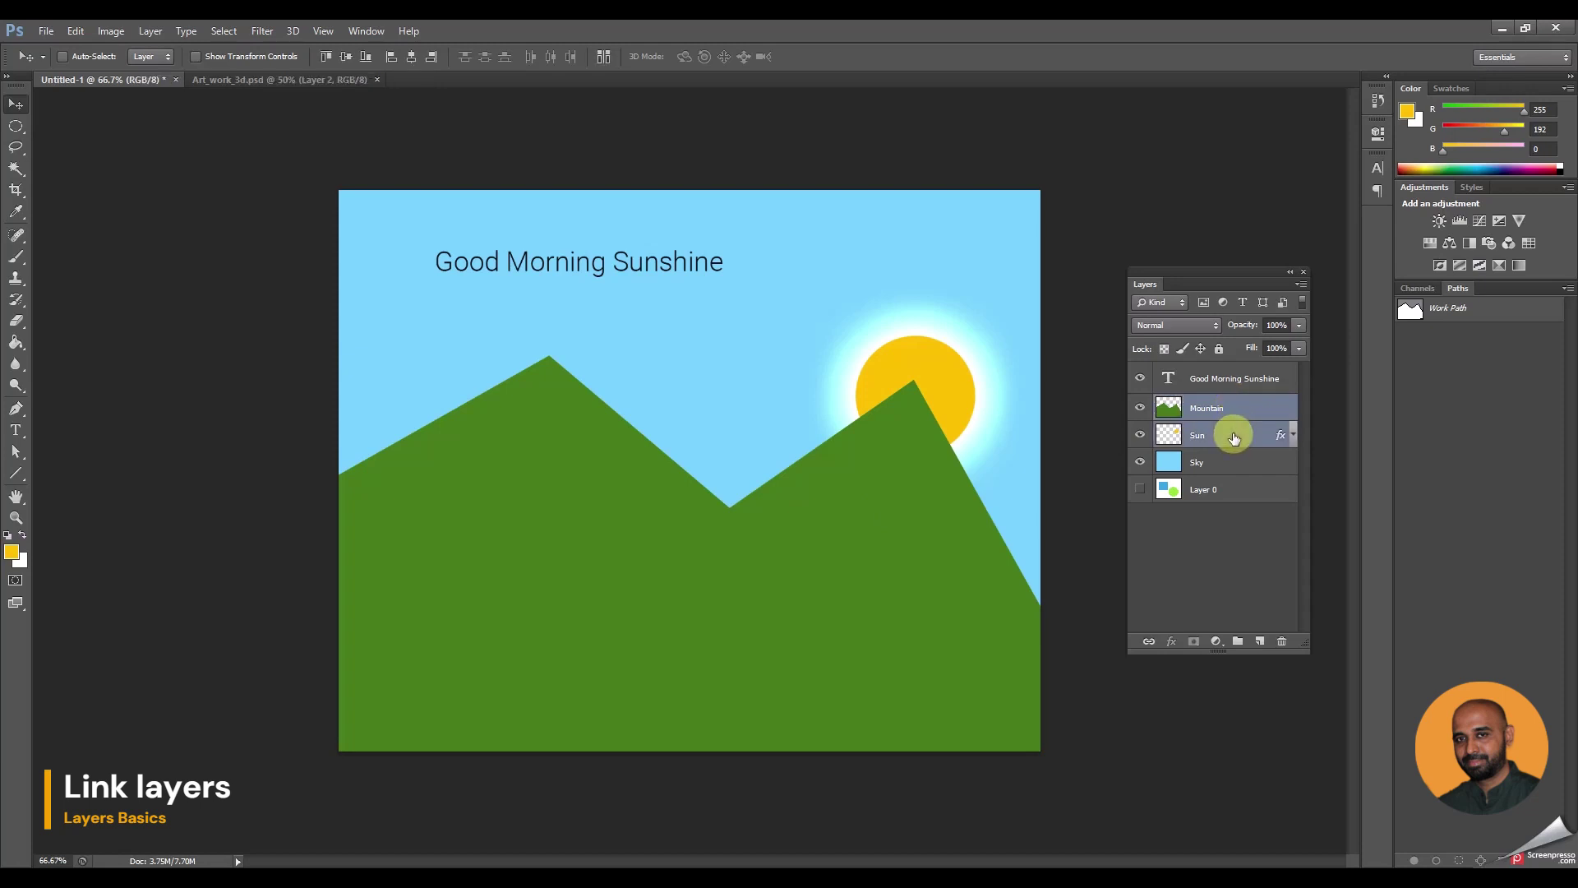
click(1148, 643)
Try moving the linked layers together with only the Sun layer selected, then undo the move
click(1197, 439)
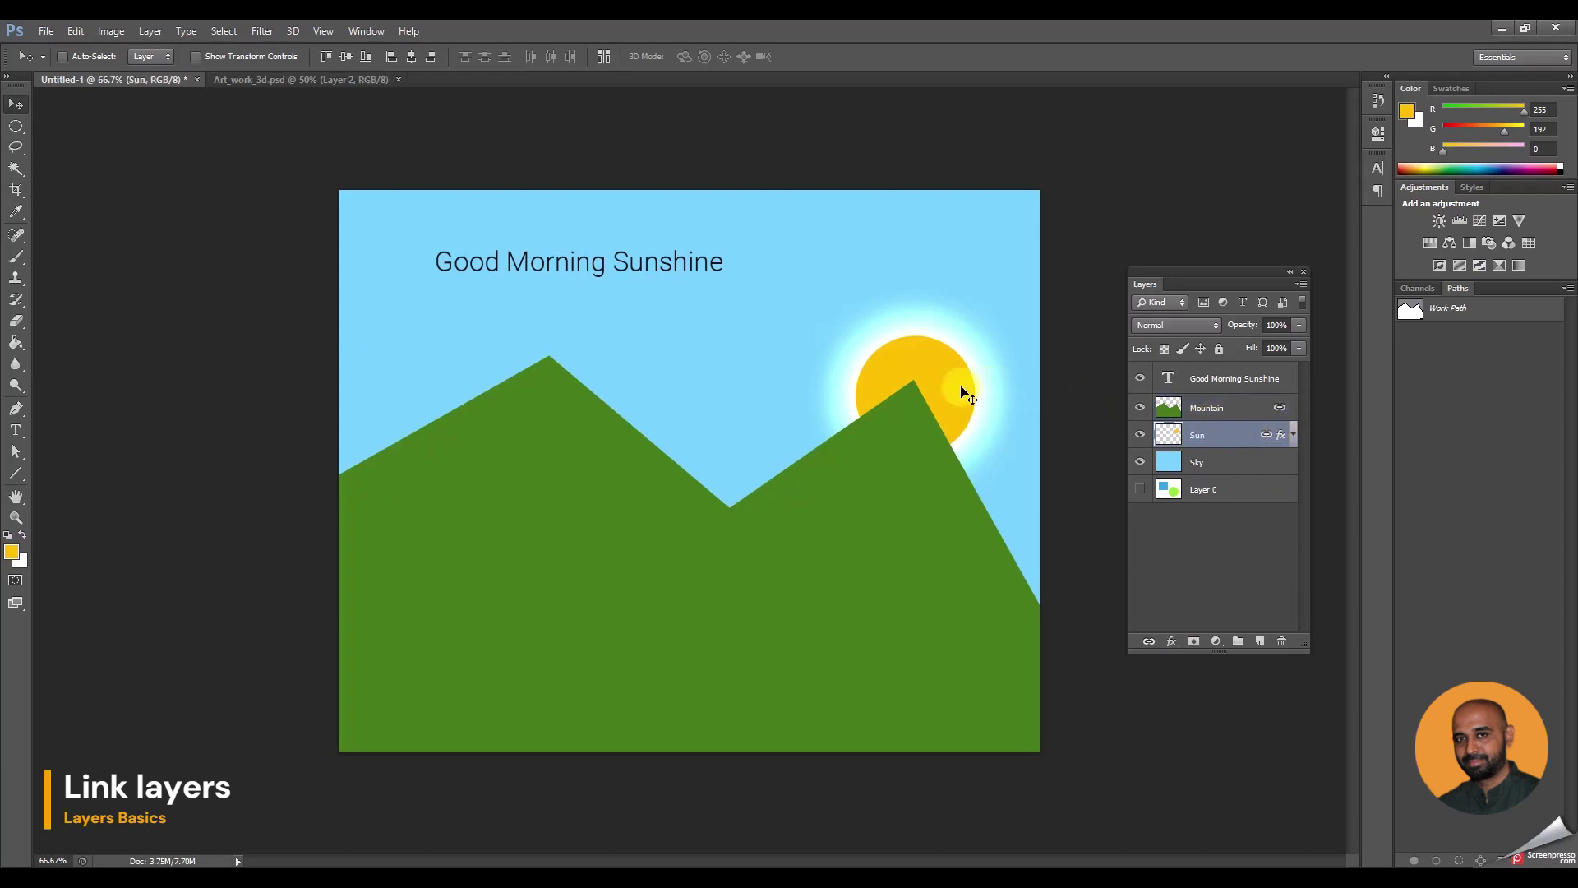
mouse_move(944, 394)
mouse_down()
mouse_move(712, 297)
mouse_move(708, 357)
mouse_move(1024, 391)
mouse_move(937, 485)
mouse_move(951, 573)
mouse_move(937, 372)
mouse_up()
key(ctrl+z)
Select the text and Mountain layers in turn, open the Mountain layer's Blending Options for a look, and close the dialog without changes
click(1234, 413)
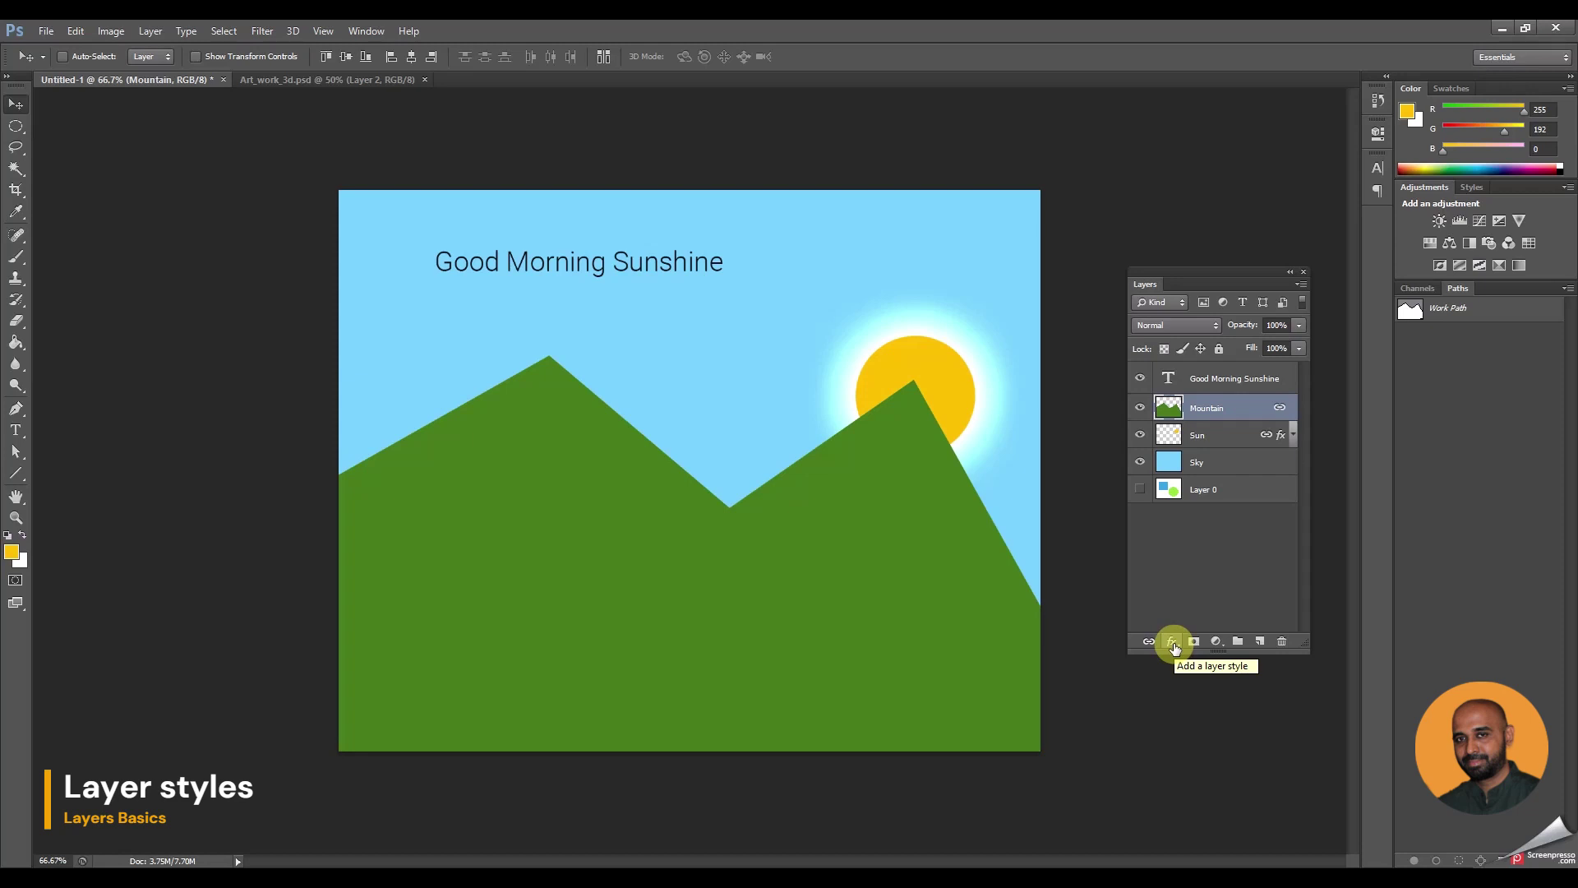
click(1232, 379)
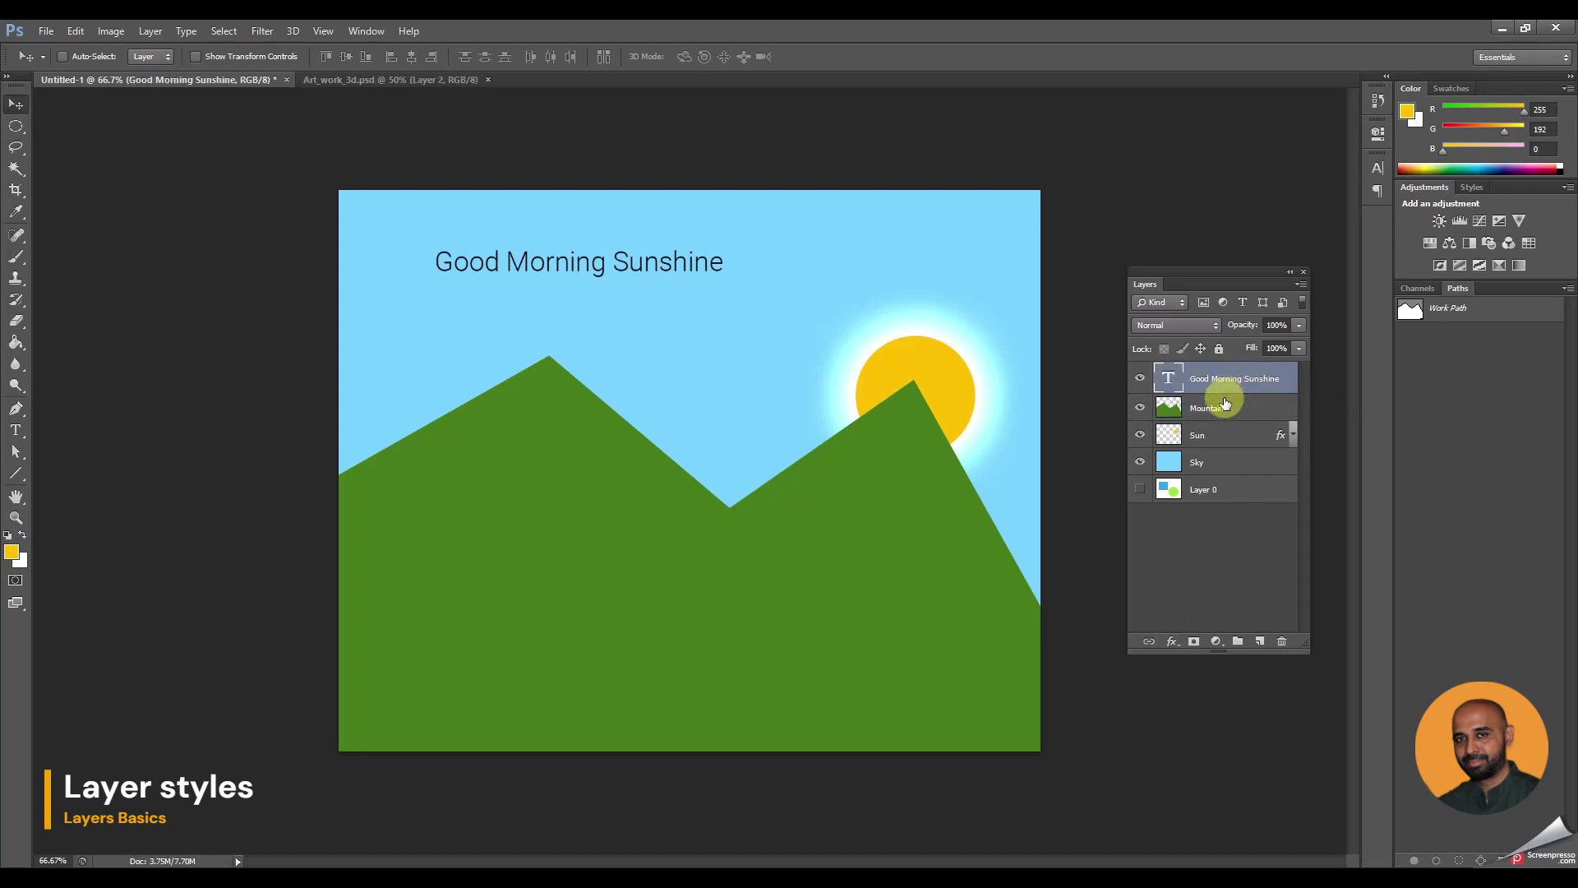
click(1224, 402)
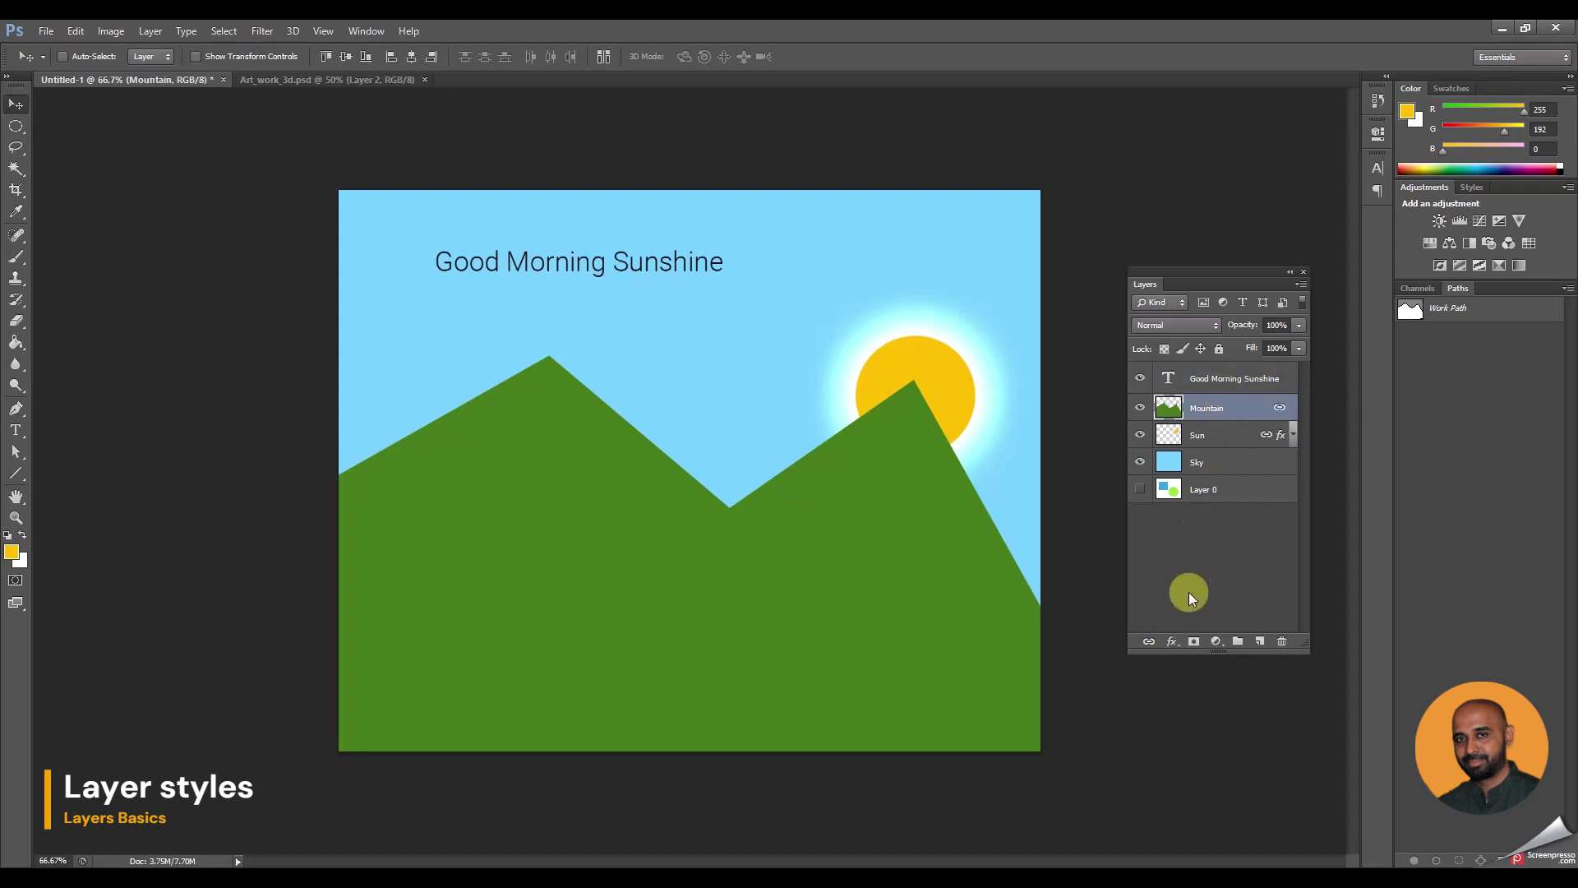
click(1173, 642)
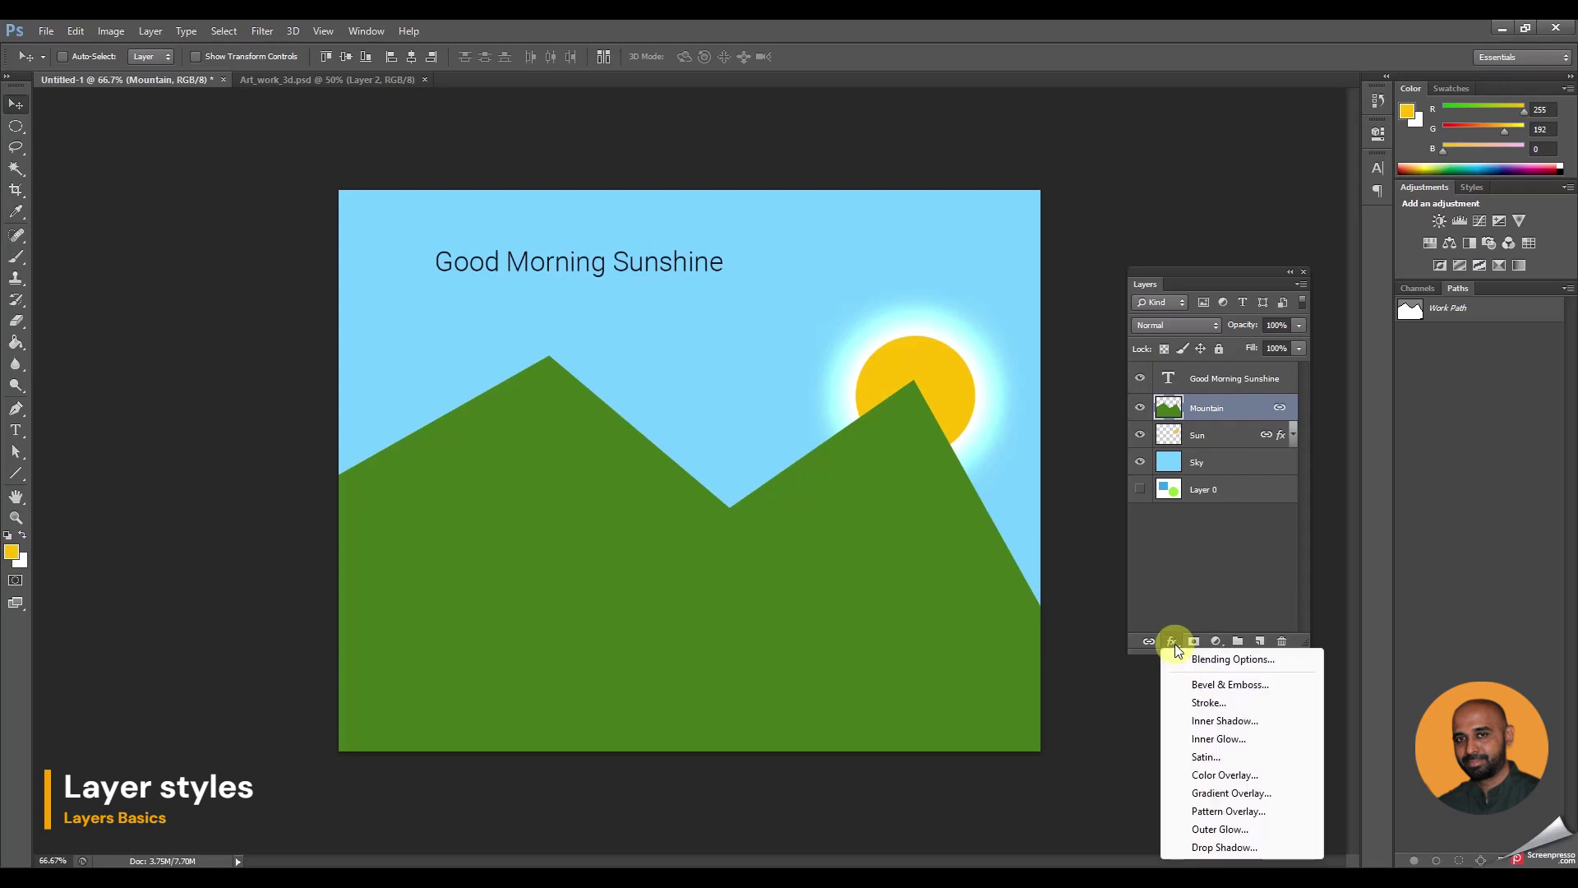
click(1257, 661)
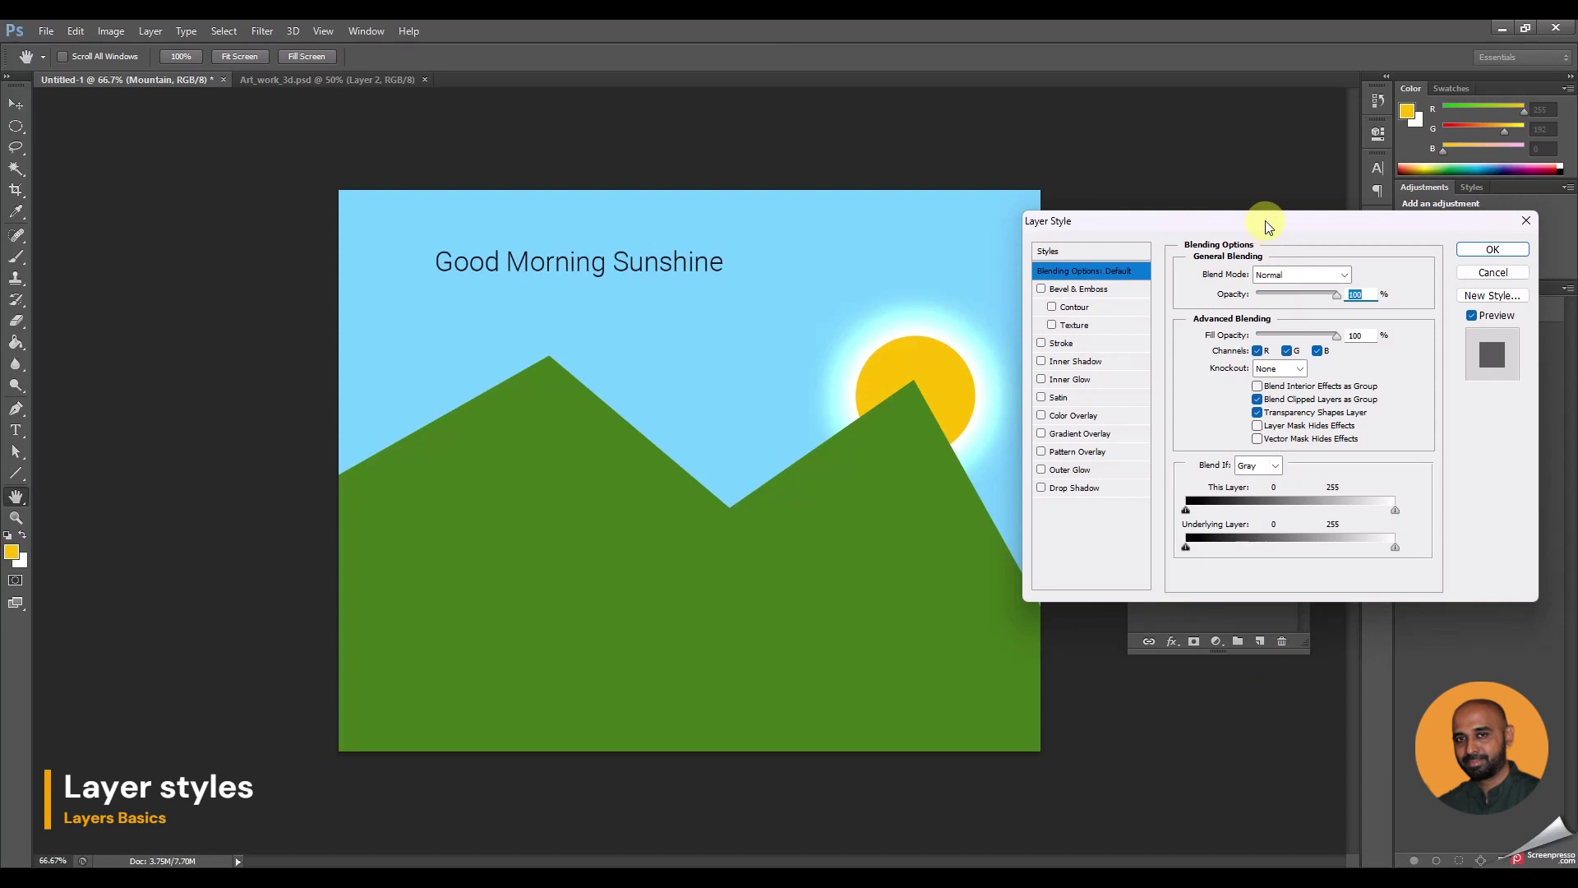
drag(1266, 235, 924, 388)
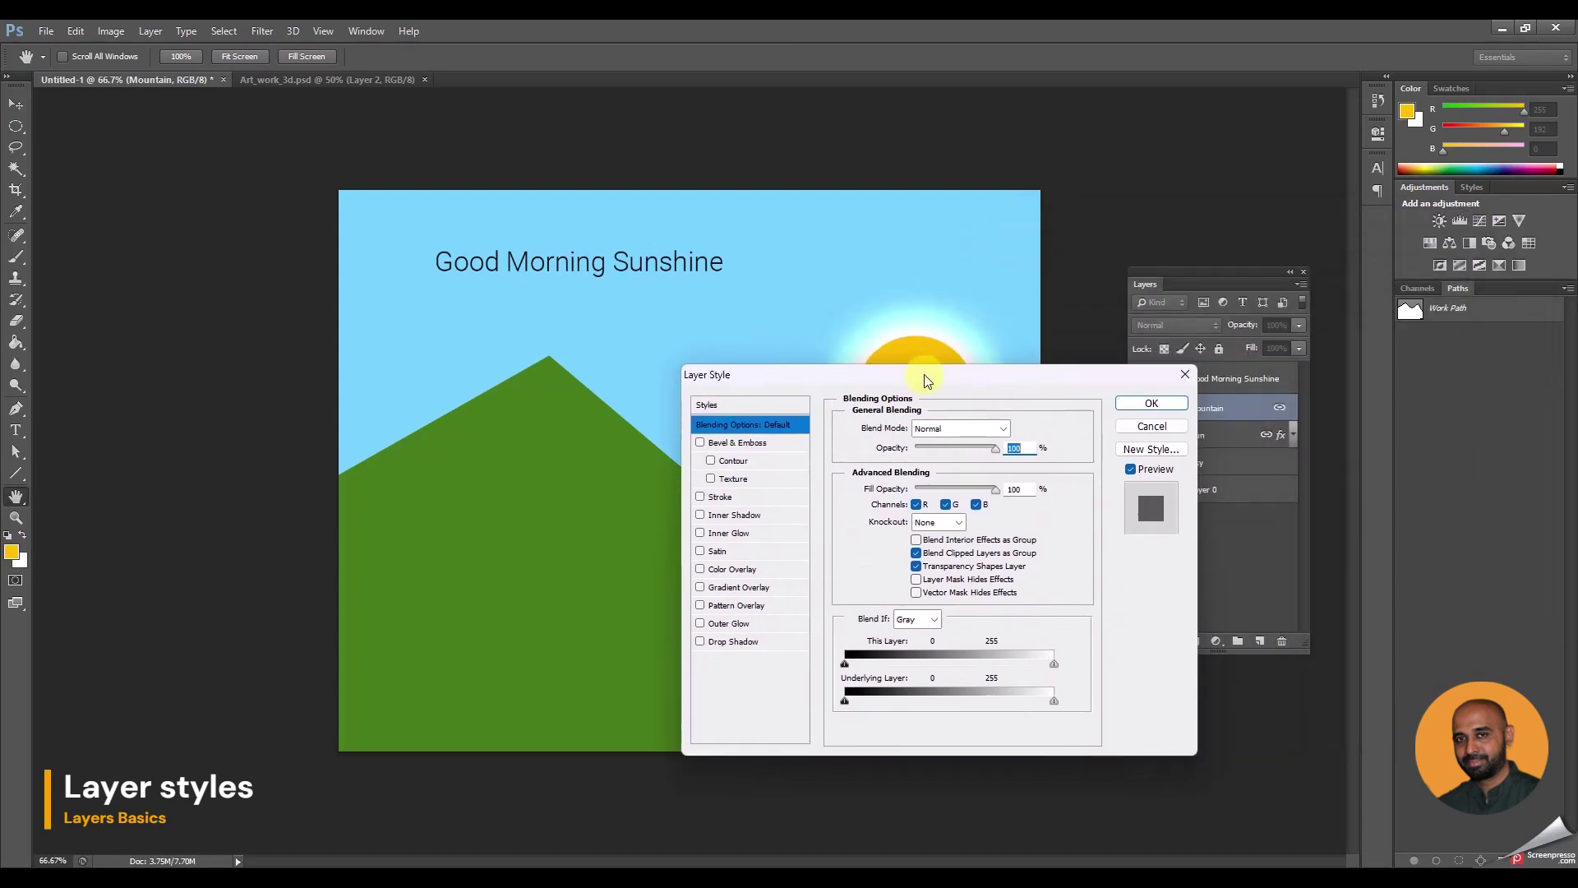
click(1185, 374)
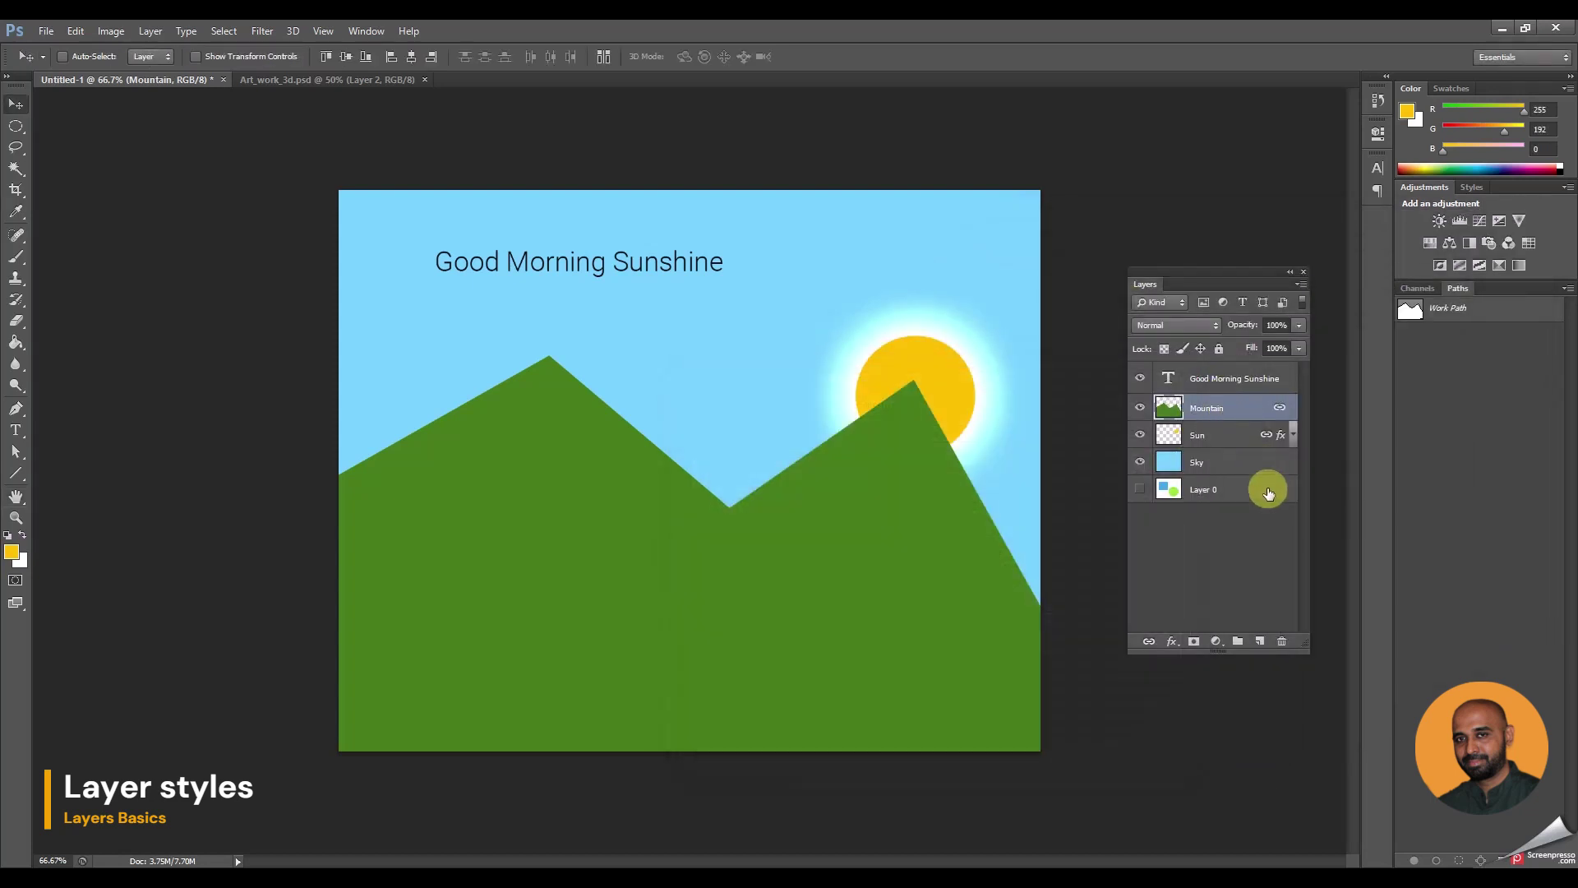
Reopen the Mountain layer's Layer Style settings directly from the layer, and dismiss them without changes
double_click(1240, 412)
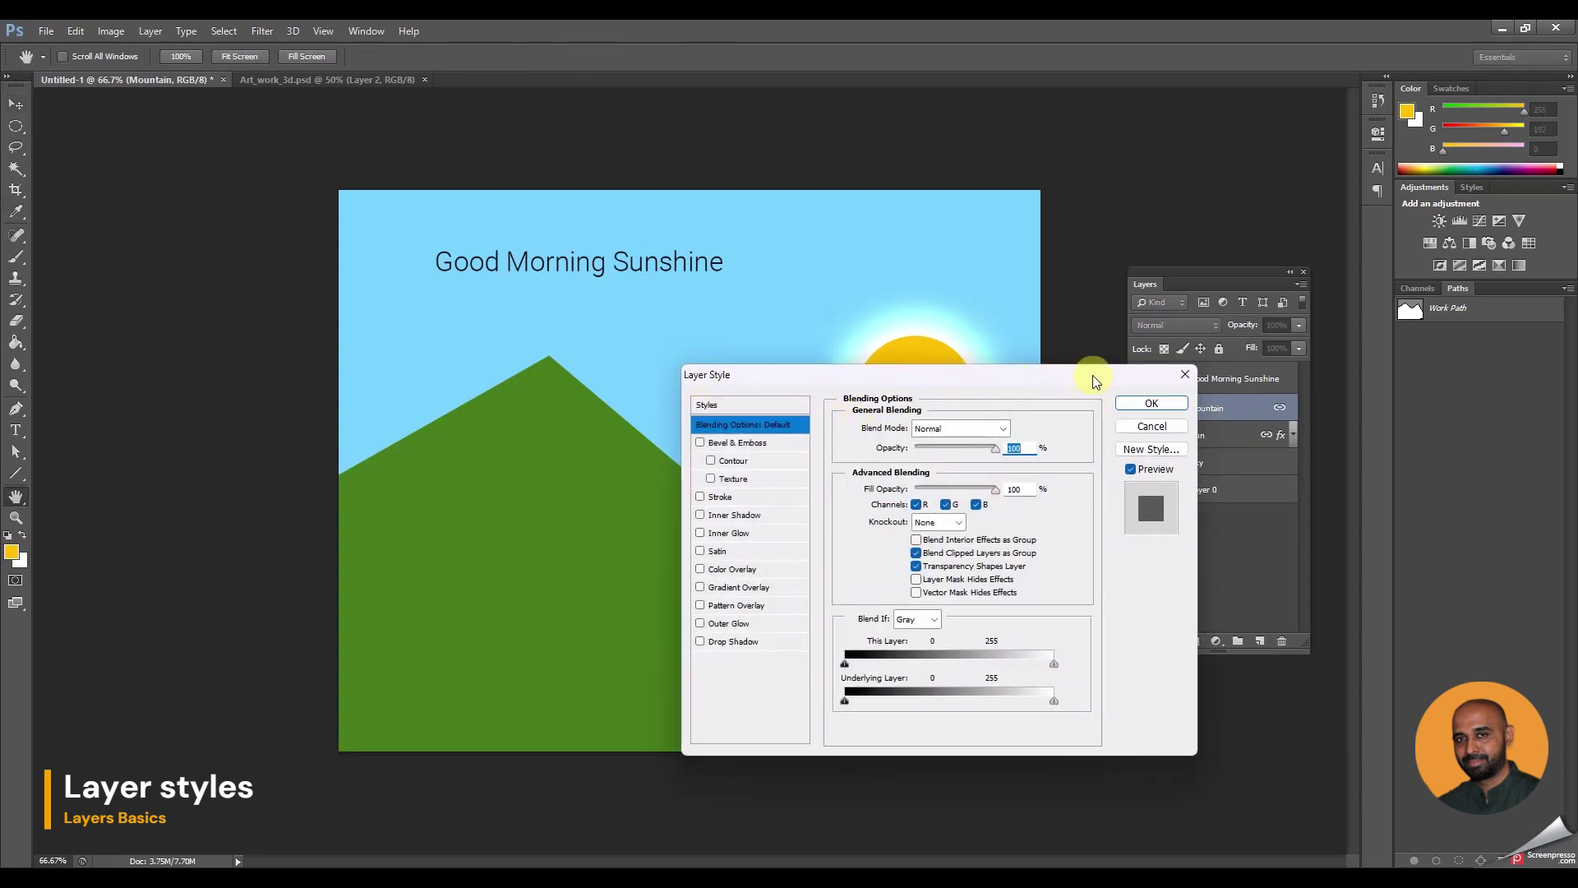
drag(1101, 382, 1055, 385)
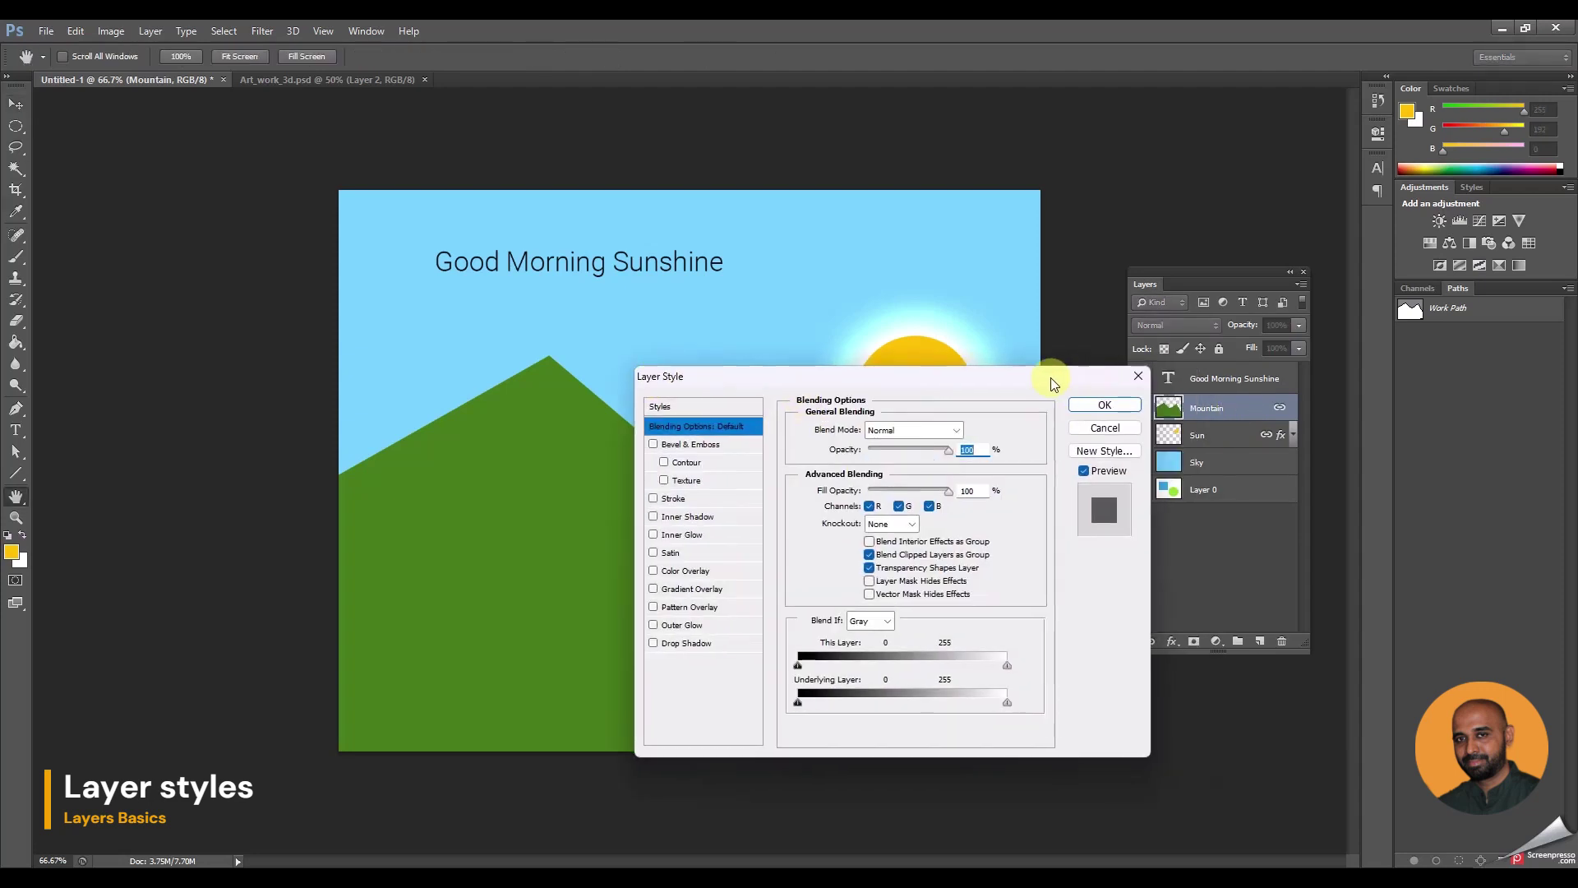
click(1139, 376)
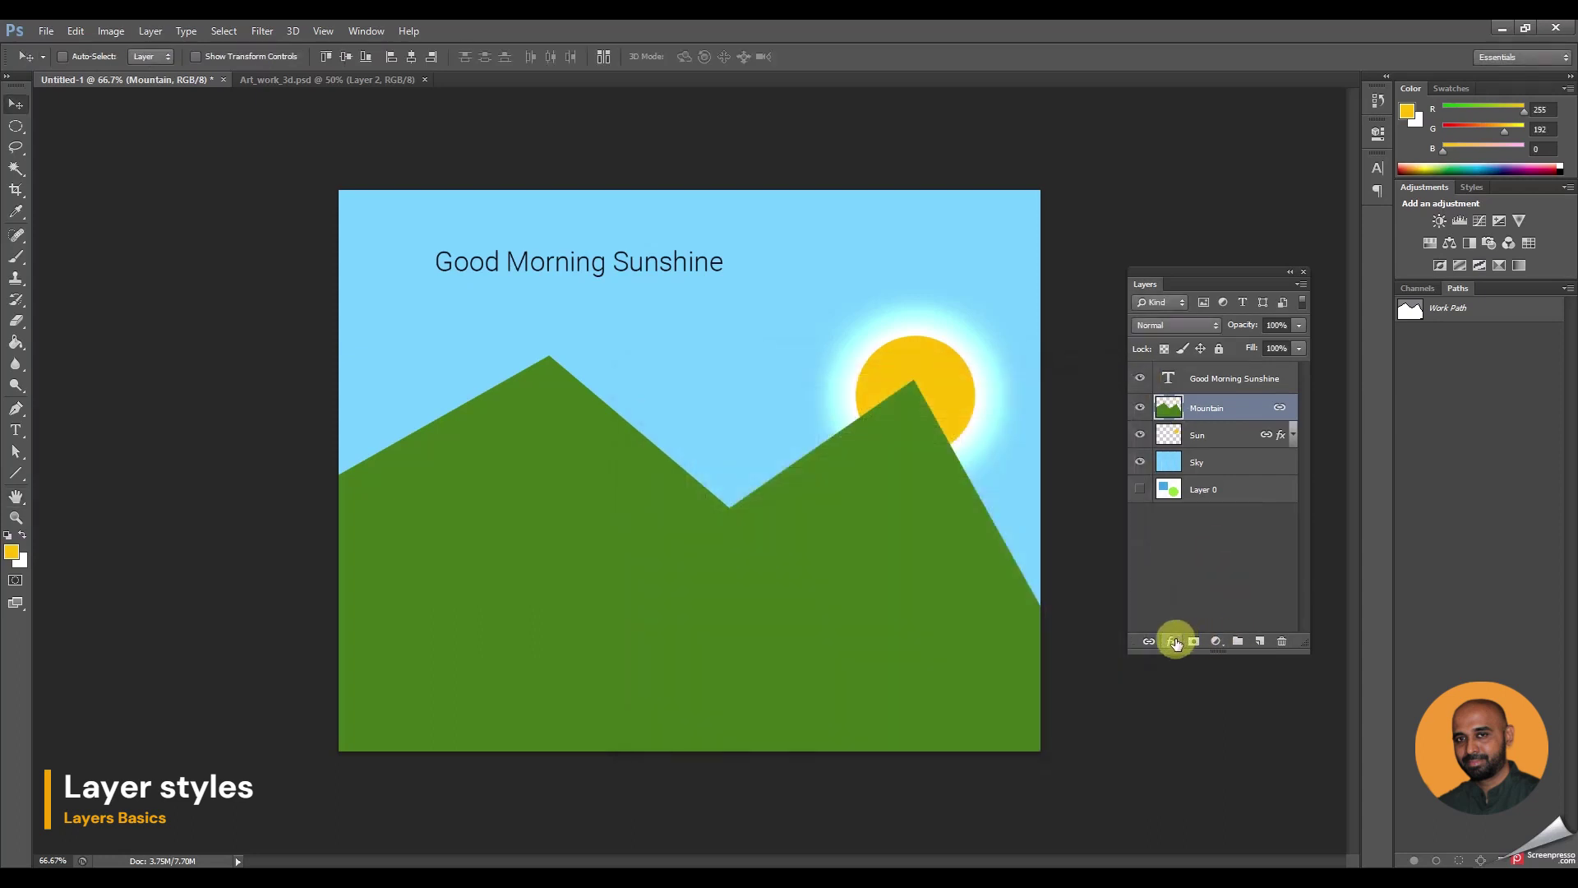
Examine the style effects and blending settings available for the Mountain layer beside the artwork, and cancel
click(1172, 642)
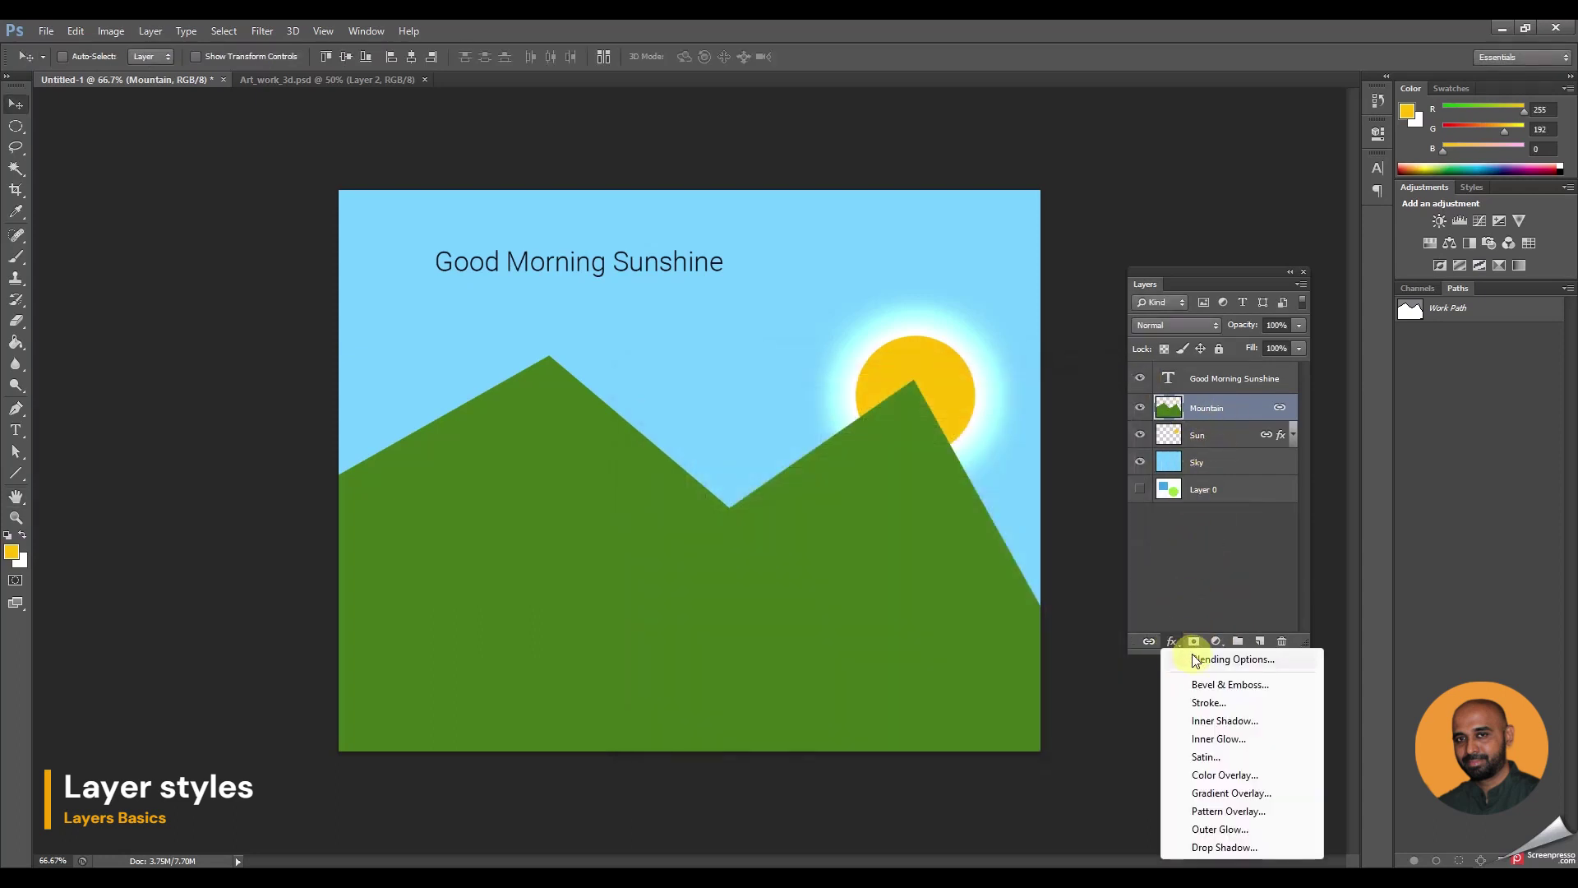
click(1220, 661)
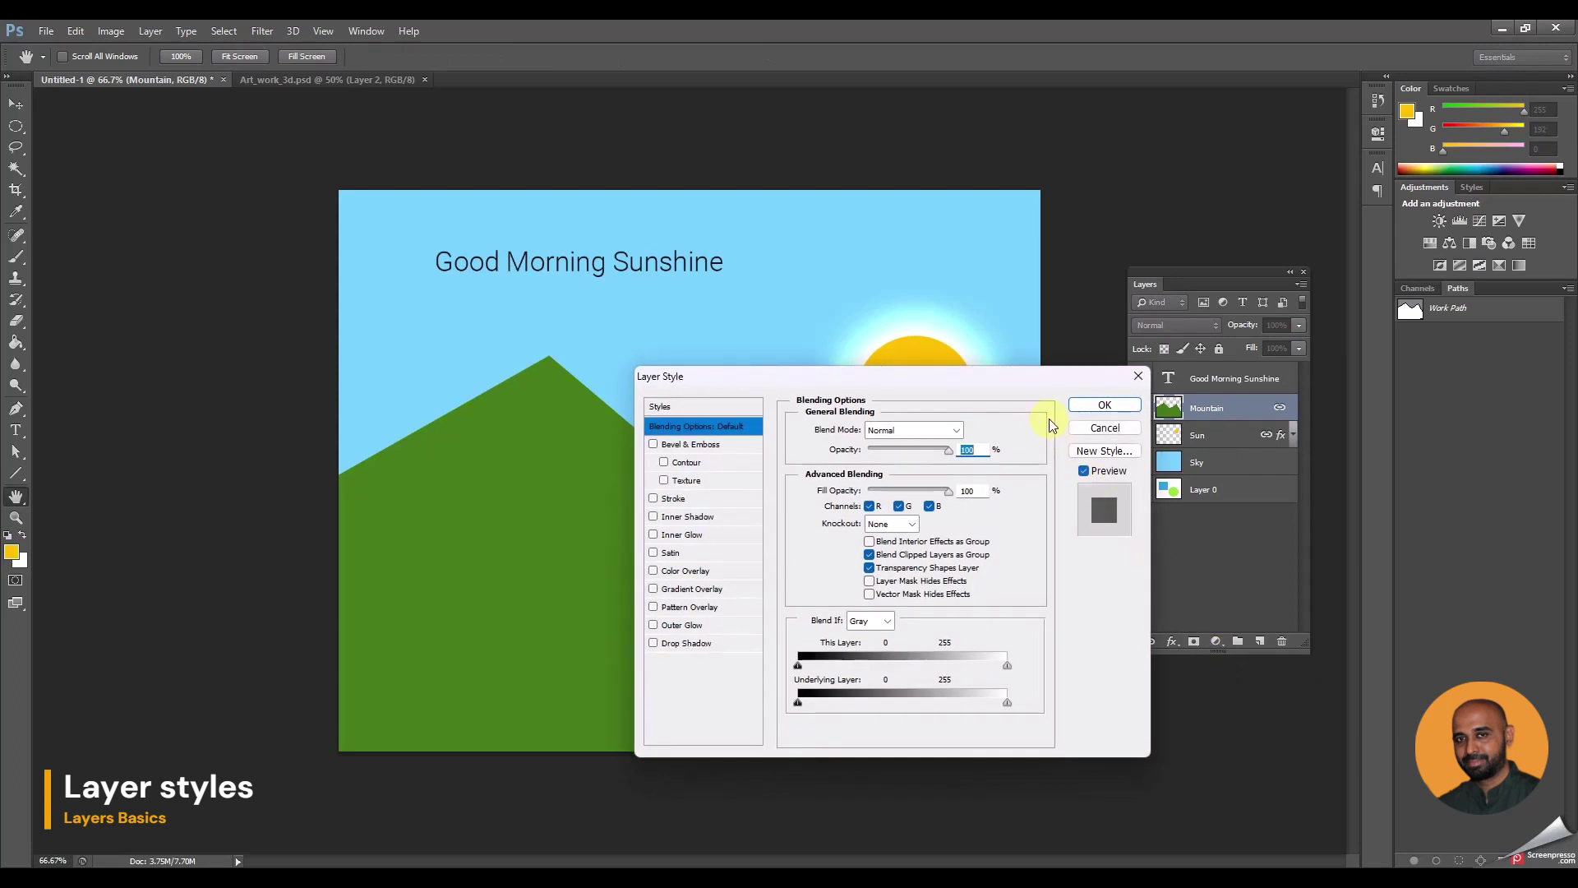
drag(1022, 379, 1401, 495)
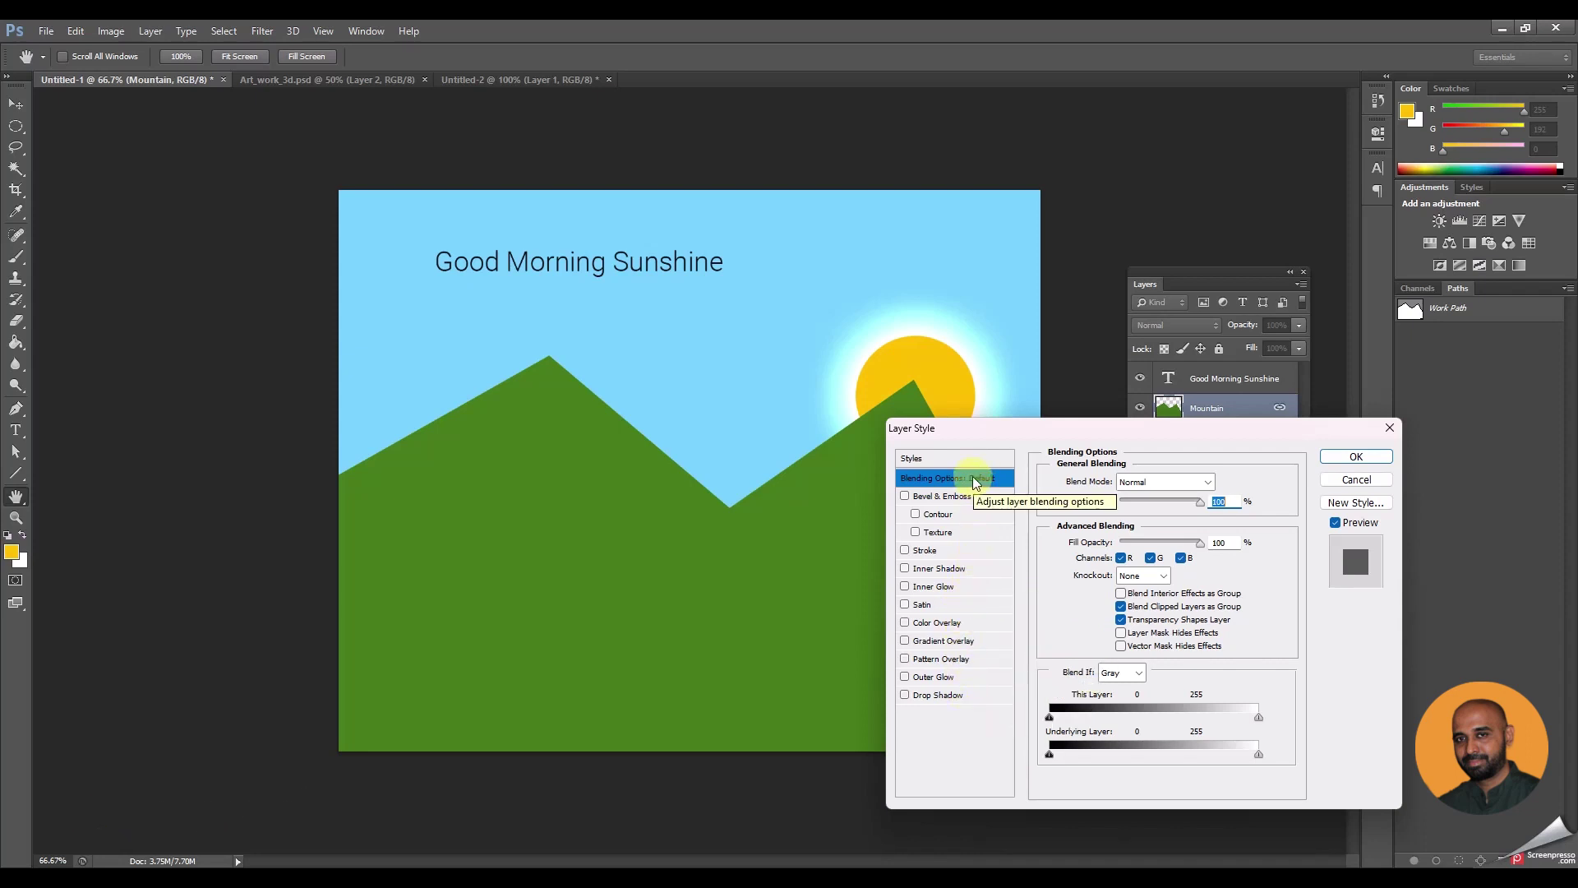
click(1358, 483)
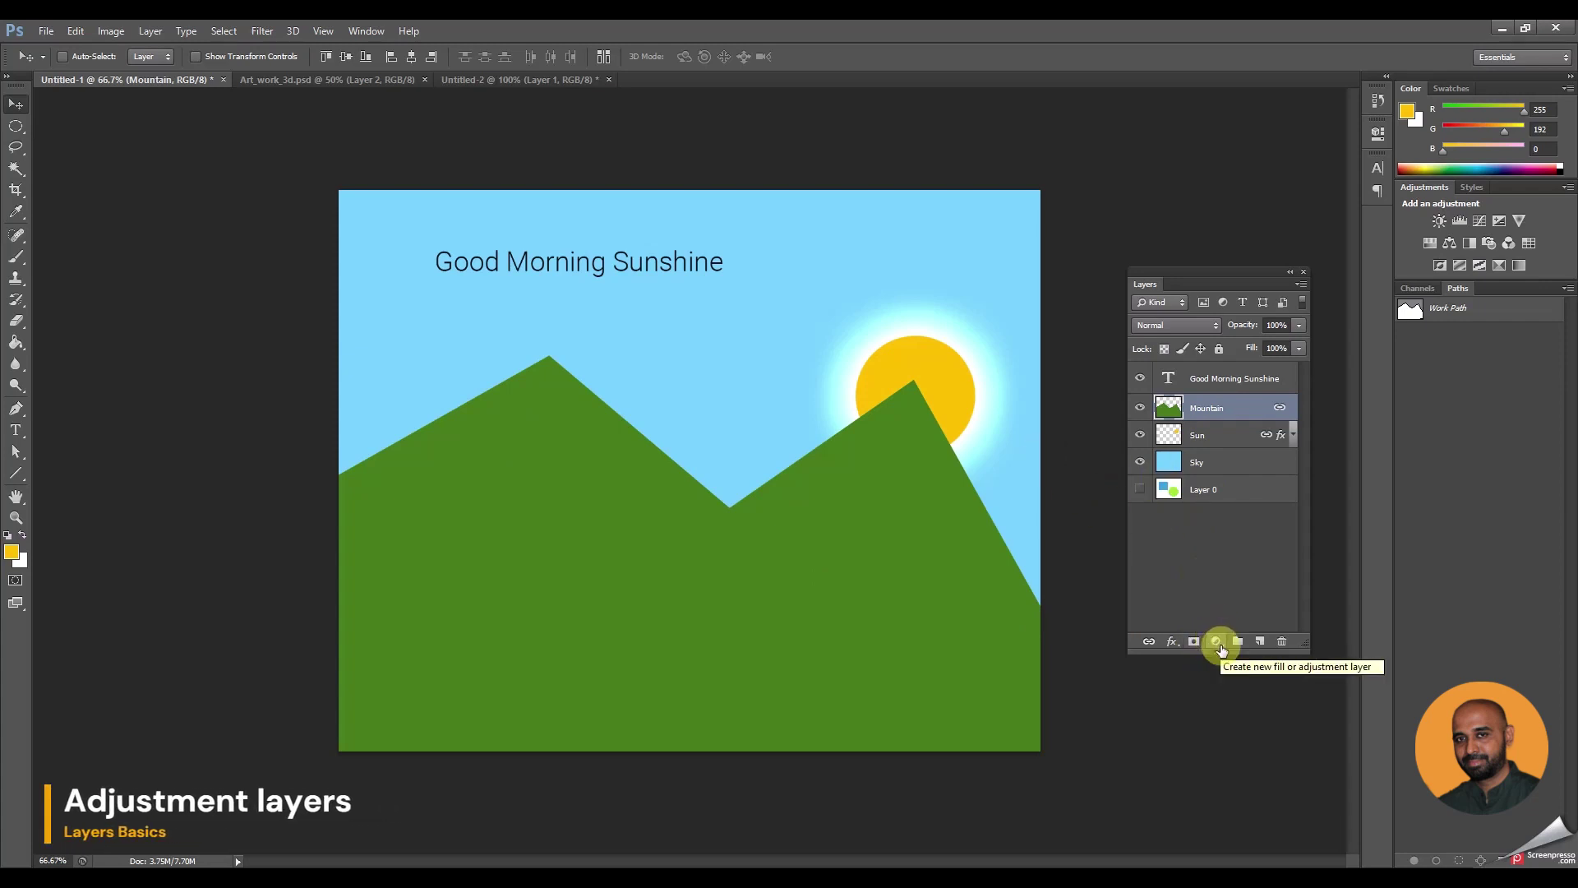
Look through the available fill and adjustment layer types without choosing any
click(1215, 641)
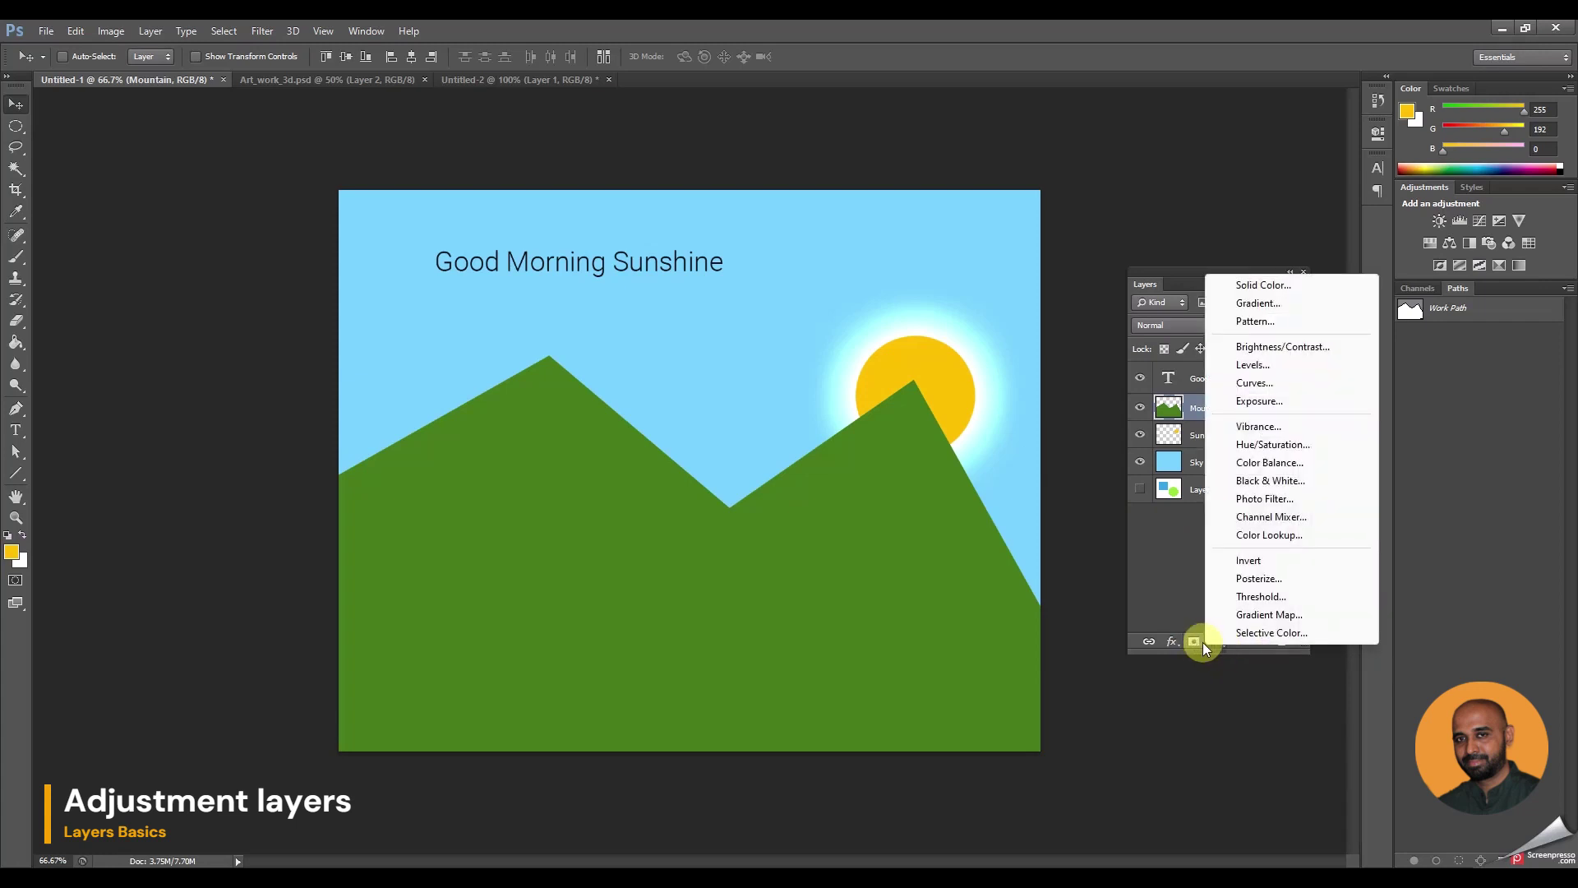
click(1210, 644)
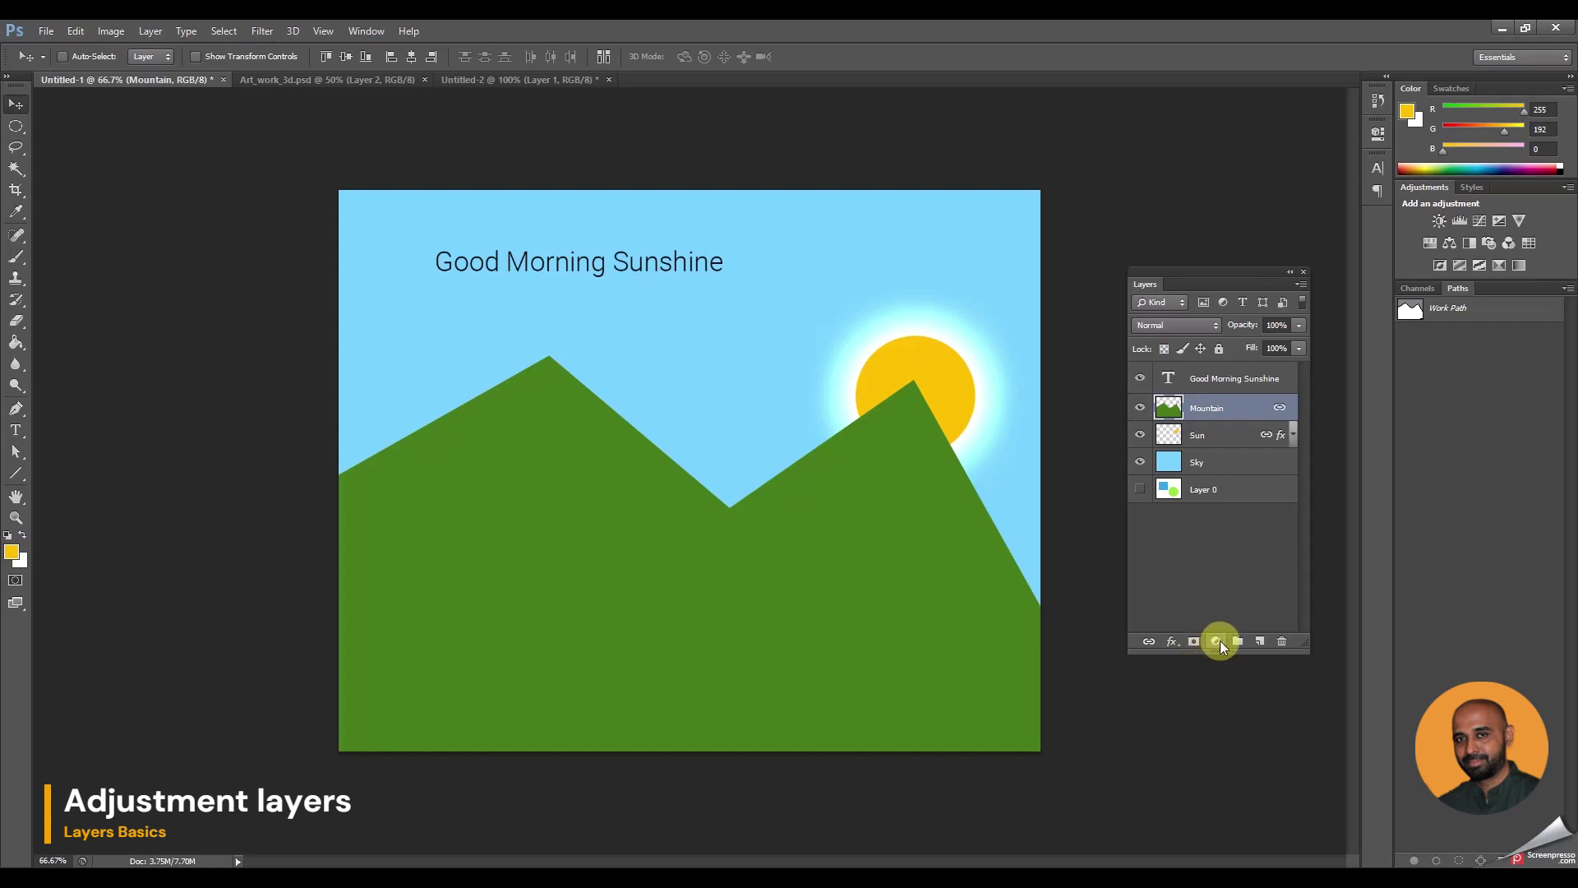
click(1216, 641)
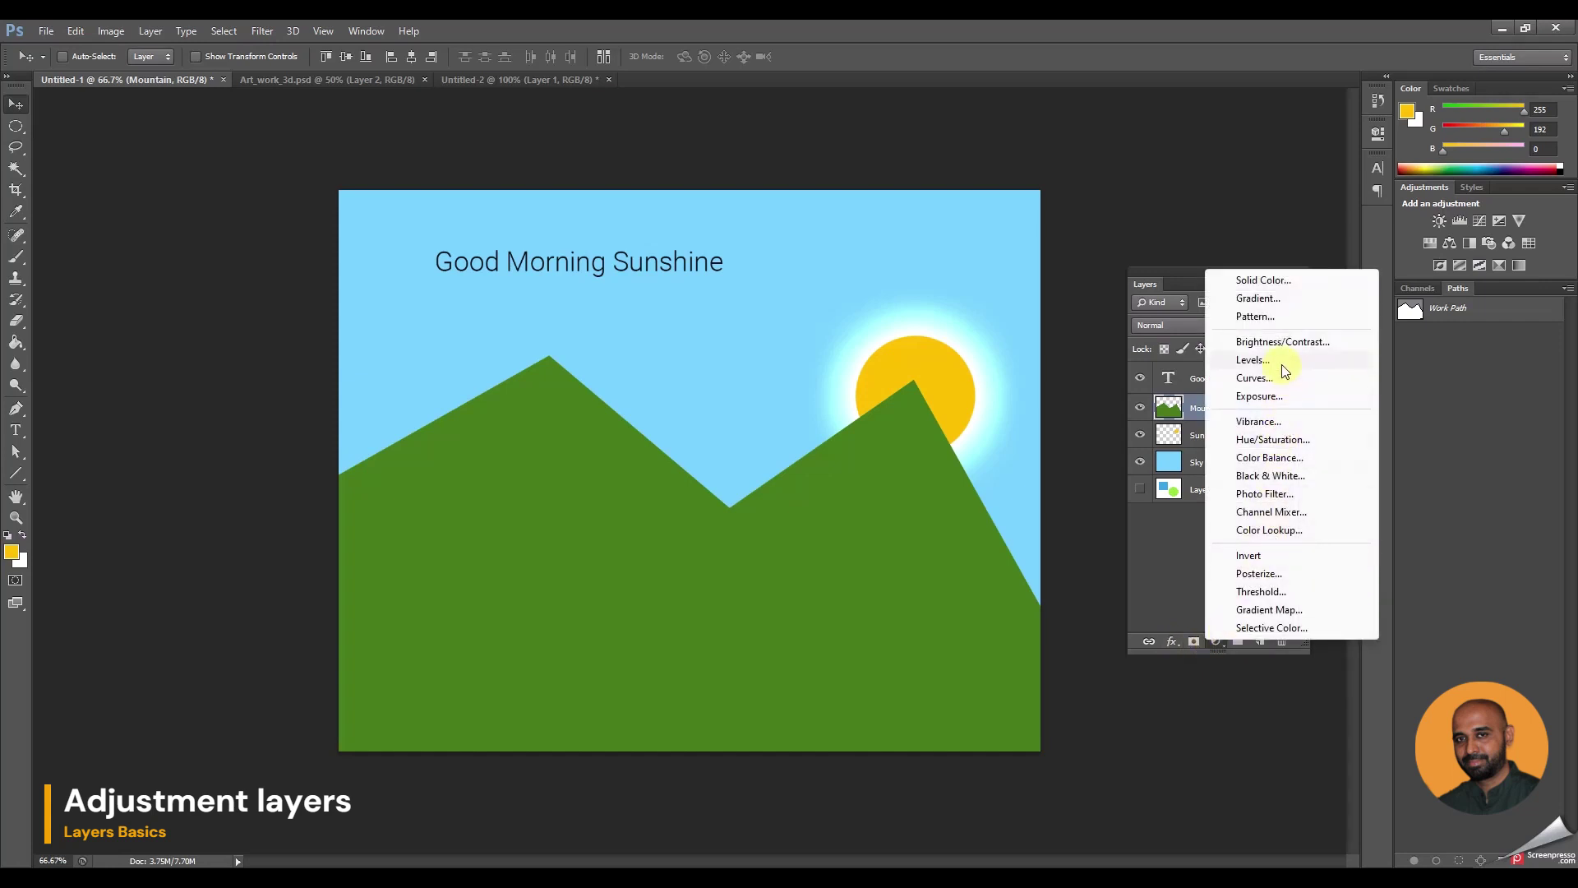
click(1227, 653)
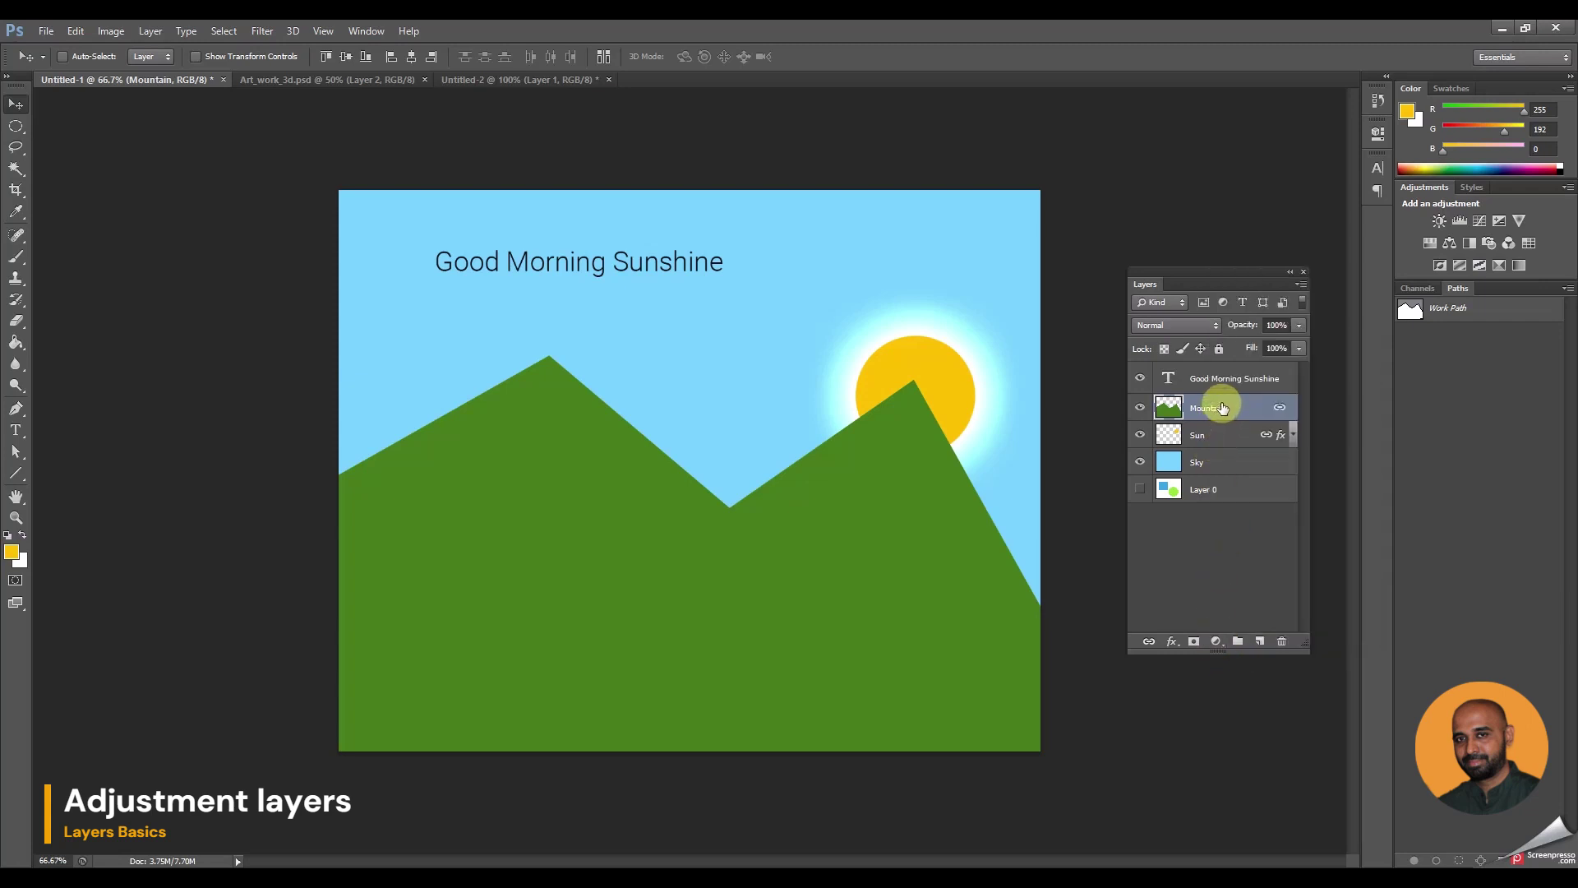
Add a Brightness/Contrast adjustment layer above the Mountain layer, try out its brightness setting, and close its properties
click(1223, 642)
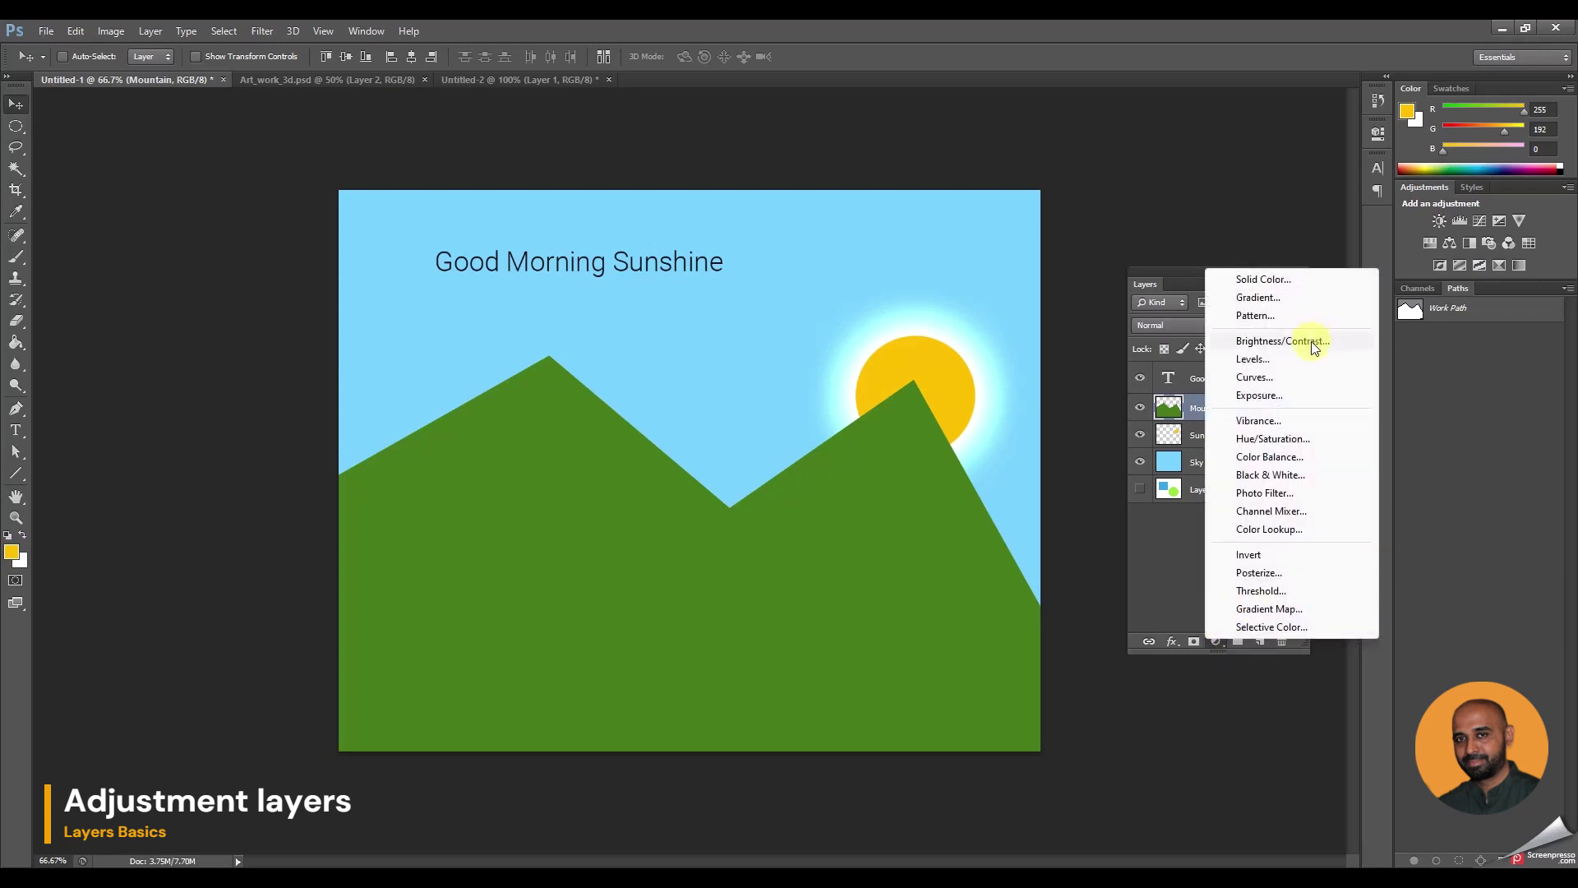
click(1309, 342)
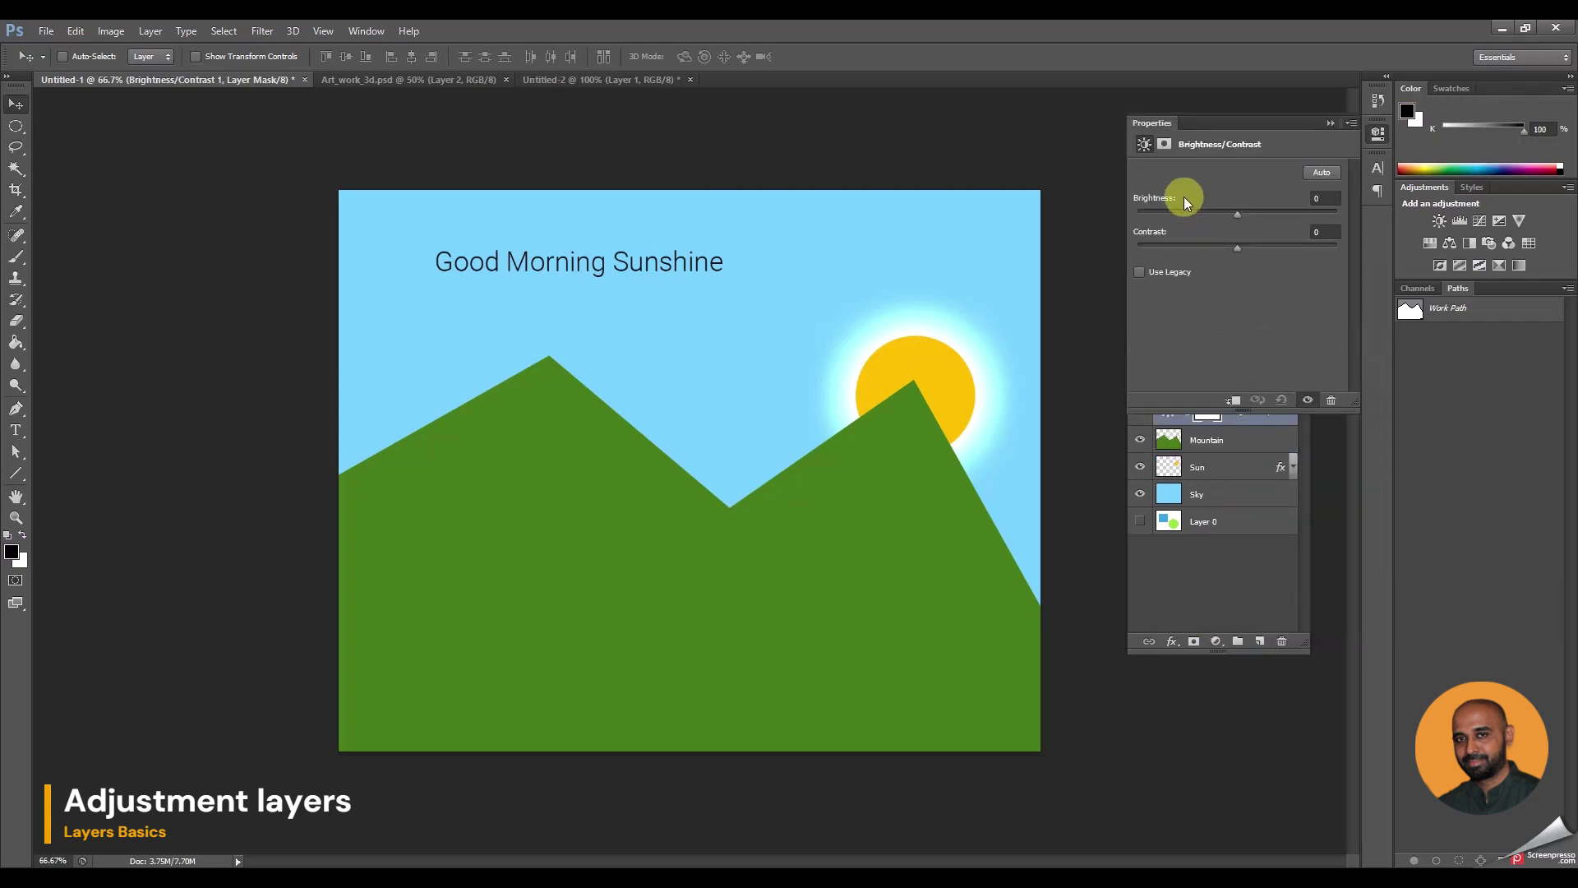
drag(1215, 118, 1372, 579)
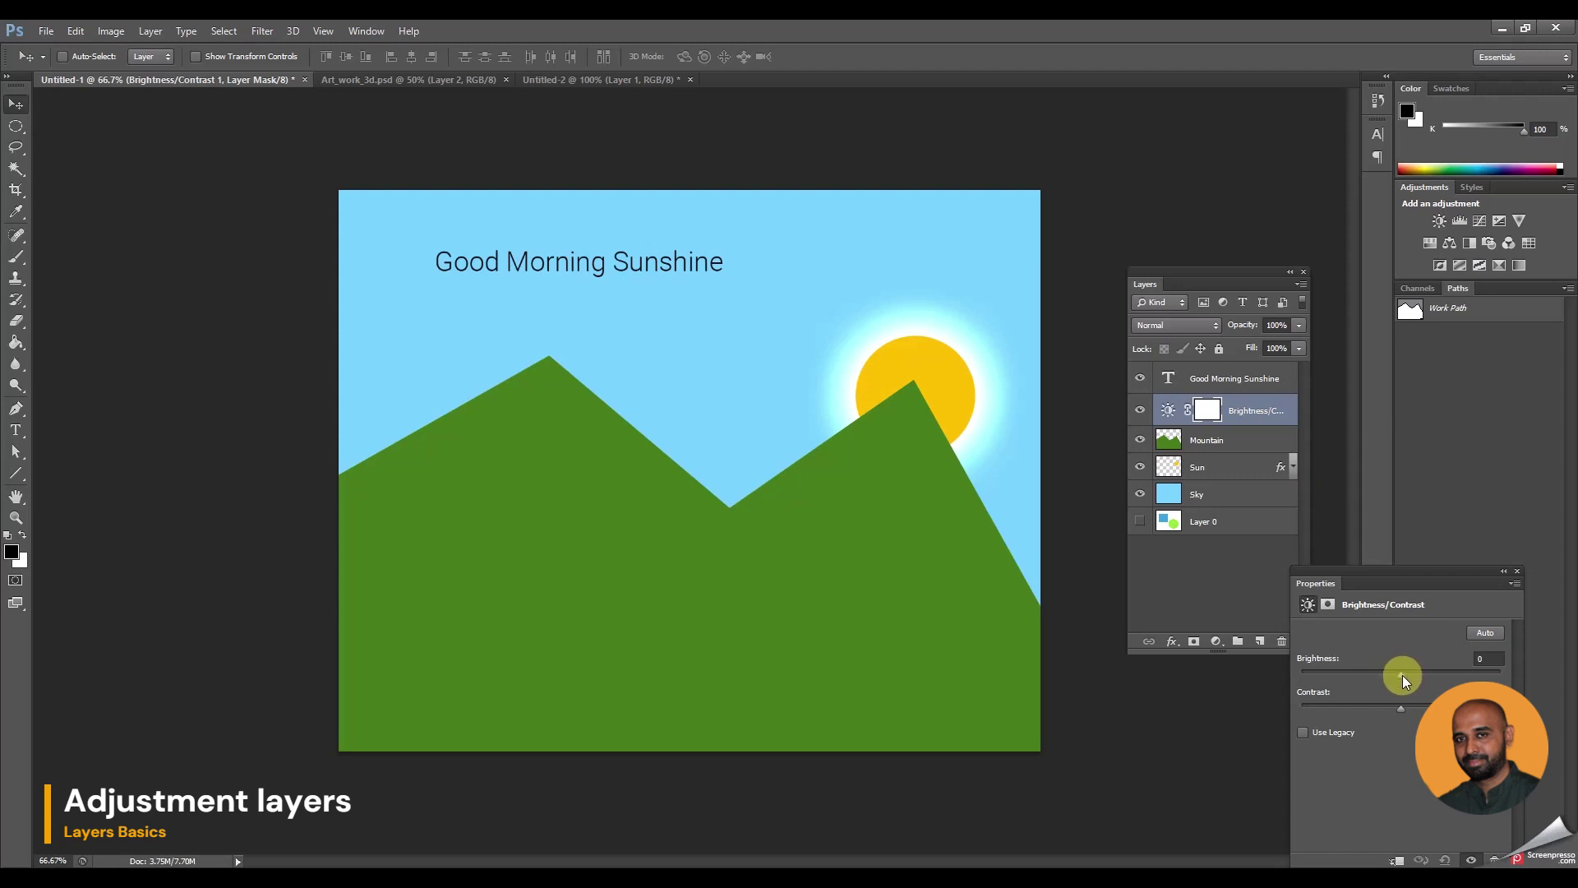
mouse_move(1412, 674)
mouse_down()
mouse_move(1502, 673)
mouse_move(1407, 671)
mouse_move(1399, 707)
mouse_move(1538, 704)
mouse_move(1402, 705)
mouse_move(1329, 675)
mouse_move(1276, 679)
mouse_move(1401, 668)
mouse_up()
click(1516, 572)
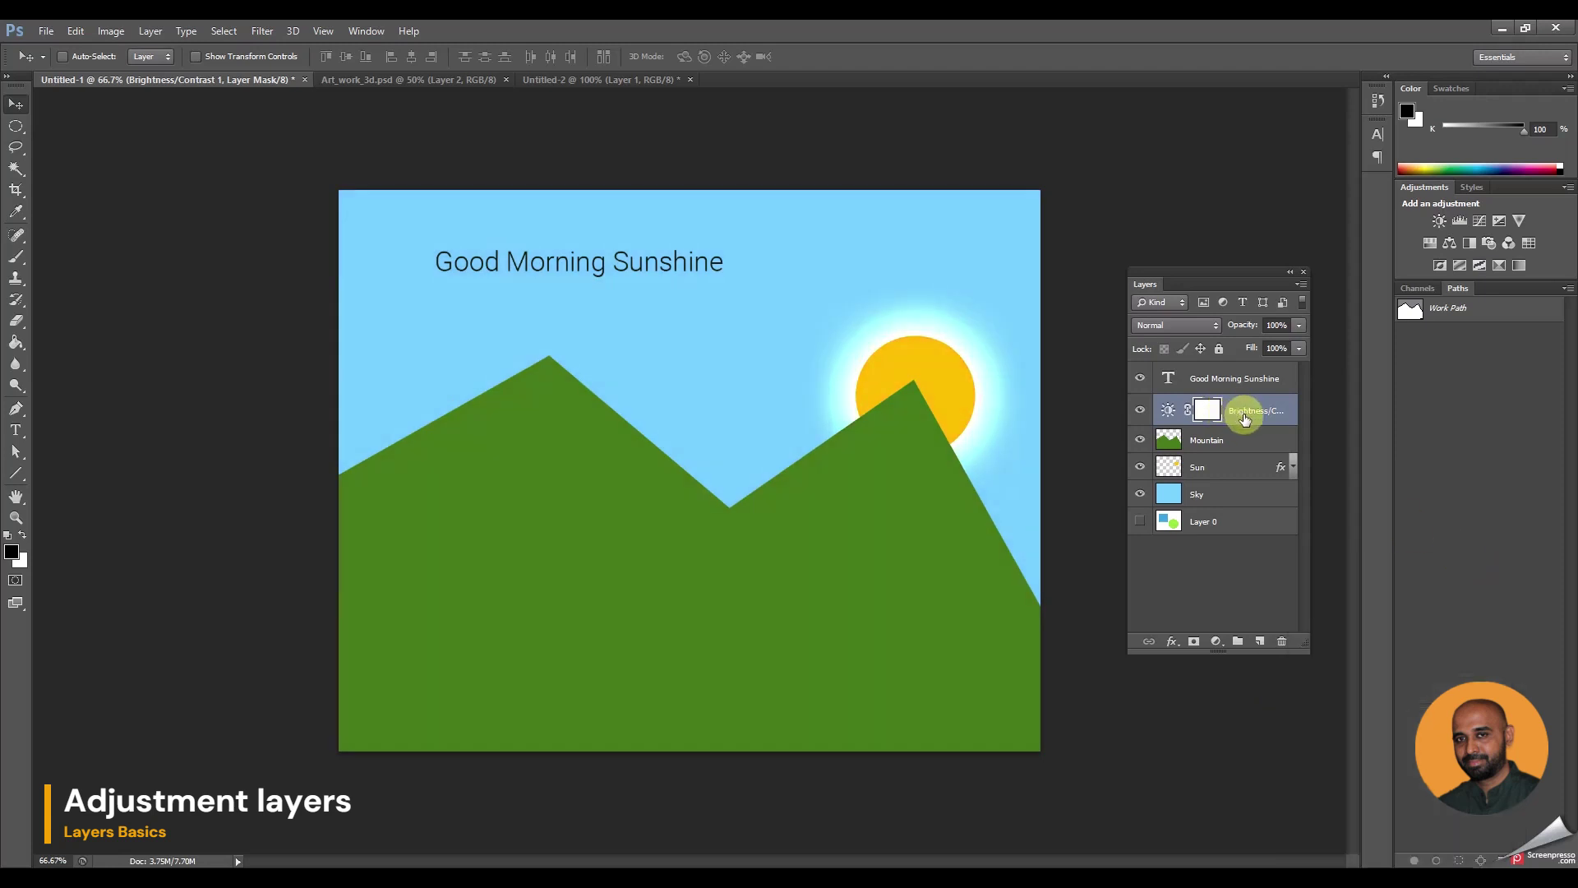
click(1216, 642)
click(1223, 645)
click(1223, 644)
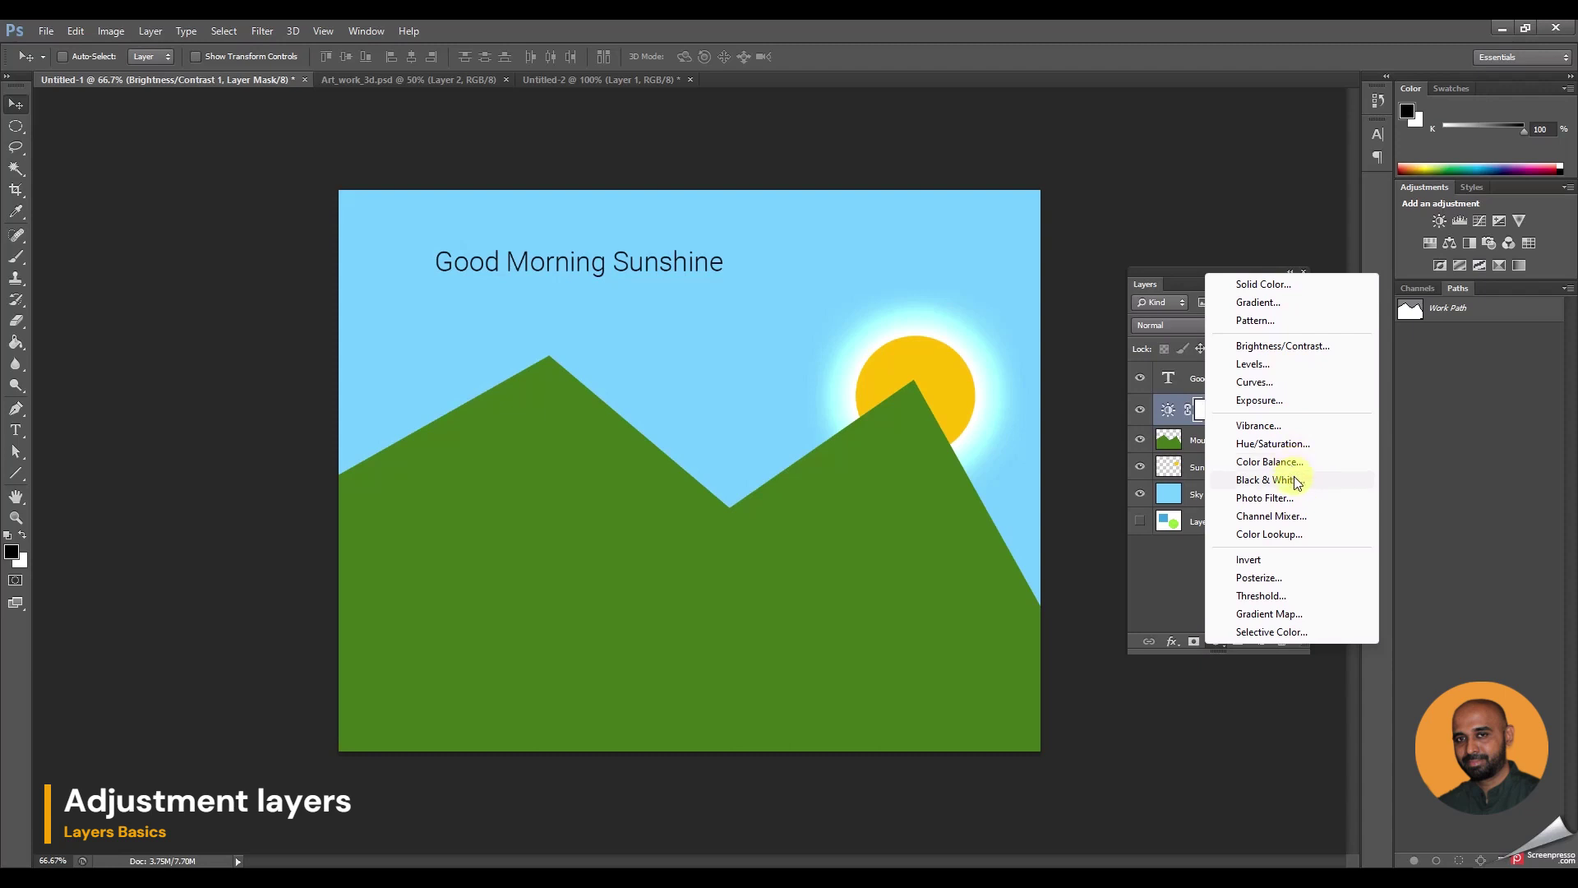
click(1181, 588)
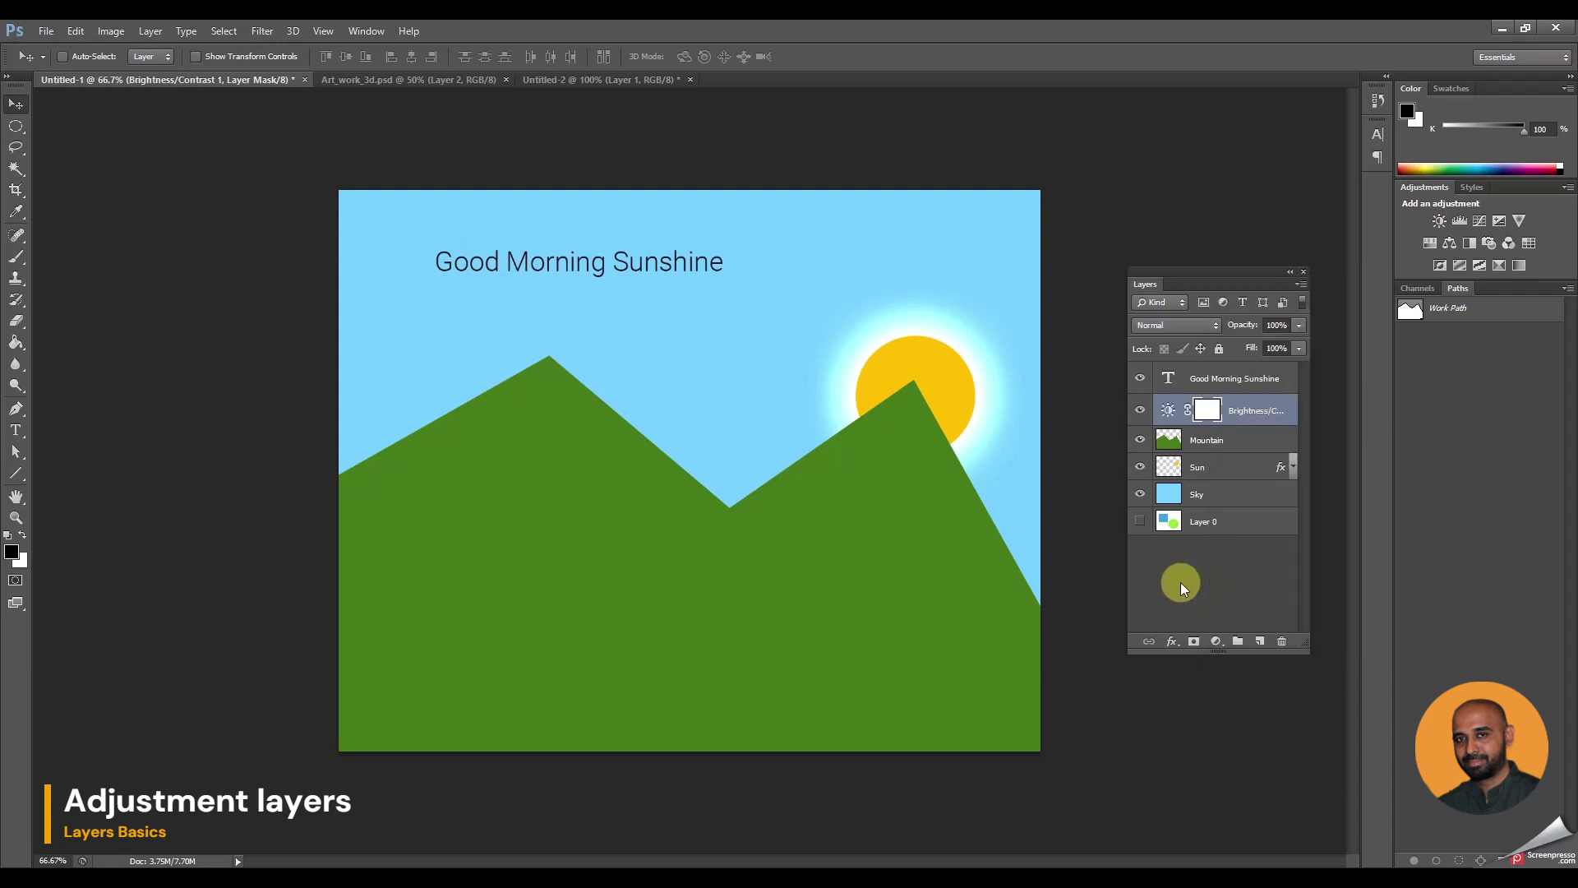
Clip the Brightness/Contrast adjustment layer to the Mountain layer so that it affects only the mountain
click(1278, 411)
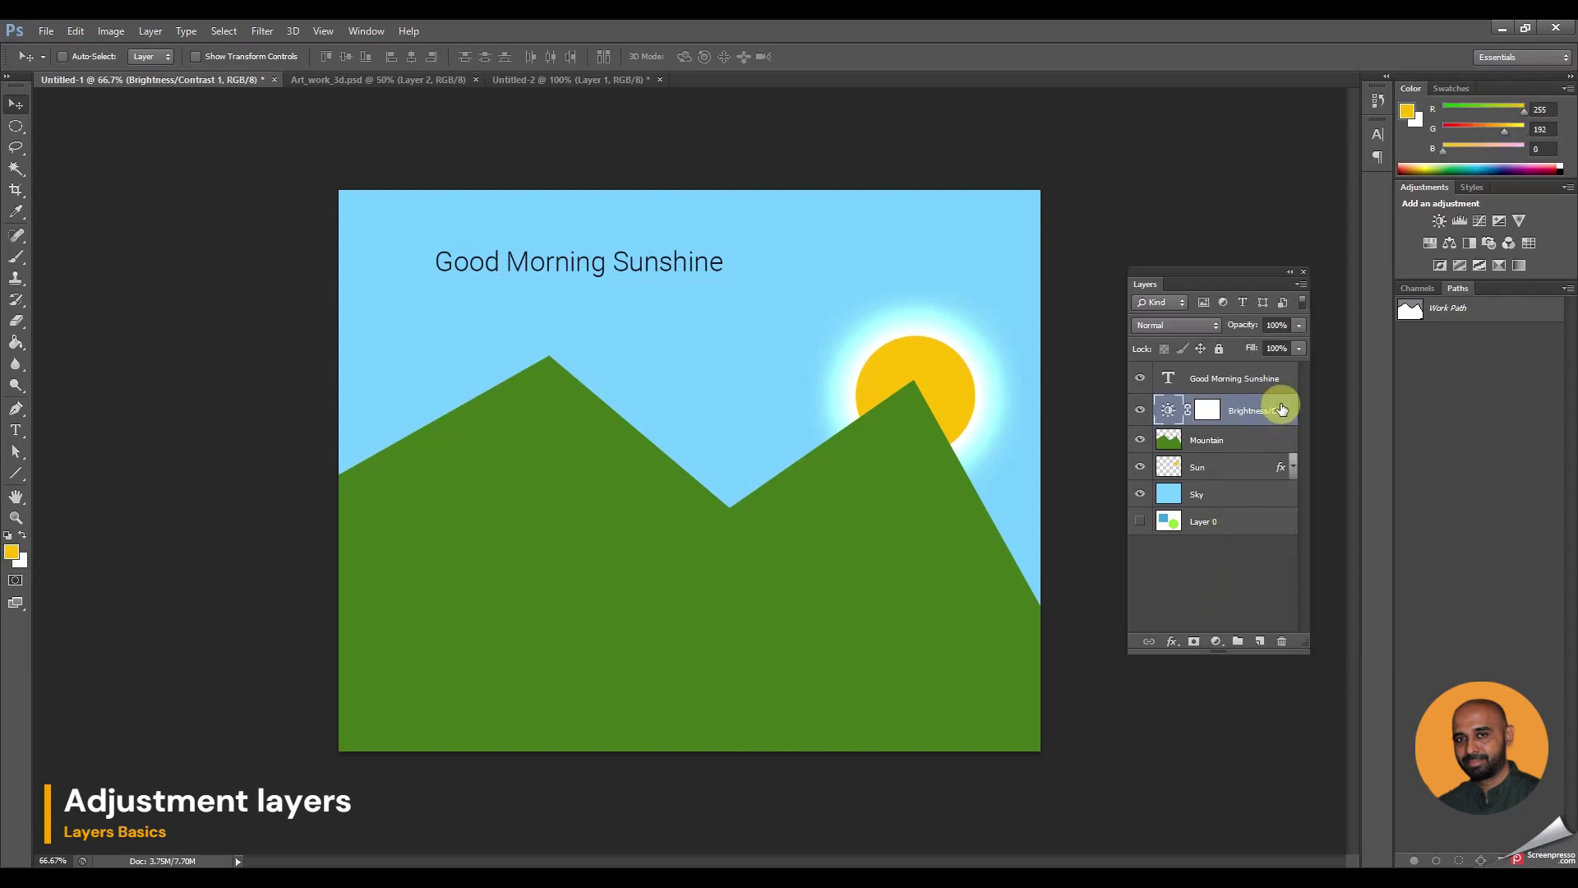
key(alt+bracketleft)
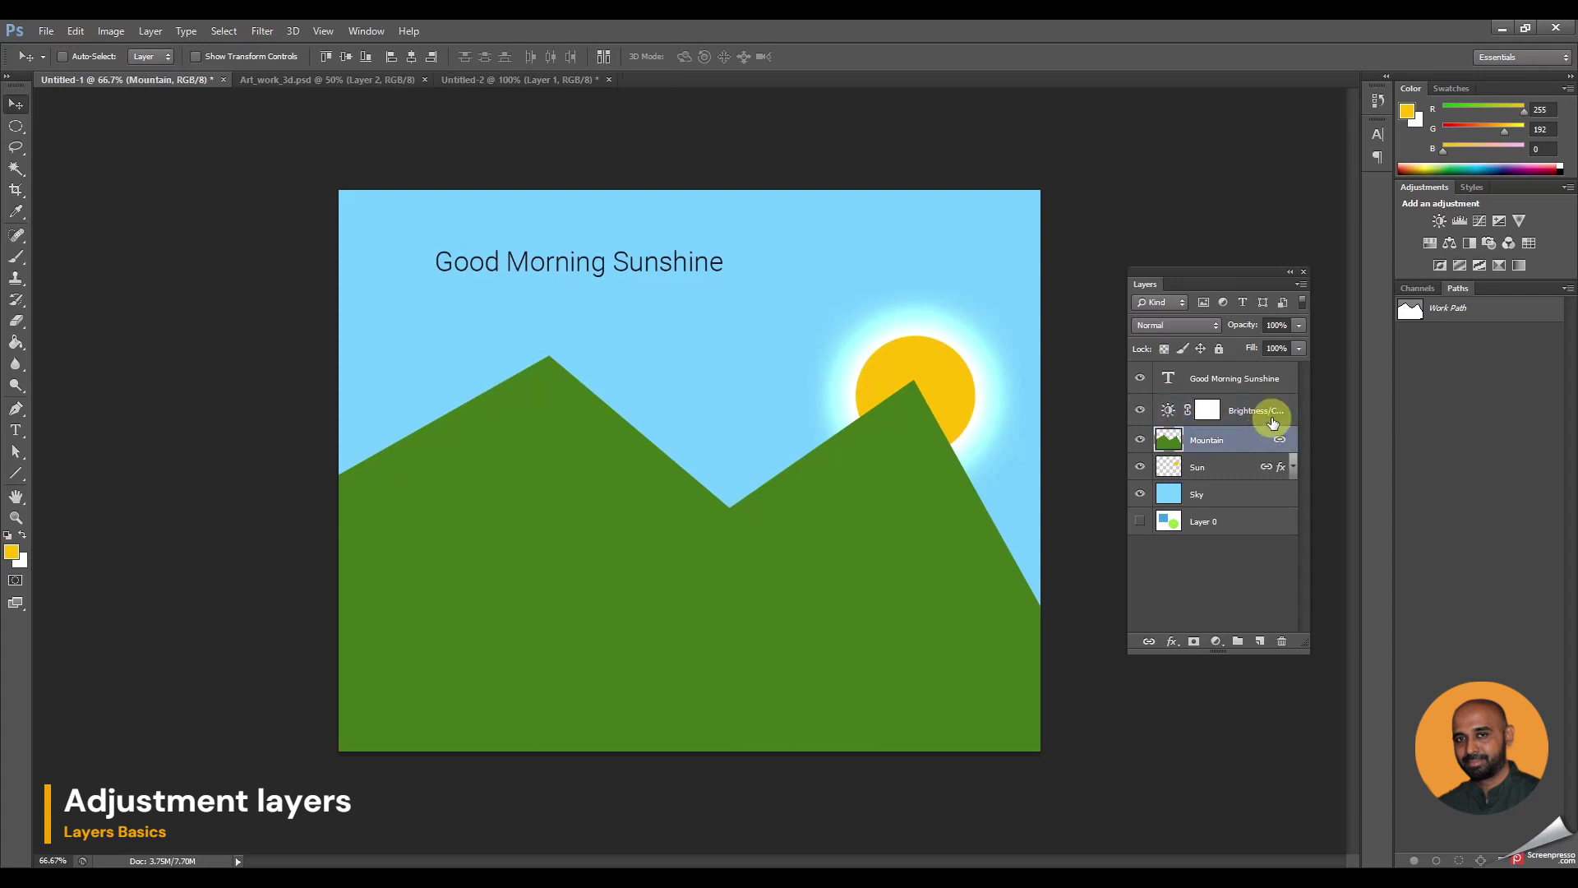
click(1275, 409)
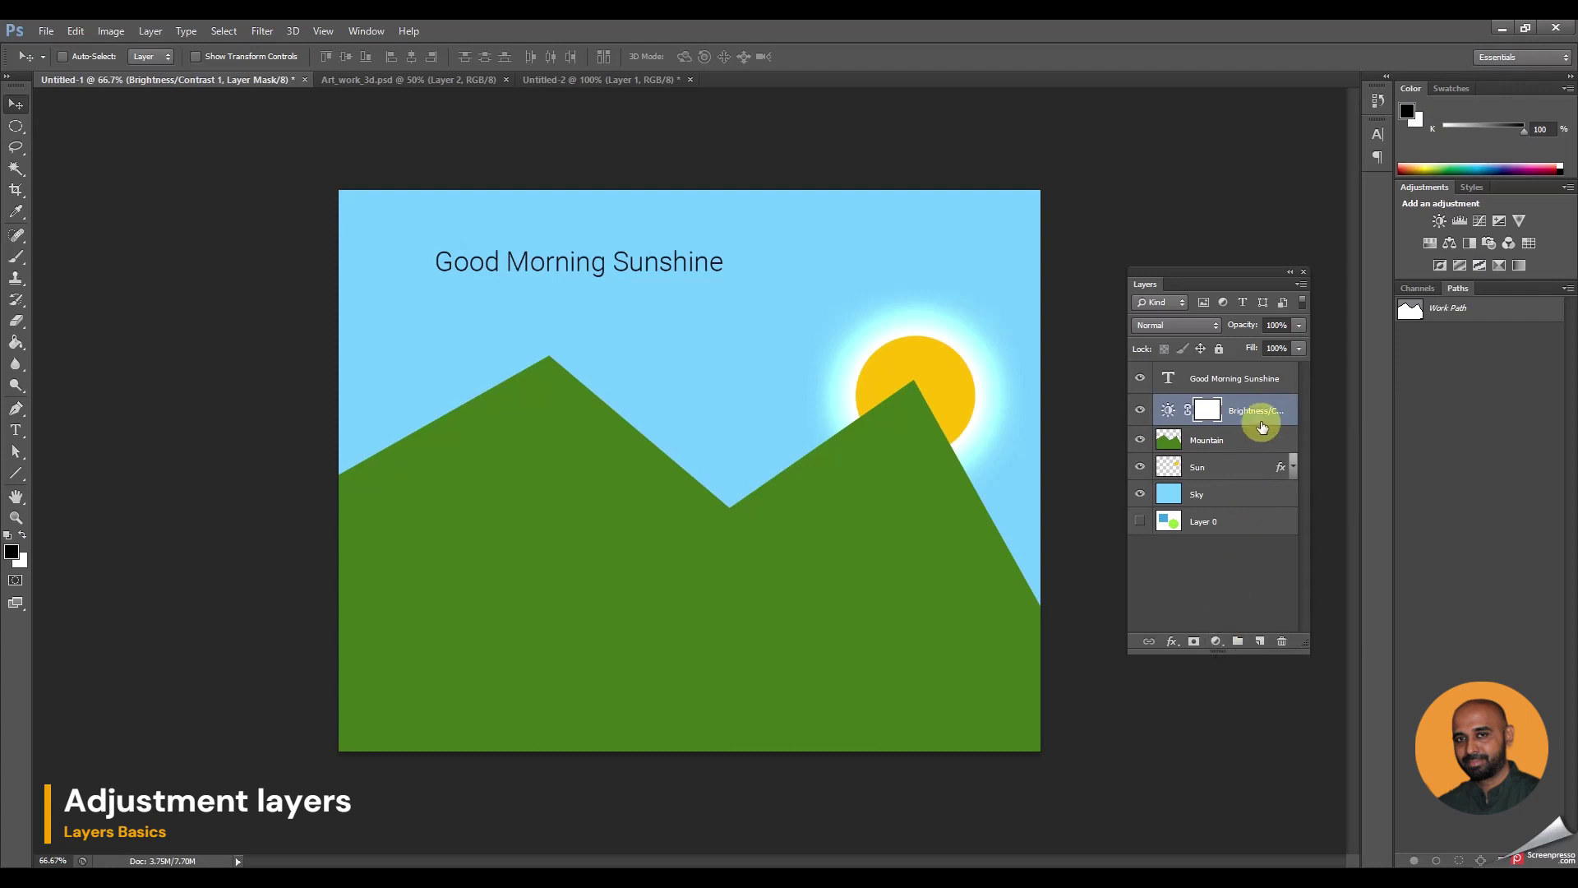
drag(1259, 427, 1260, 421)
drag(1259, 421, 1241, 424)
alt+click(1241, 425)
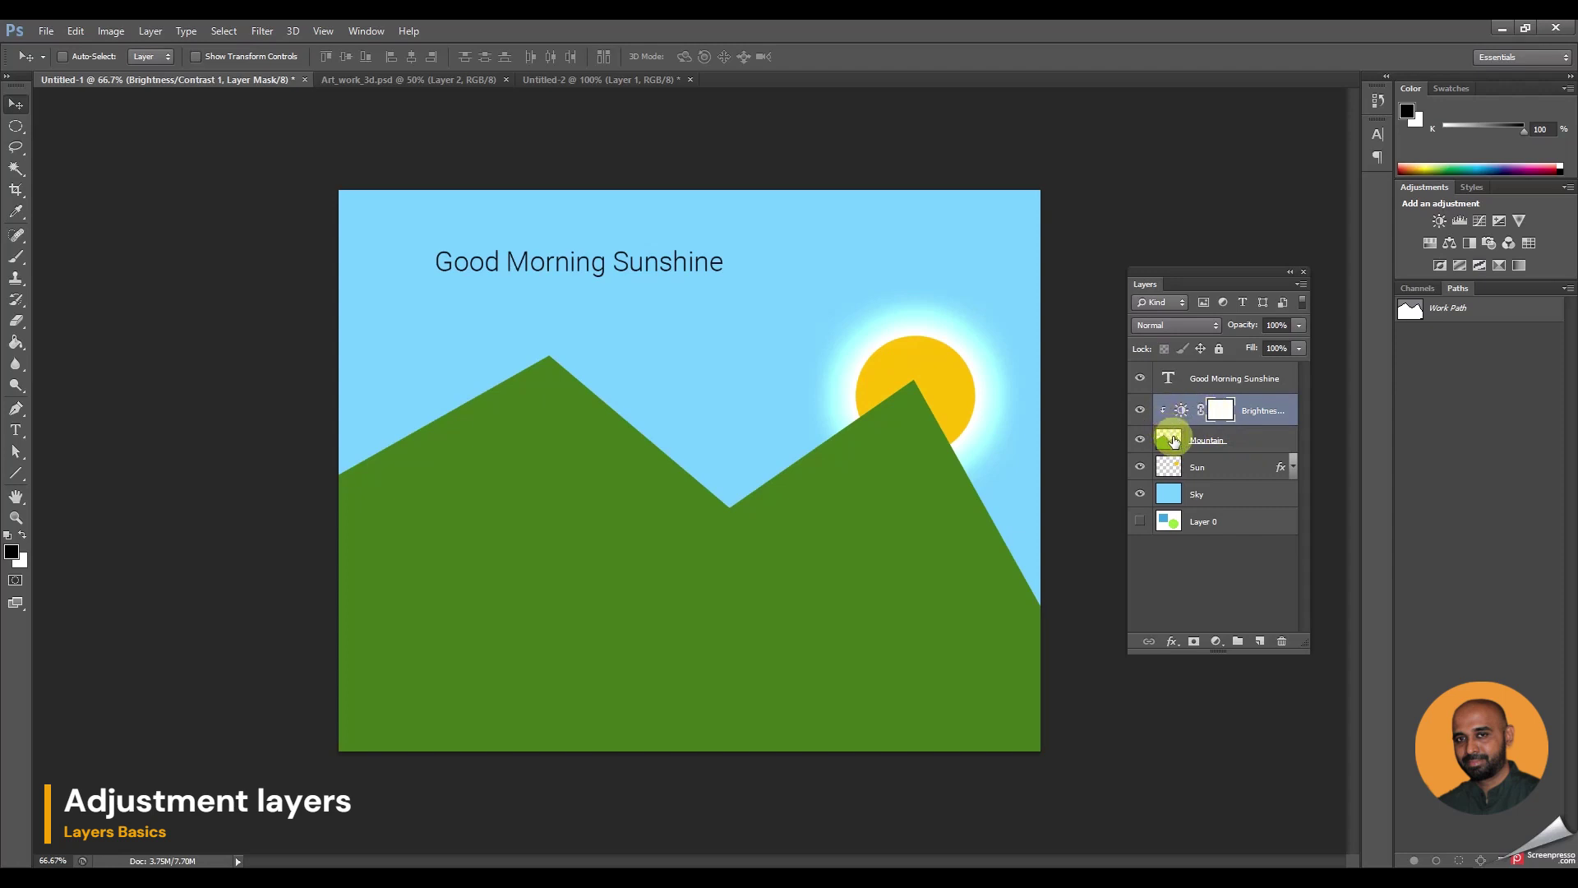
double_click(1223, 411)
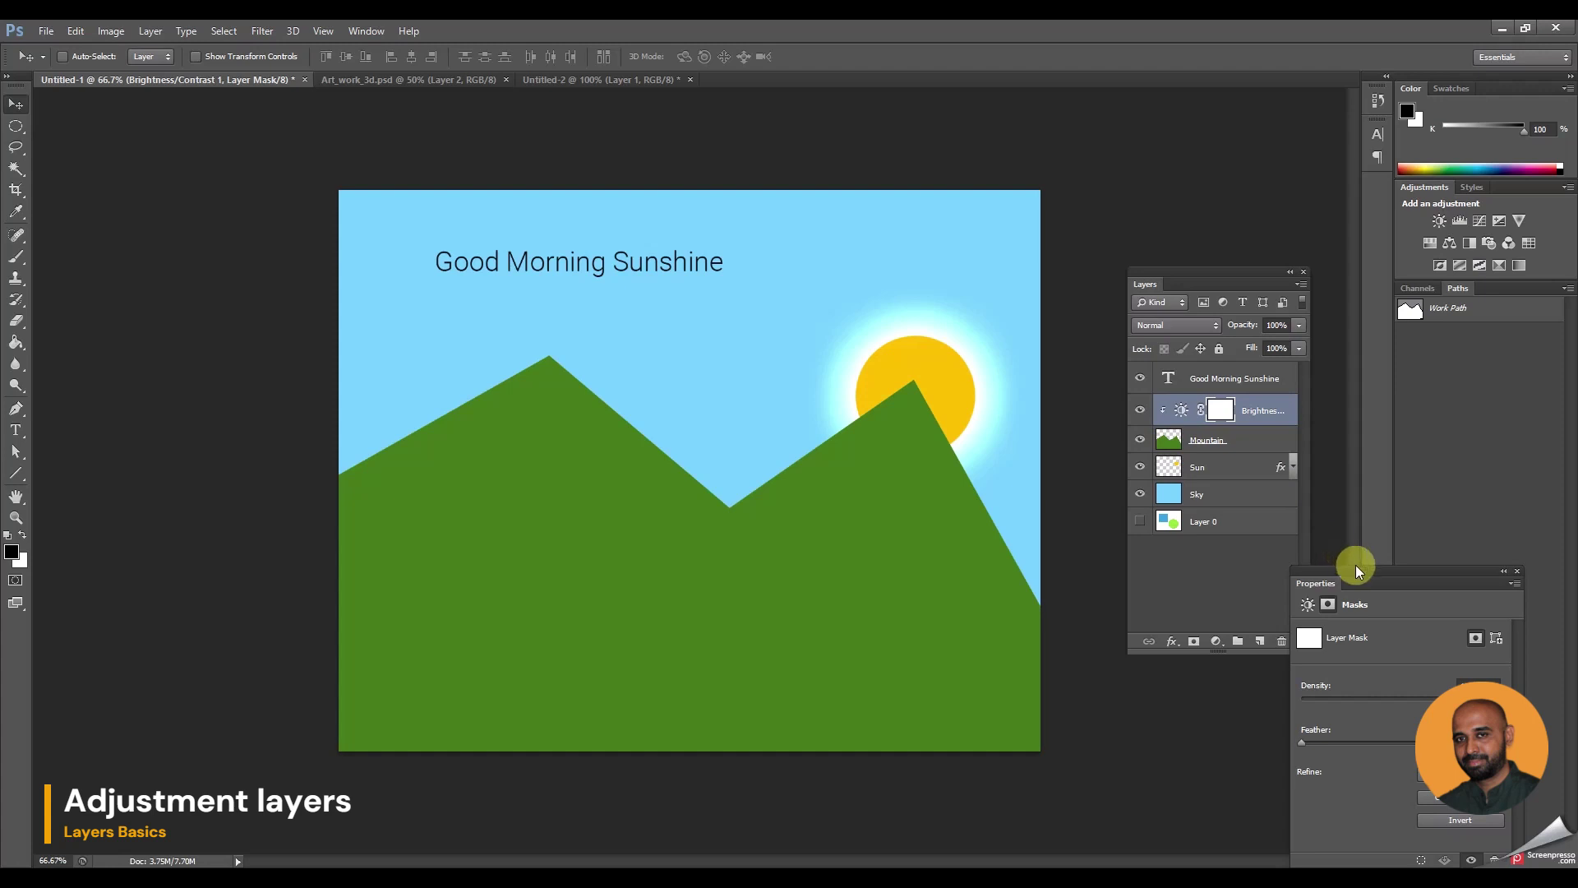
drag(1358, 568, 1329, 519)
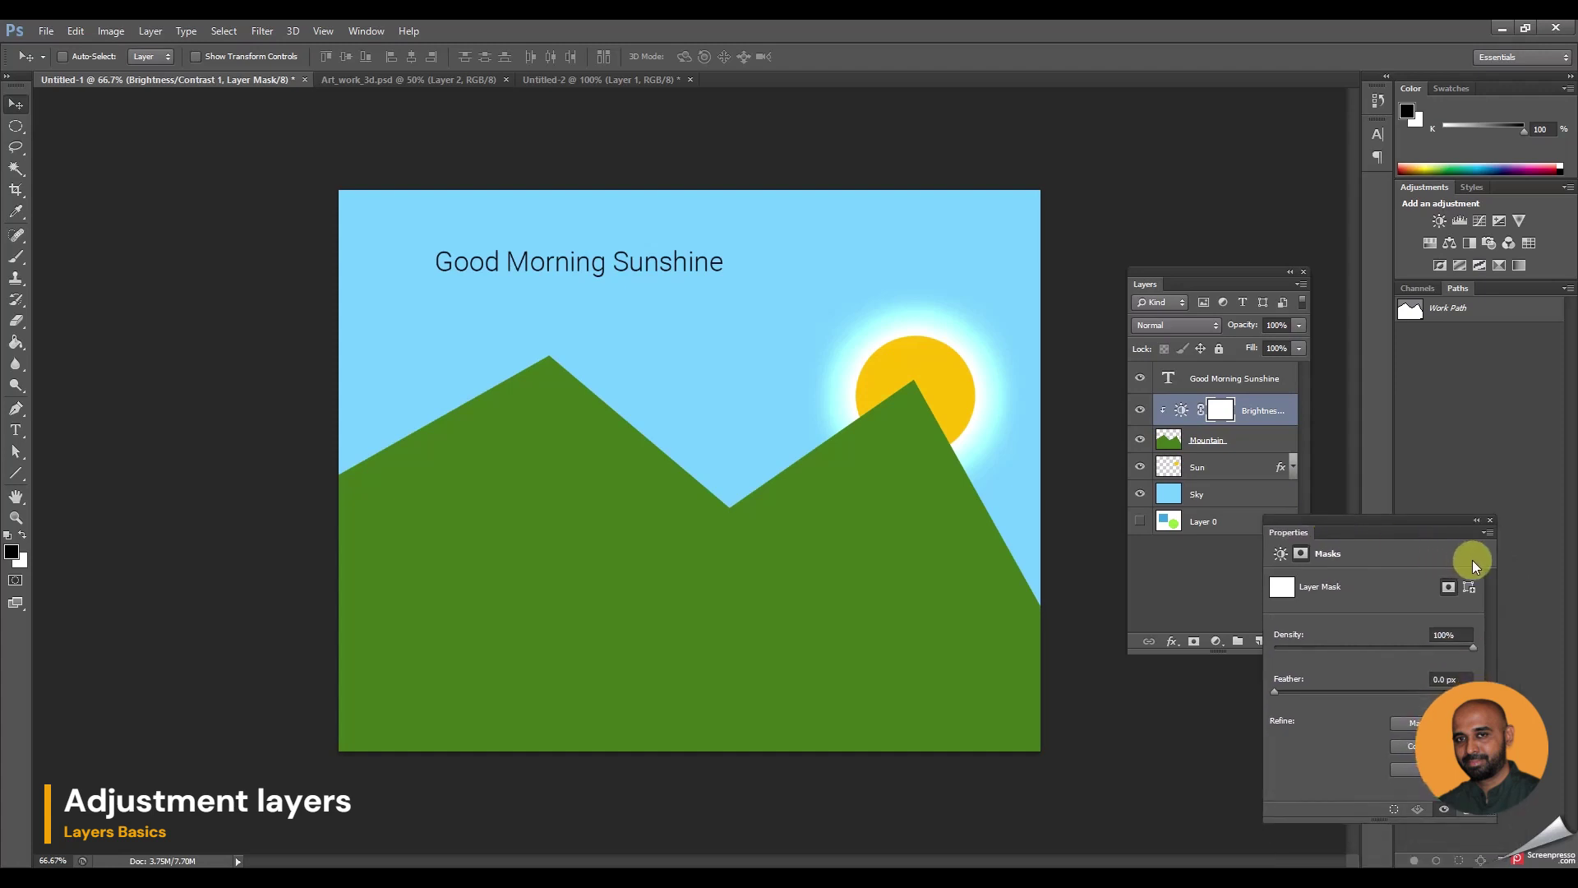
click(1489, 522)
Lower the clipped Brightness/Contrast layer's brightness to -81, adjust its contrast, and close its properties
click(1181, 413)
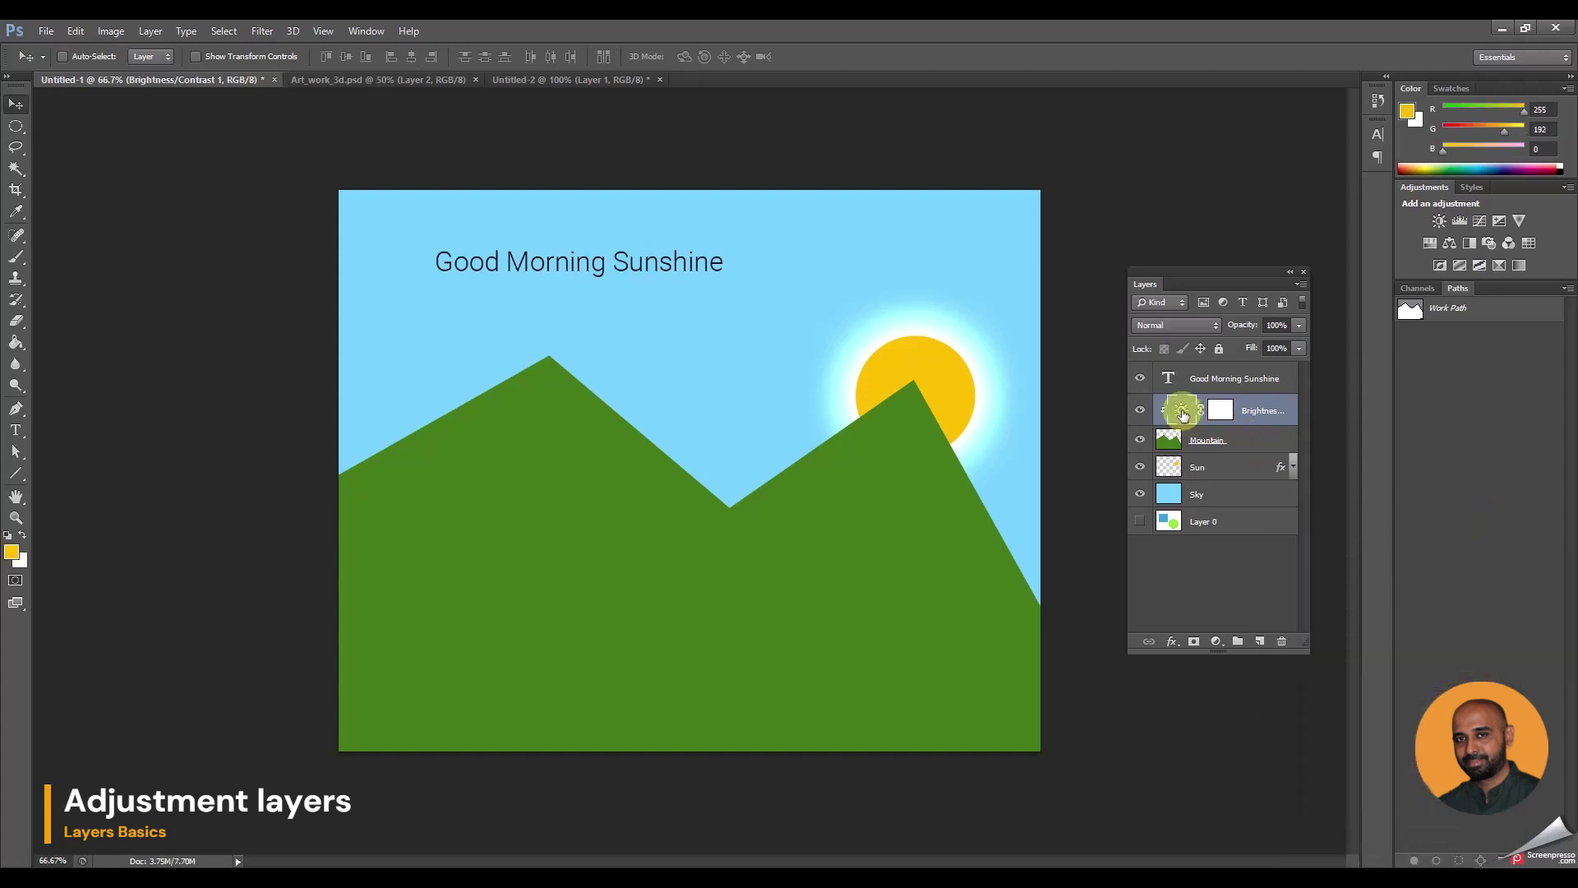
double_click(1181, 413)
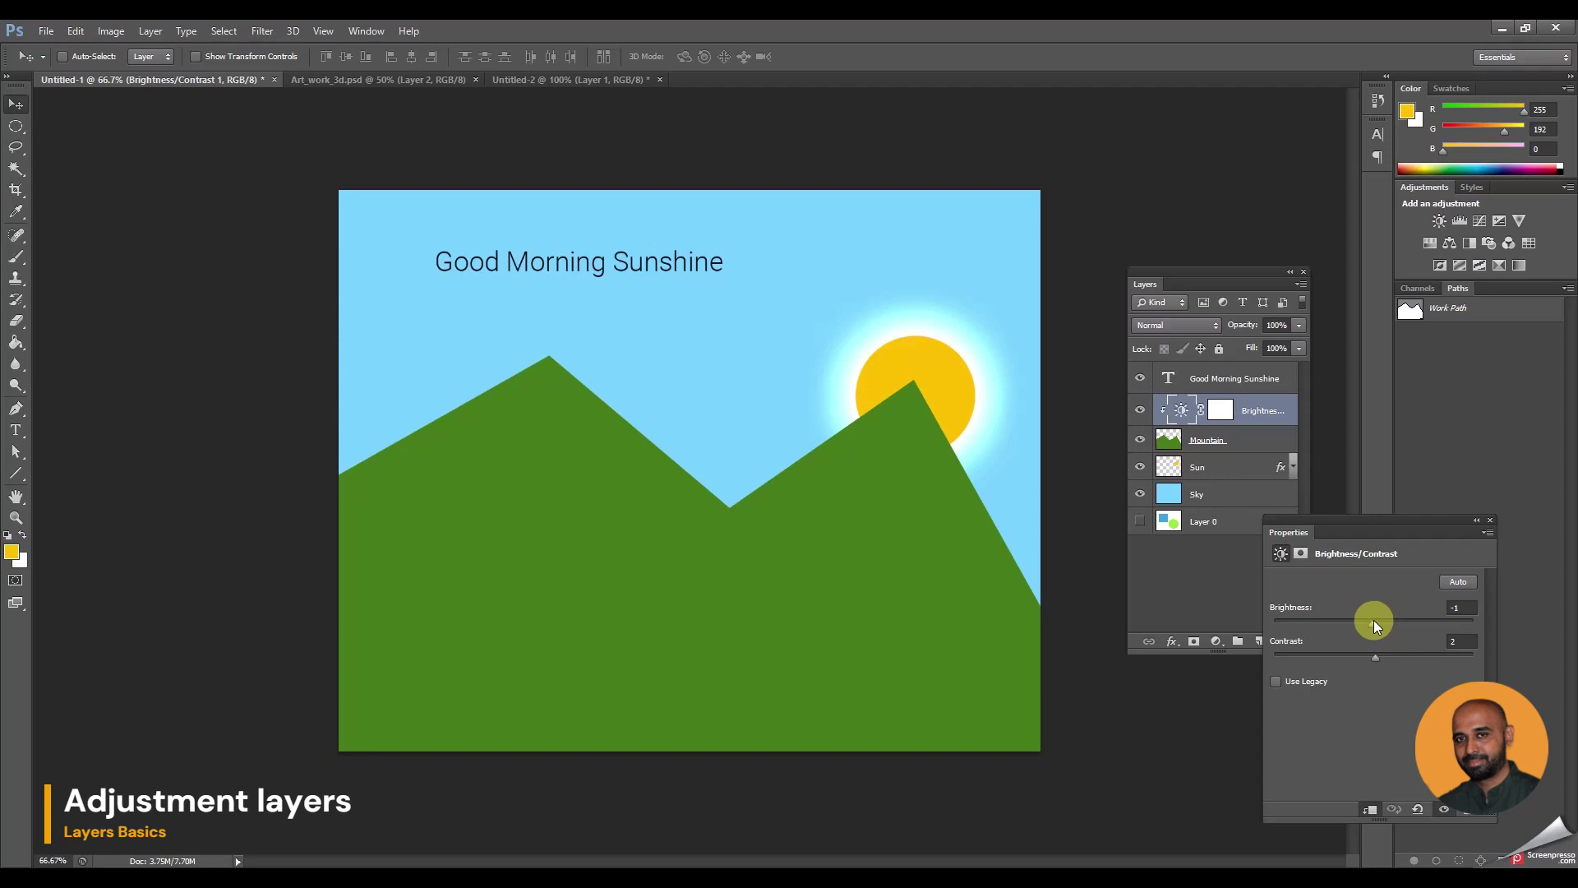
drag(1373, 621, 1320, 628)
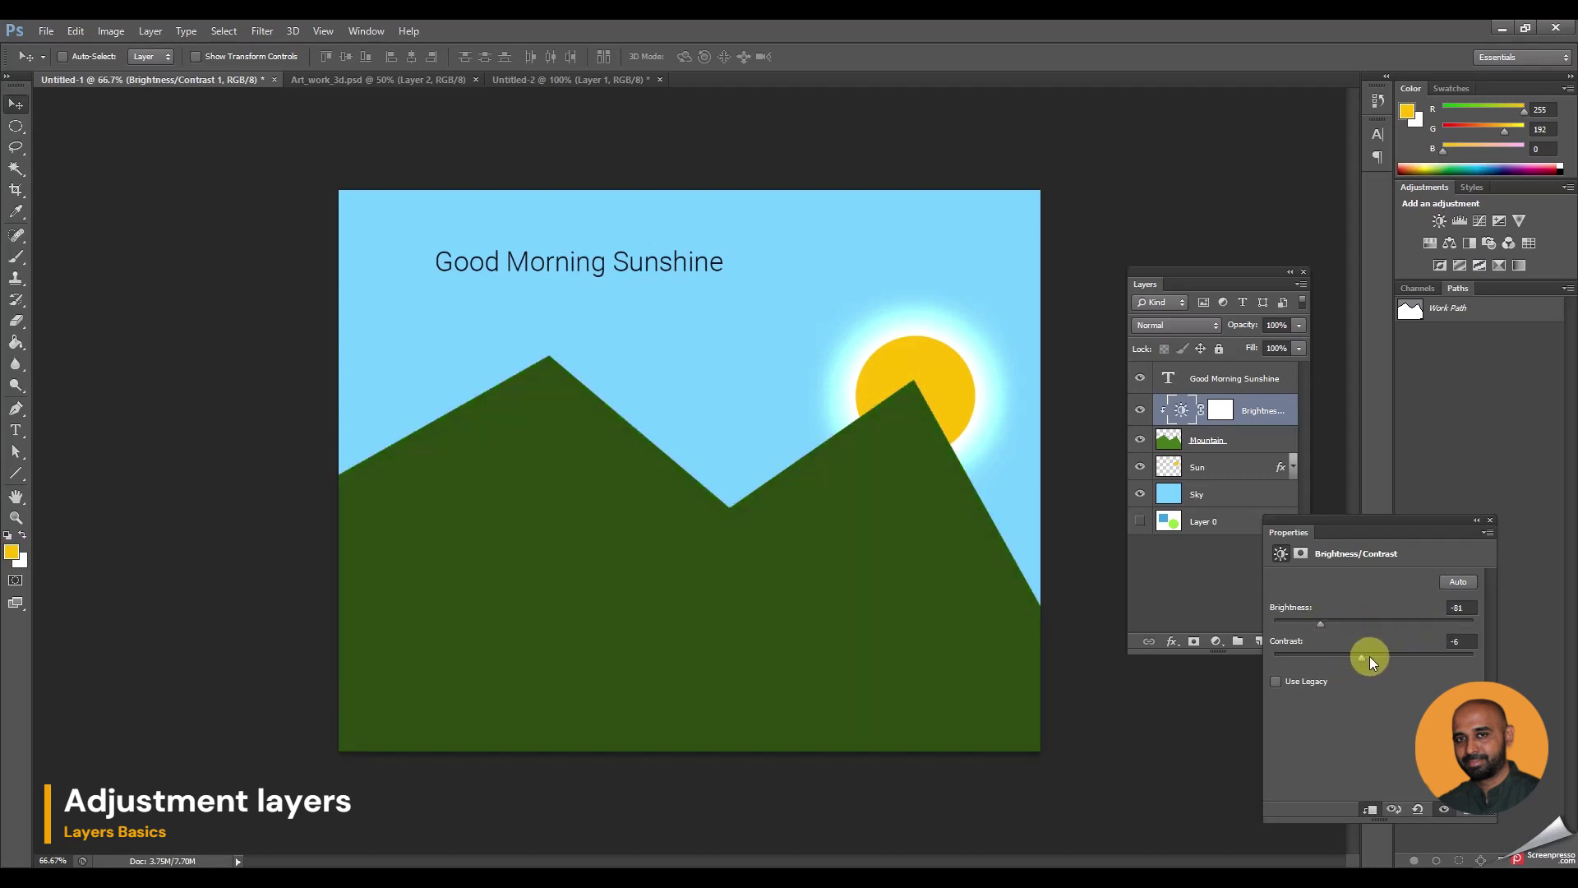
mouse_move(1369, 657)
mouse_down()
mouse_move(1417, 657)
mouse_move(1382, 658)
mouse_up()
click(1488, 521)
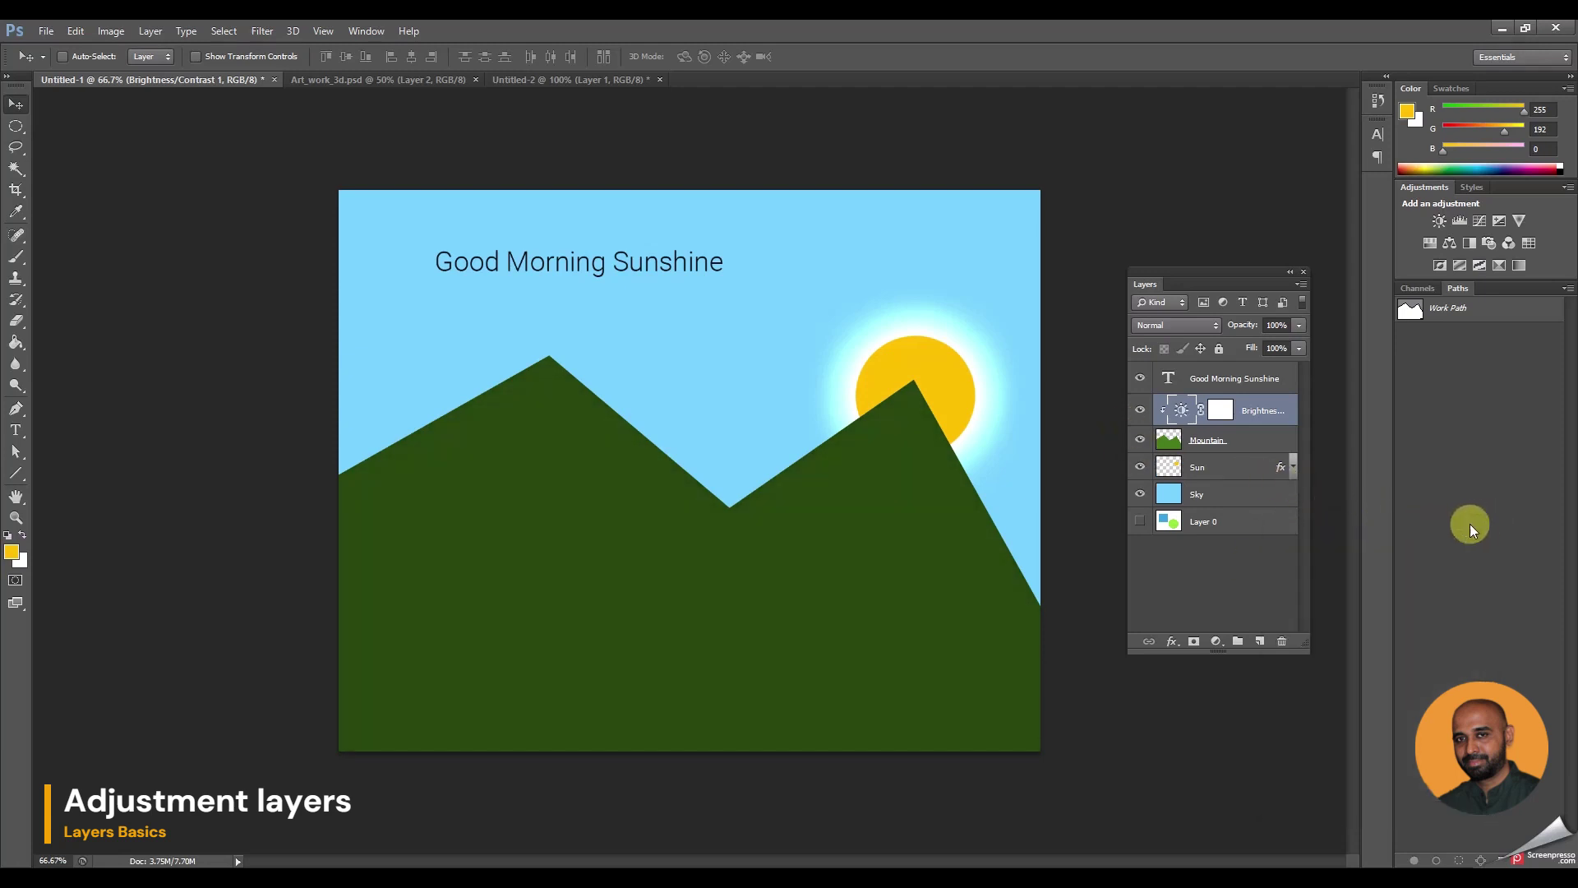
click(1221, 644)
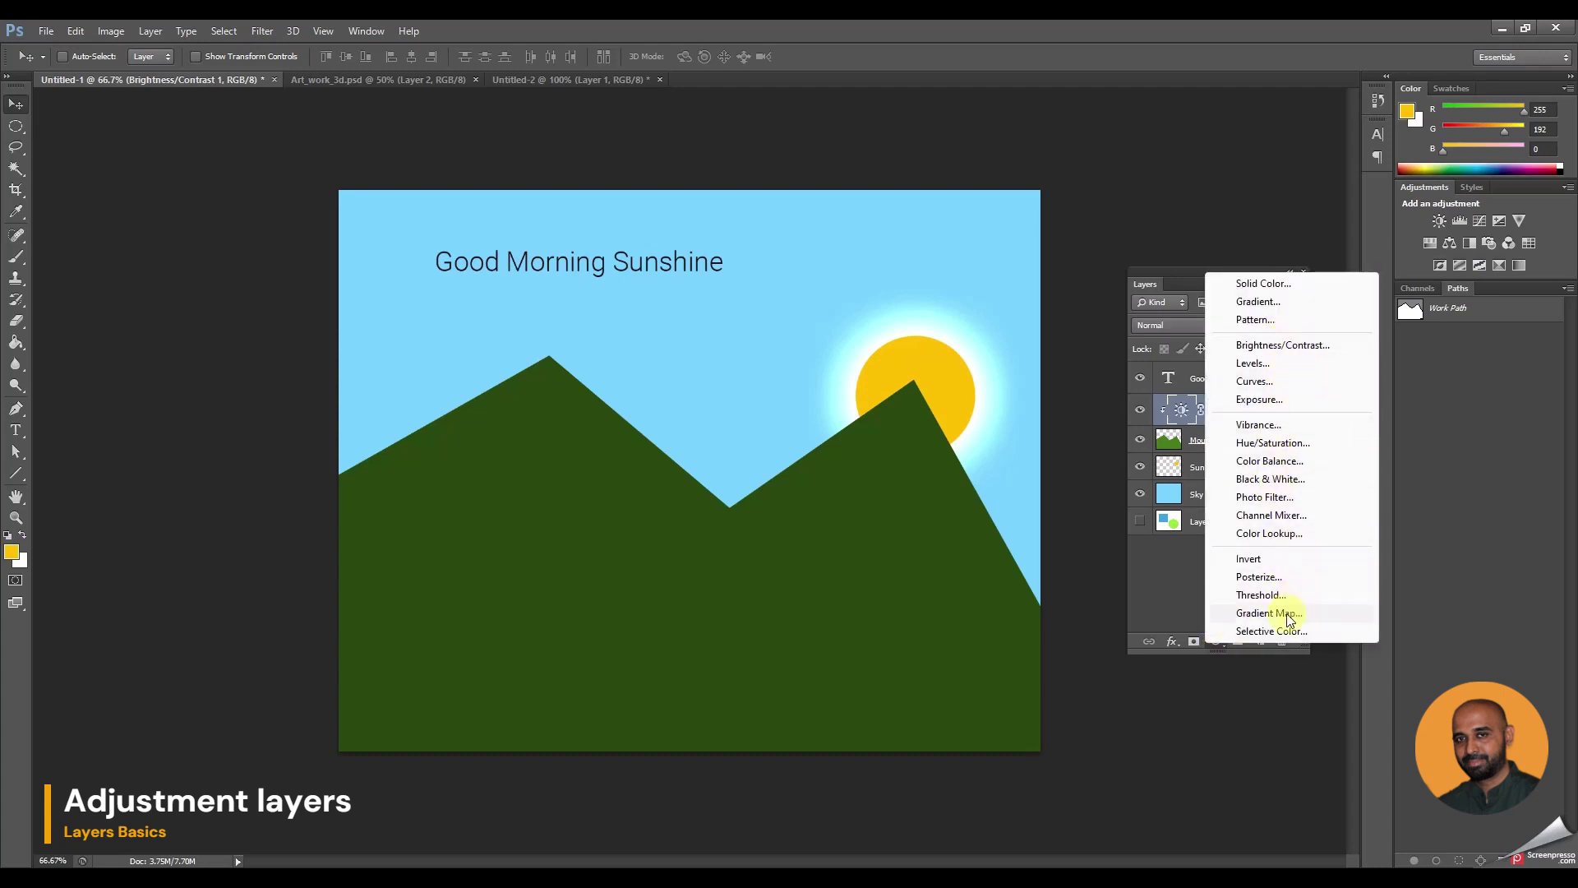
click(1213, 644)
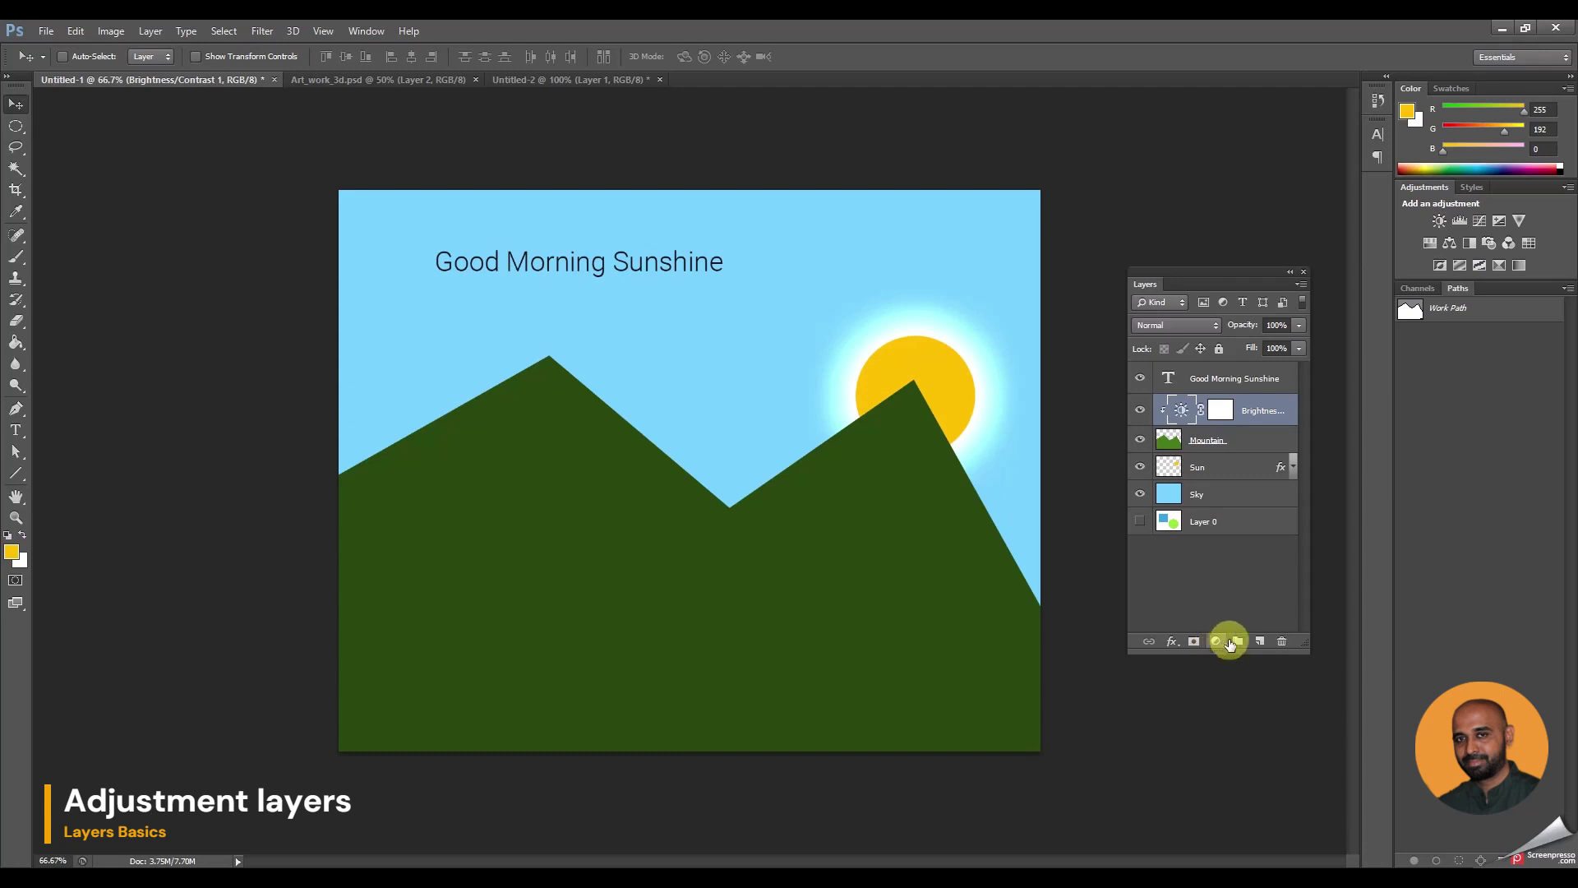
click(1245, 600)
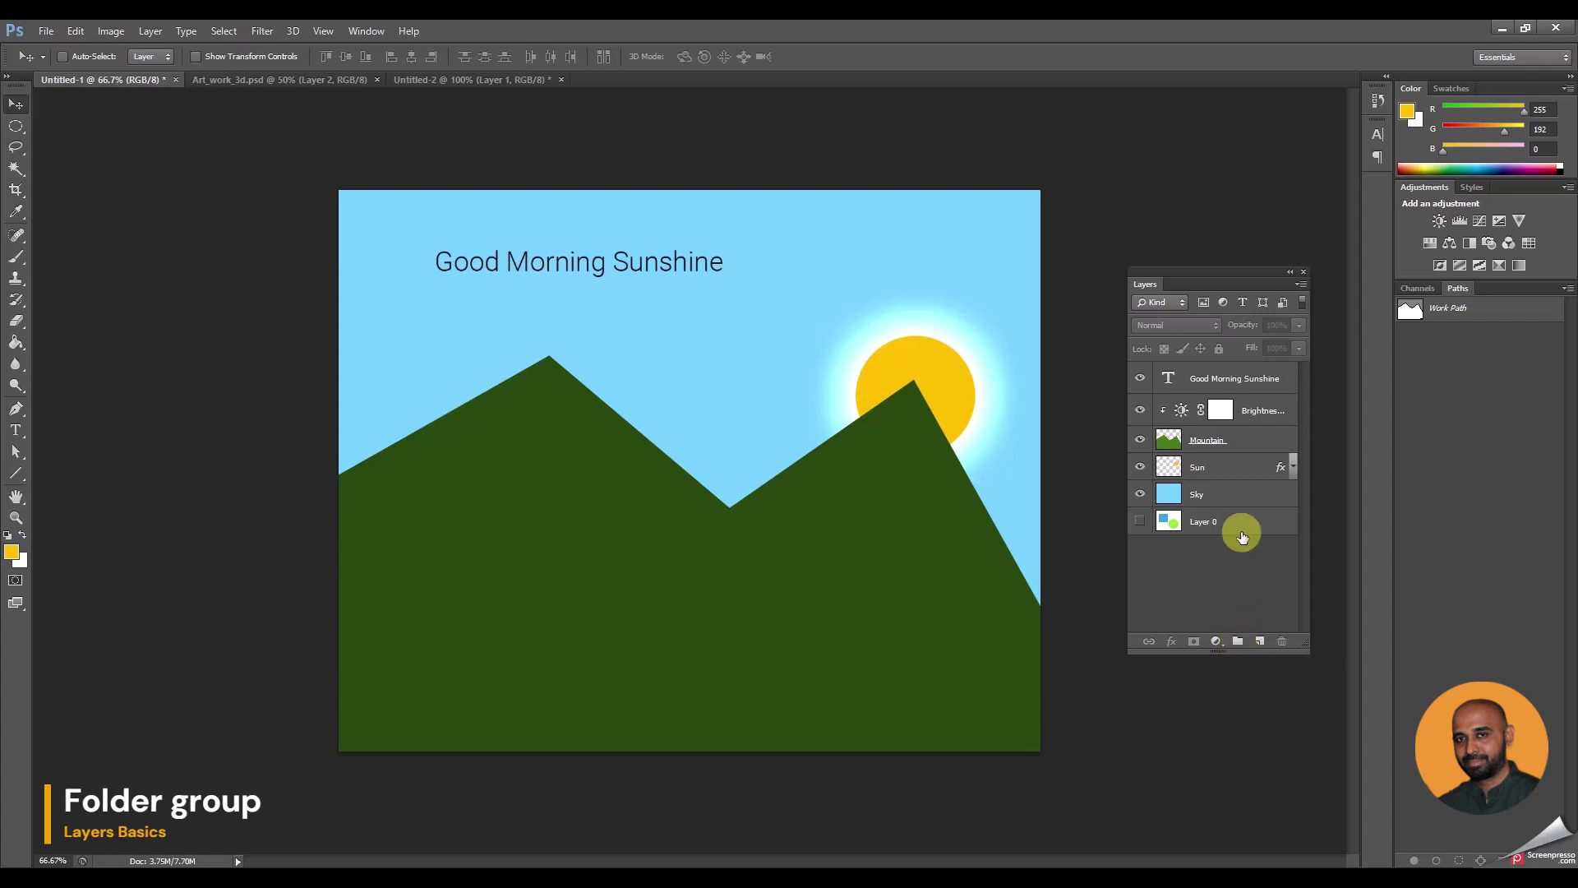
Create a new layer group between the text layer and the Brightness/Contrast layer
click(1242, 468)
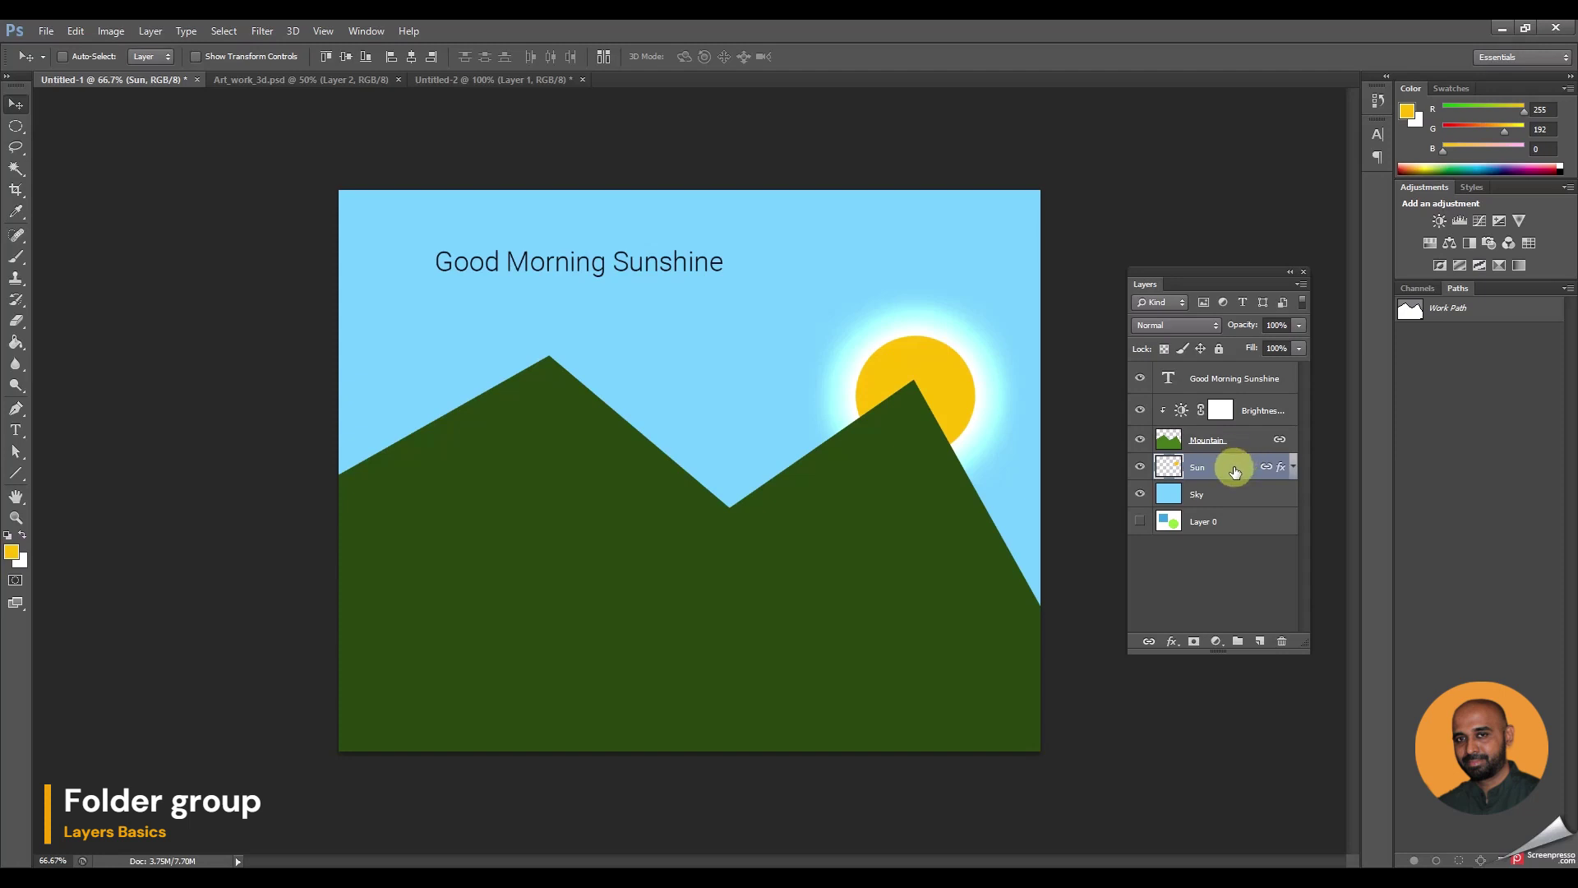
click(1250, 410)
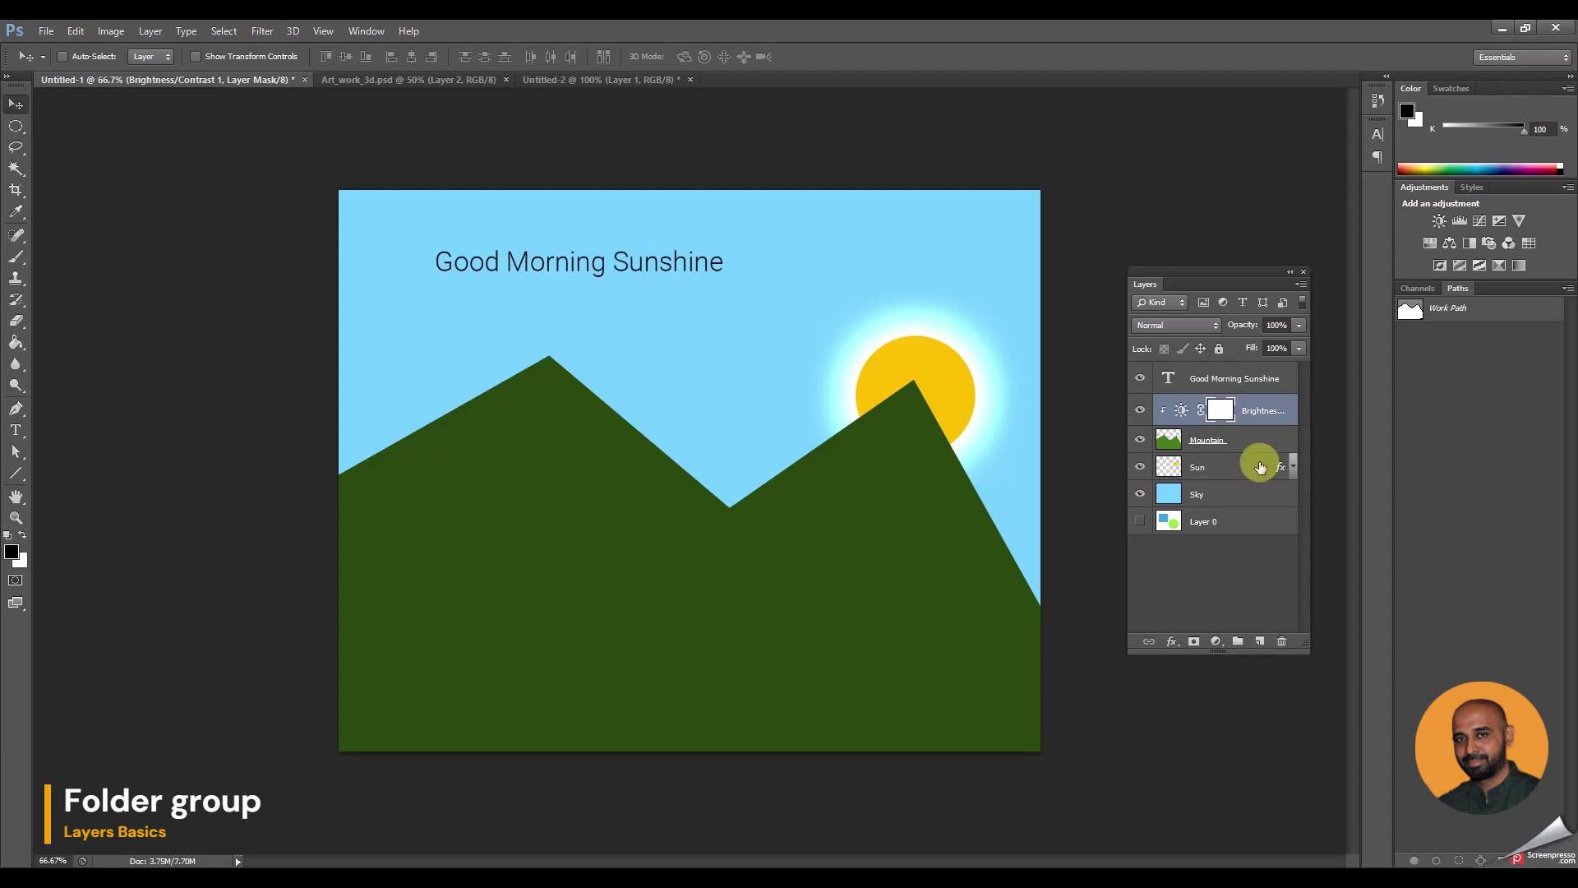
click(1254, 438)
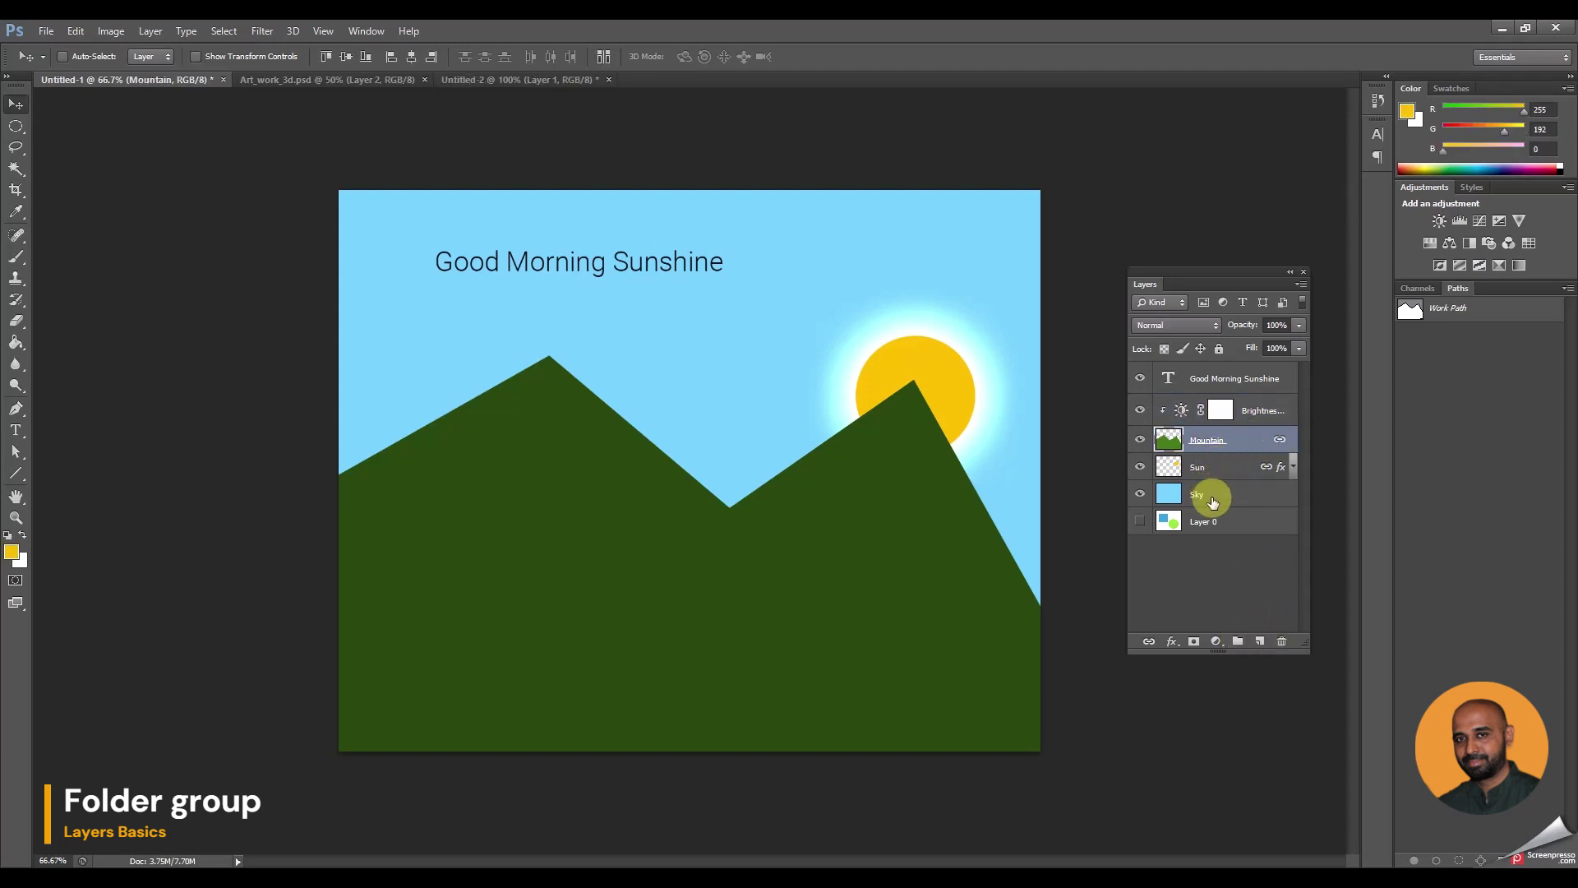
shift+click(1212, 497)
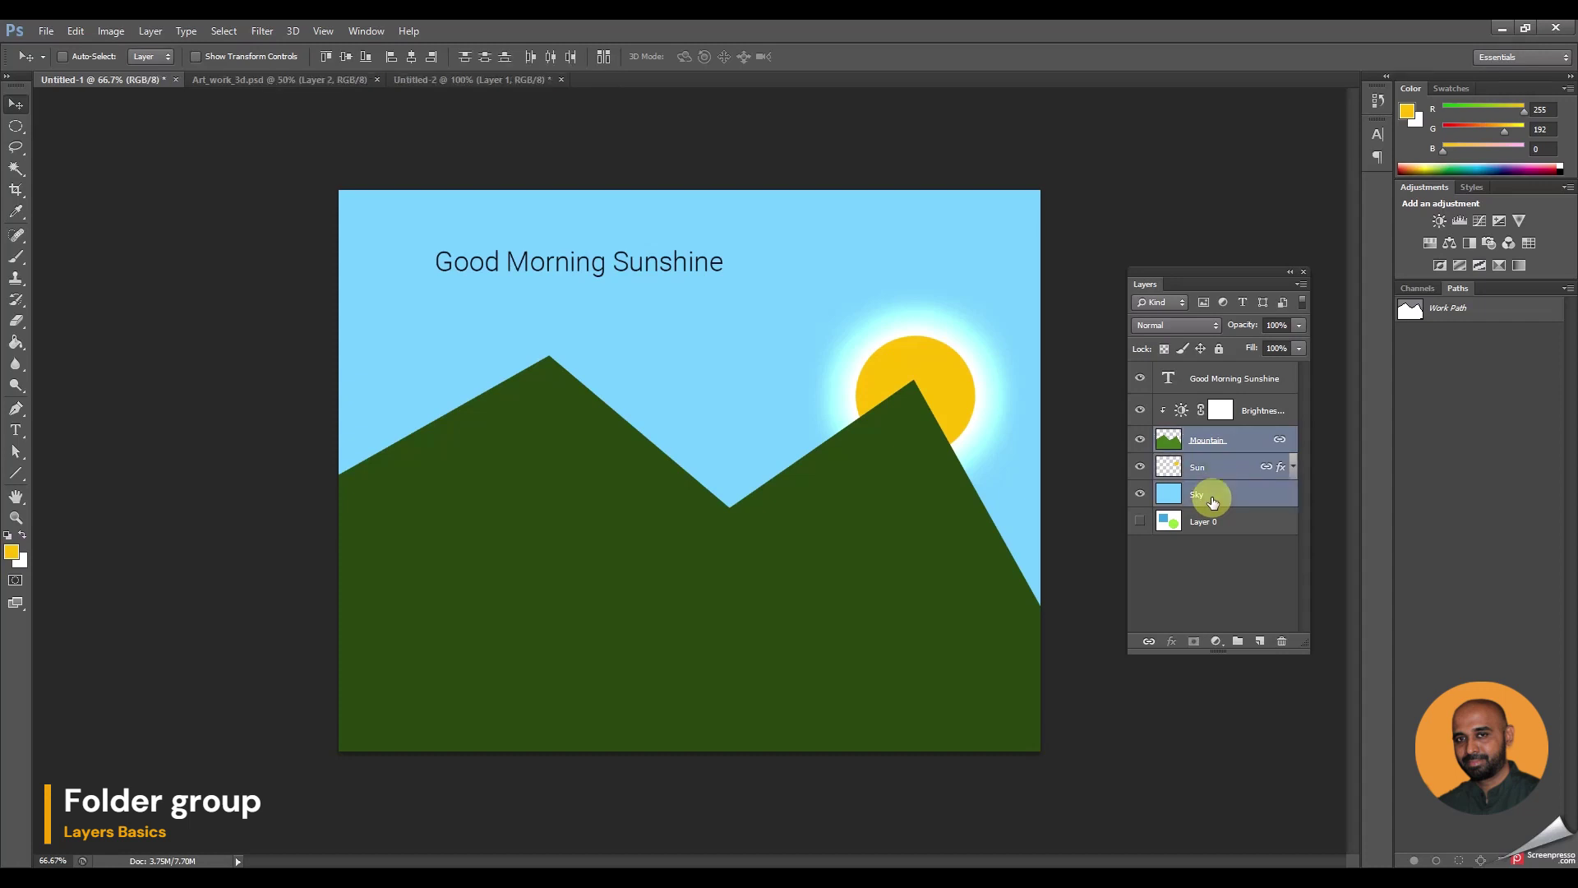
click(1224, 444)
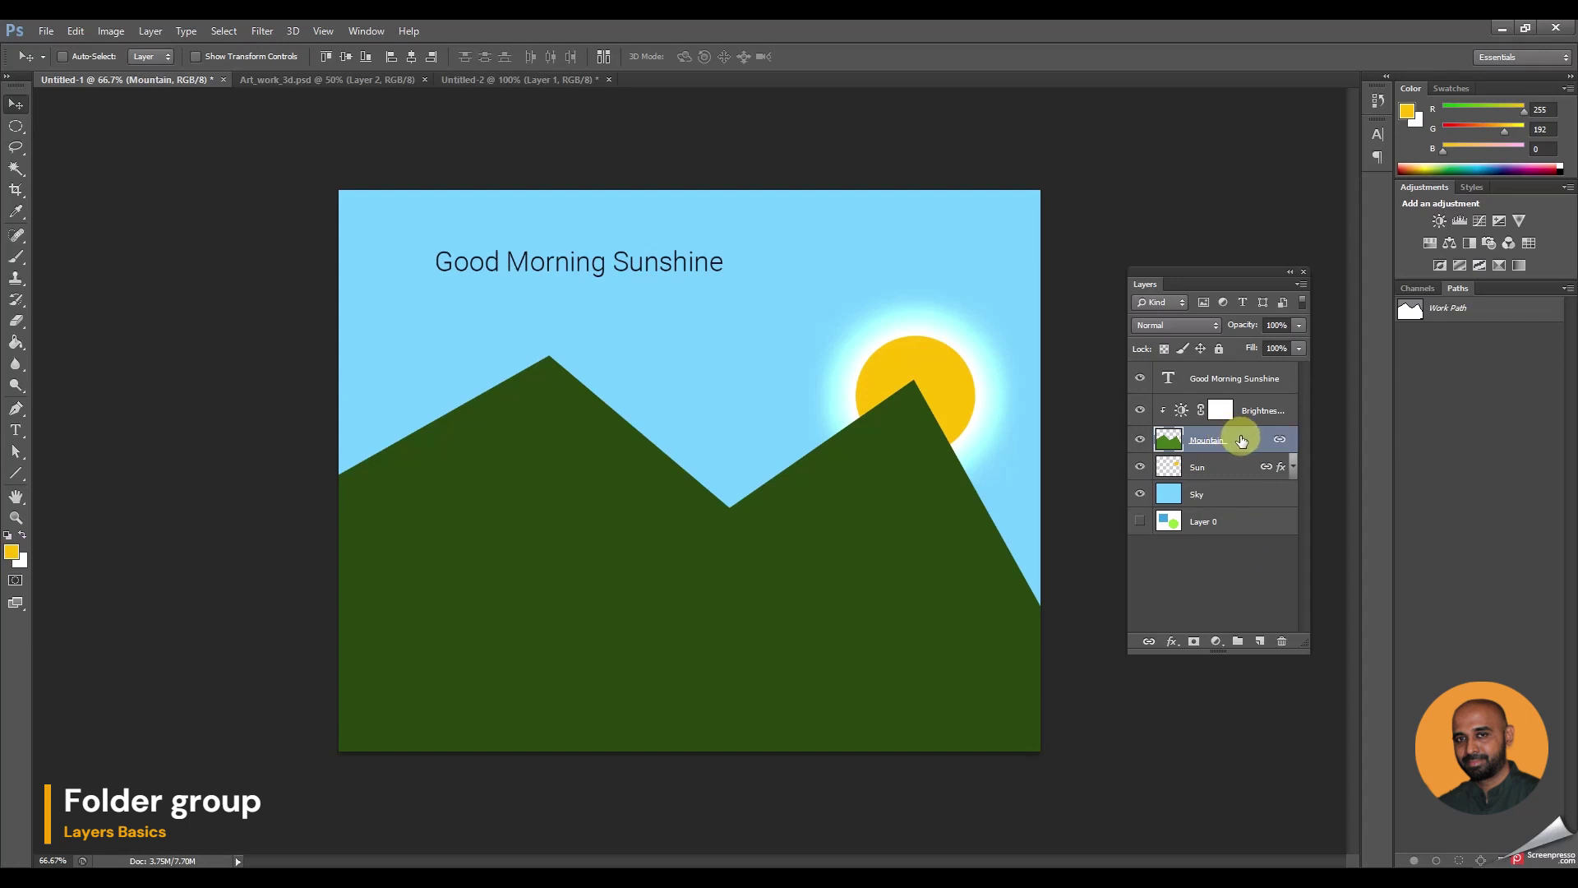
shift+click(1233, 465)
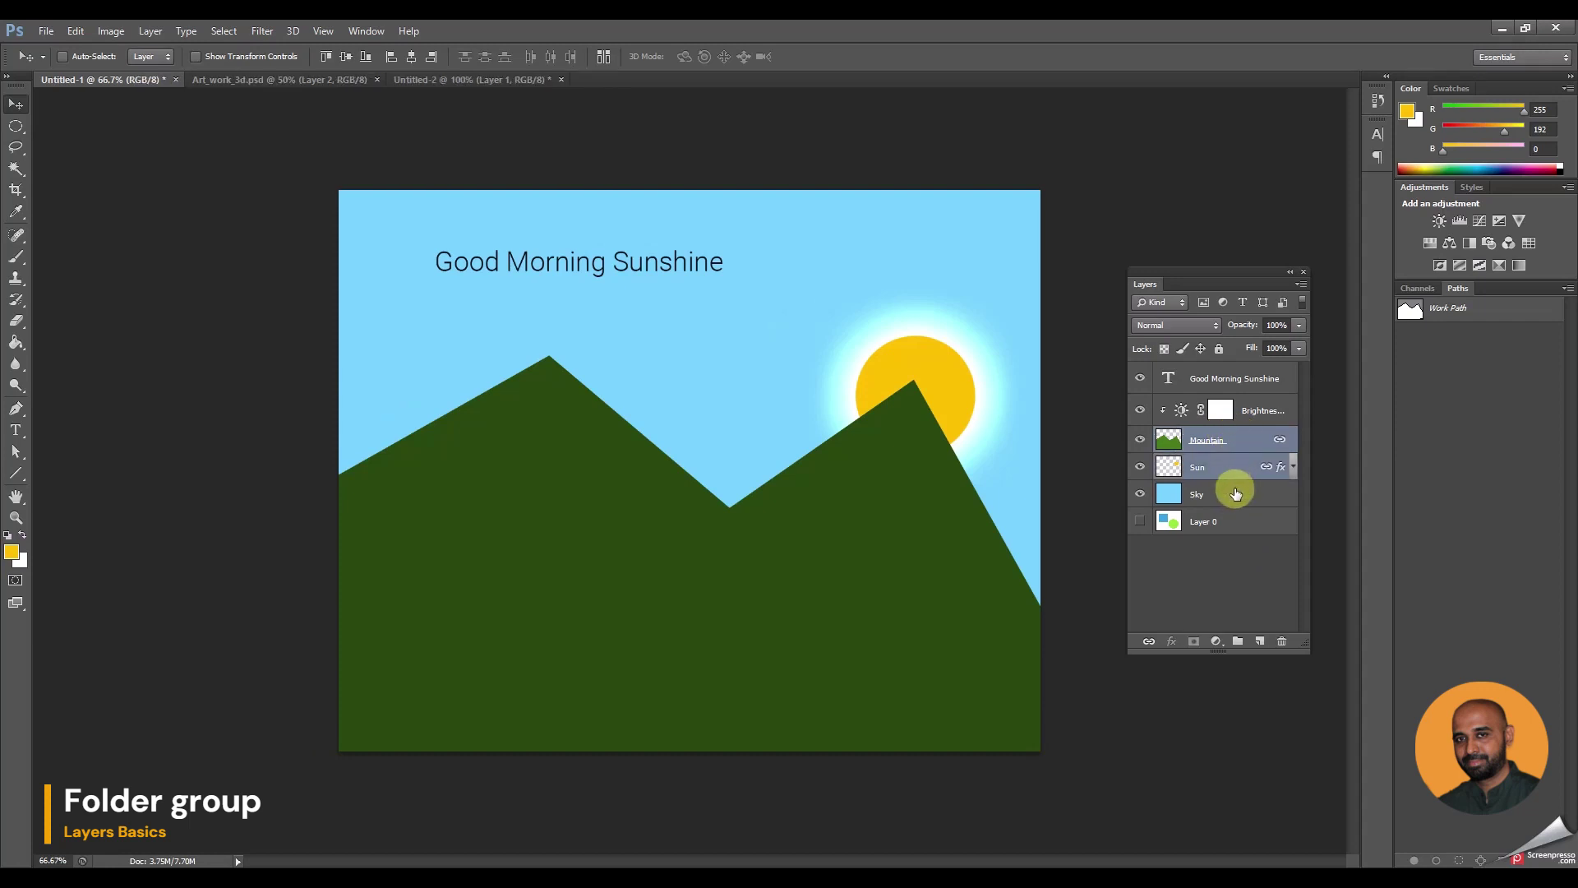
shift+click(1236, 493)
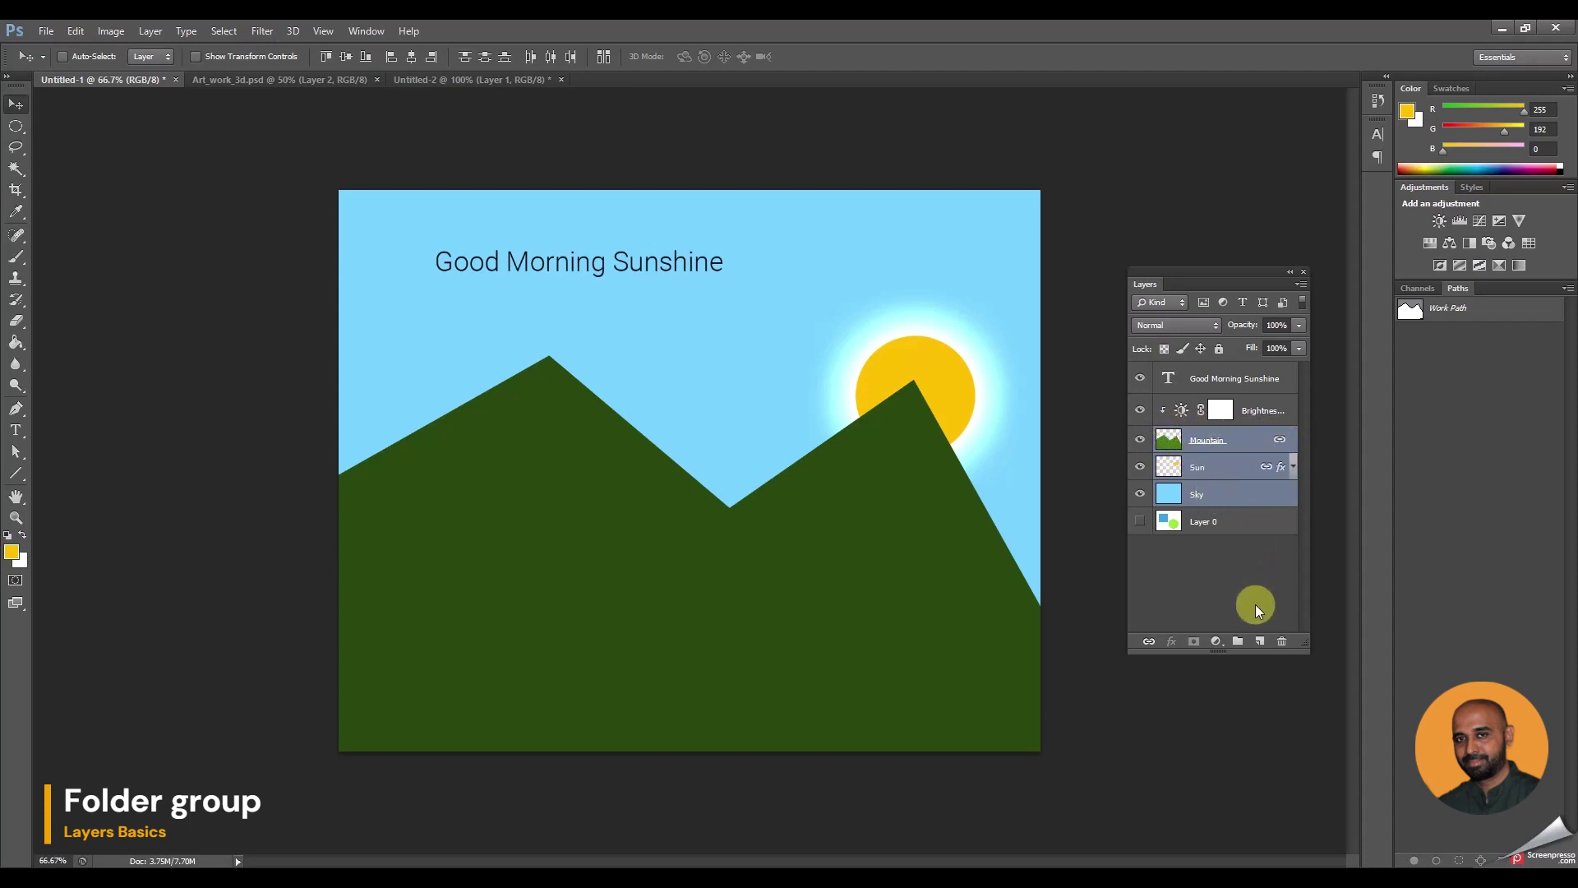
click(1239, 642)
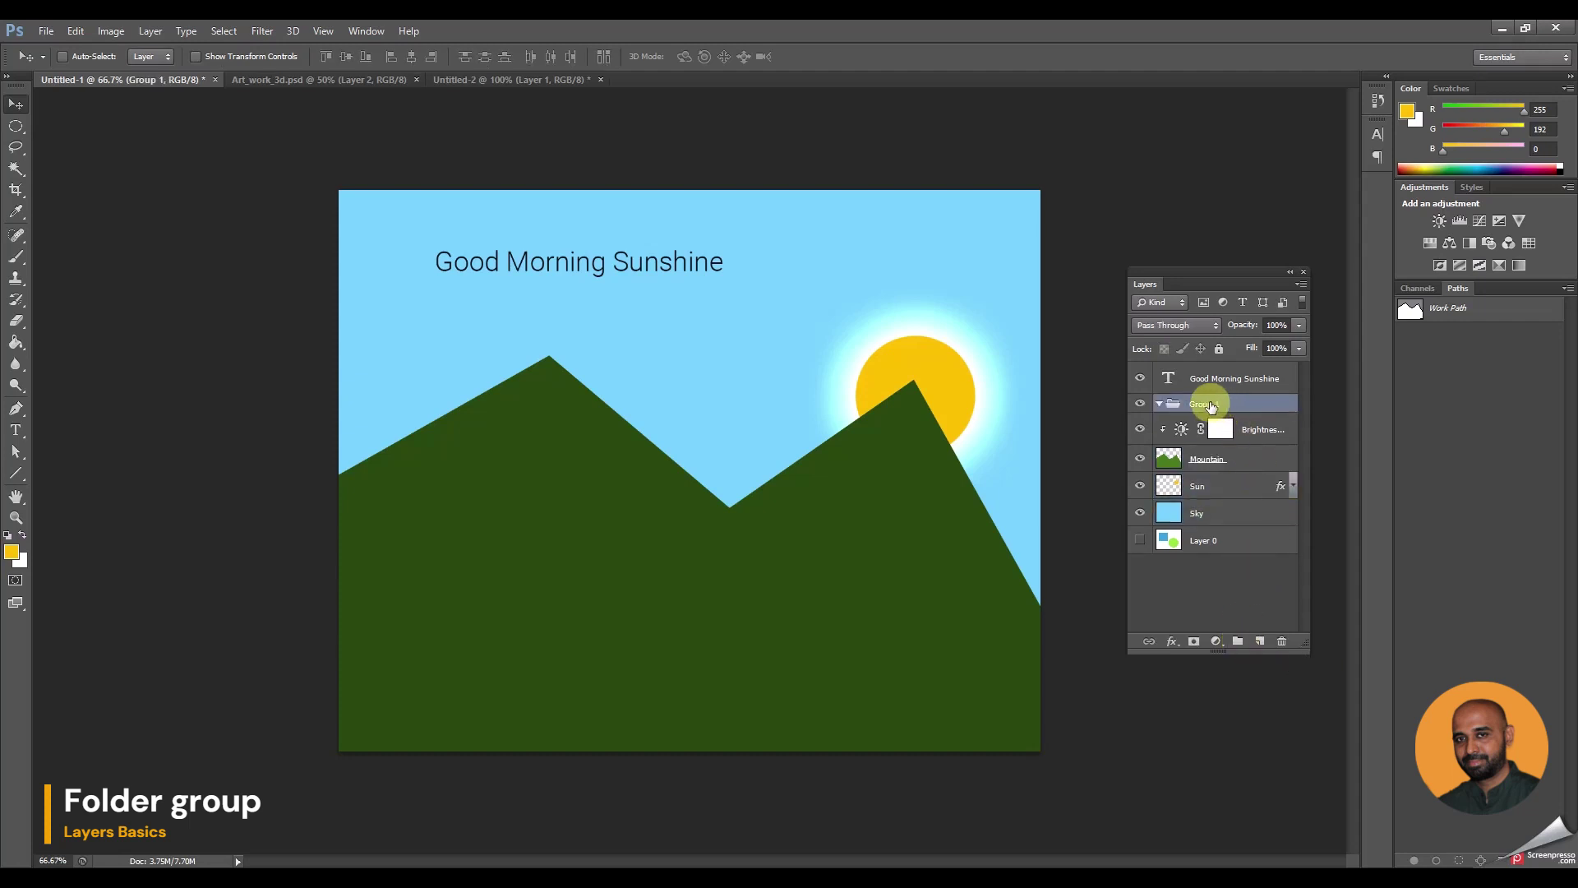
Move the Mountain, Sun and Sky layers together into the new layer group
click(1241, 460)
shift+click(1232, 484)
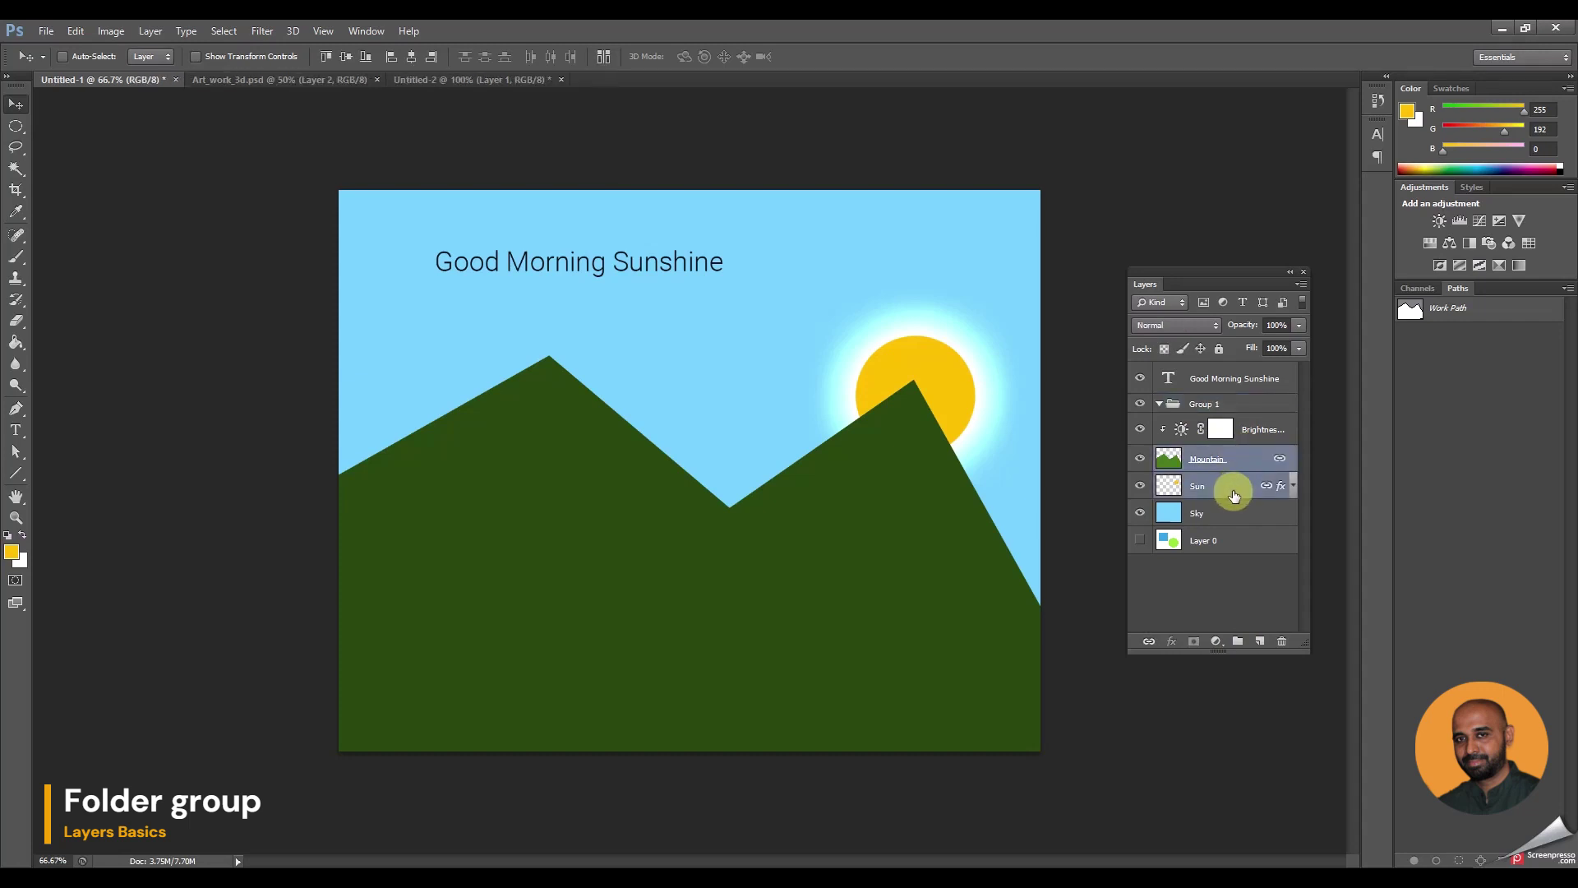
shift+click(1230, 510)
click(1258, 427)
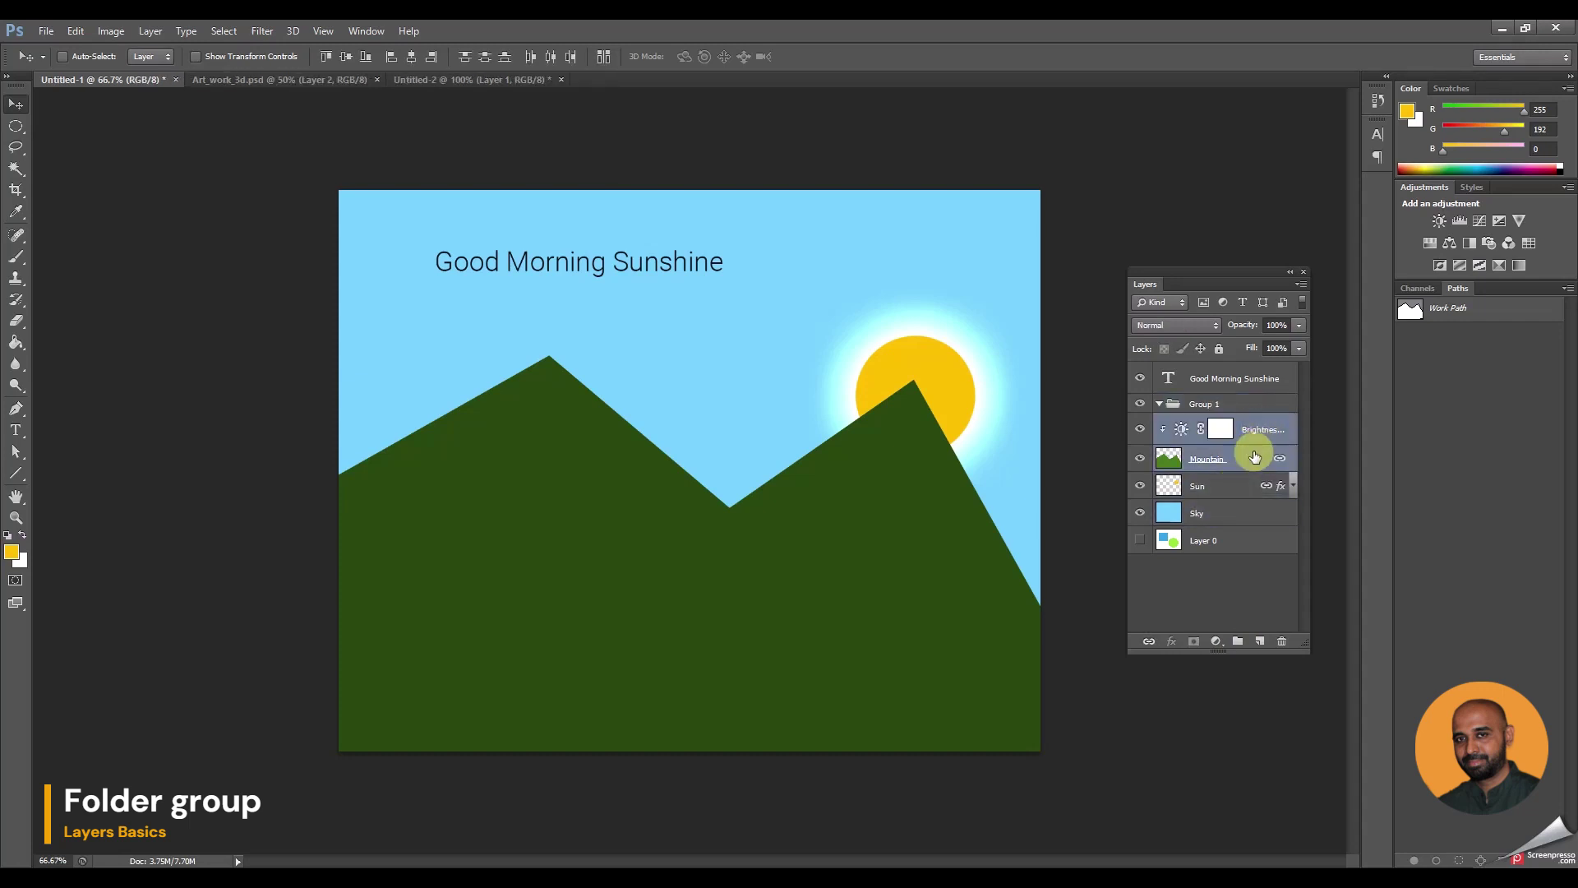
click(1238, 462)
shift+click(1230, 484)
shift+click(1226, 512)
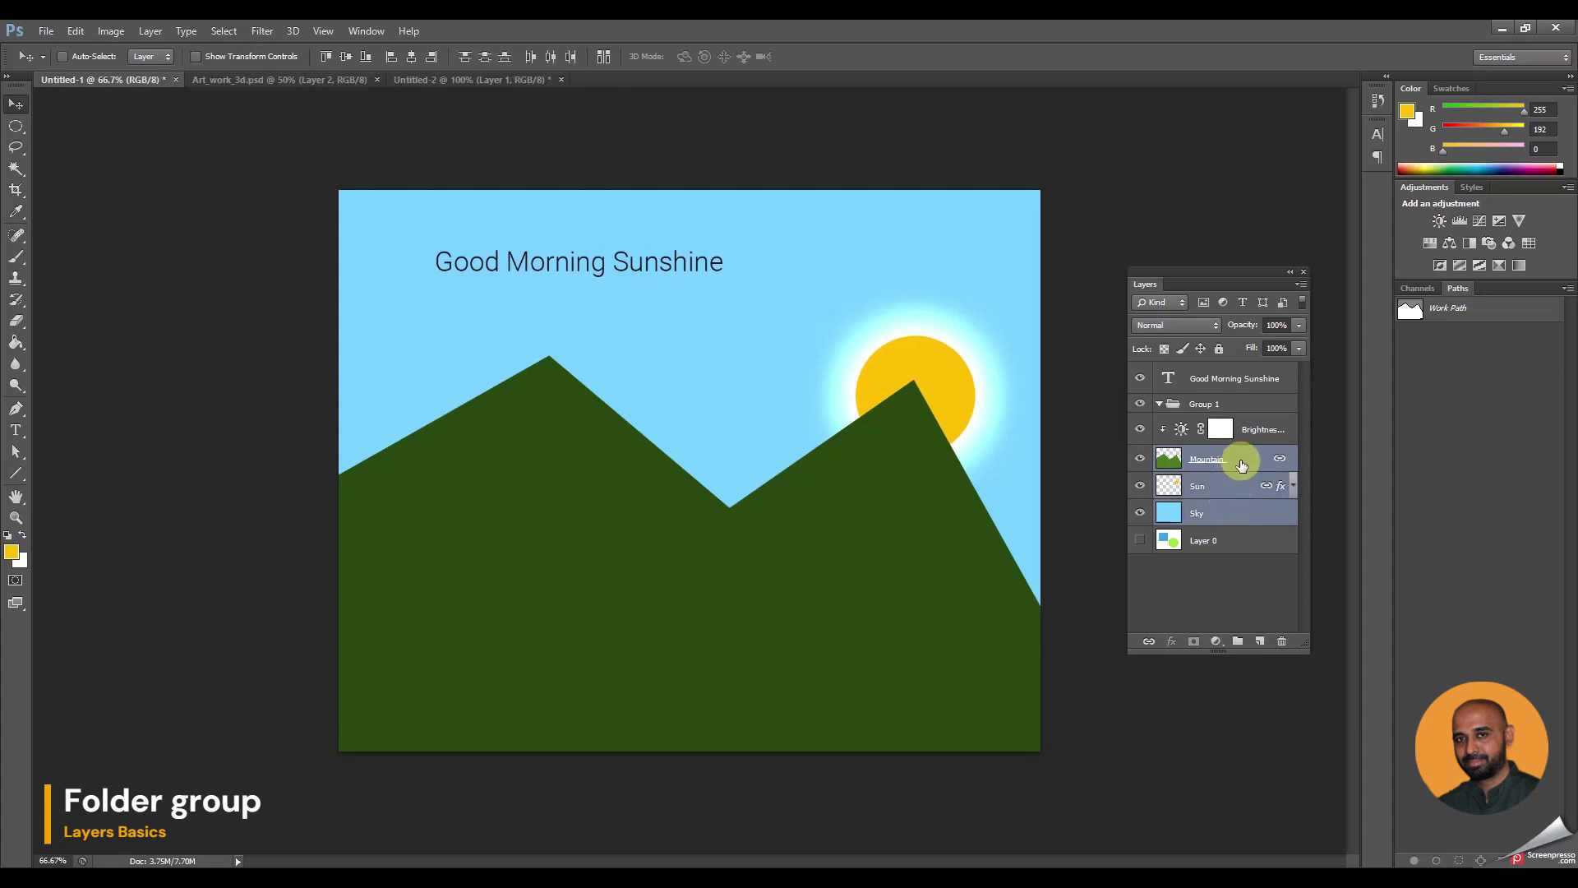
drag(1243, 463, 1214, 405)
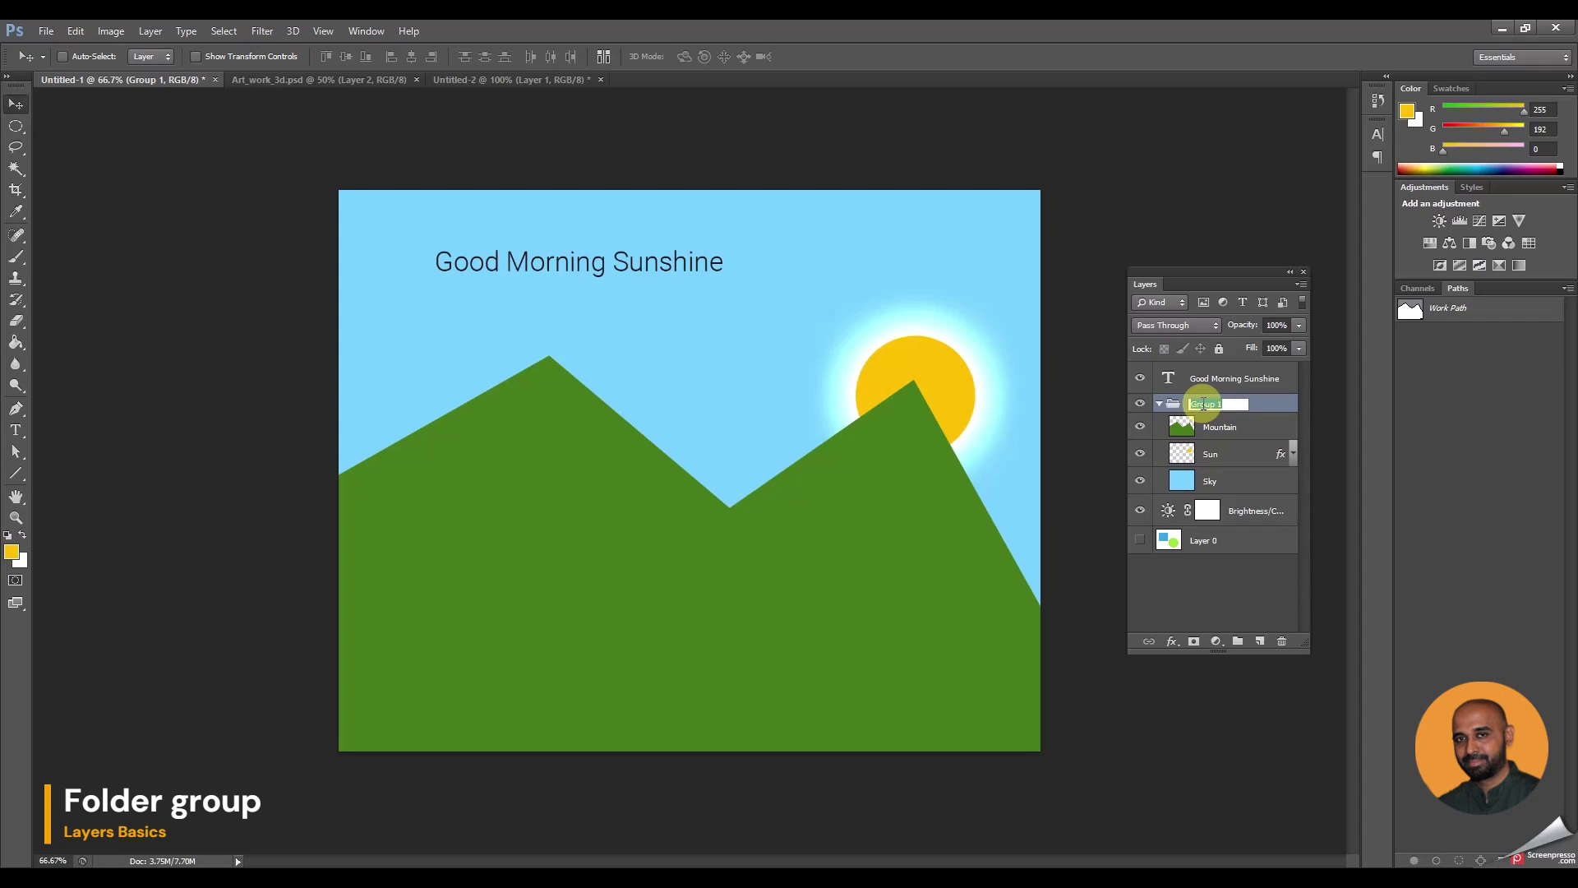
Rename the group as Objects and collapse it in the layer stack
text(Objects)
key(Return)
click(1159, 404)
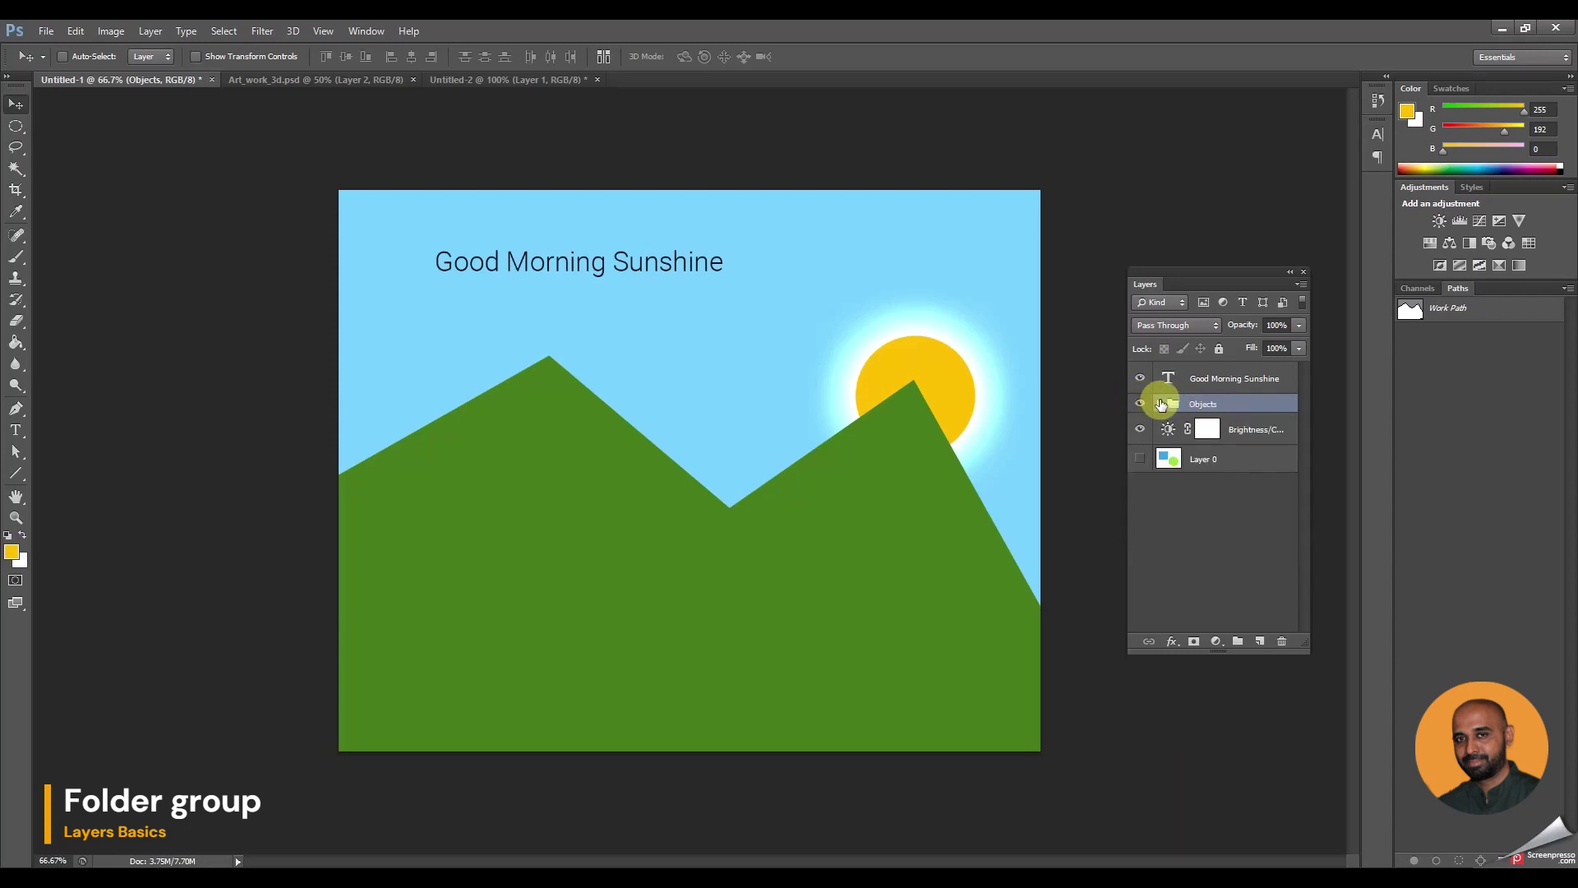
click(1159, 403)
click(1160, 403)
Try moving the whole Objects group on the canvas, undo the move, and leave the group collapsed
drag(1003, 398, 953, 388)
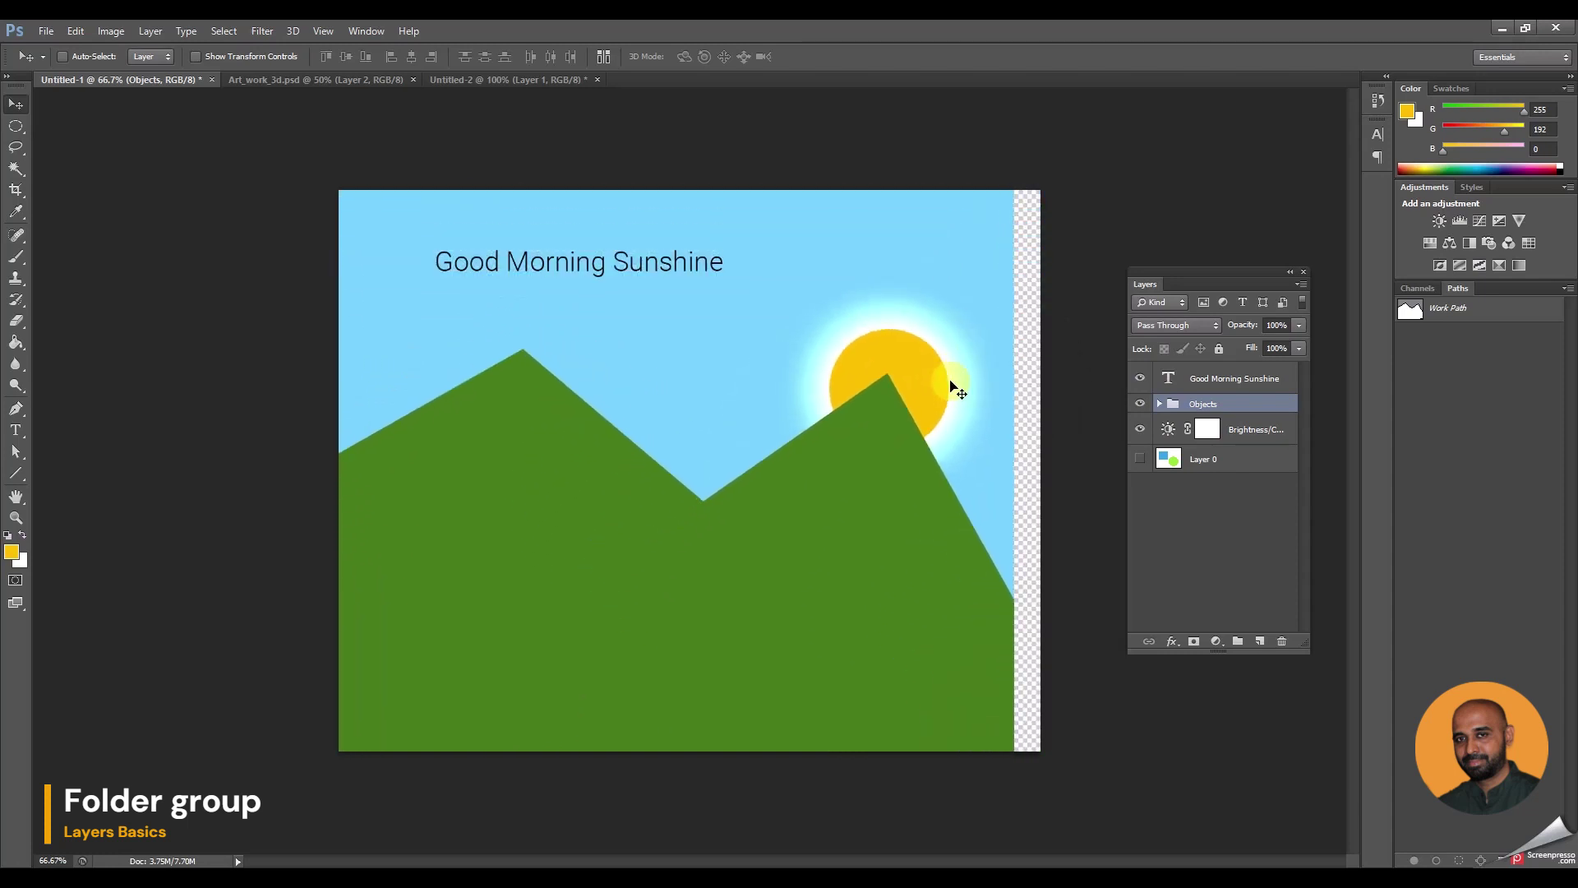
key(ctrl+z)
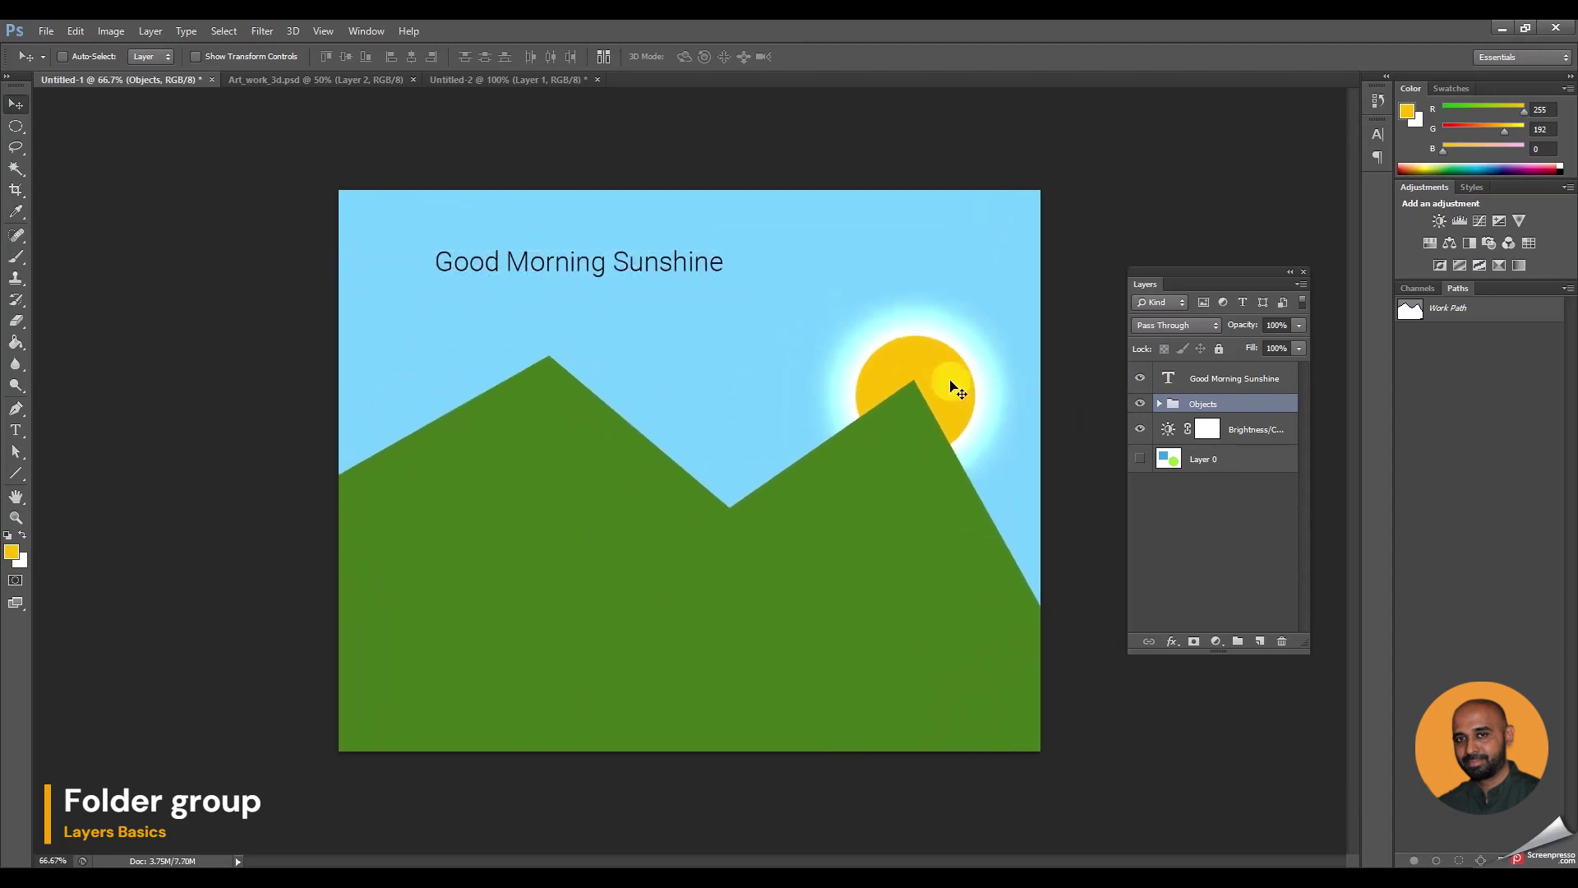
click(1160, 402)
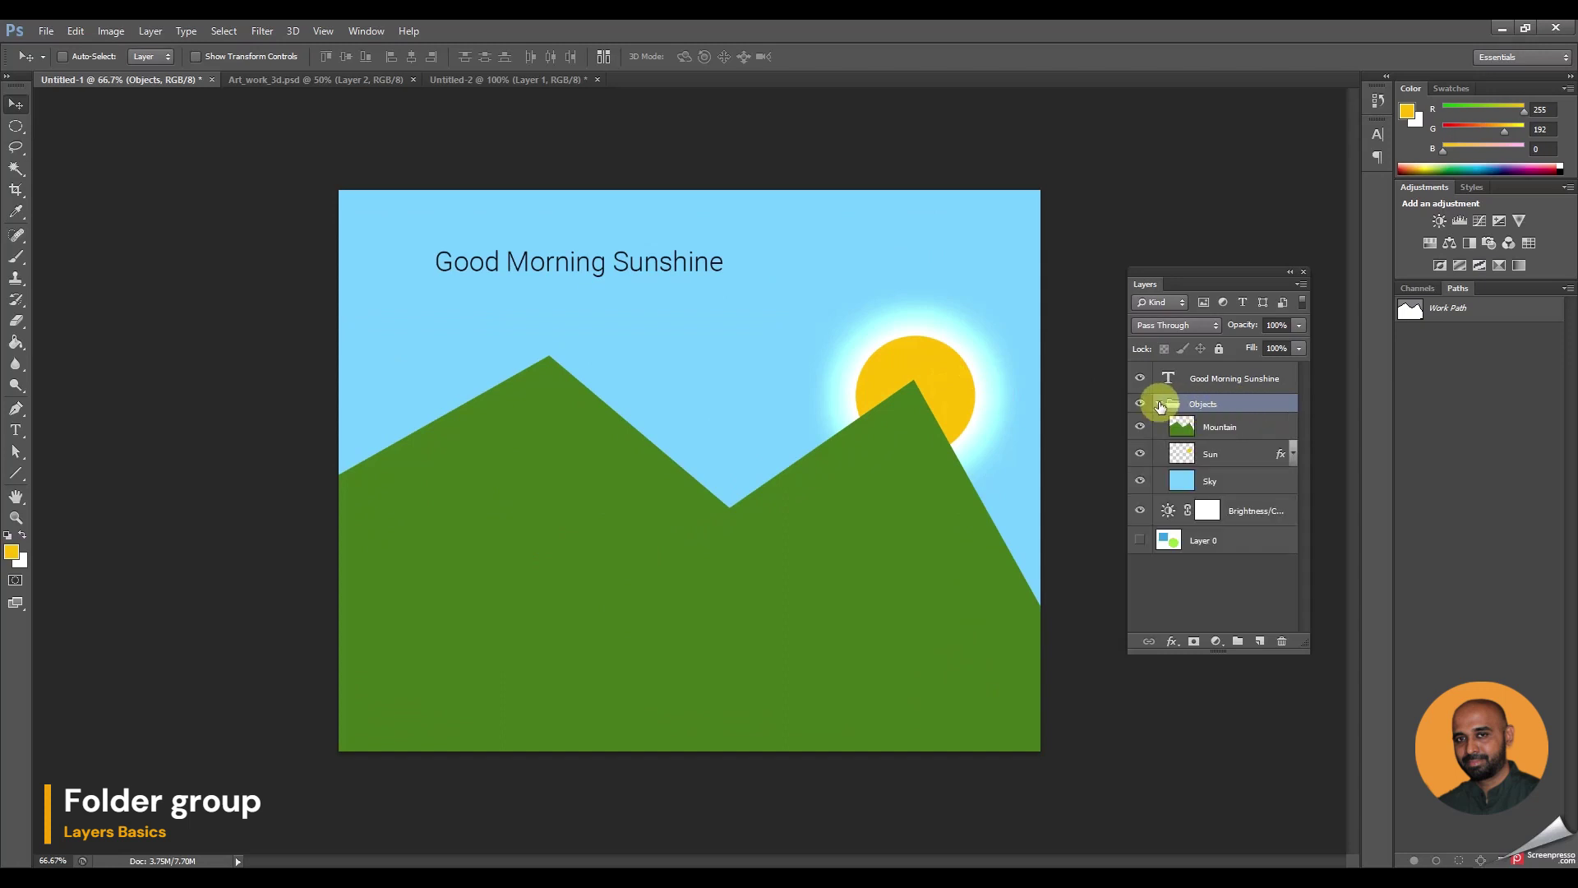
click(1159, 403)
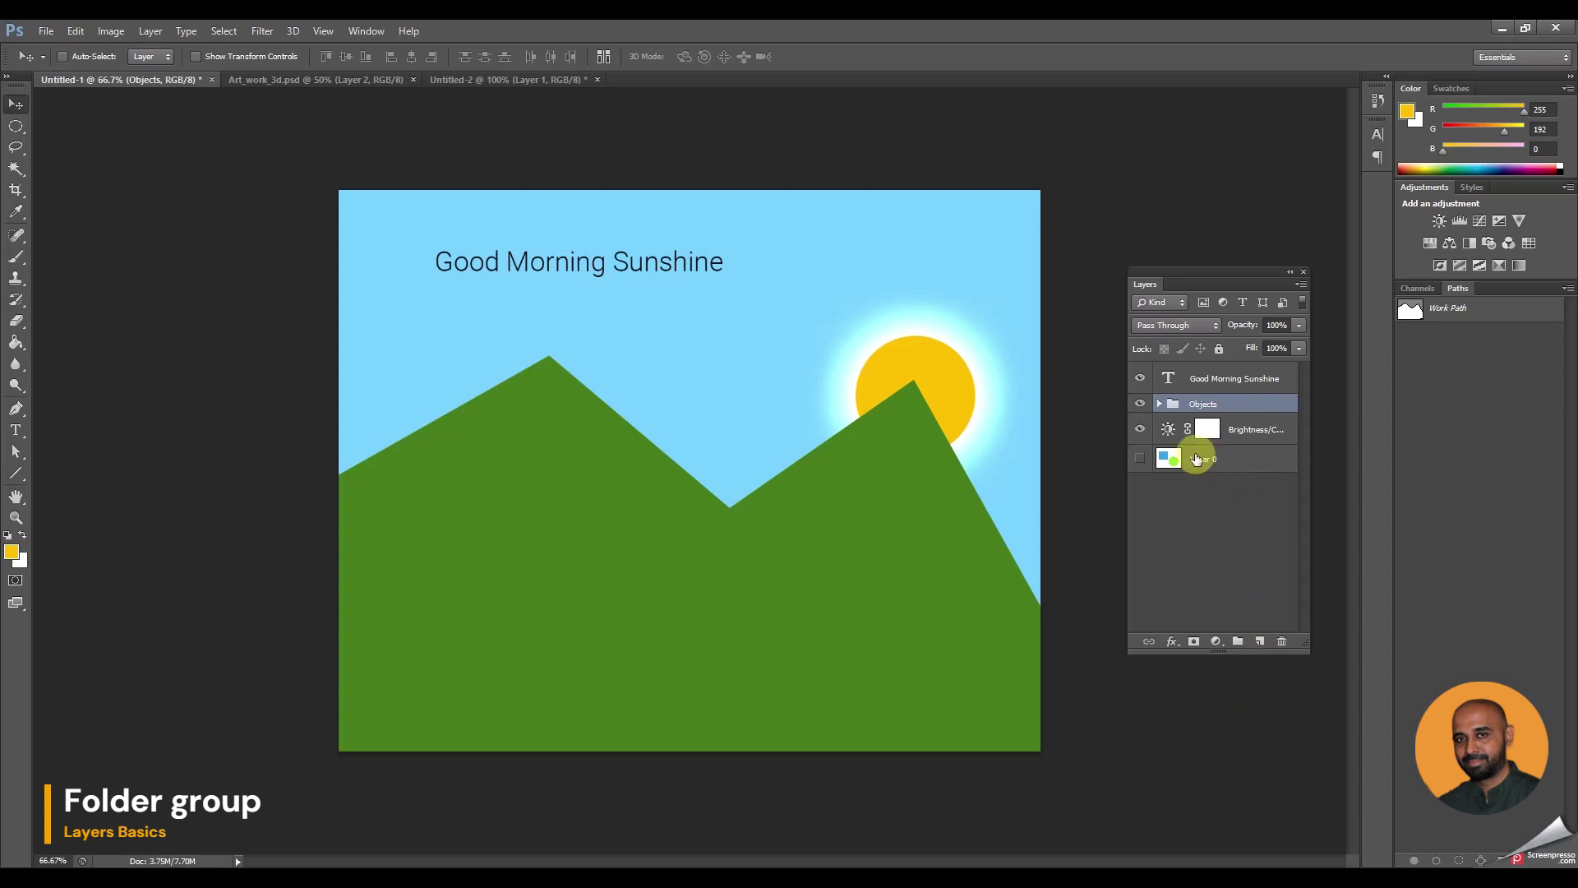
Move the Brightness/Contrast layer into the Objects group directly above Mountain and clip it to the Mountain layer
click(1279, 431)
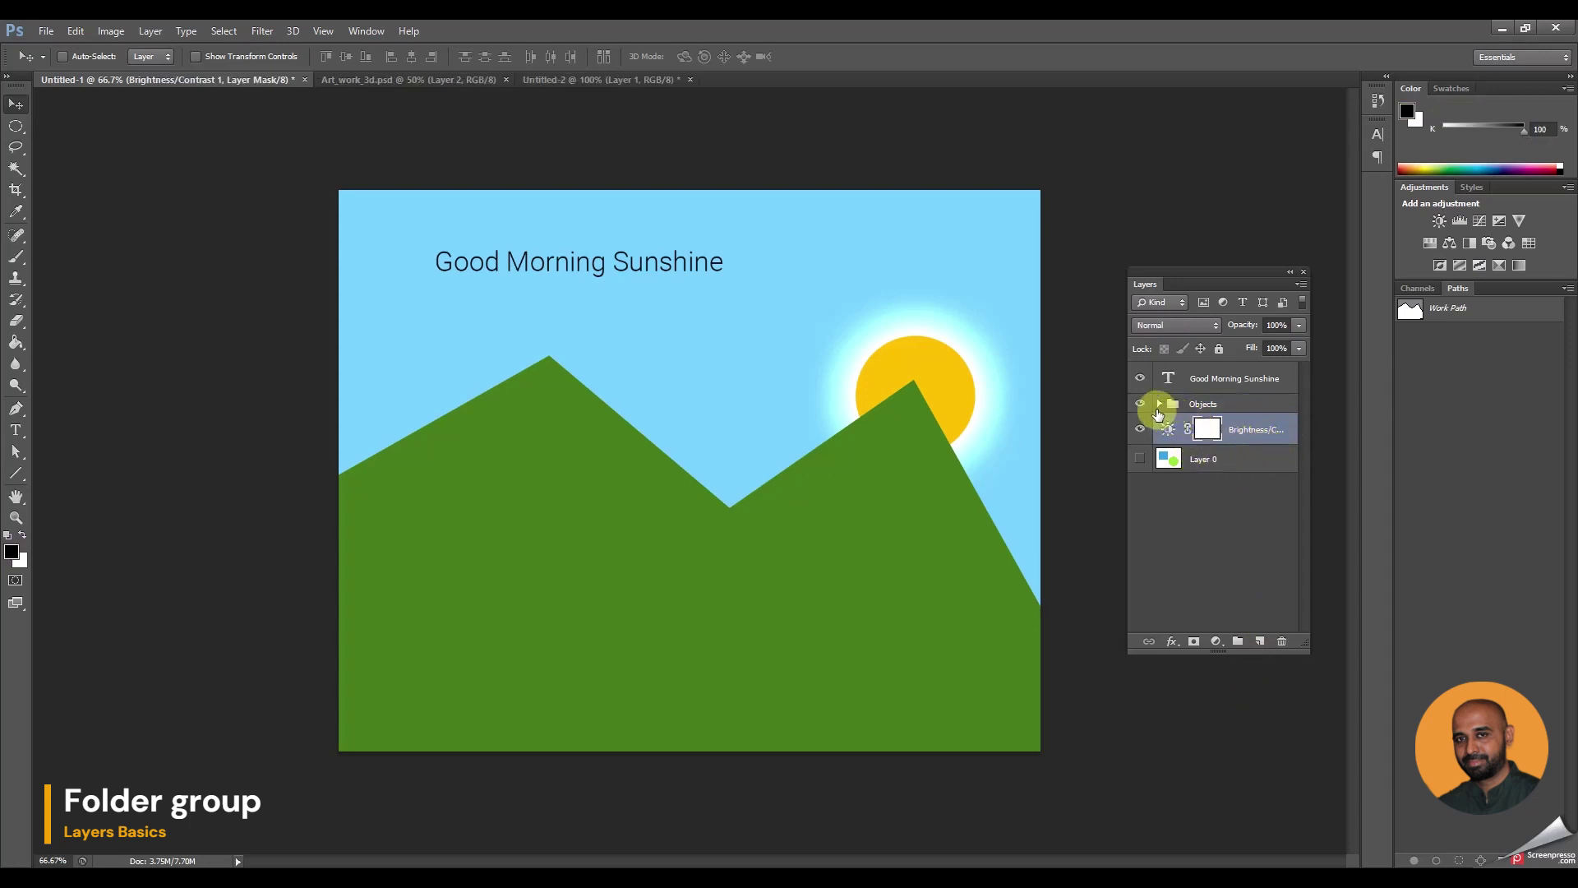
click(1158, 405)
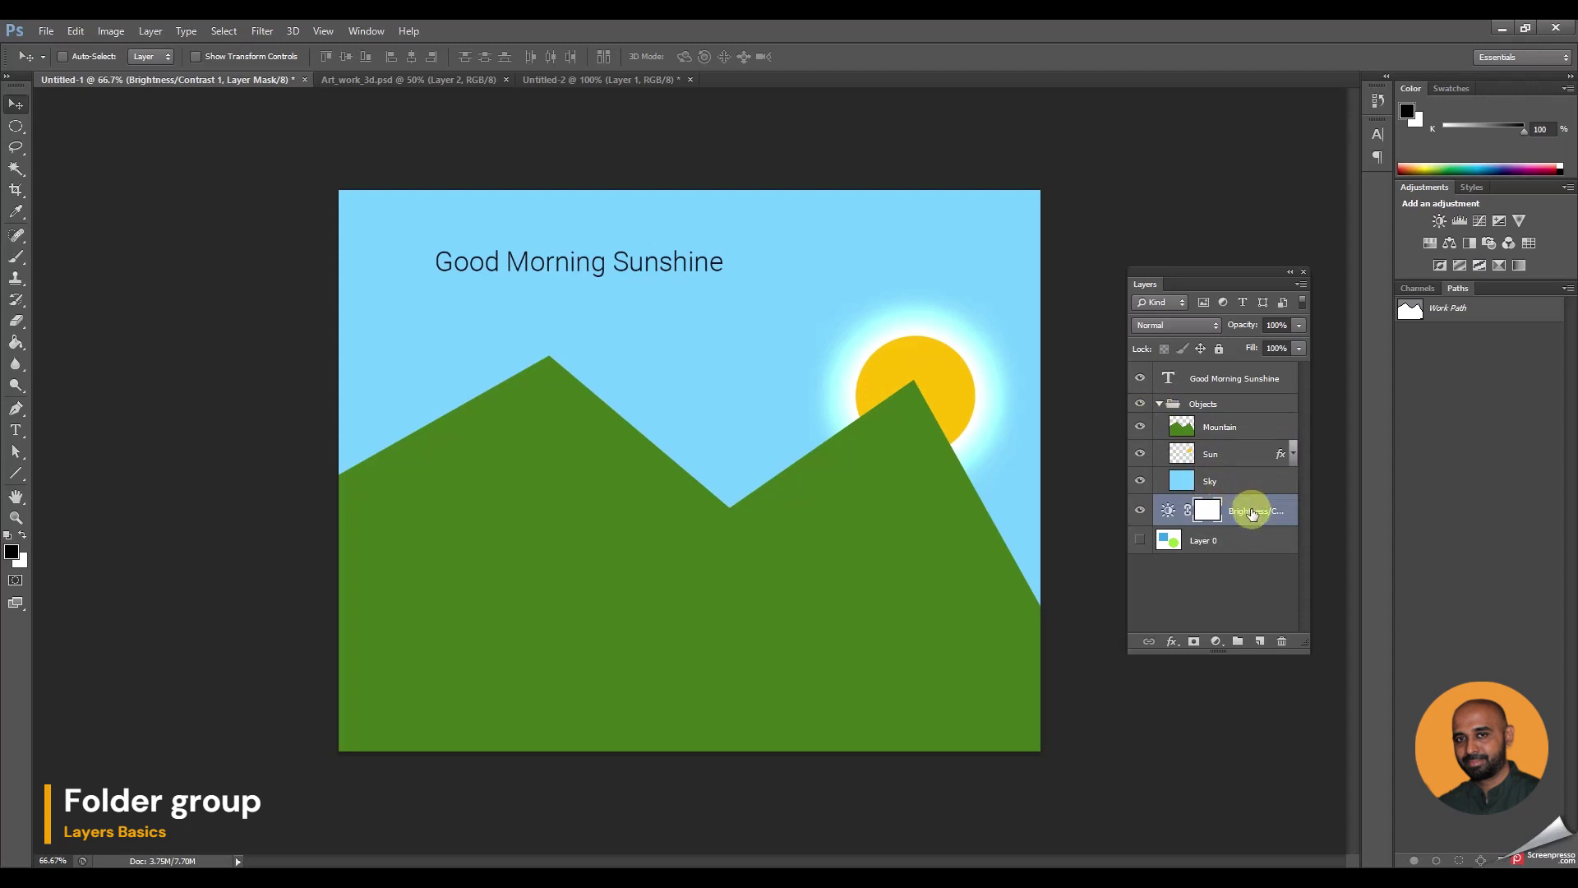
drag(1251, 513, 1238, 434)
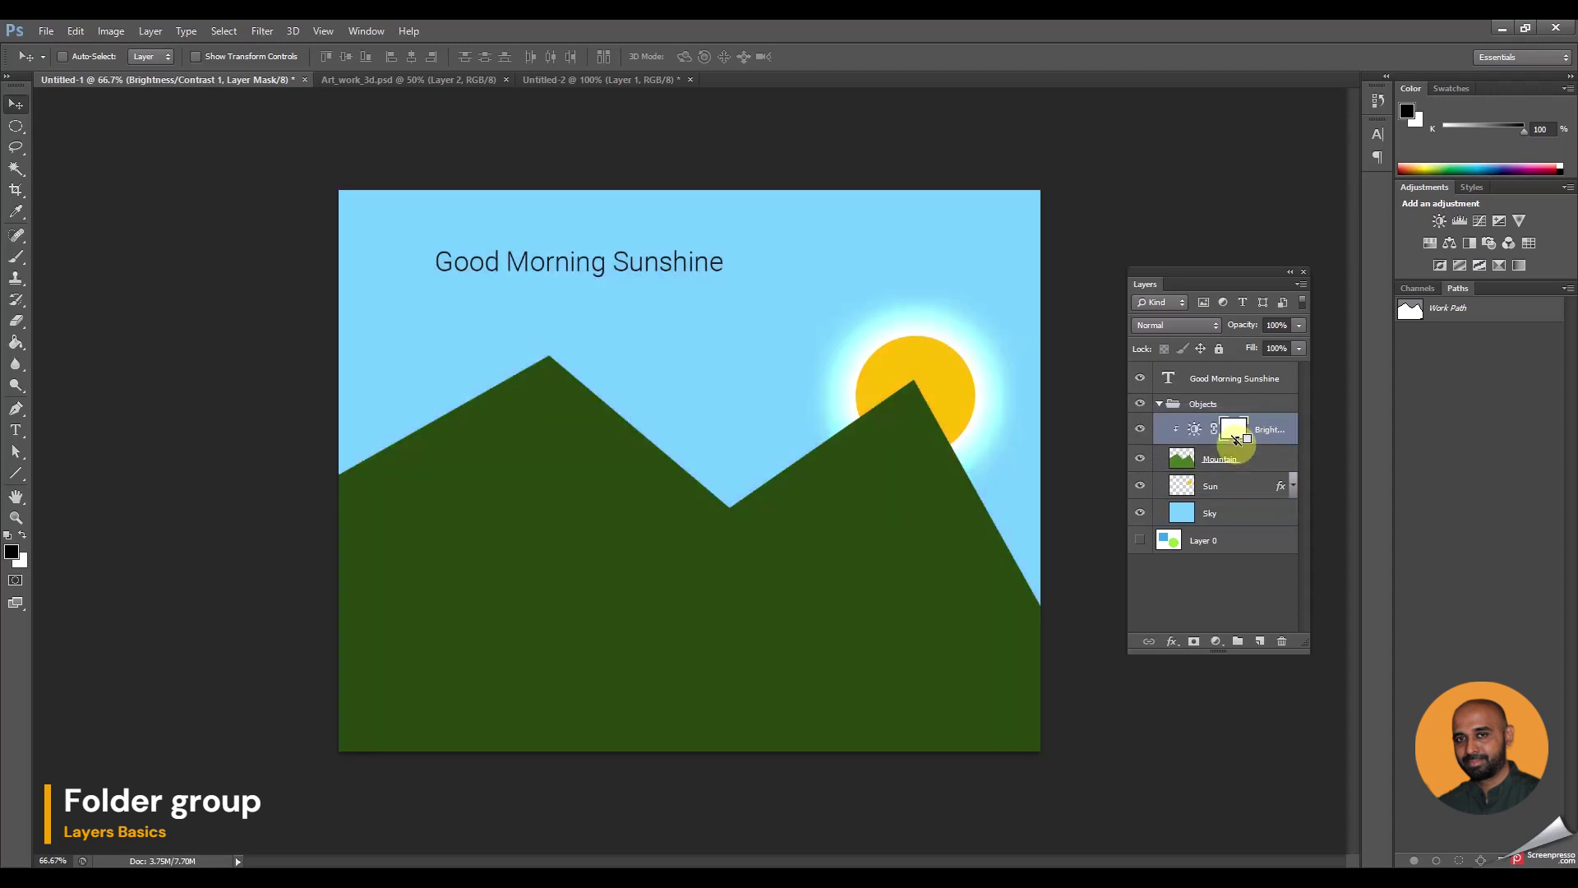
Collapse the Objects group, request deletion of the Good Morning Sunshine text layer, and decline it
click(1160, 406)
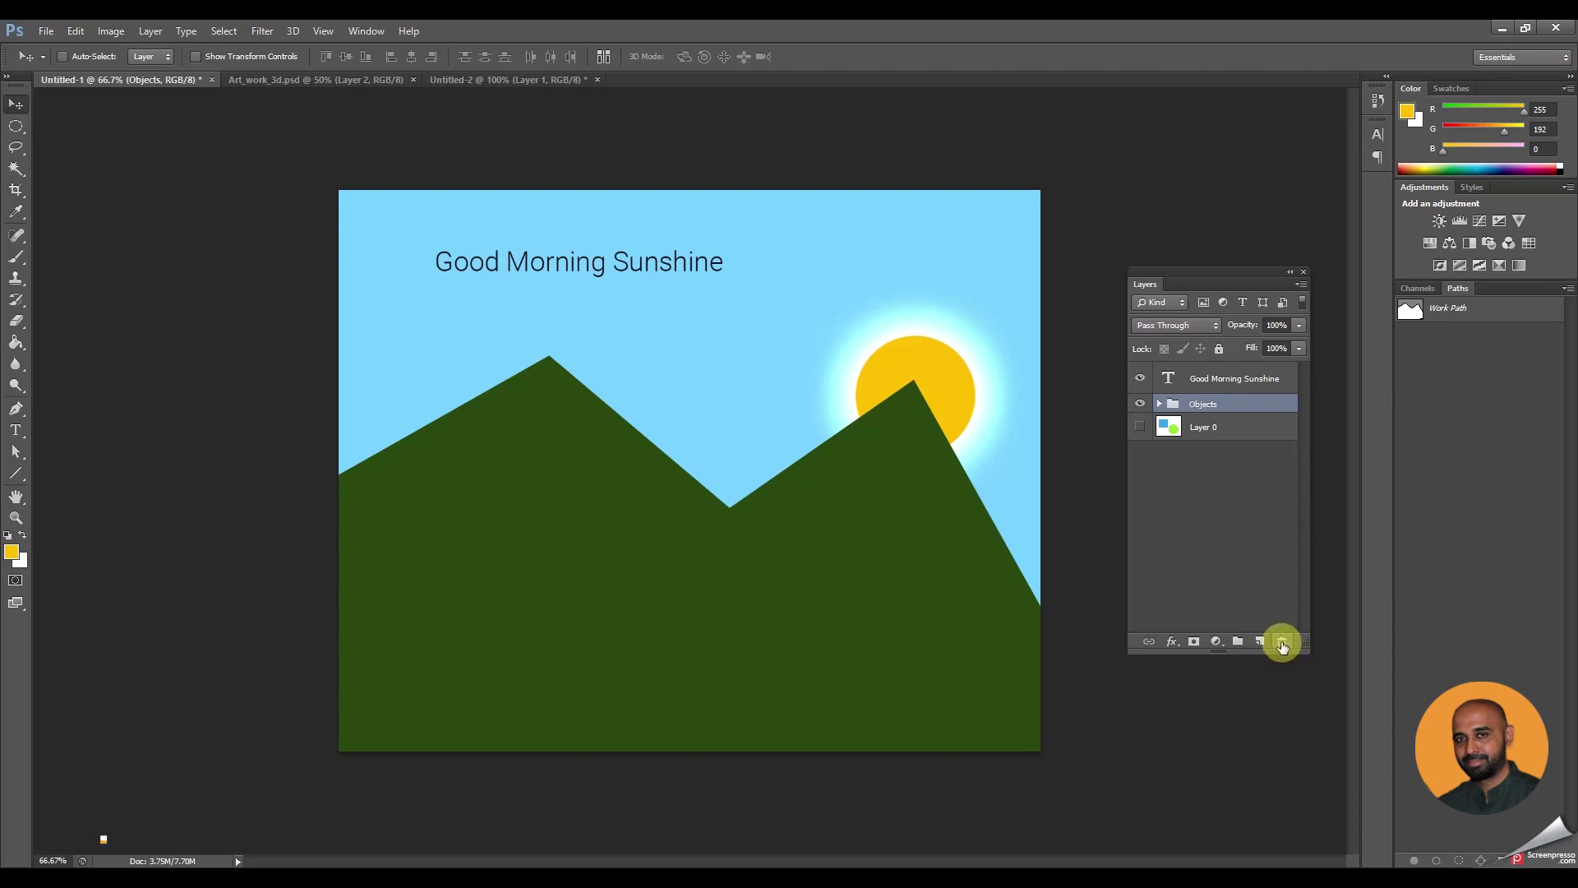
click(1258, 385)
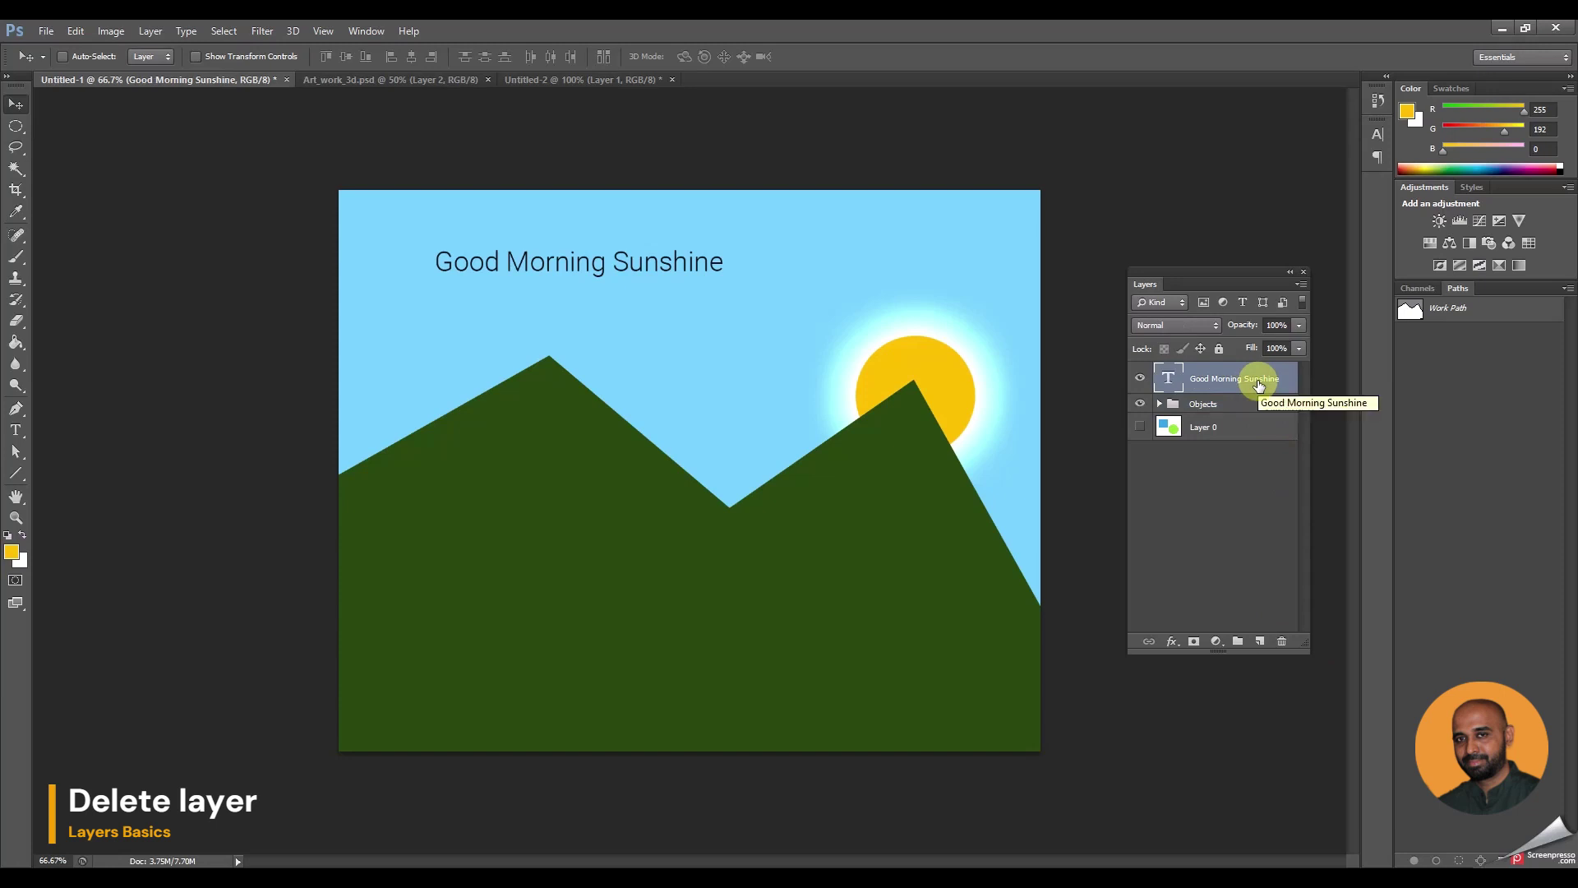
click(1283, 642)
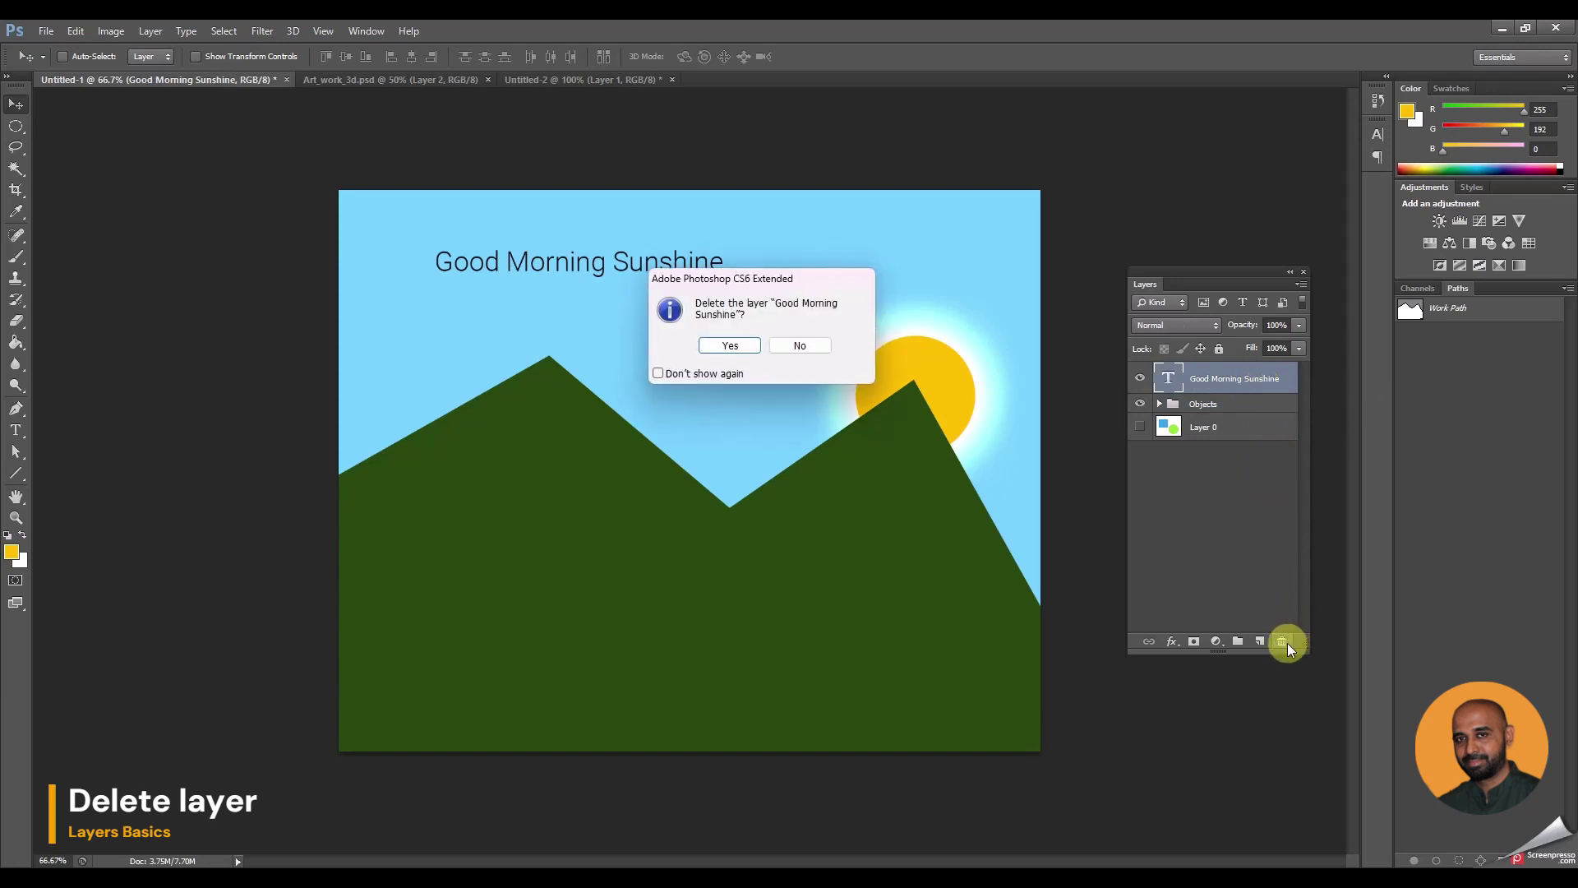
click(790, 346)
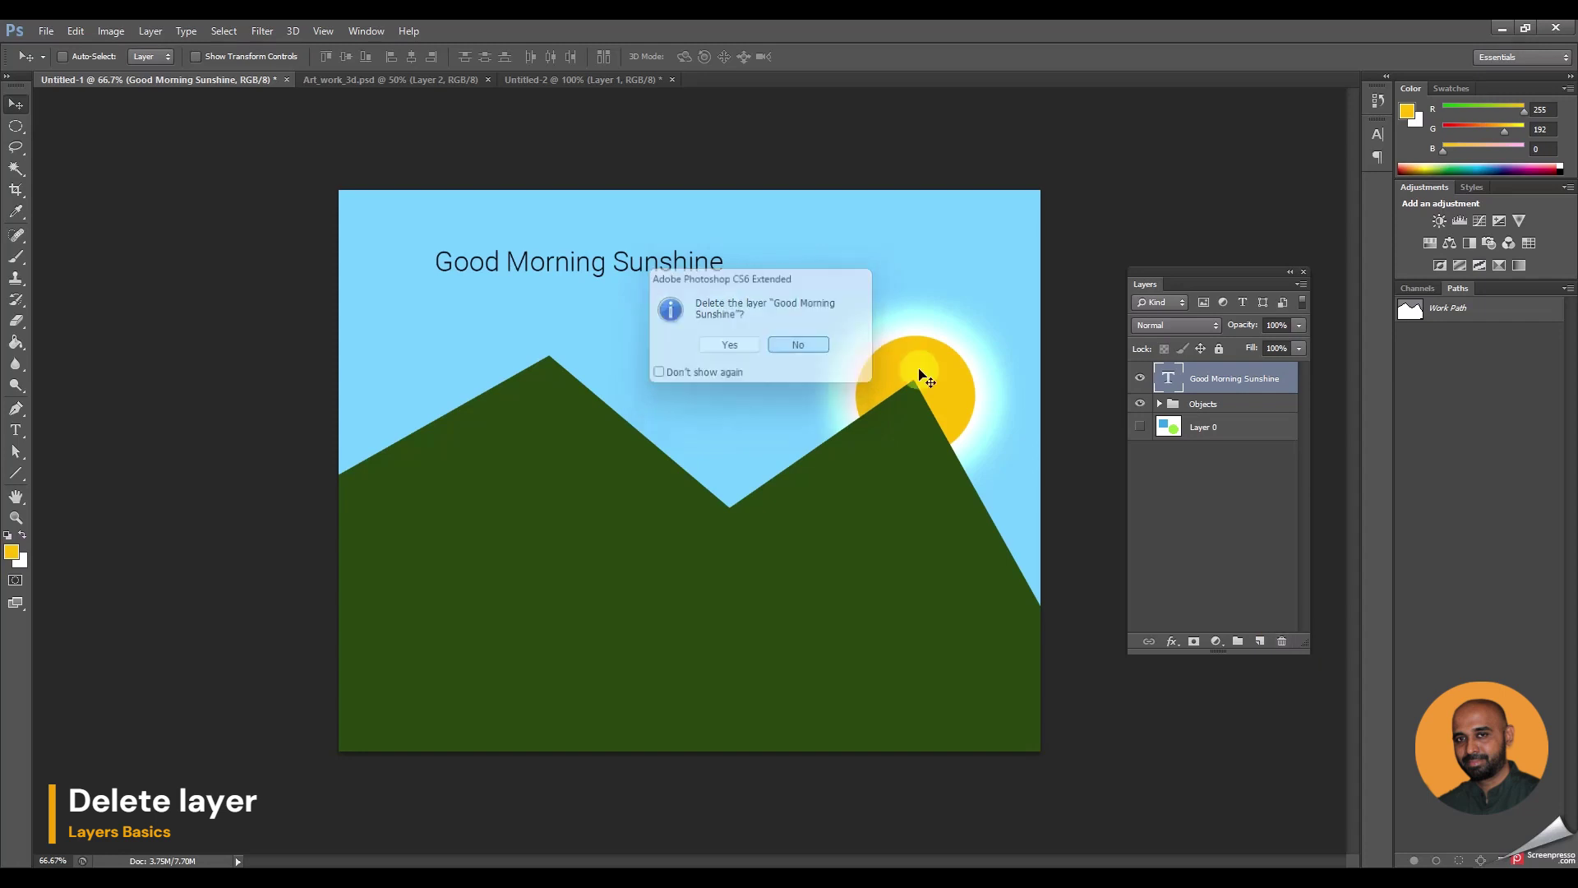
Delete only the Objects group, keeping the layers it contains
click(1275, 402)
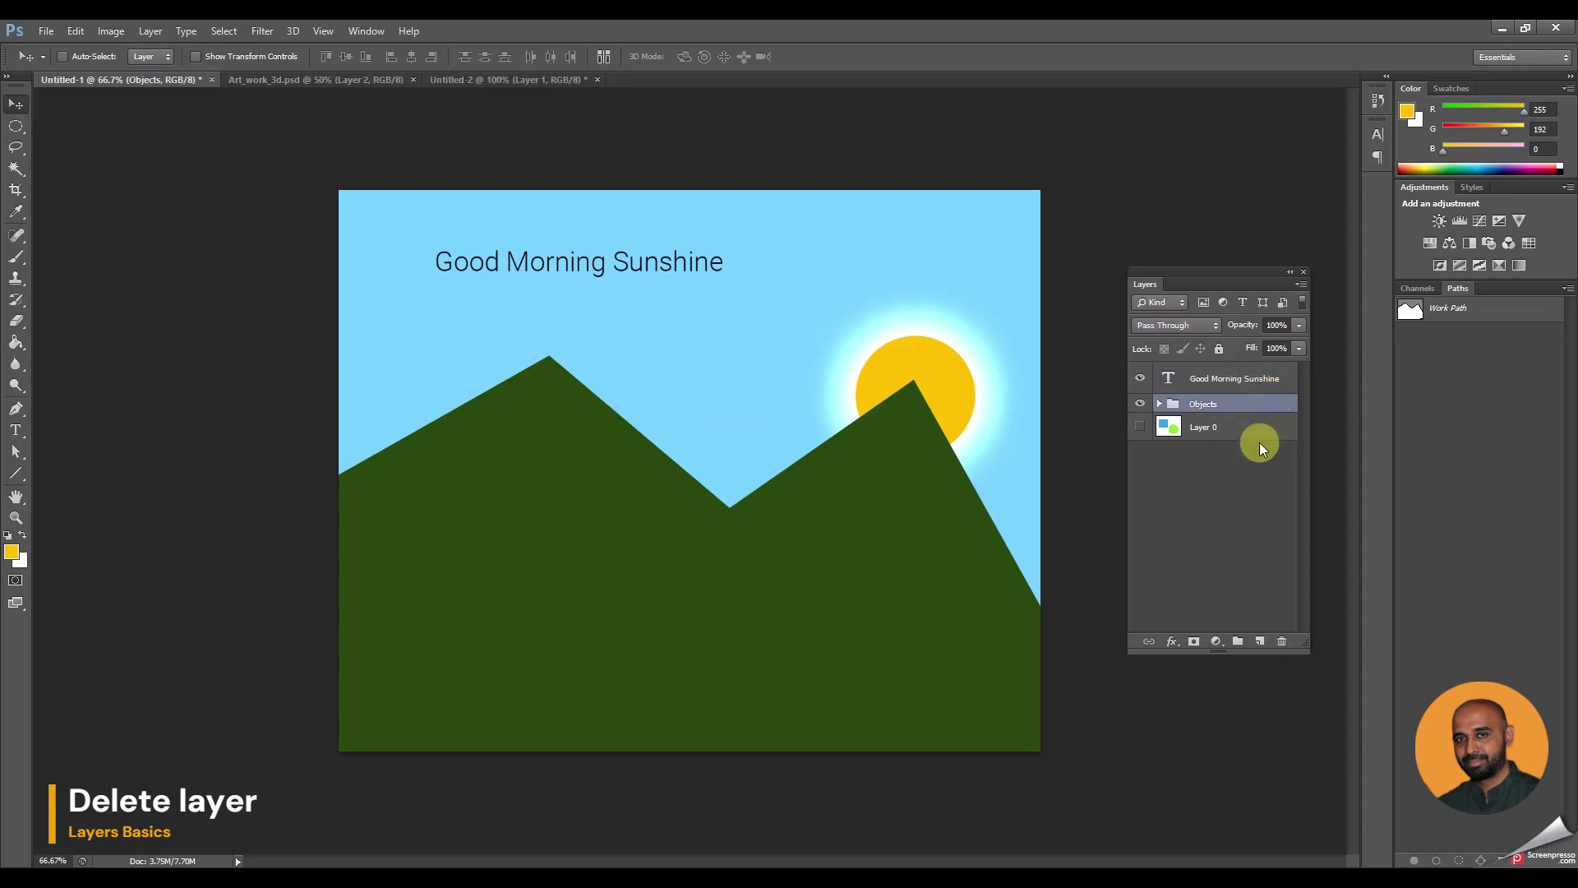
click(1282, 646)
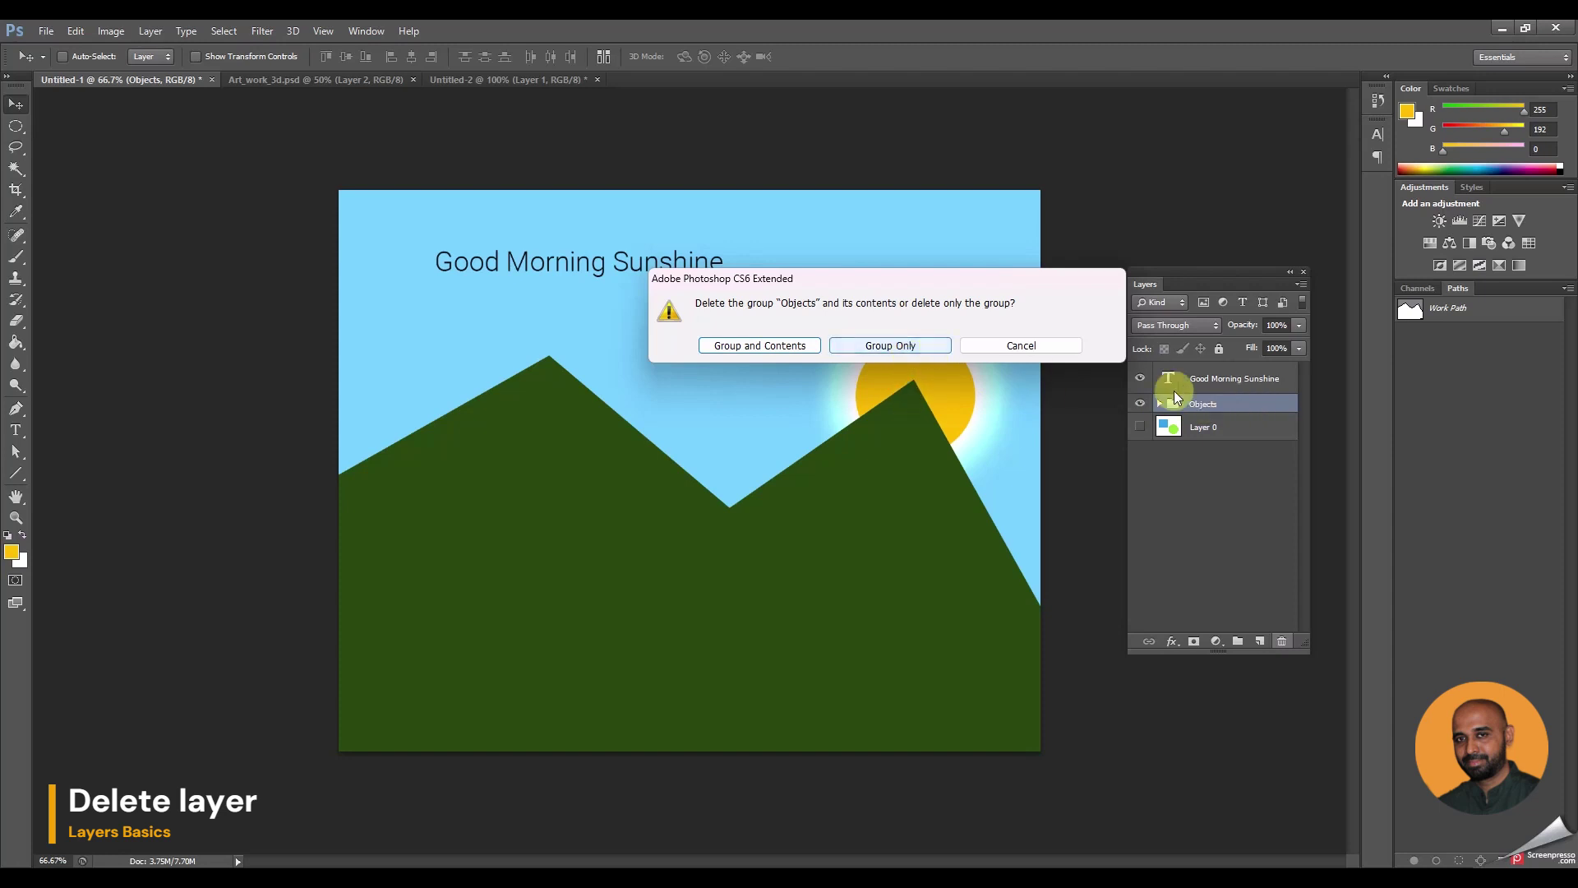
click(914, 346)
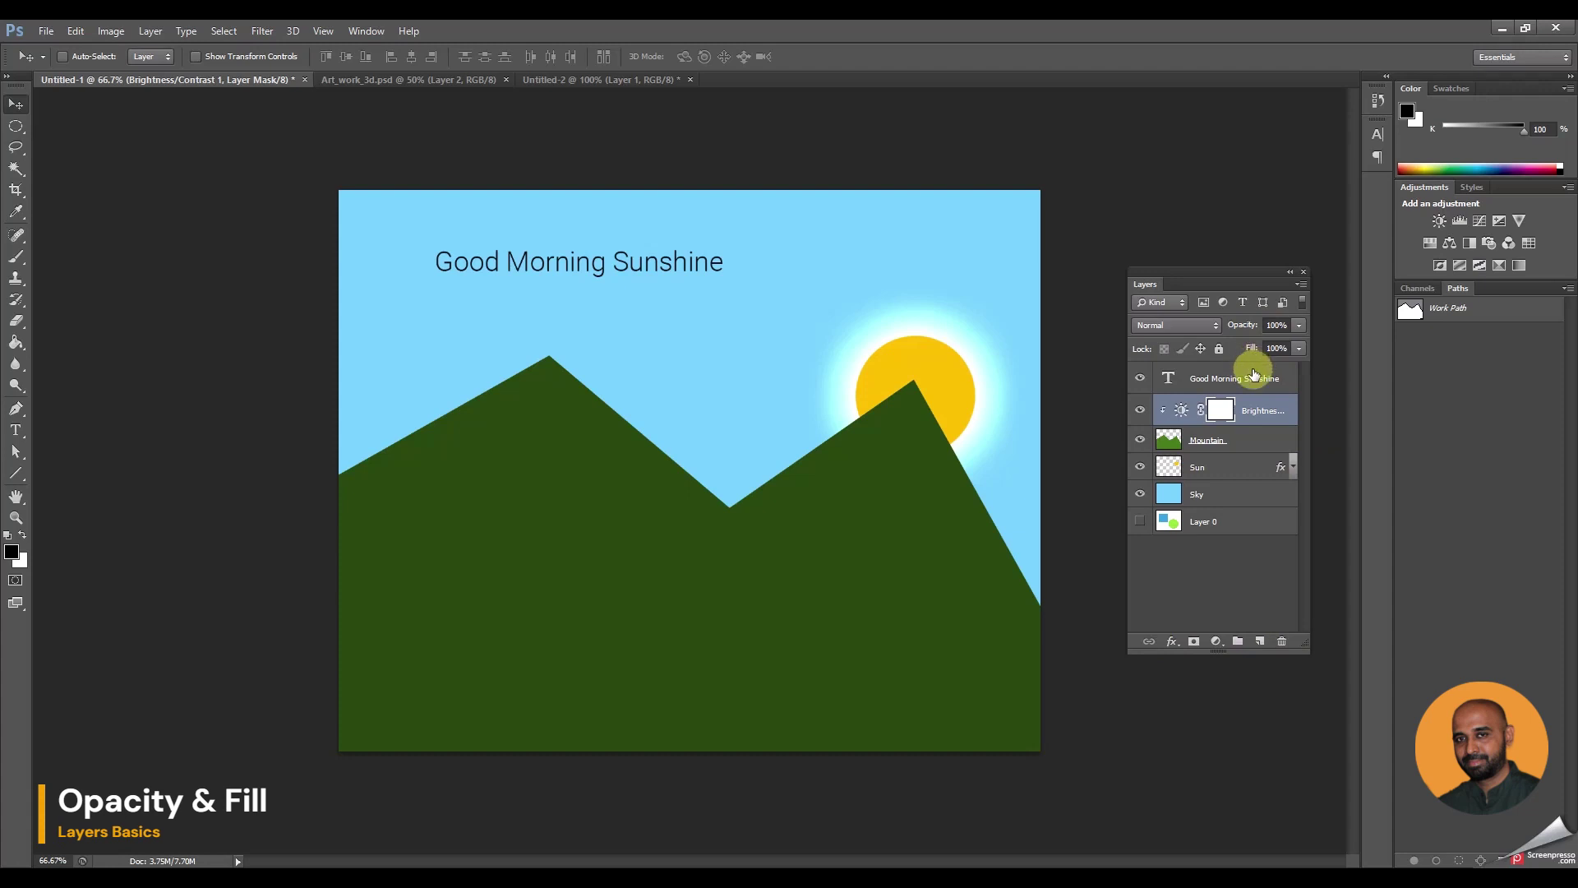
Try the Mountain layer at 0% opacity and at 50% opacity
click(1261, 436)
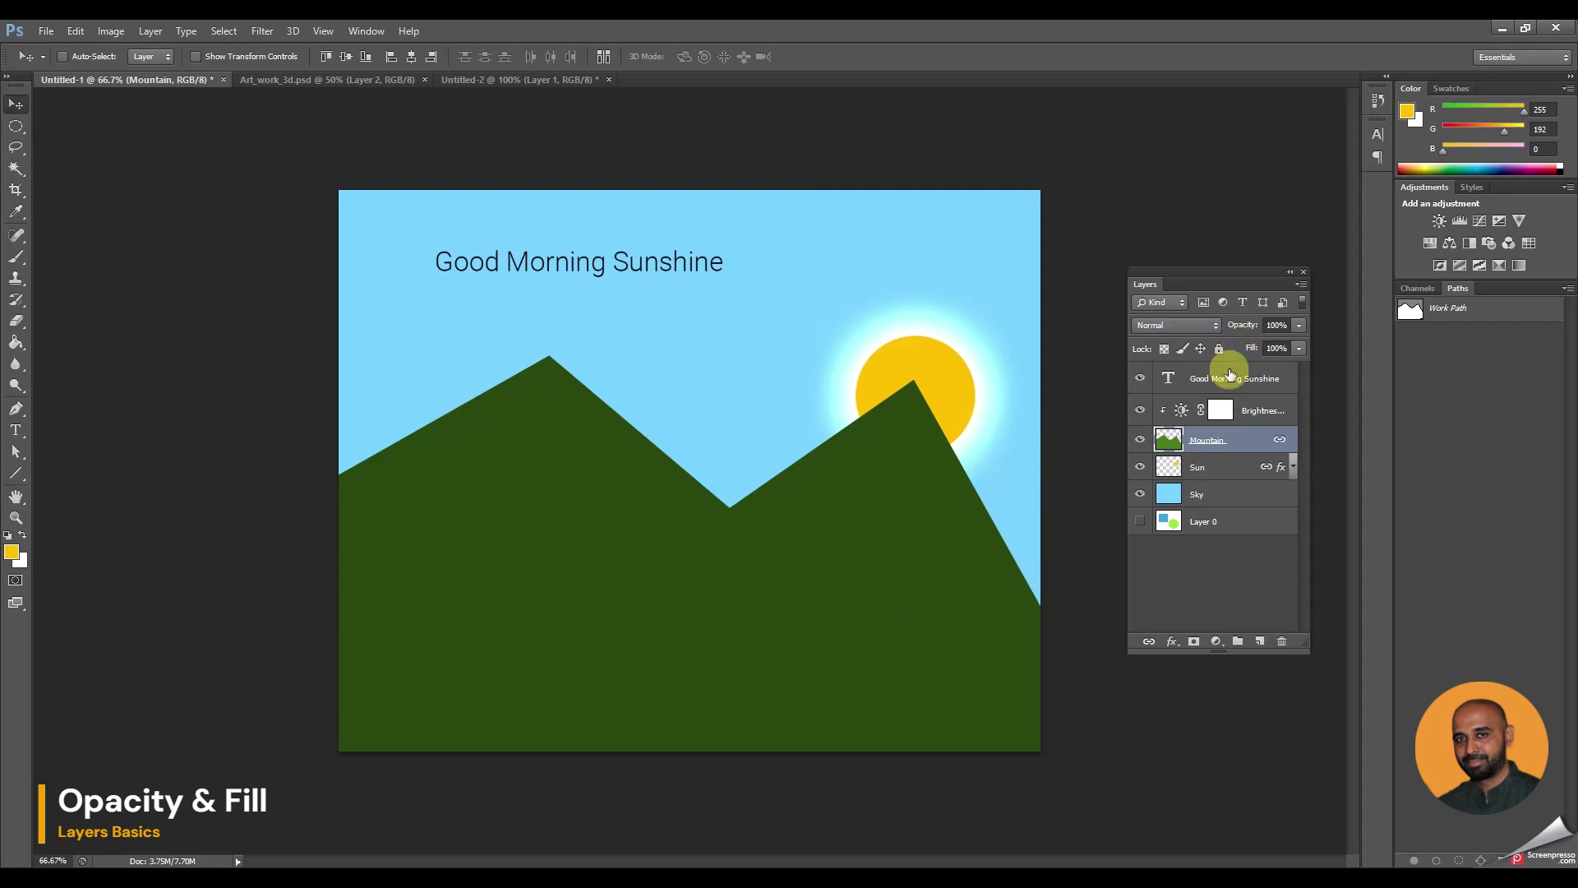
click(1282, 326)
text(0)
key(Return)
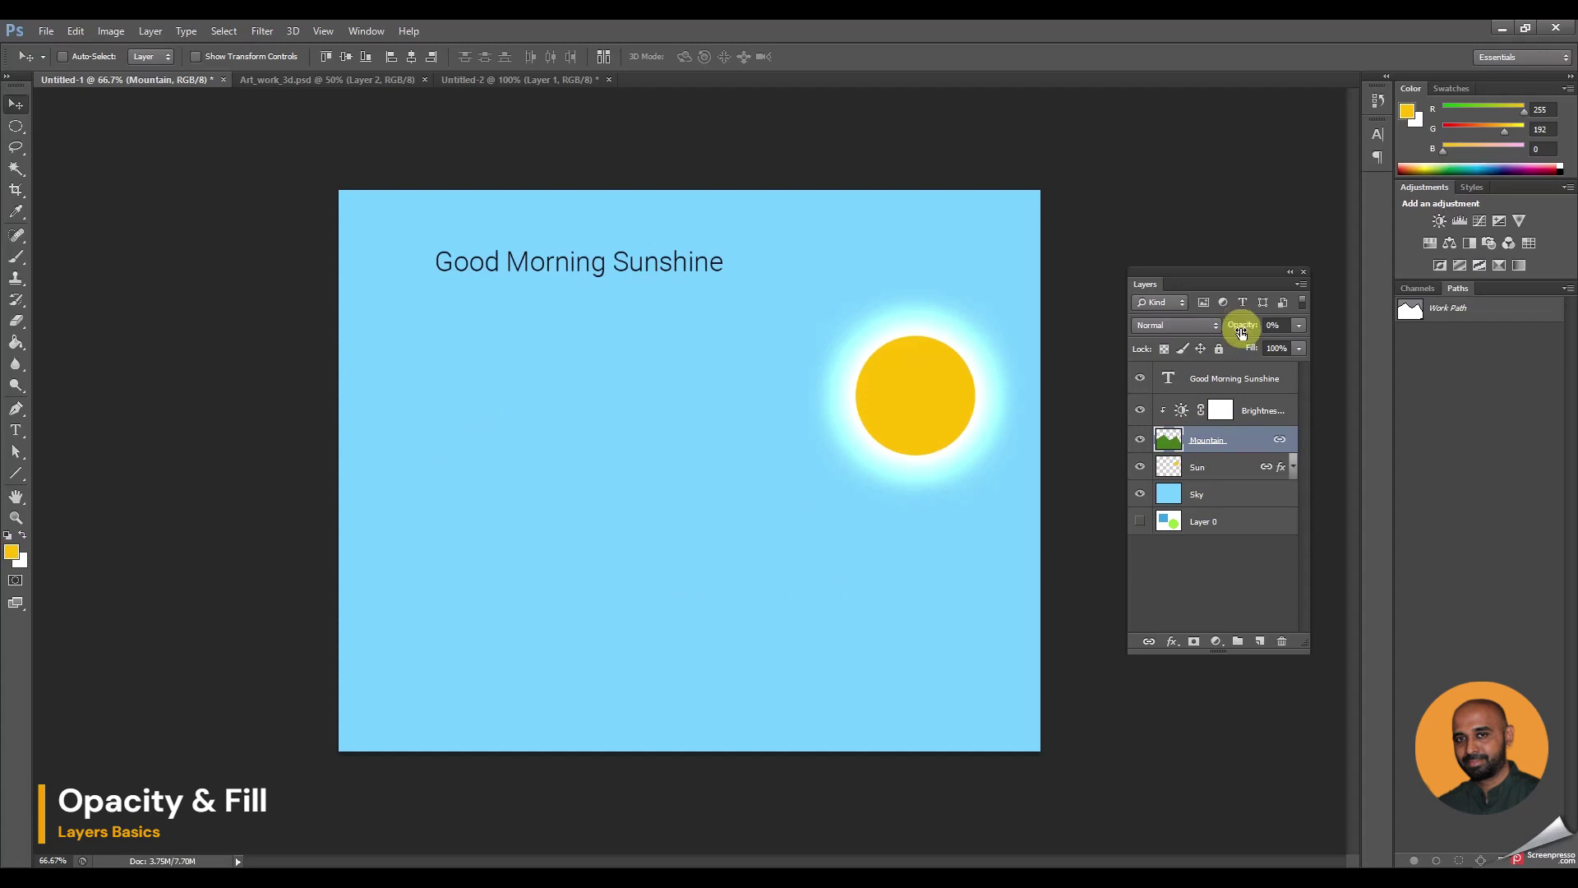
click(1272, 326)
text(50)
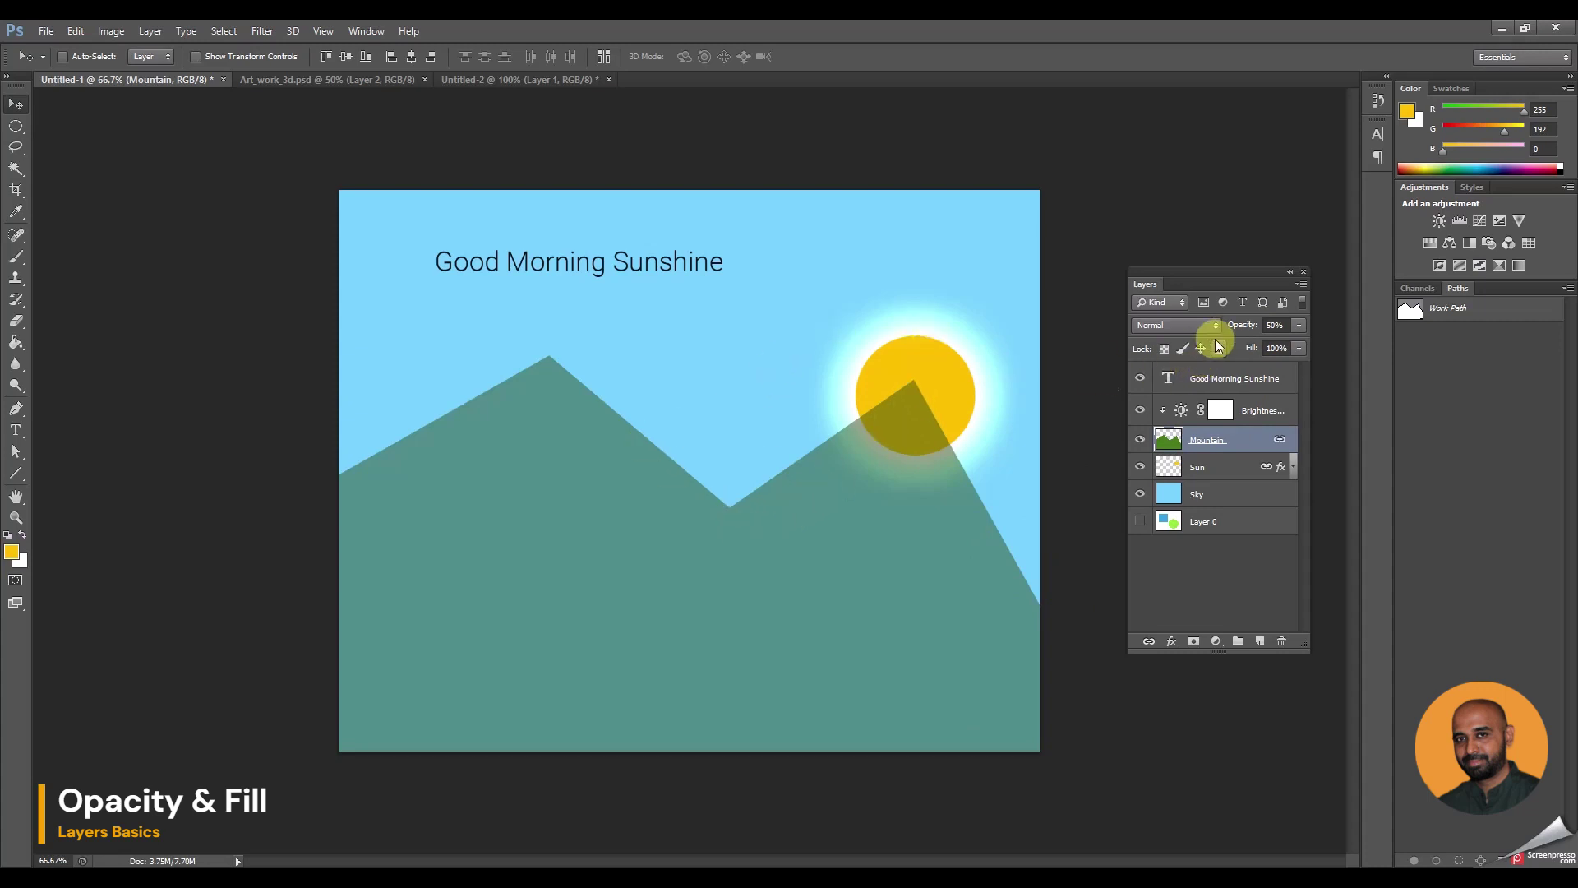
Restore the Mountain layer's opacity to 100%, vary its opacity and fill, and leave both at 100%
drag(1241, 324, 1342, 332)
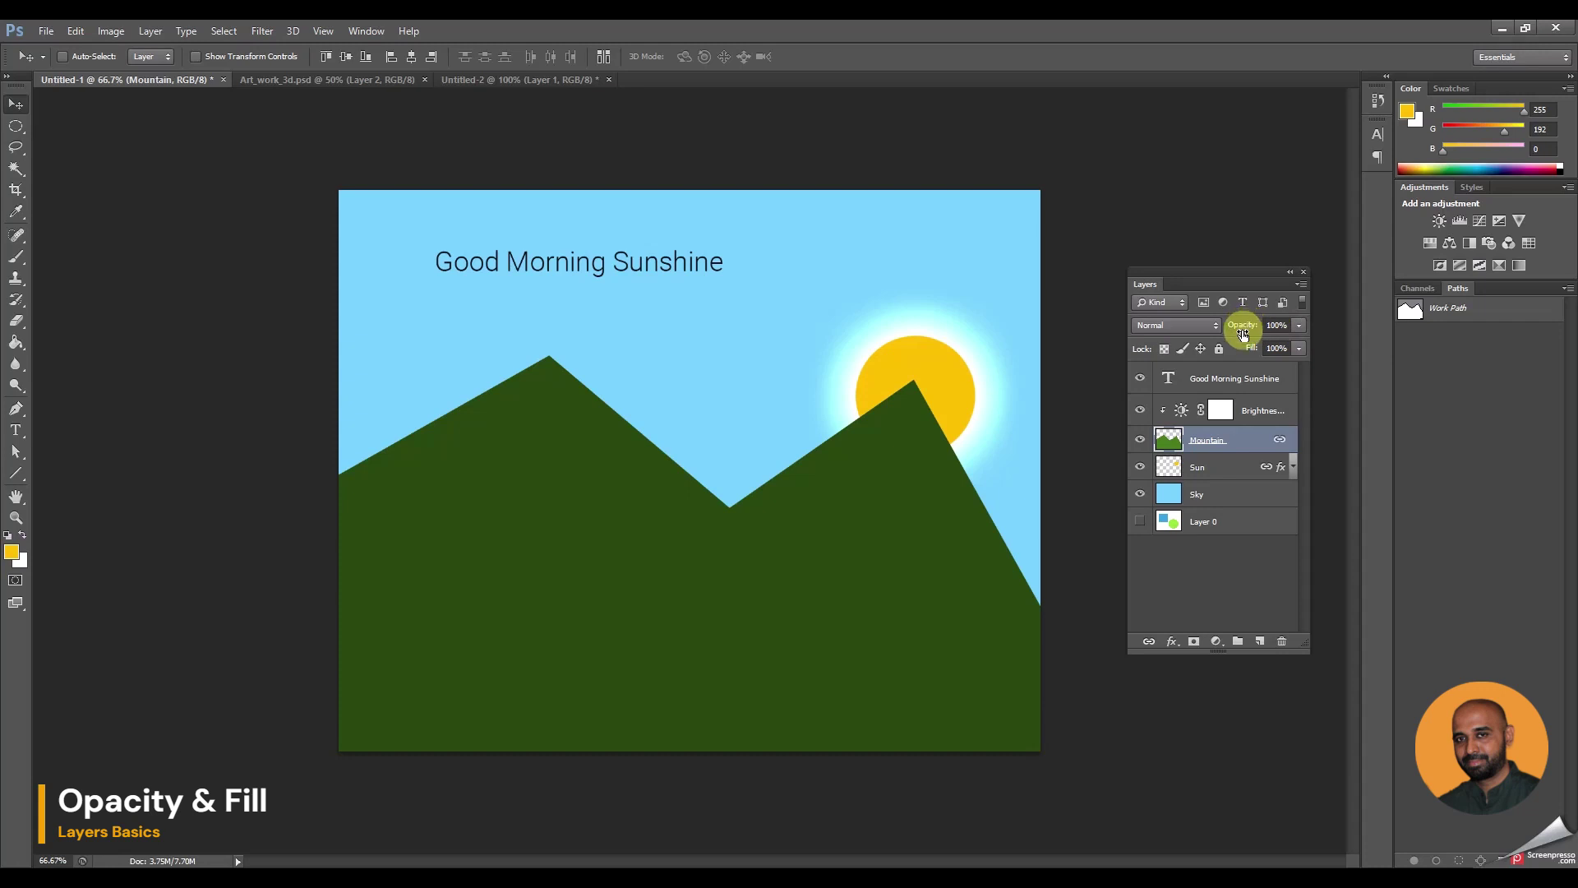
drag(1242, 332, 1317, 335)
drag(1251, 351, 1327, 372)
drag(1253, 351, 1338, 353)
Add a 49 px outside Stroke in cyan (#00fffc) to the Mountain layer
double_click(1247, 442)
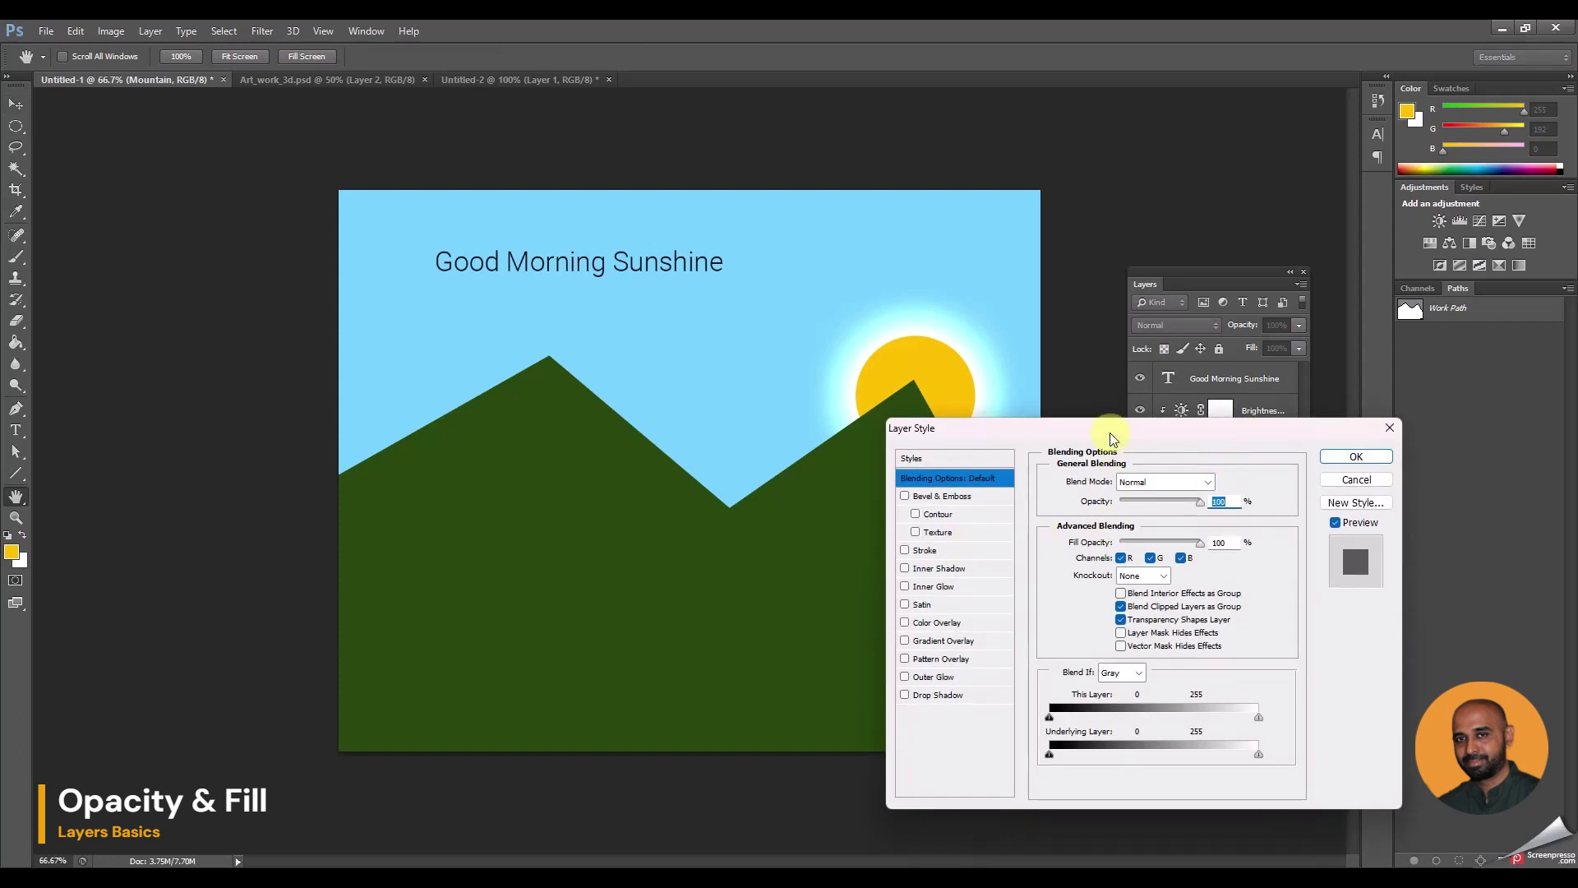
drag(1115, 429, 1227, 445)
click(1063, 567)
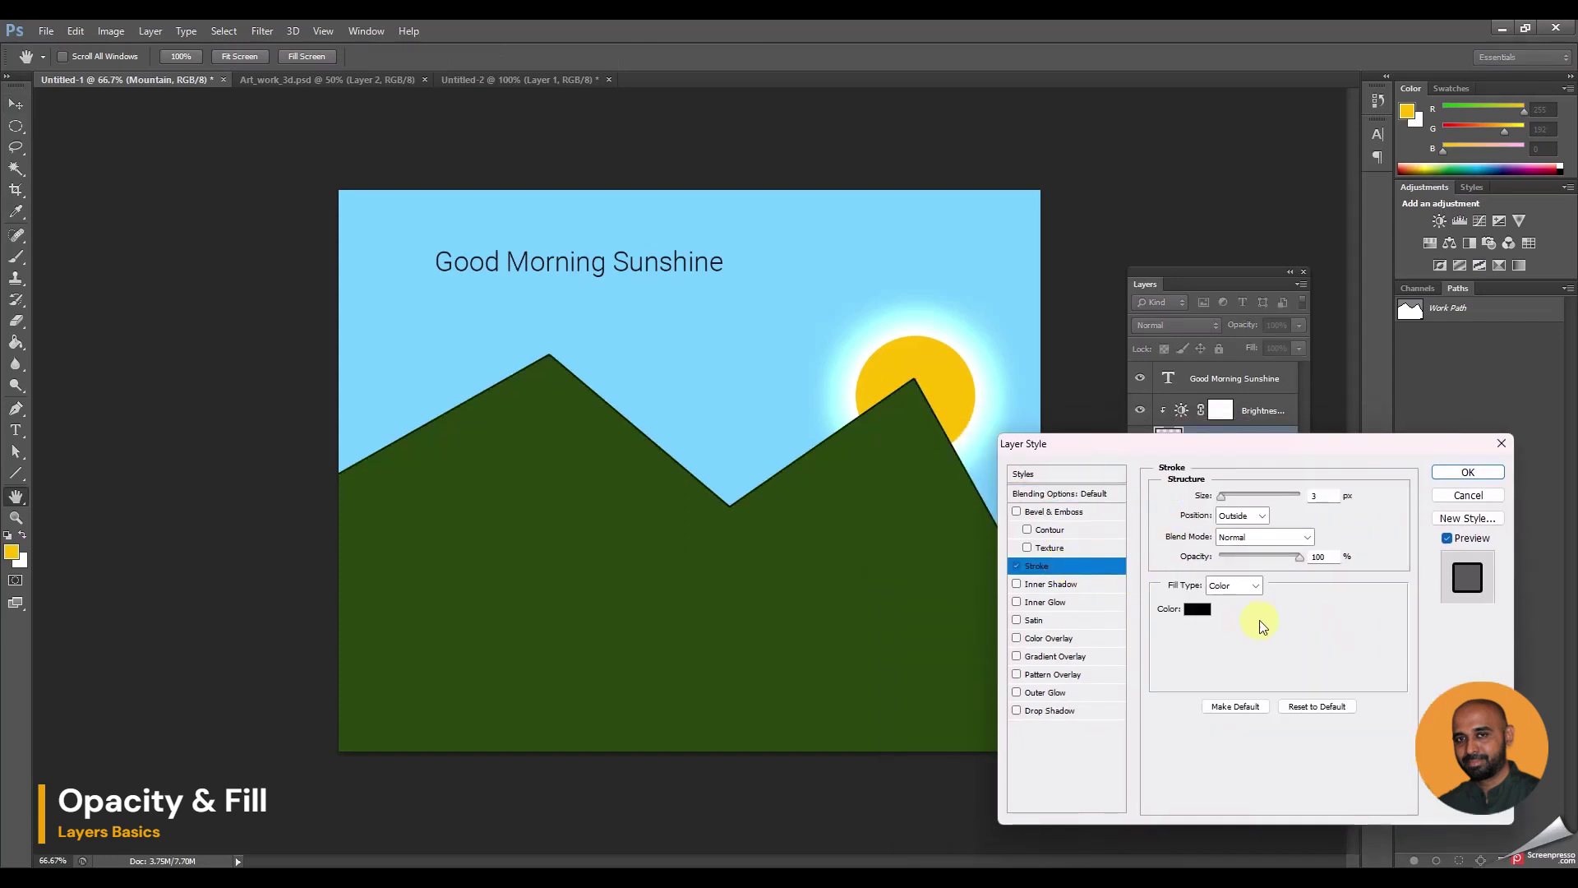
click(1198, 608)
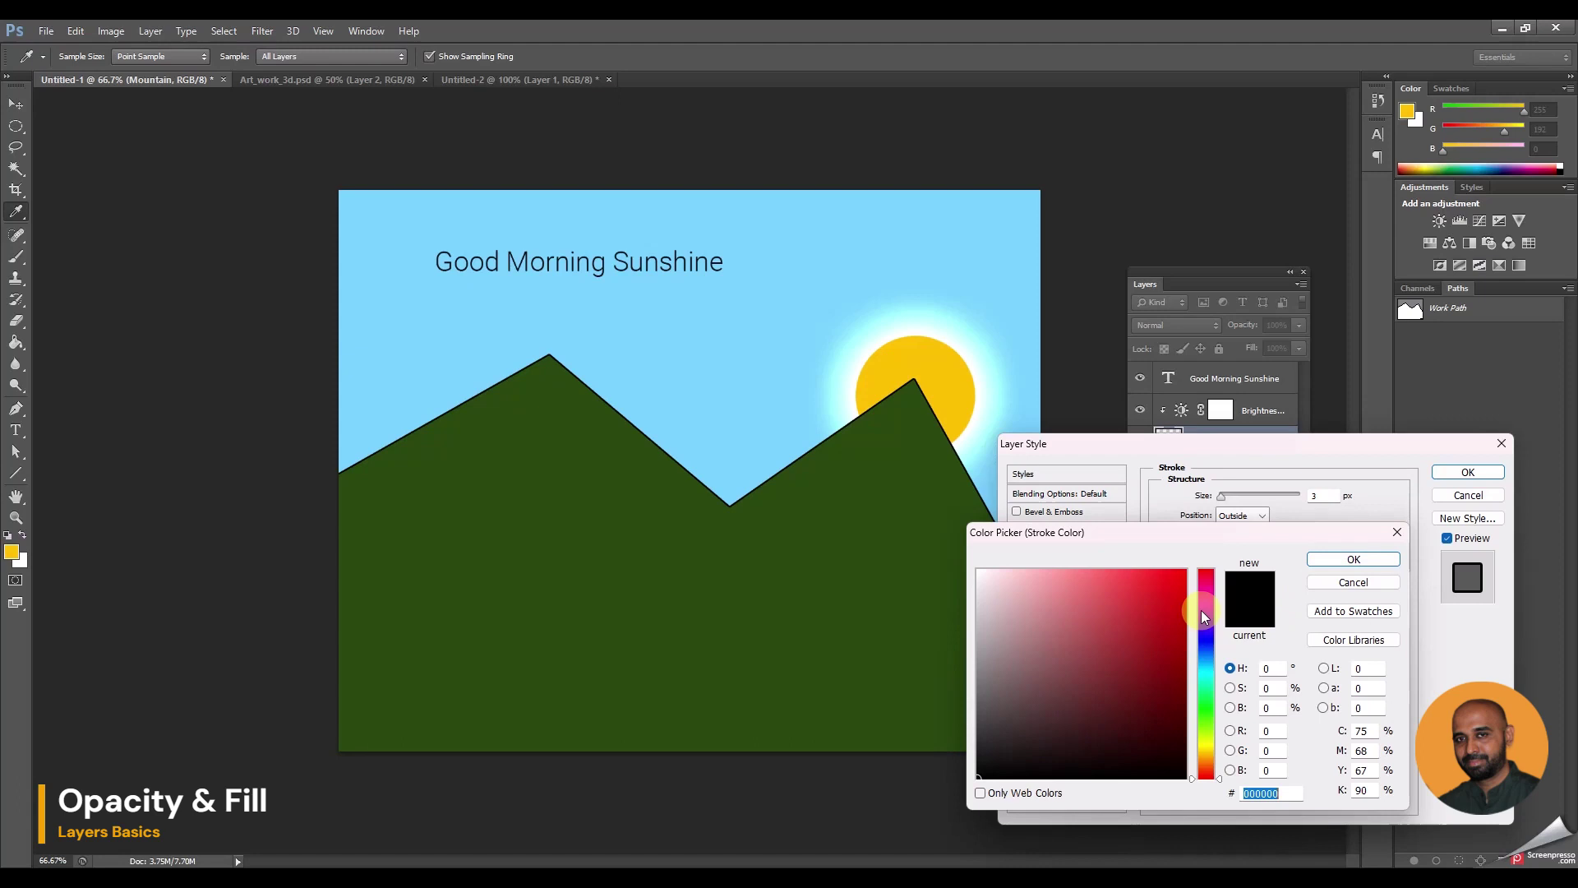
click(1205, 745)
drag(1171, 585, 1185, 568)
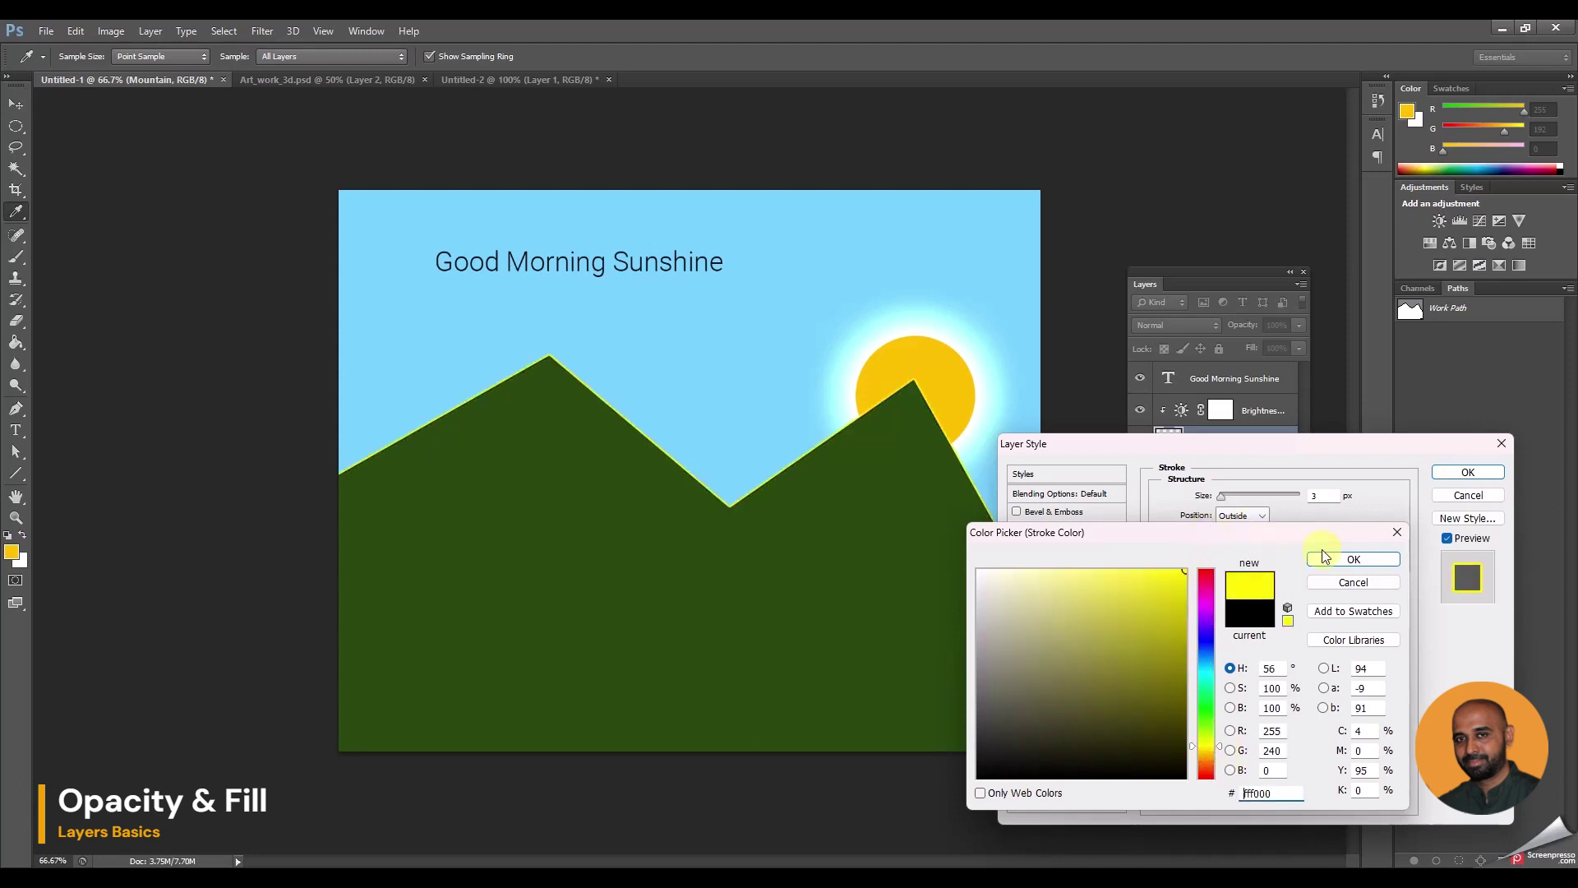
click(1206, 674)
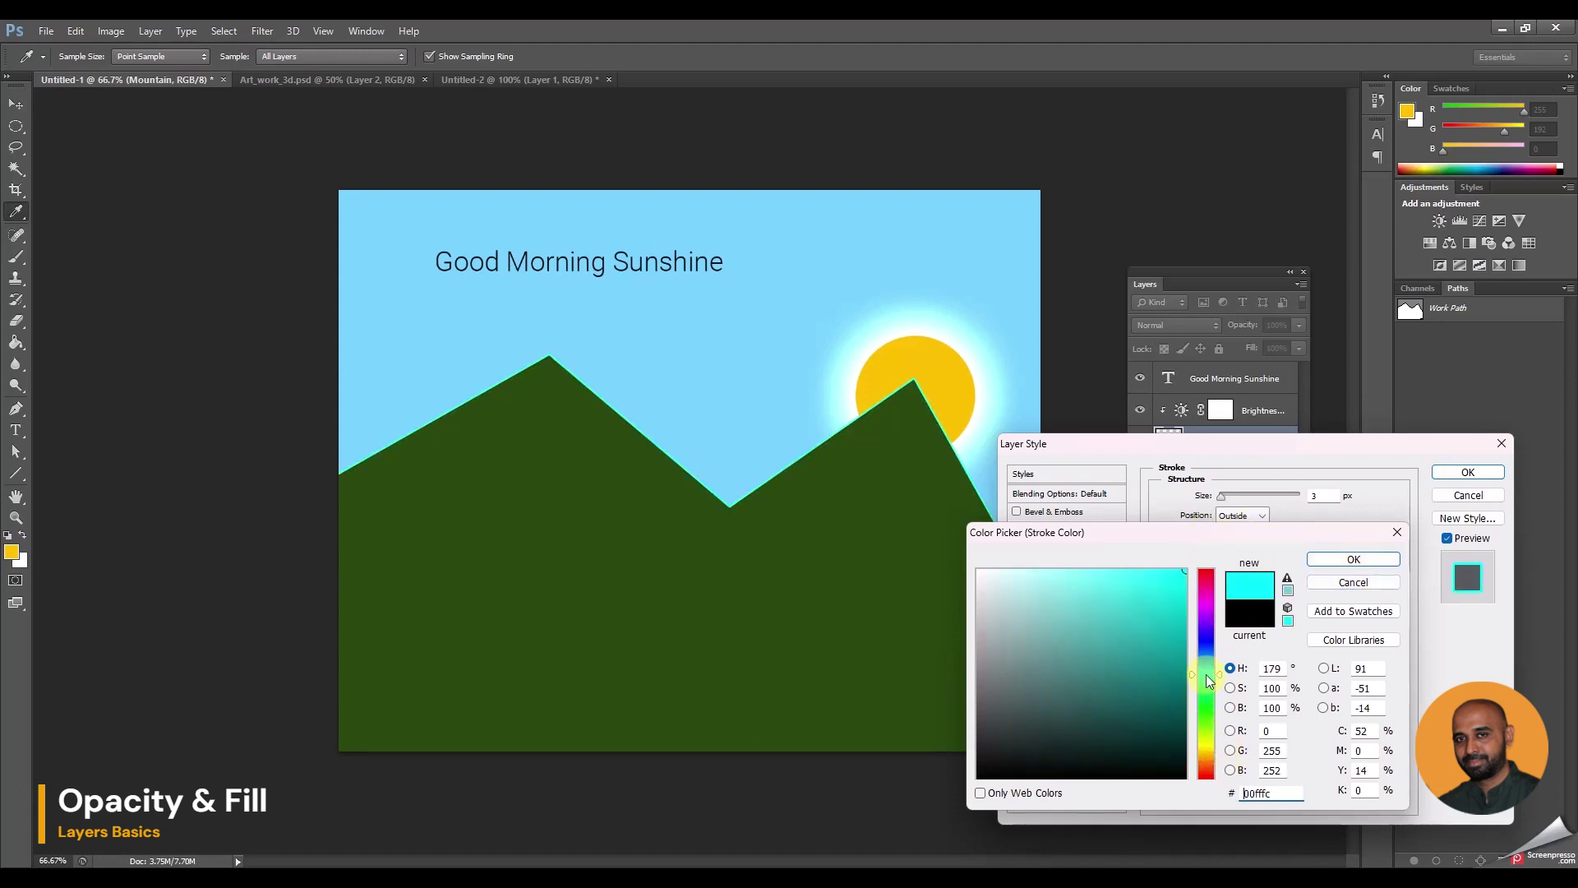
click(1374, 560)
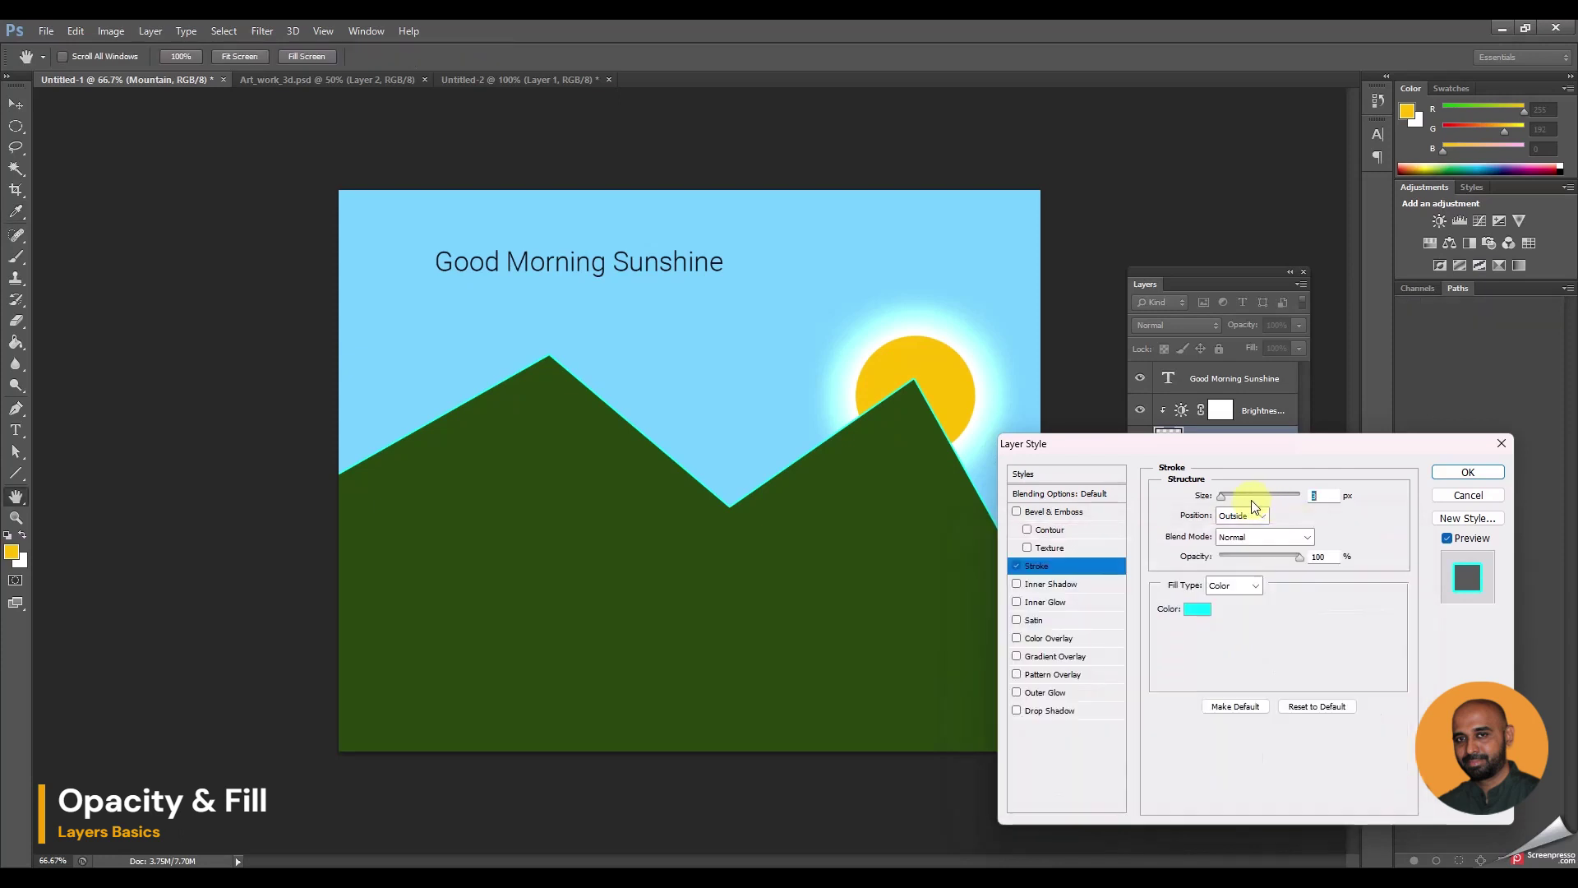
drag(1222, 503, 1239, 499)
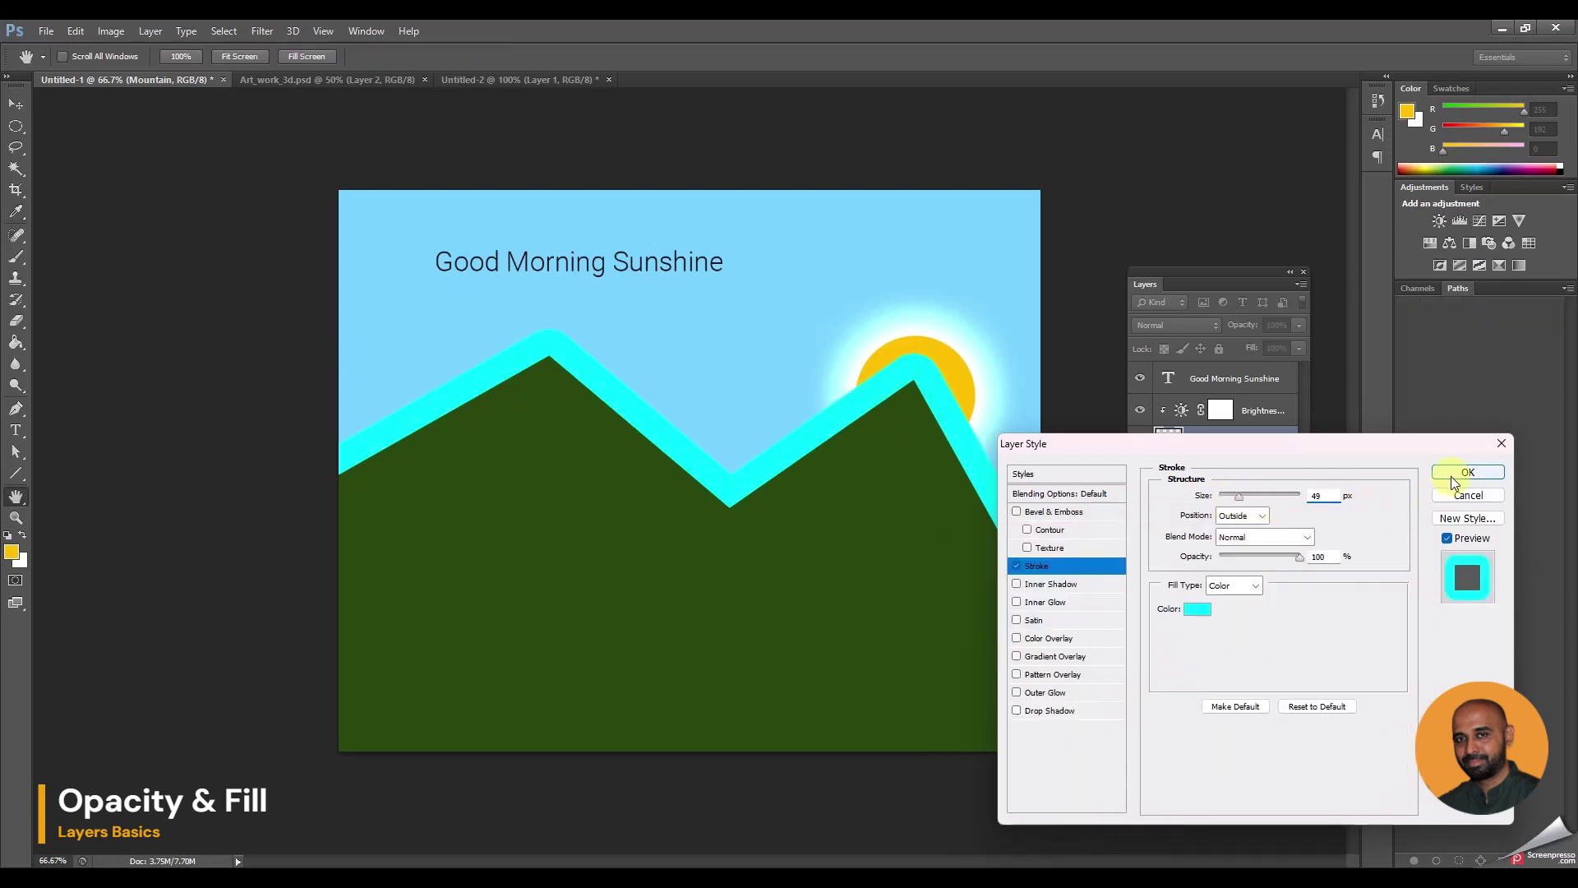
click(1453, 475)
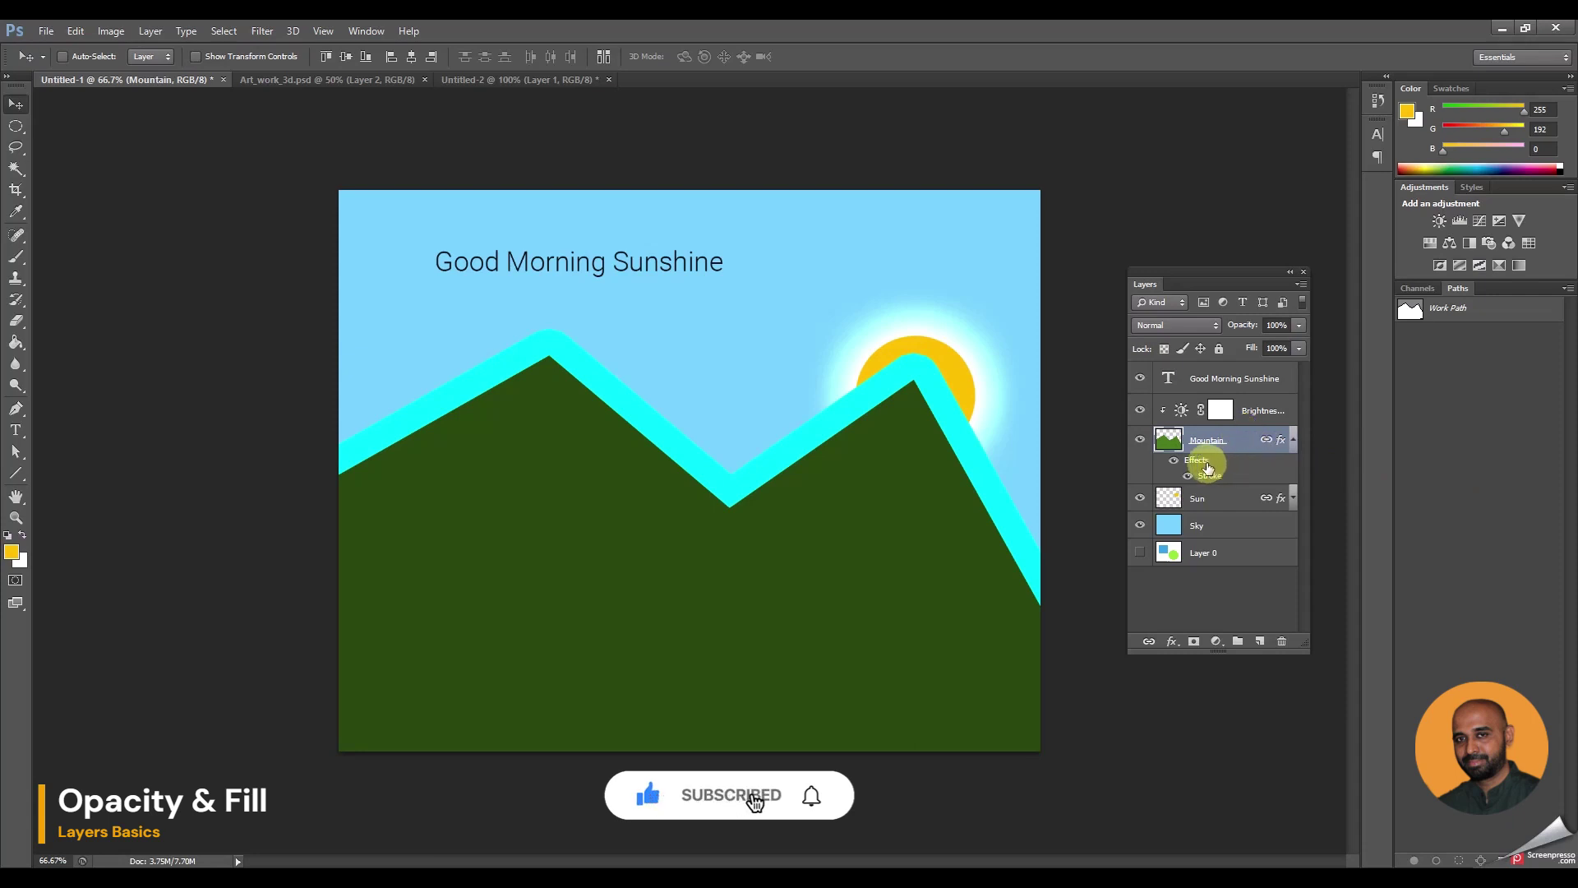
Reduce the Mountain layer's fill to 0% and restore it to 100%
drag(1250, 349, 1107, 353)
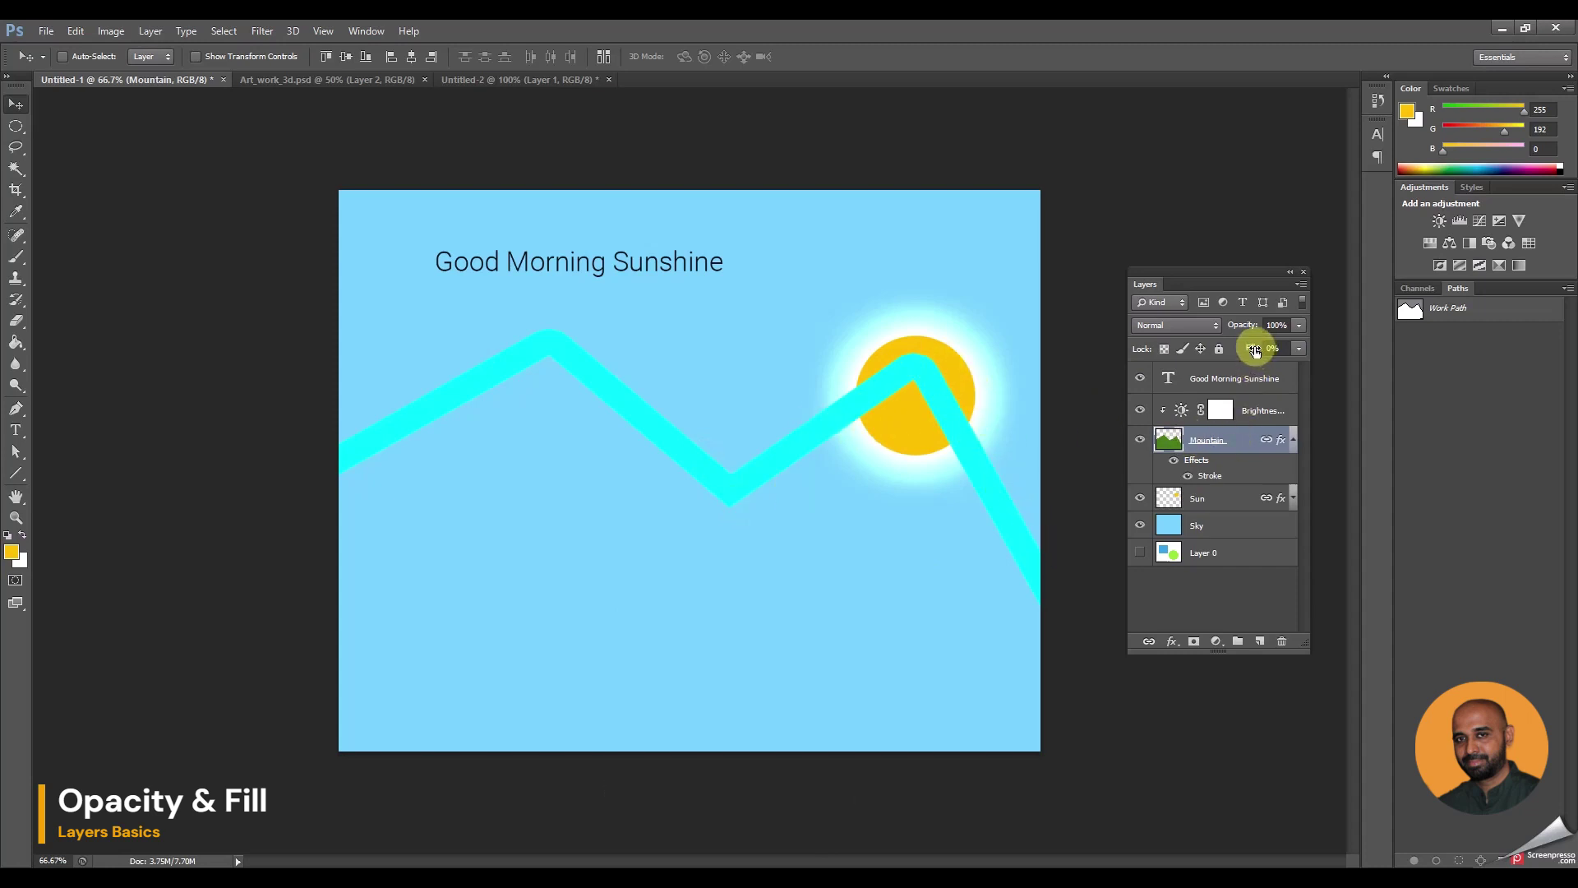
drag(1252, 351, 1363, 353)
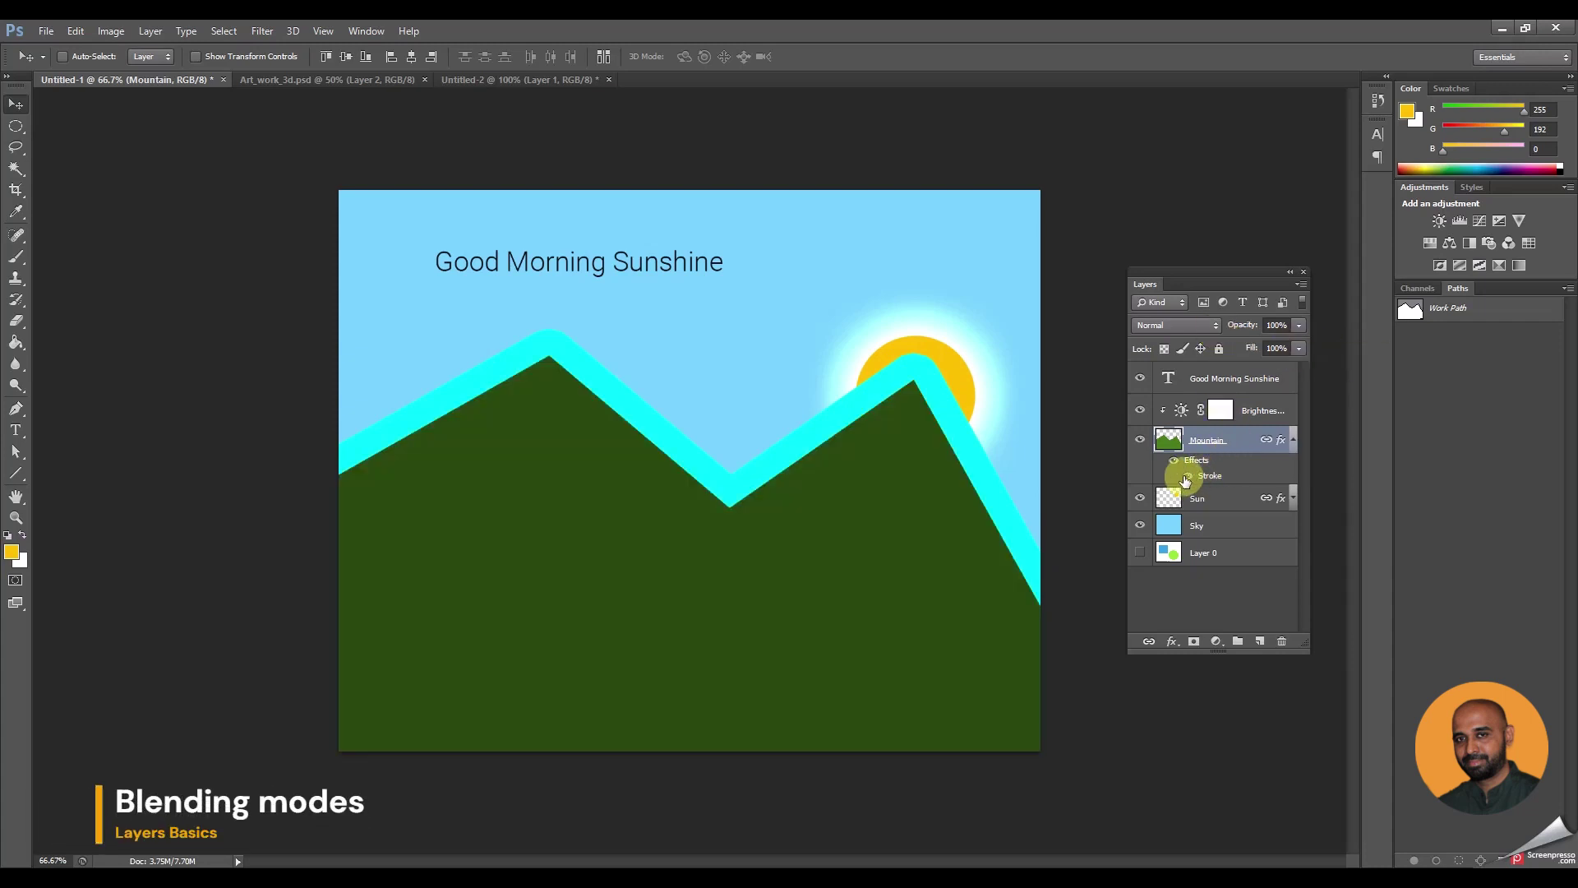
Hide the Mountain layer's stroke and effects, and set the layer's blend mode to Multiply
click(1187, 475)
click(1208, 324)
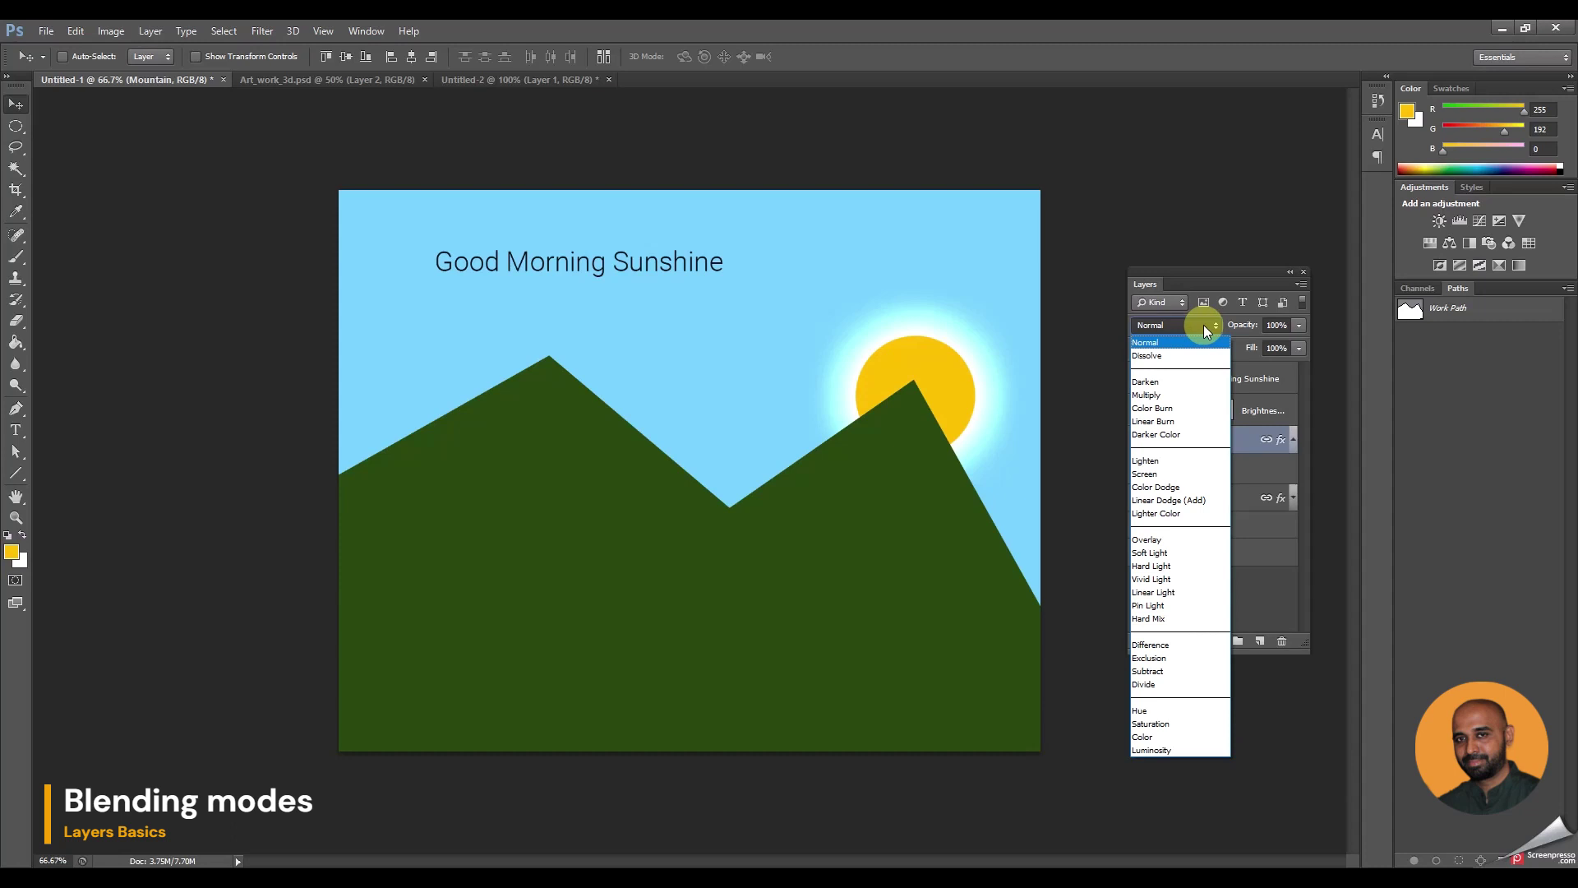
click(1246, 442)
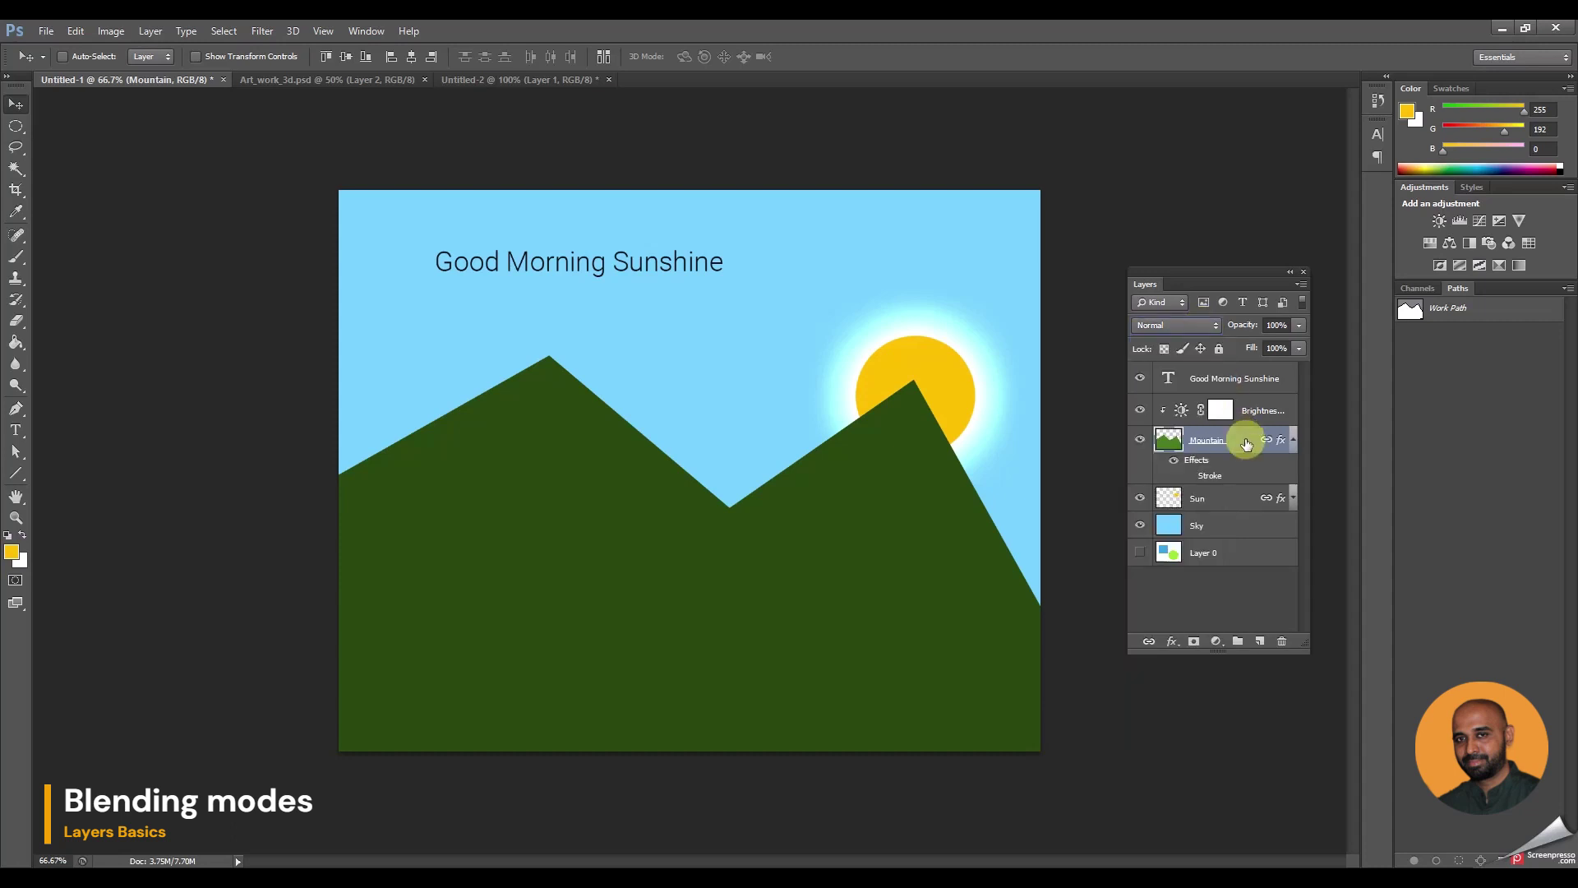
click(1230, 495)
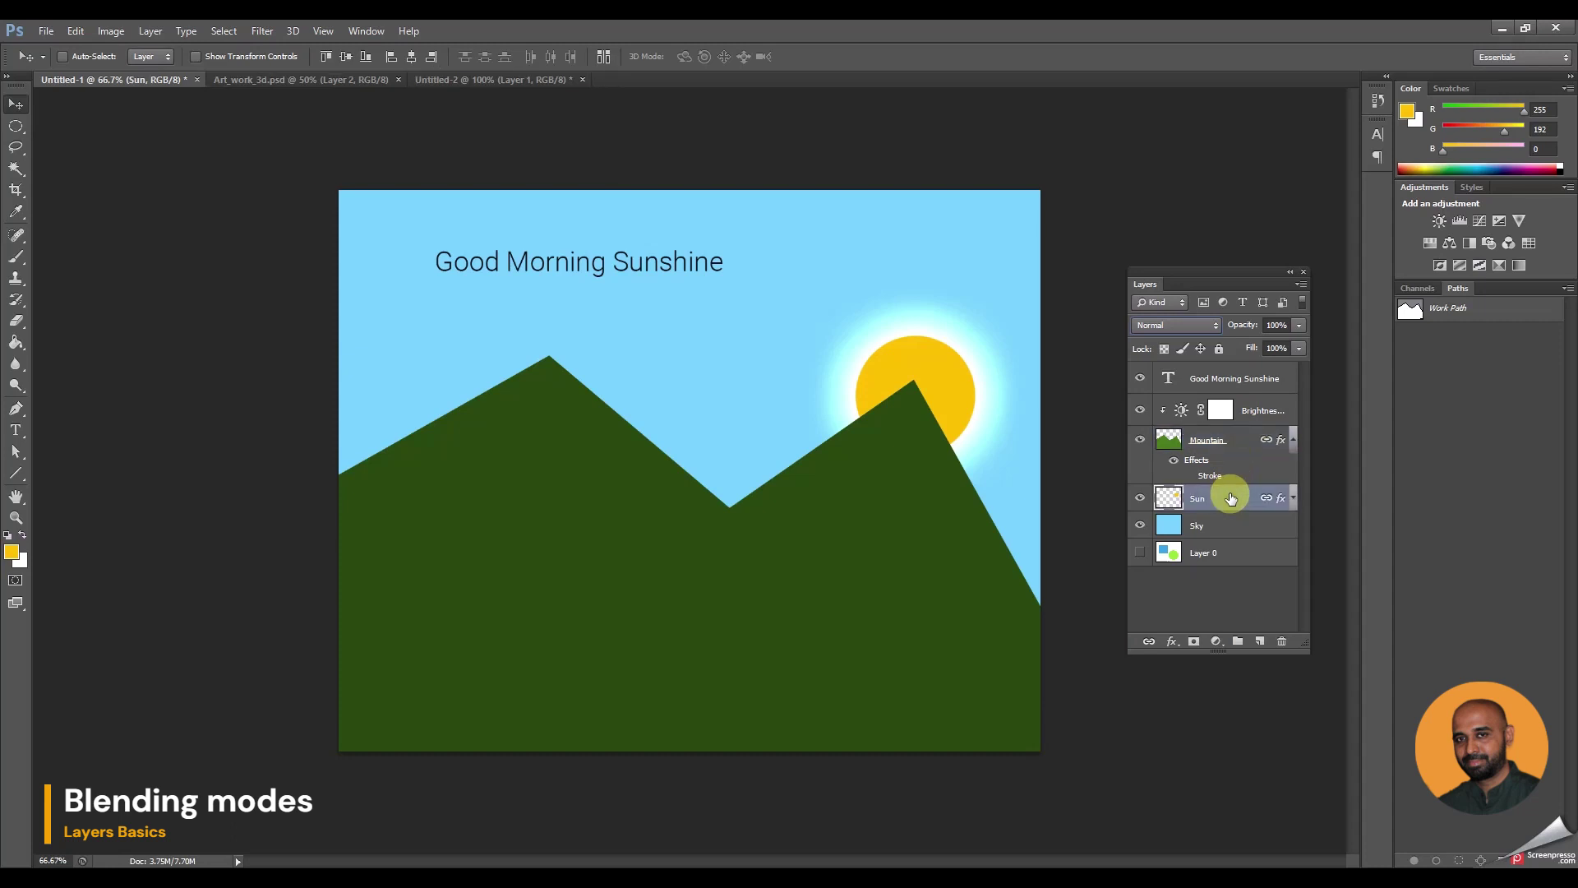
click(1235, 438)
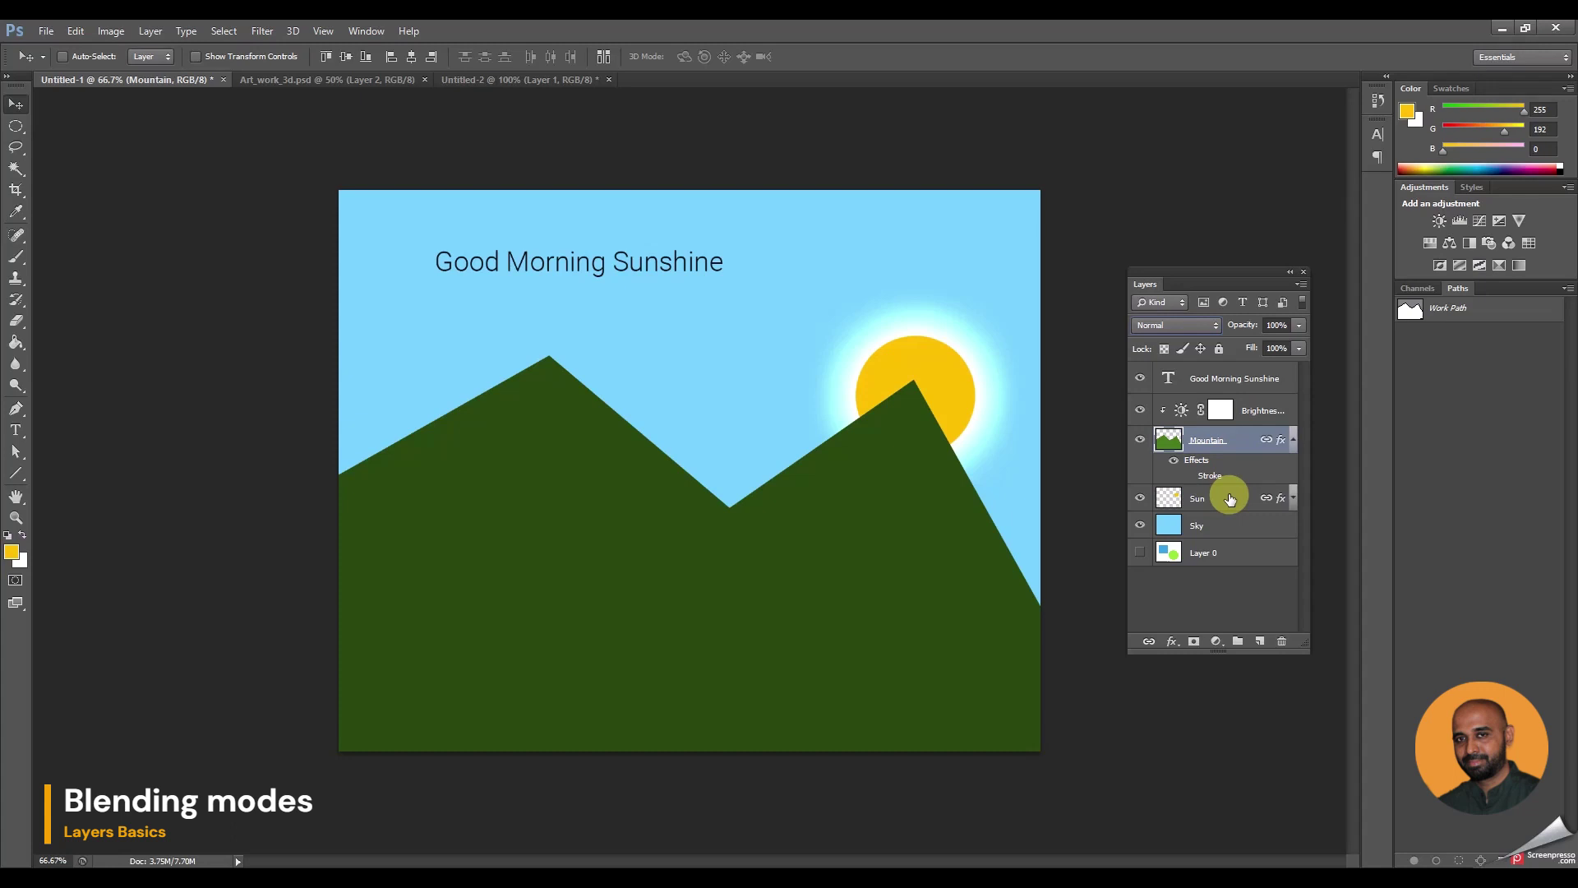
click(1214, 329)
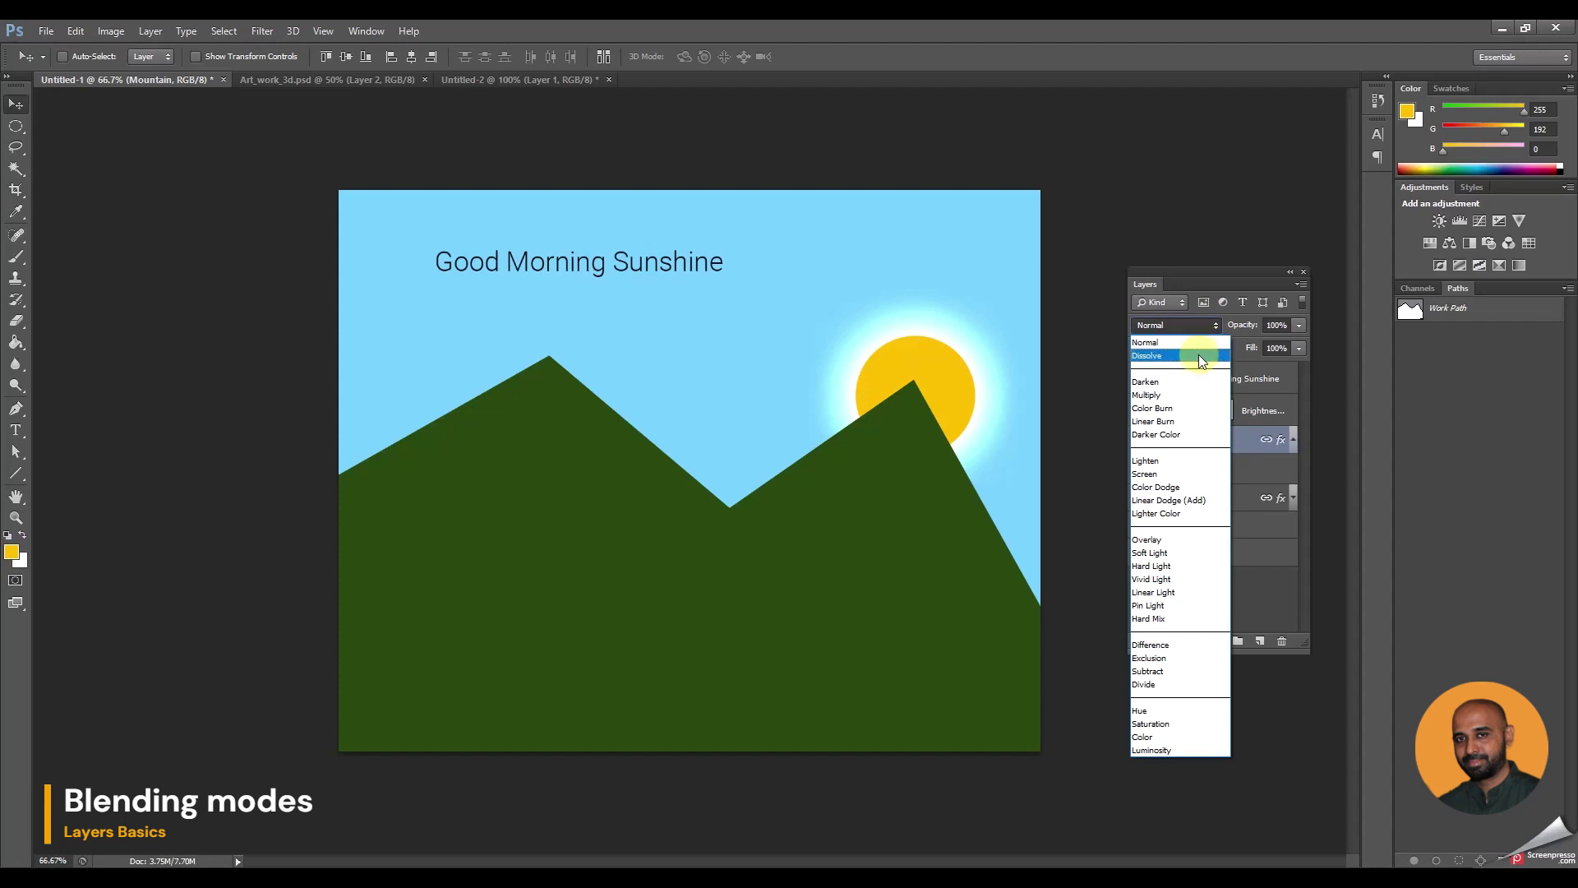
click(1177, 394)
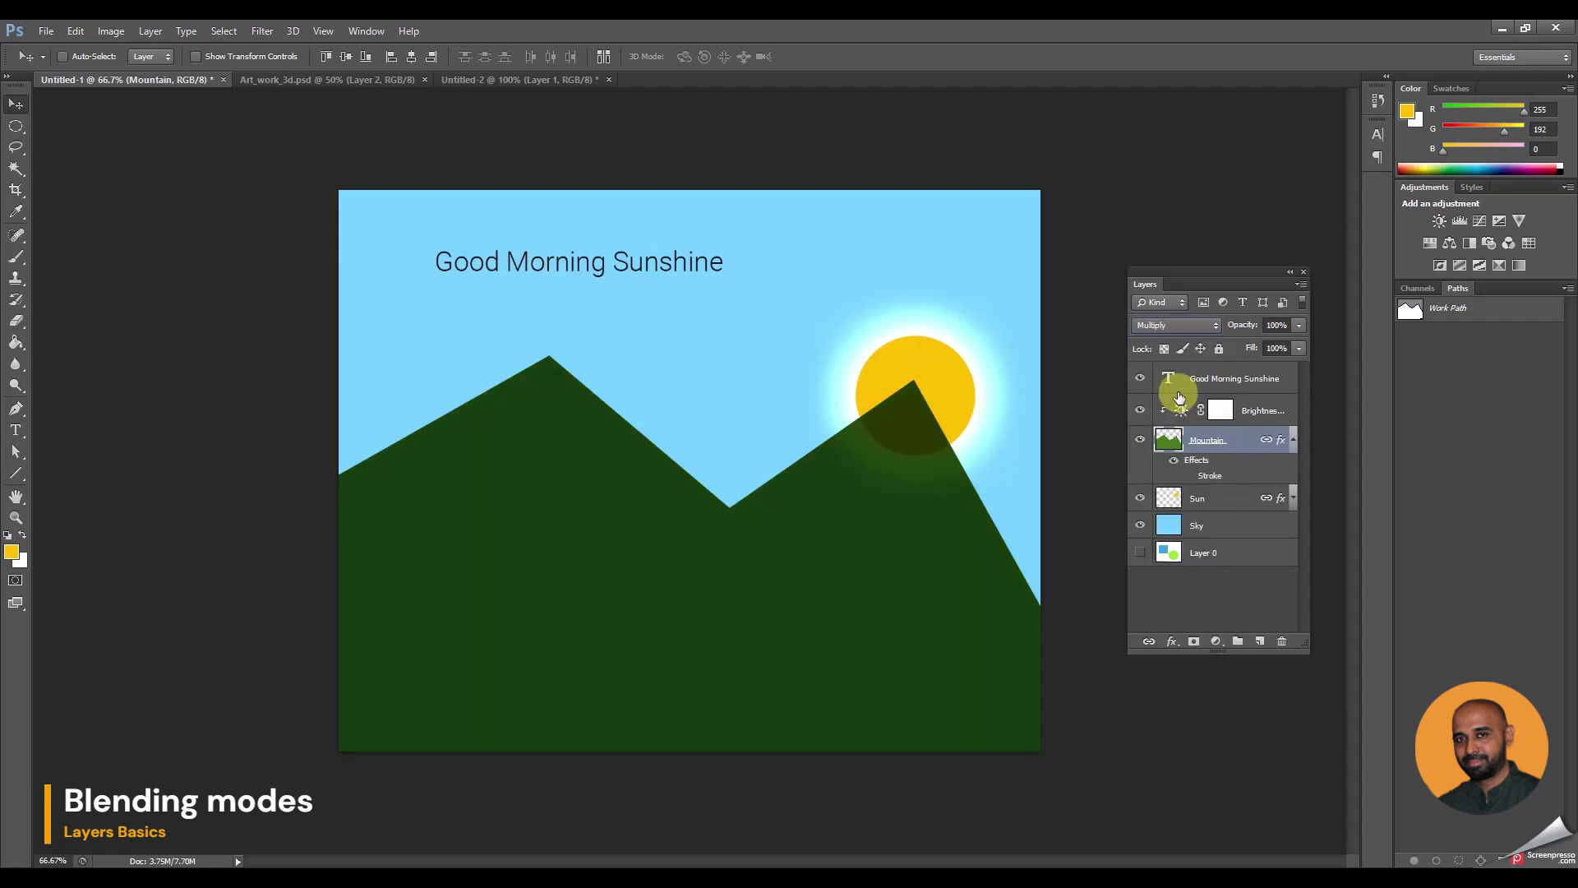
click(1174, 459)
Cycle the Mountain layer's blend mode from Color Burn through the darkening, lightening and contrast modes, ending on Hard Mix
click(1187, 324)
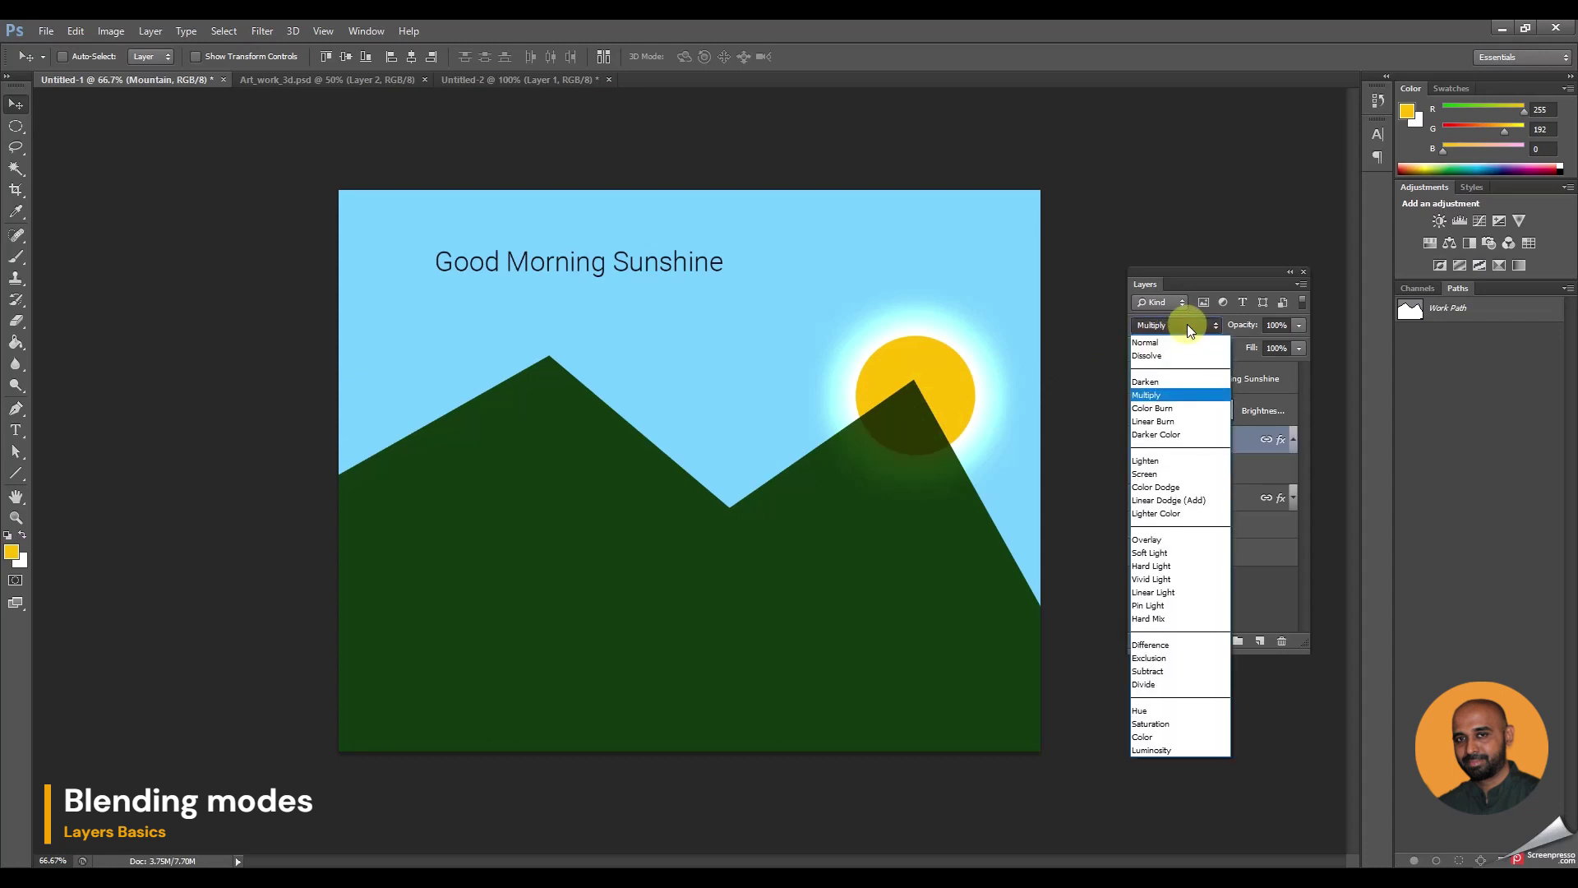
click(1171, 410)
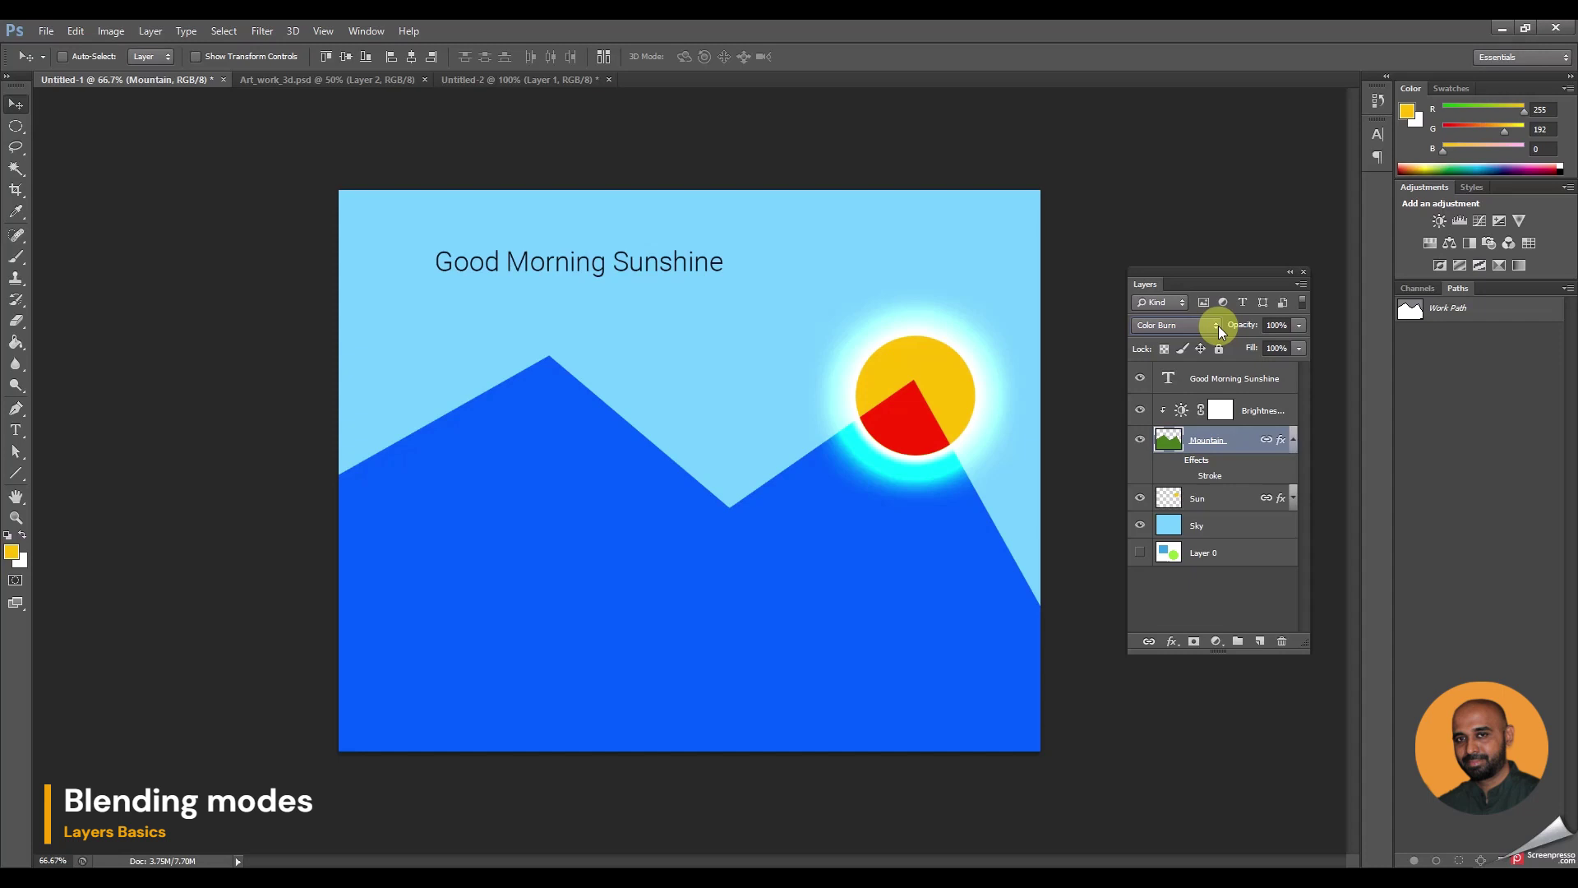
scroll(1218, 326, down, 1)
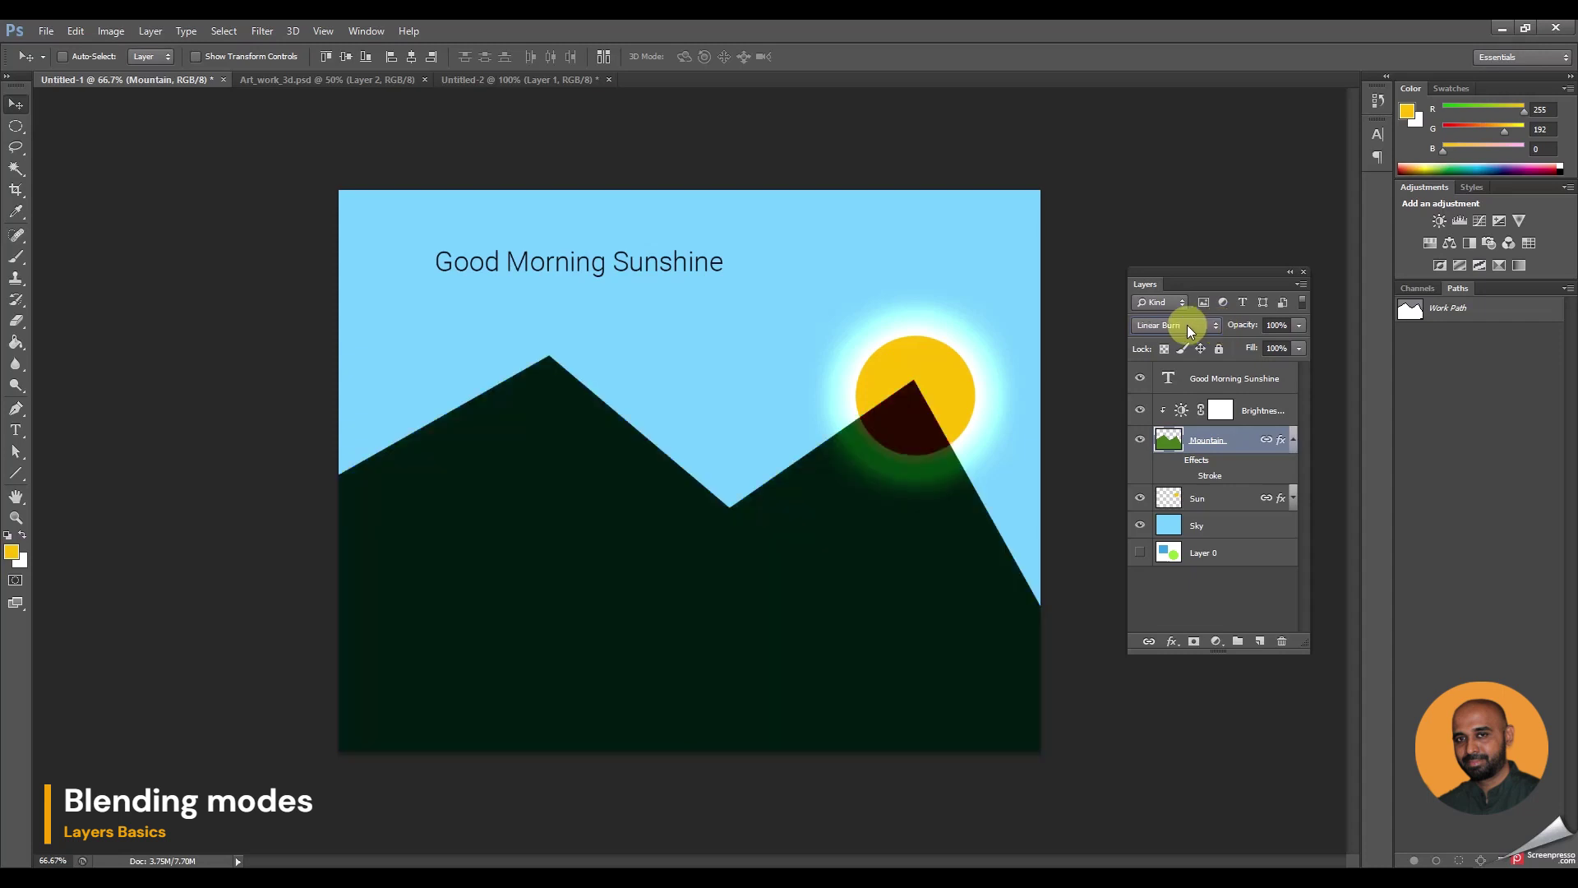
scroll(1187, 324, down, 1)
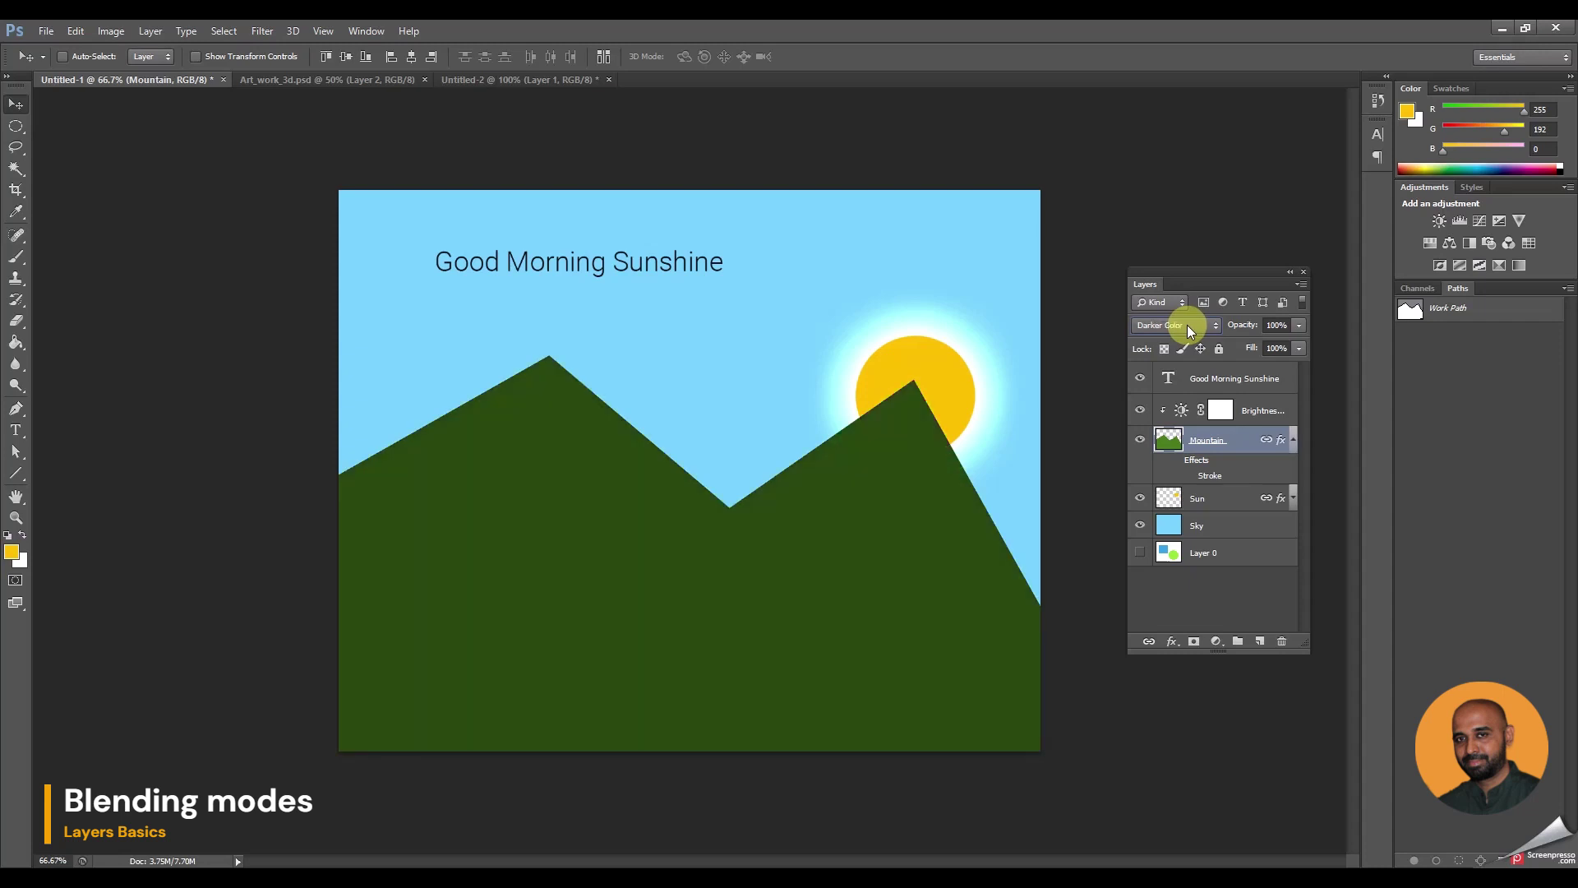
scroll(1186, 324, down, 1)
scroll(1187, 324, down, 1)
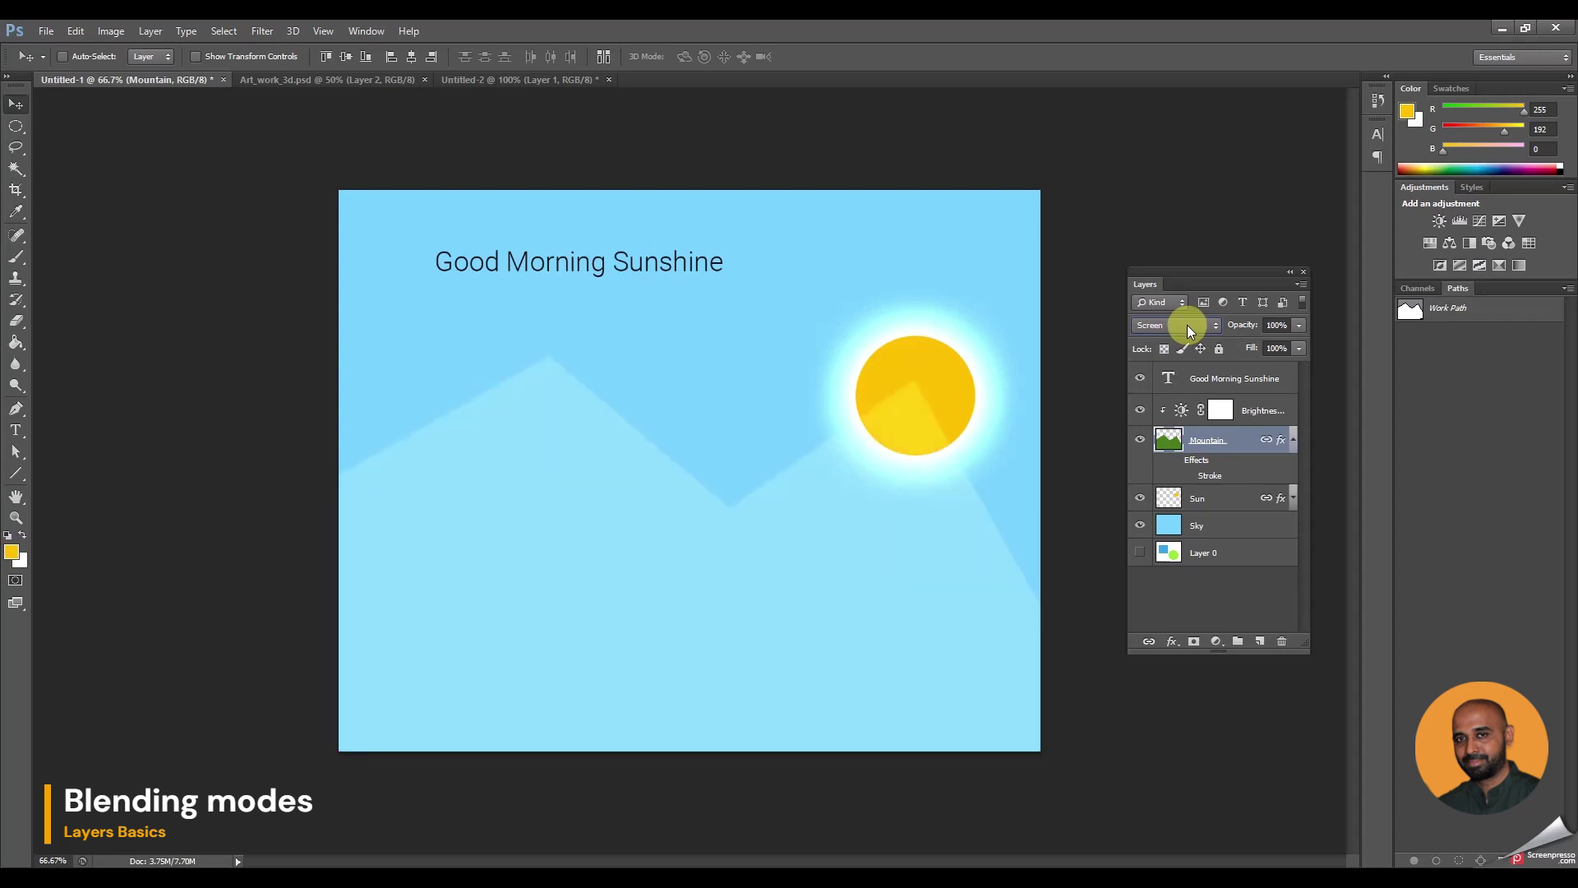
scroll(1187, 324, down, 1)
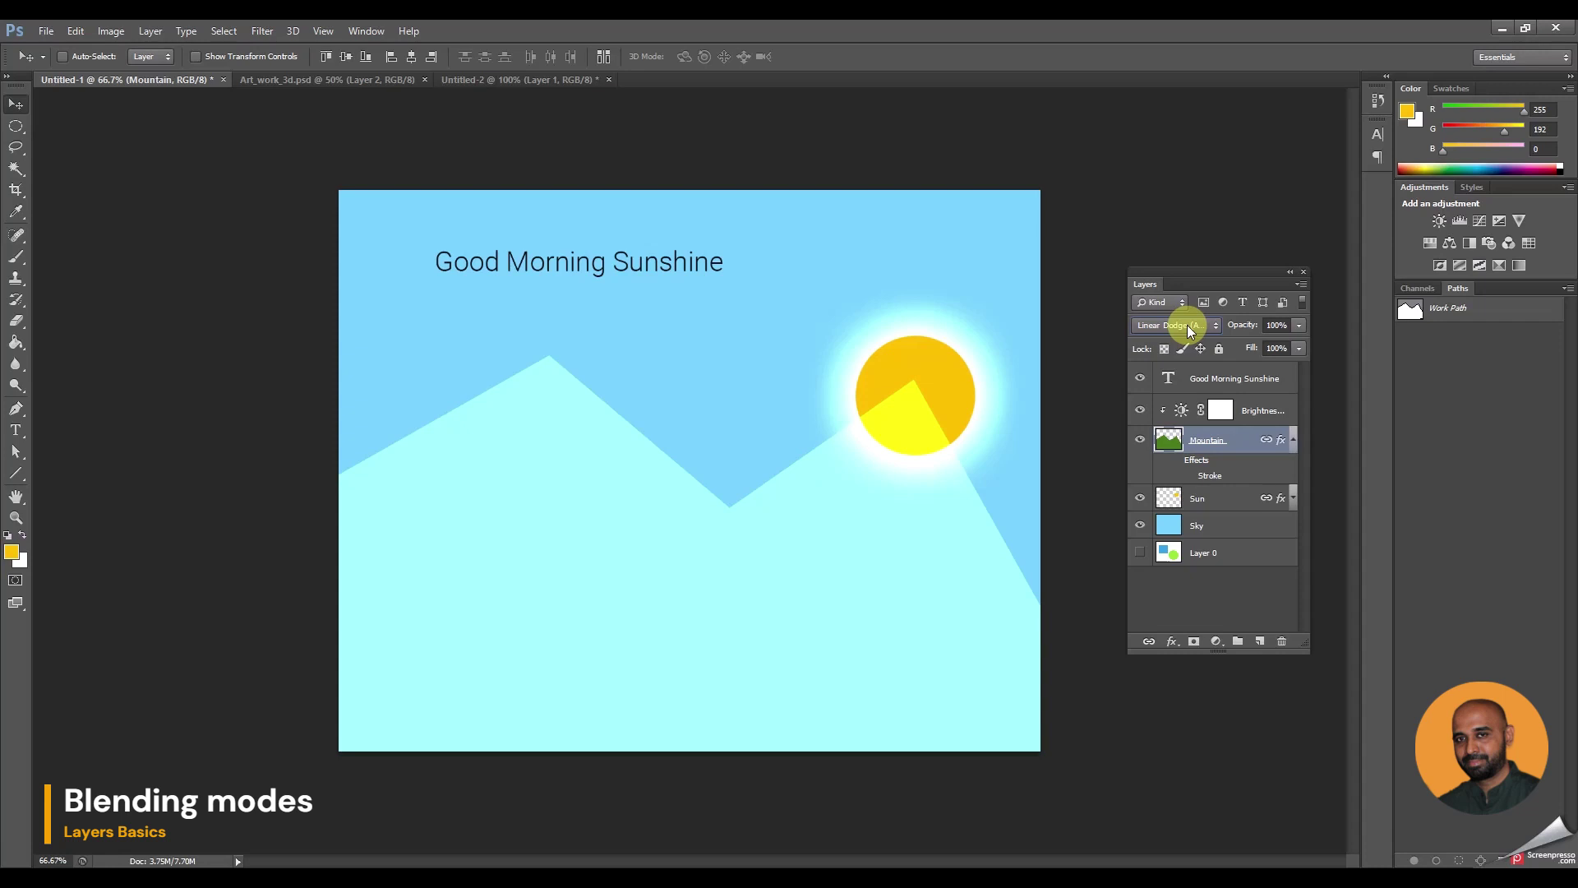
scroll(1187, 324, down, 1)
scroll(1186, 324, down, 1)
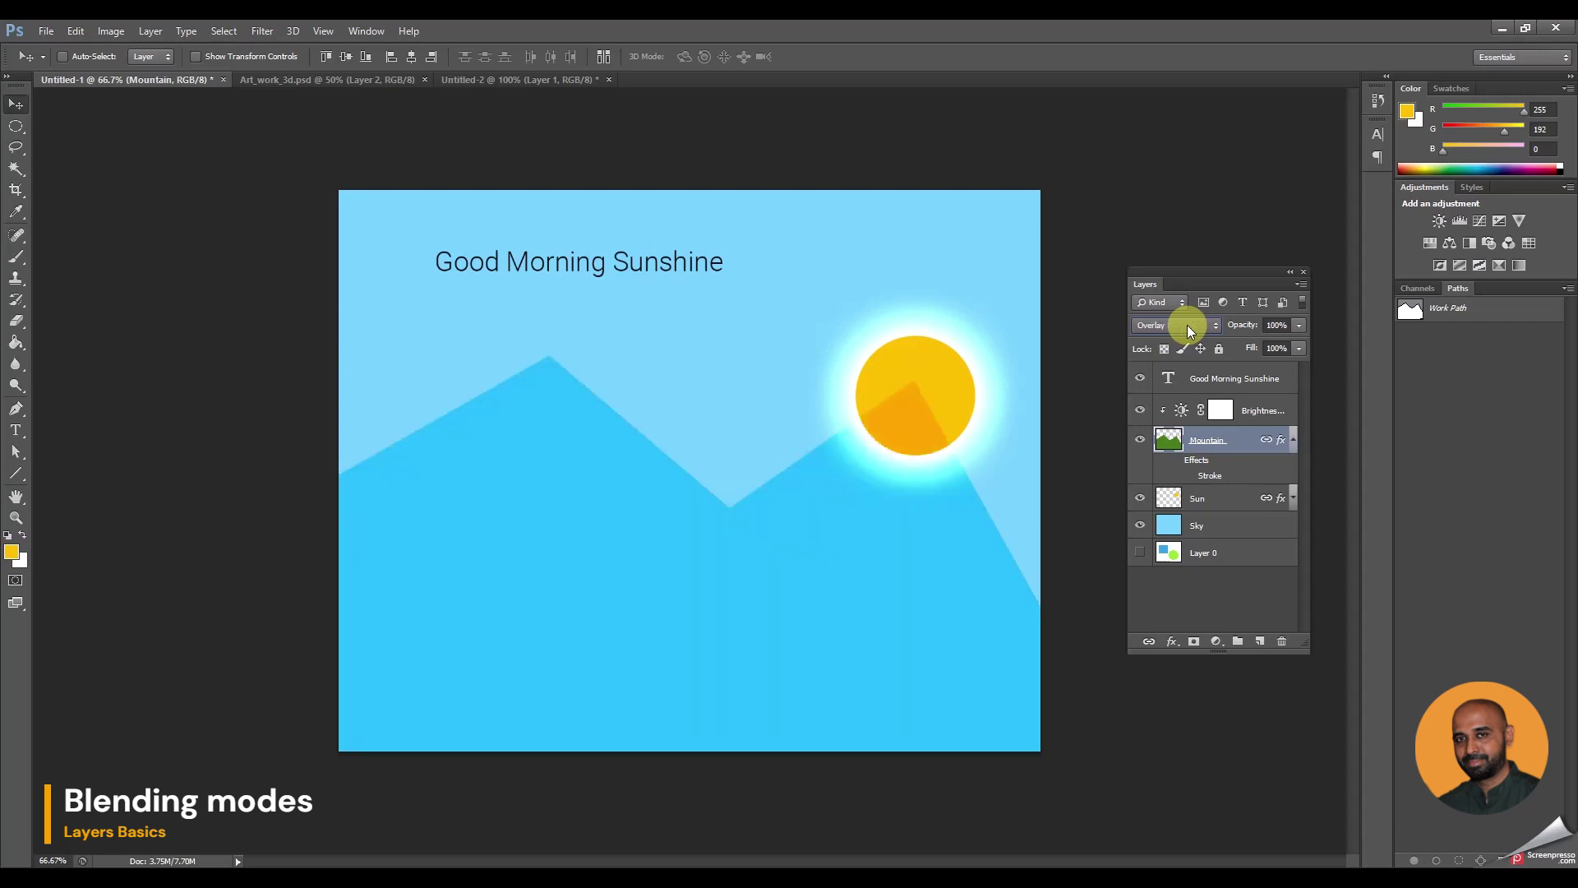
scroll(1186, 324, down, 1)
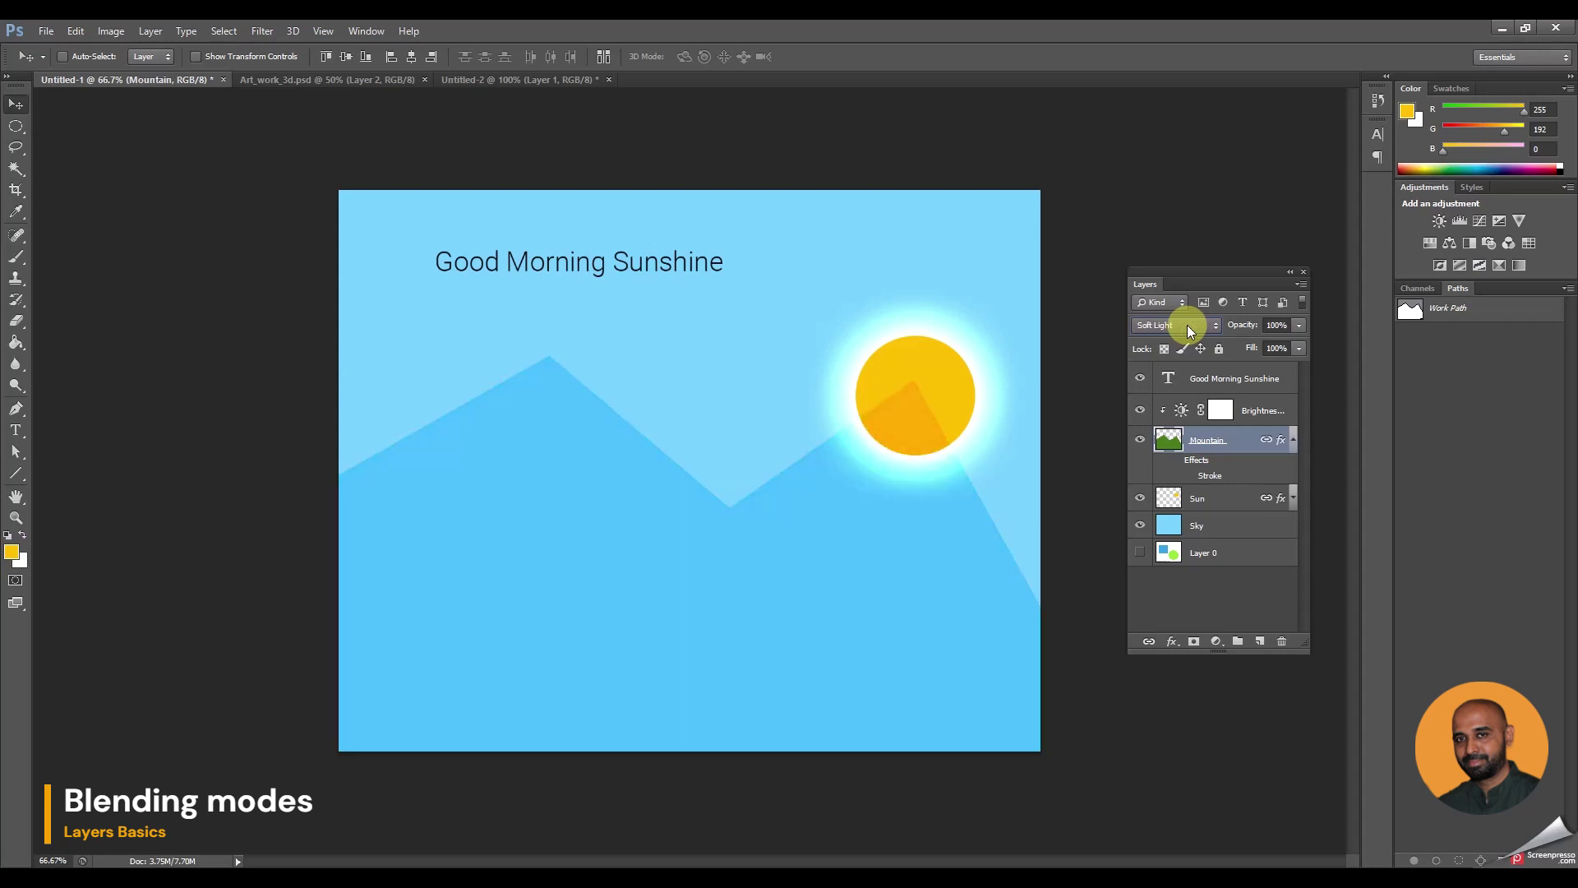
scroll(1186, 324, down, 1)
scroll(1186, 324, down, 1)
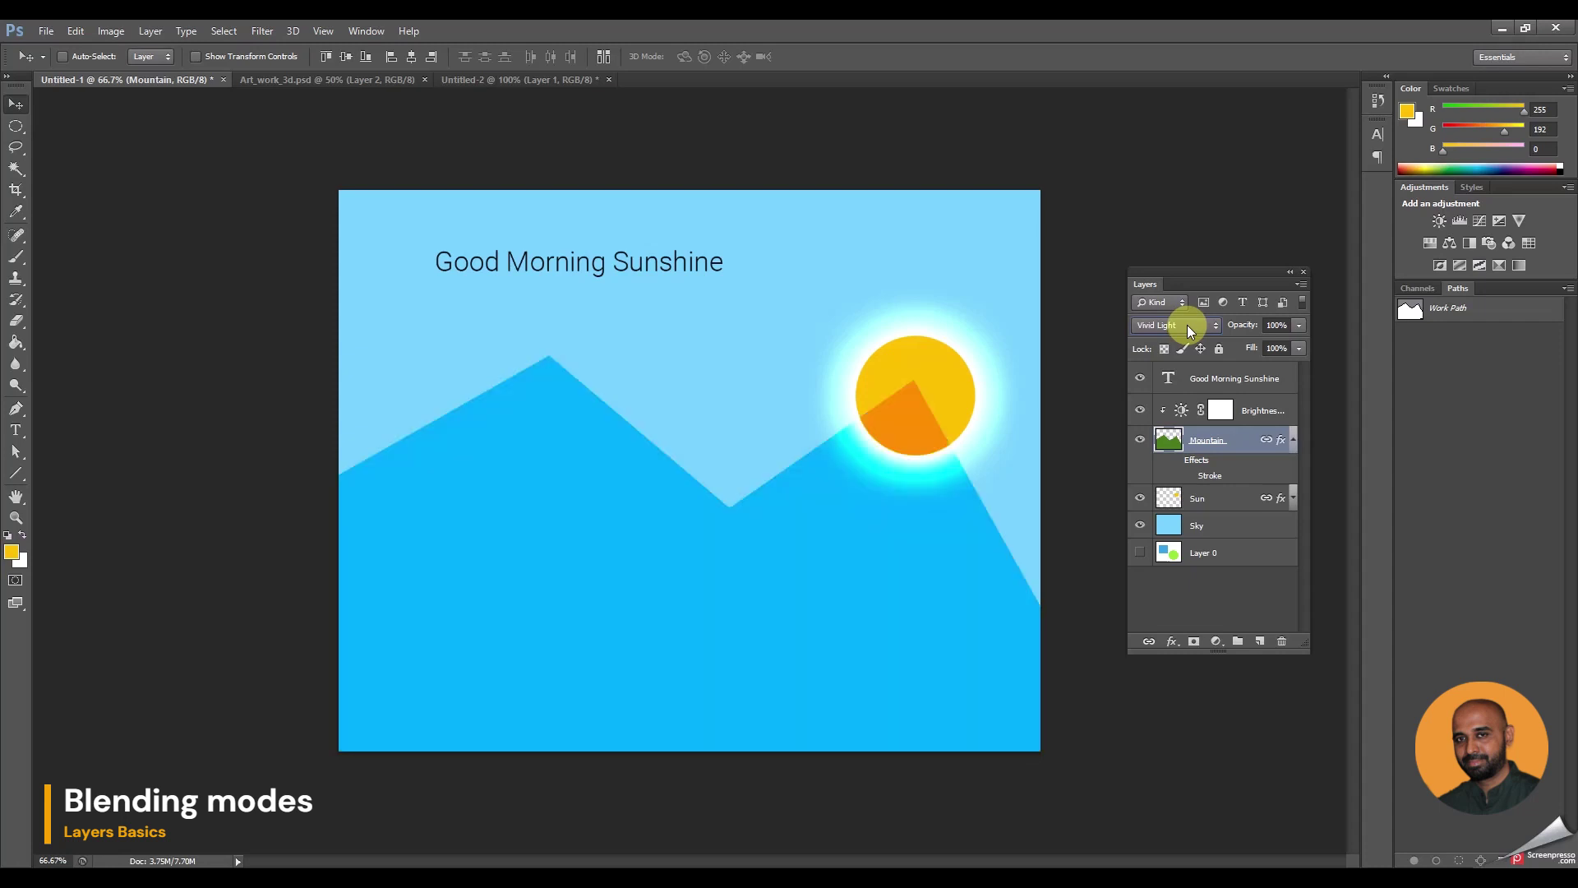
scroll(1186, 324, down, 1)
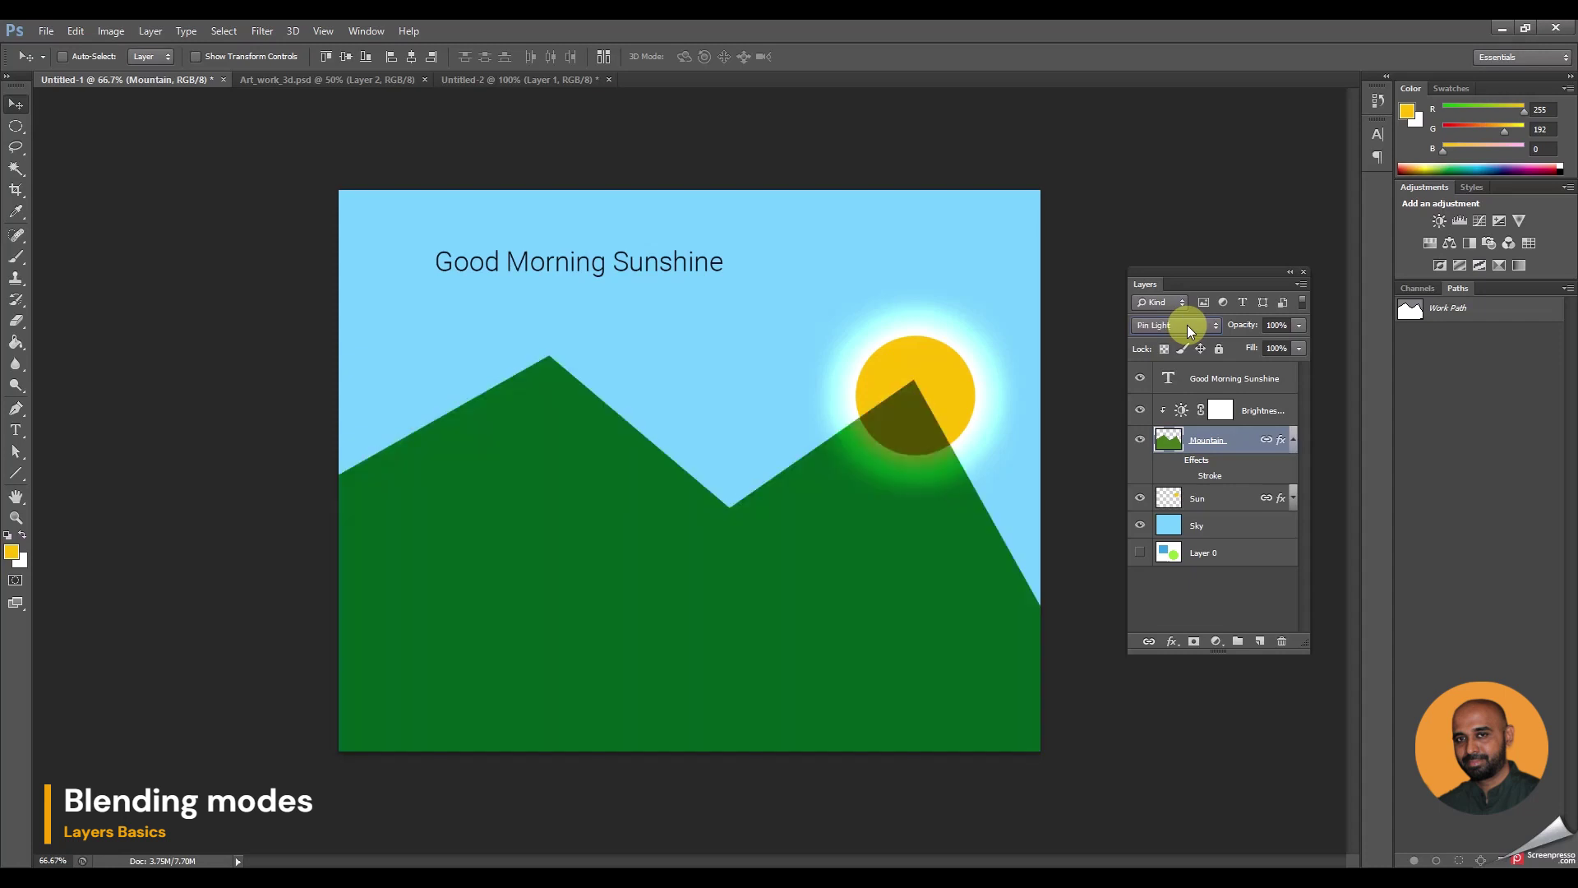
scroll(1187, 324, down, 1)
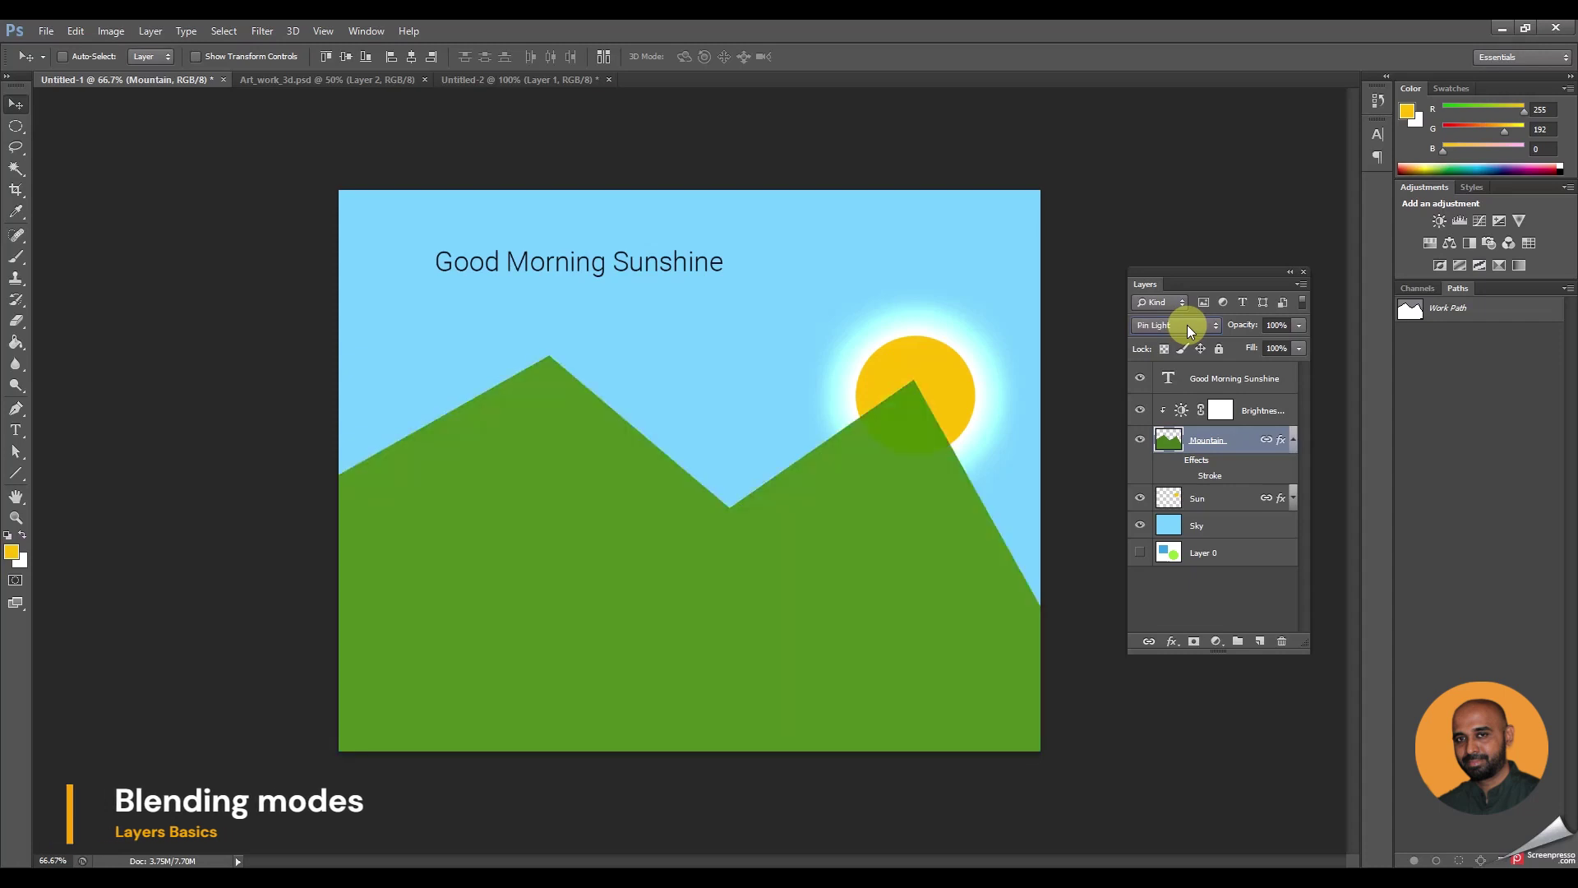
scroll(1187, 324, down, 1)
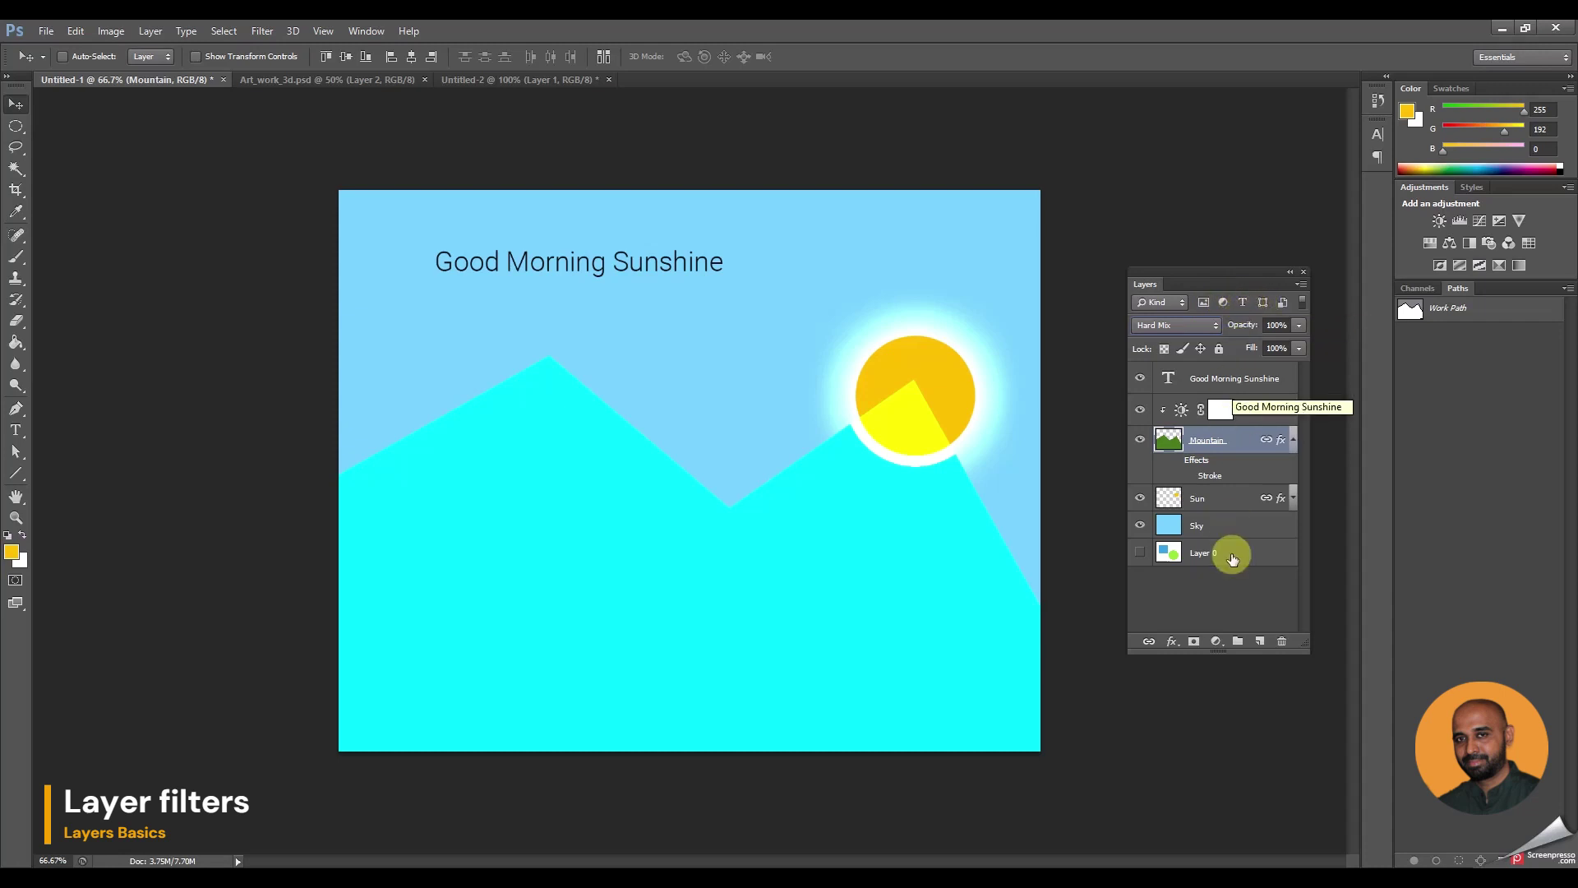
Filter the layer list to type layers only, and clear the filter to list all layers again
click(1244, 305)
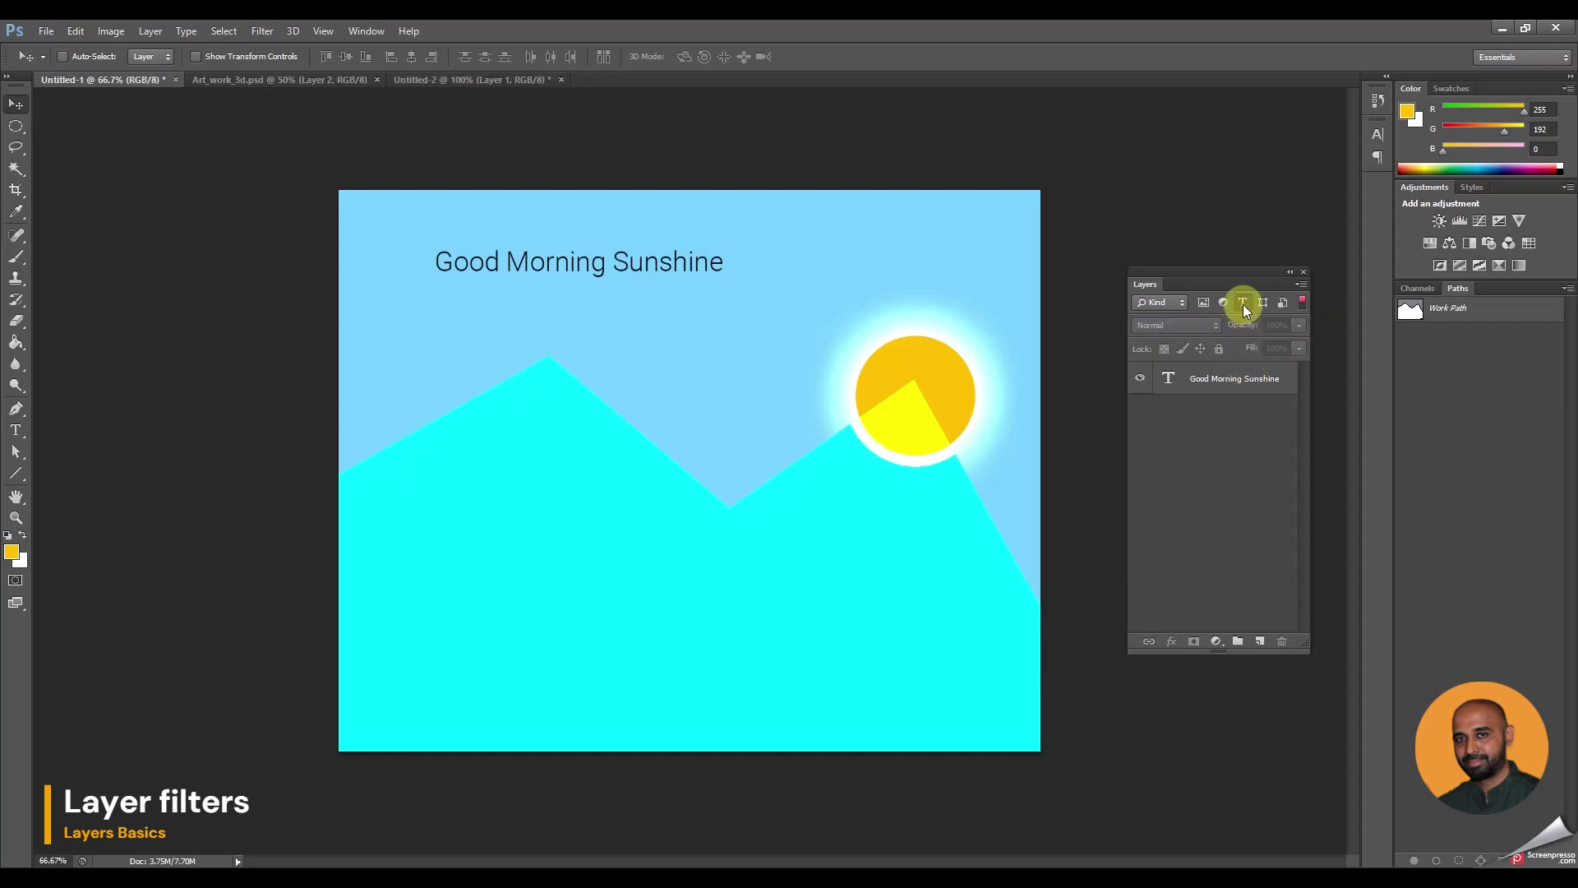
click(1243, 304)
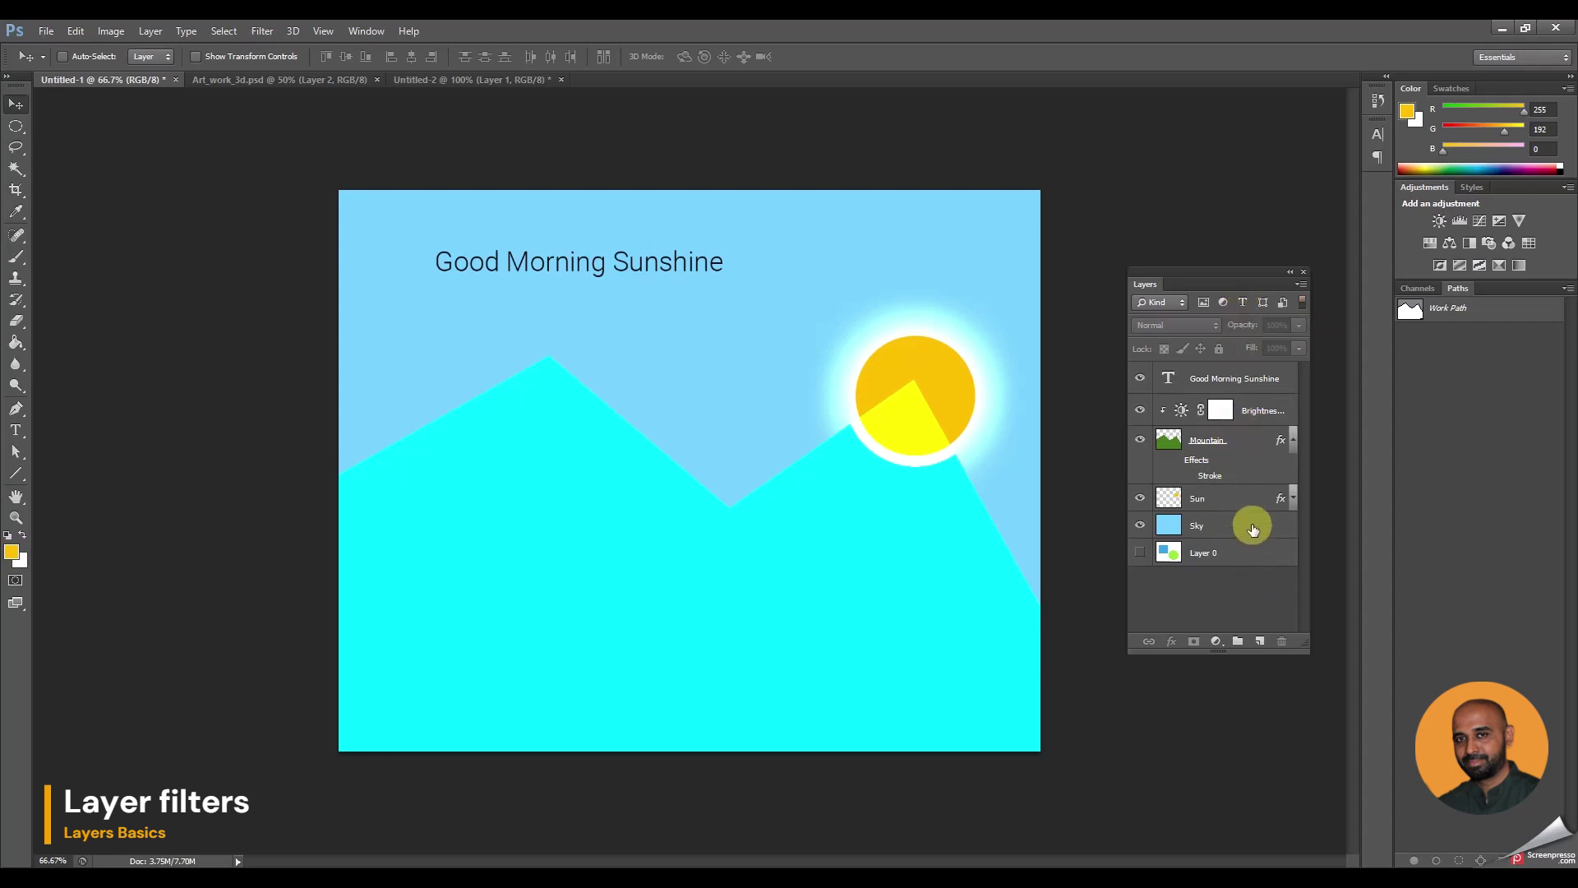
click(1295, 284)
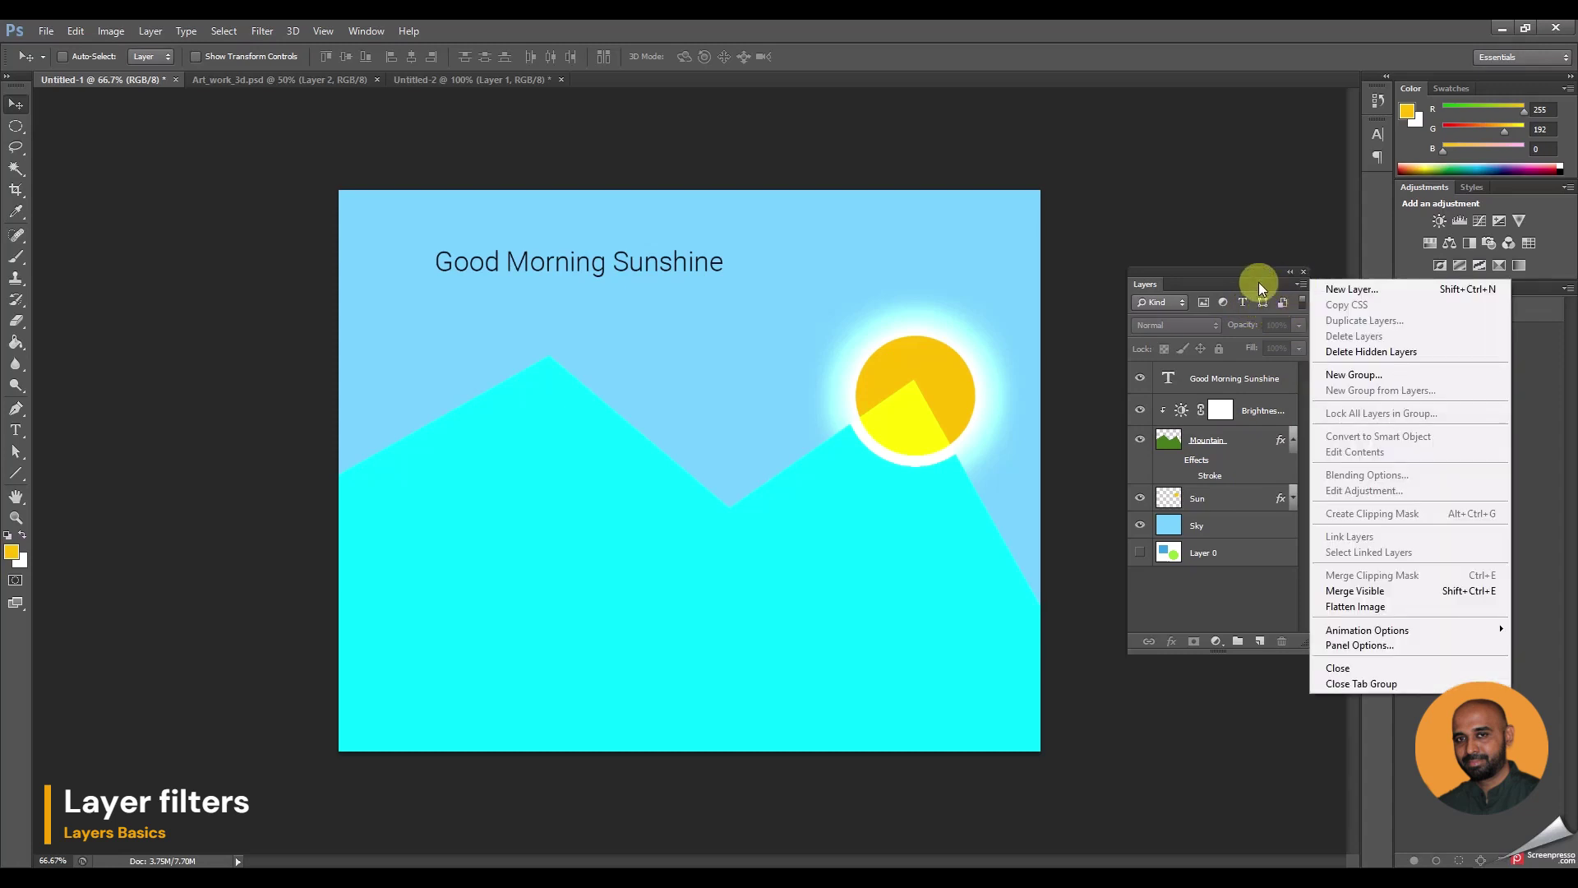
click(1259, 283)
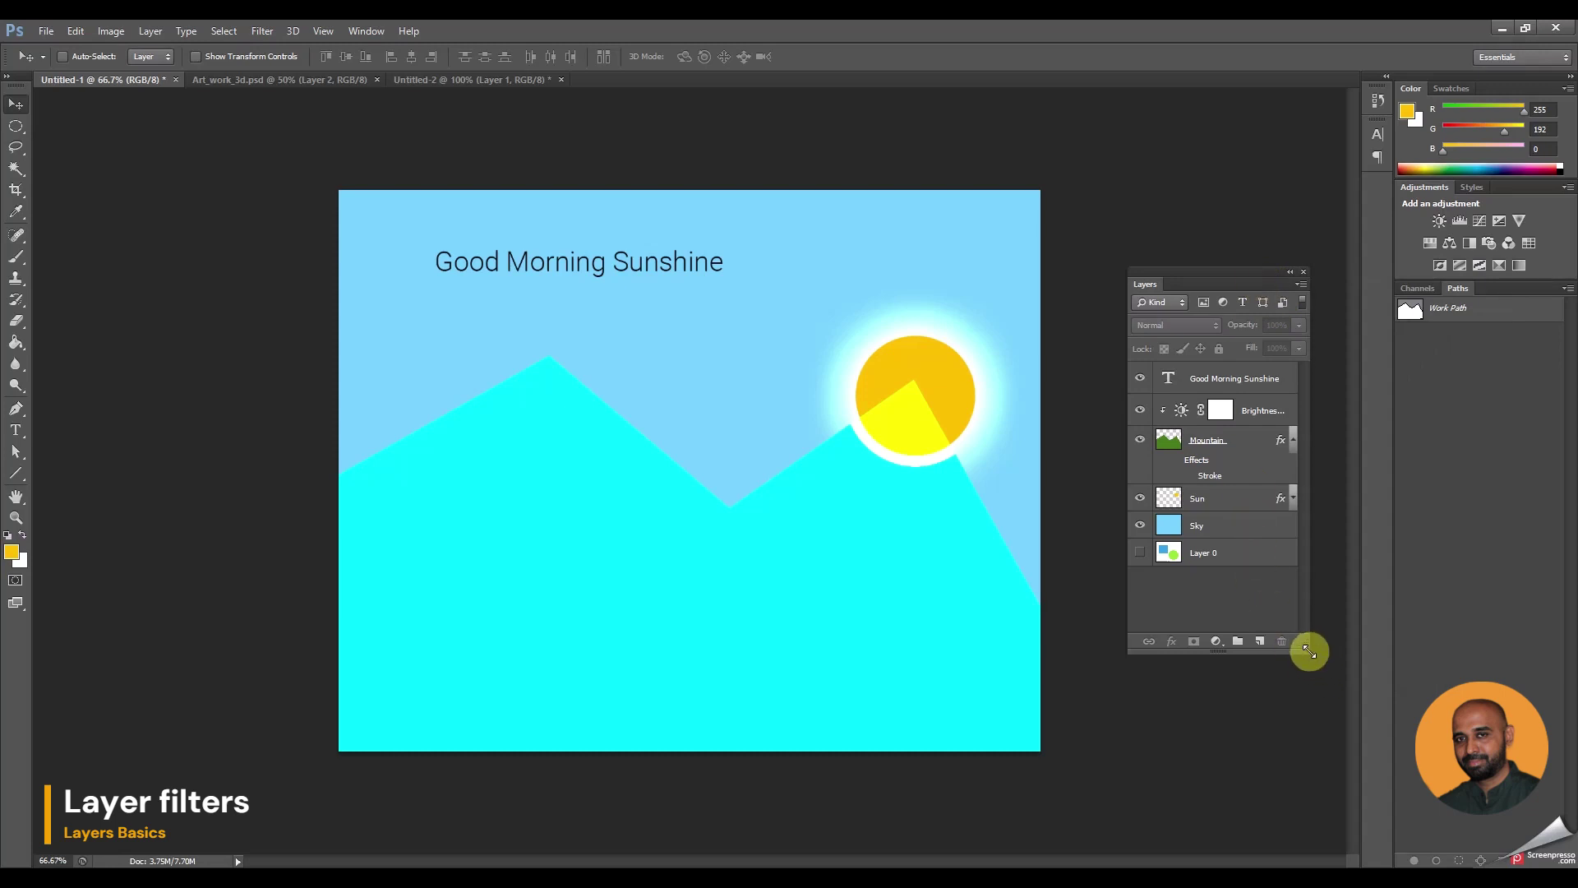
Enlarge the floating Layers panel and reposition it just beside the canvas
drag(1307, 651, 1328, 712)
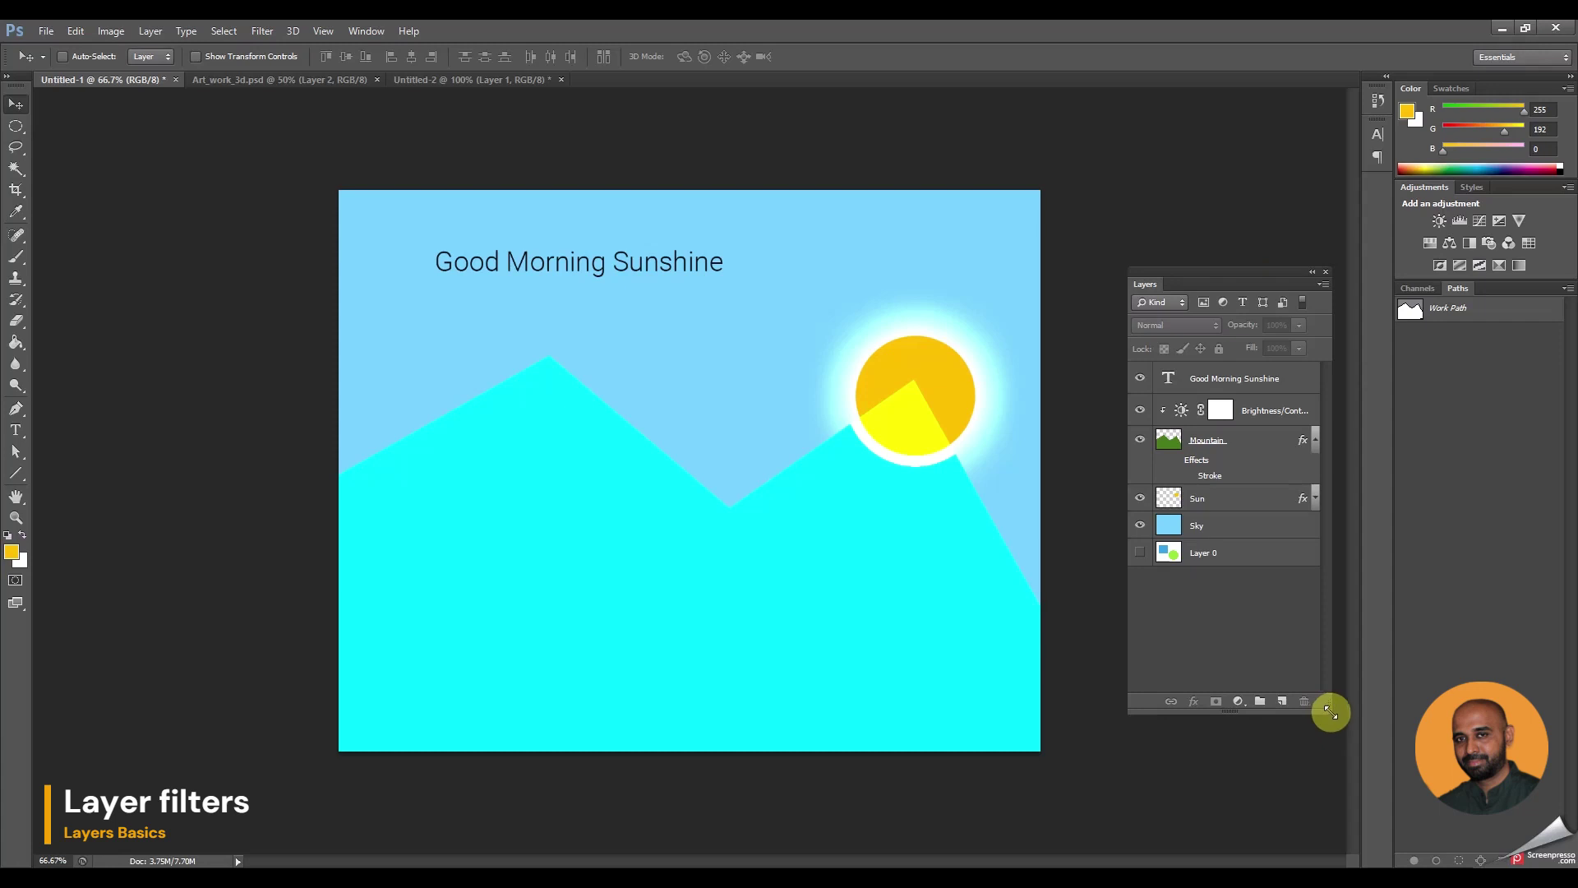
drag(1225, 267, 1178, 277)
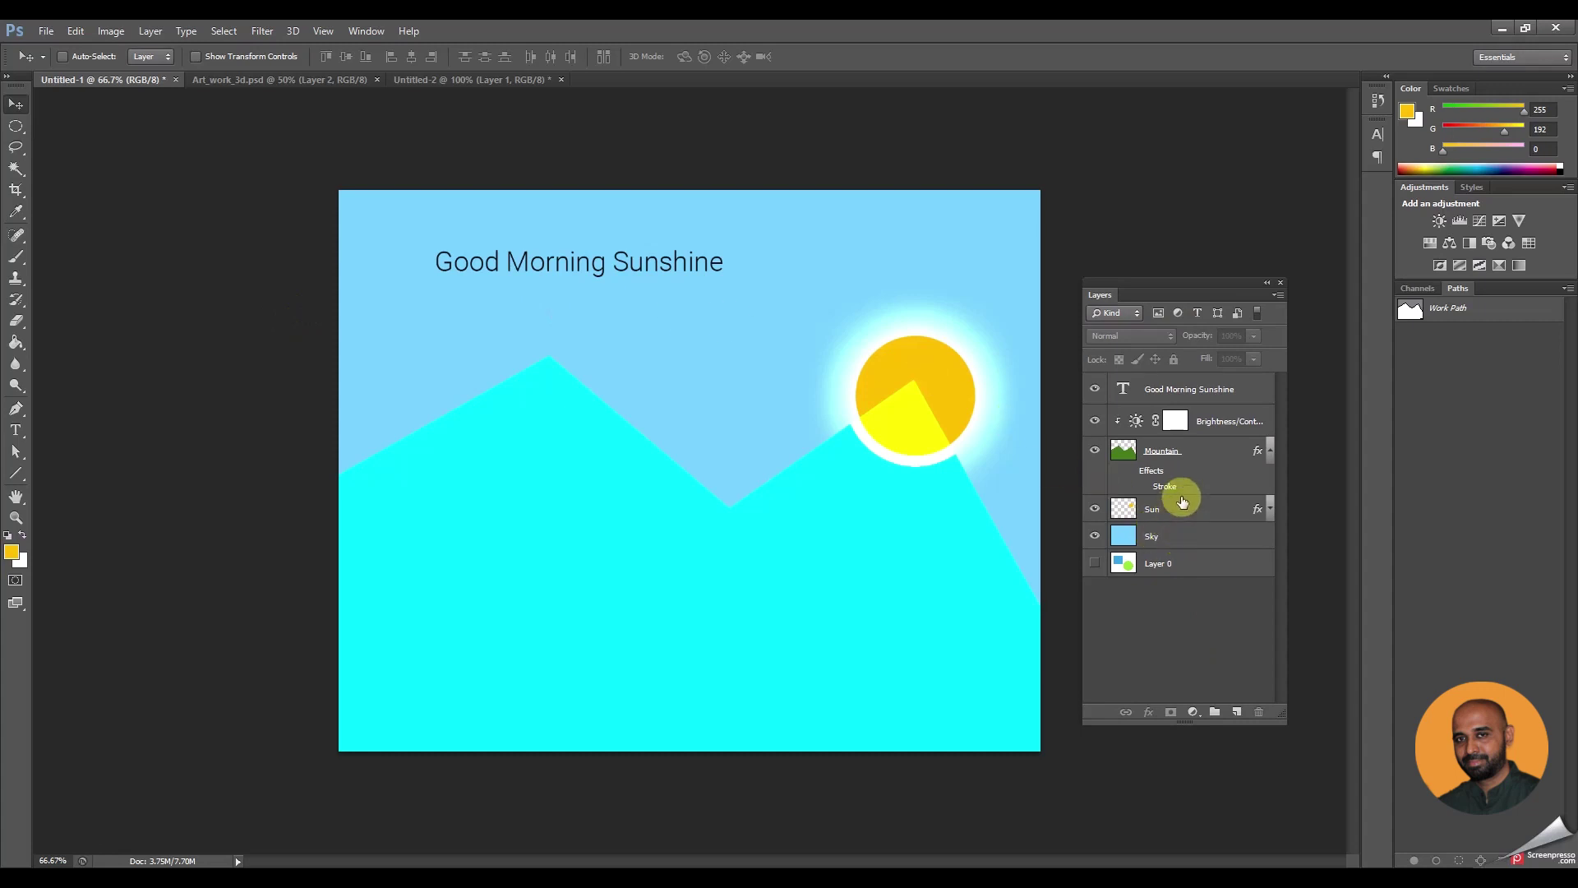
drag(1165, 281, 1195, 264)
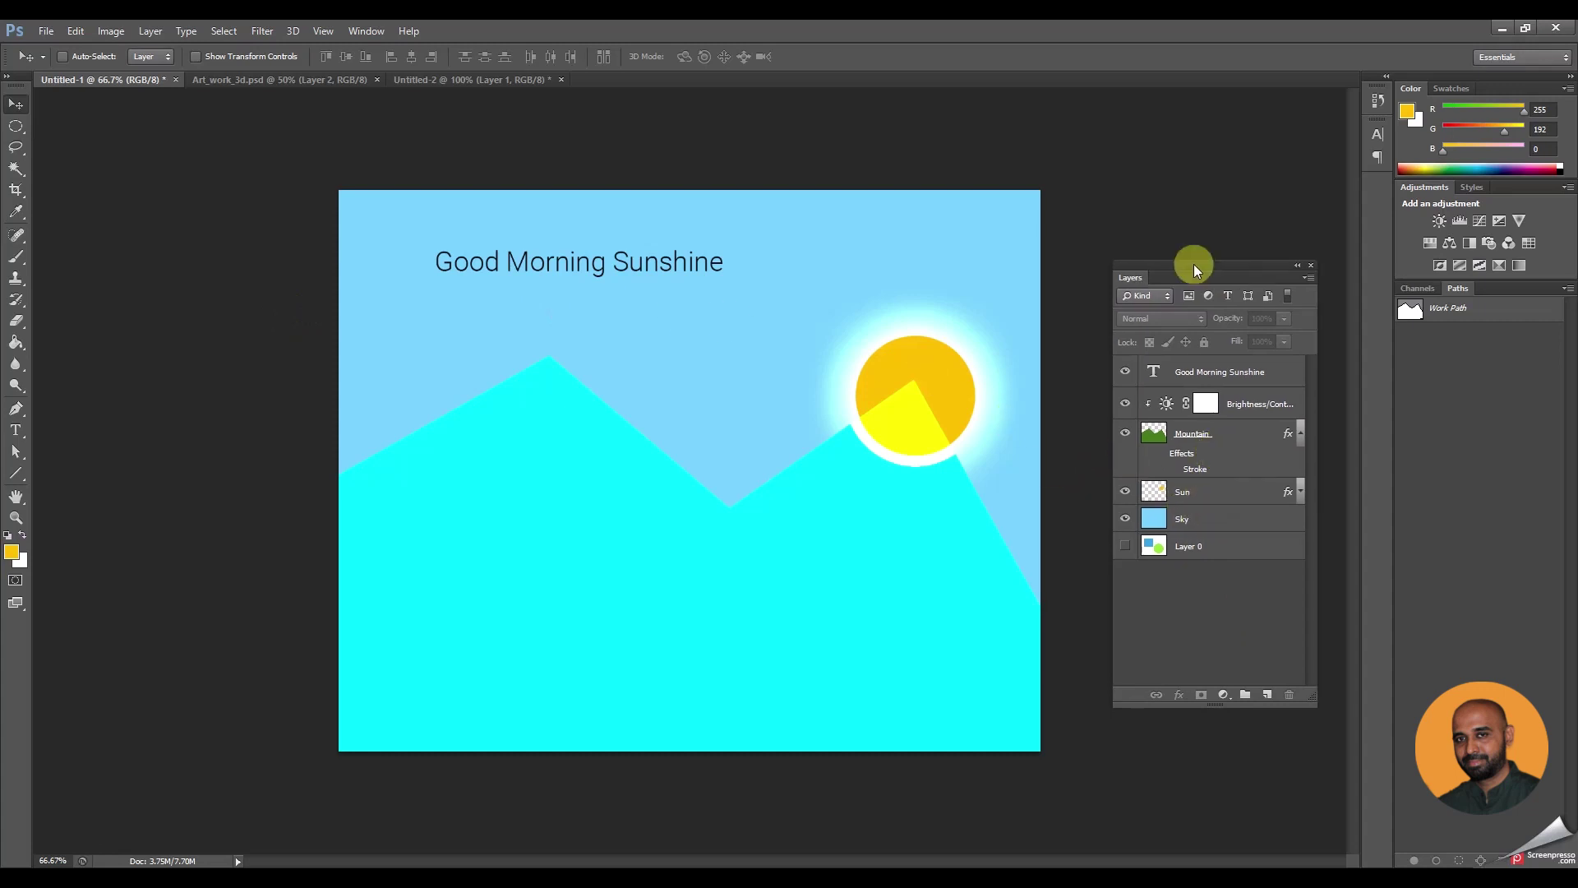